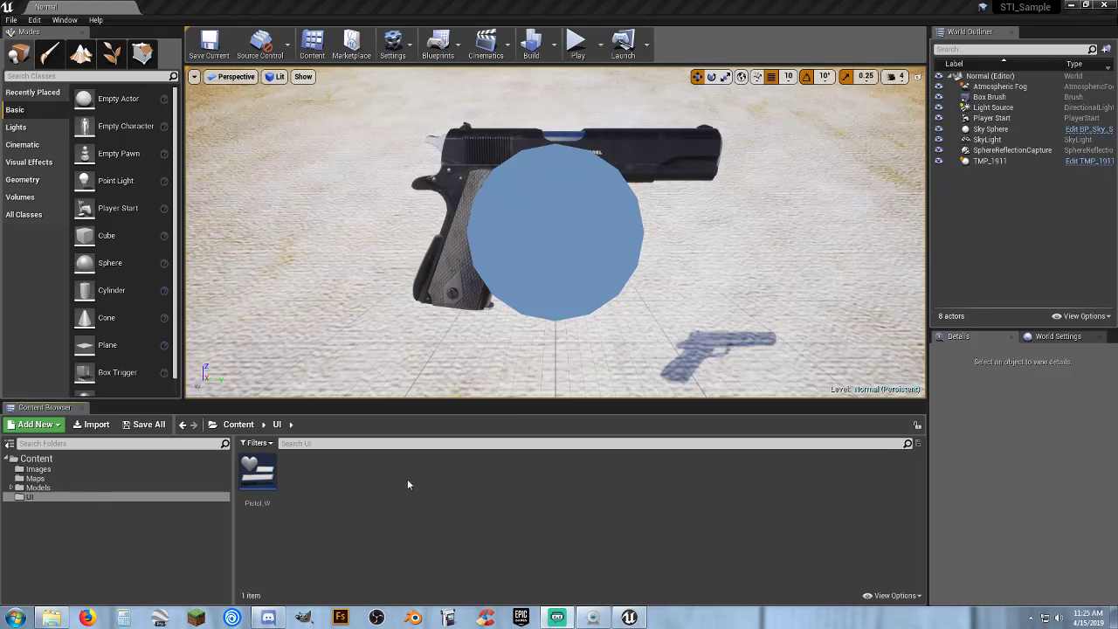
Run the packaged STI_Sample build and try racking the pistol's slide and rotating it left.
{"action": "mouse_move", "coordinate": [52, 618]}
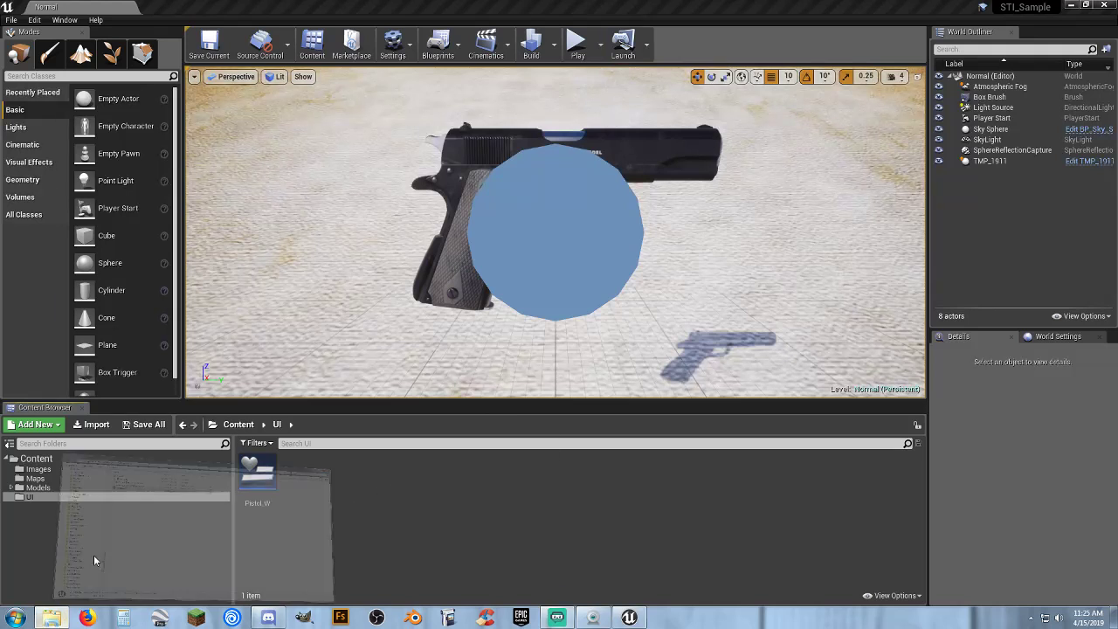
{"action": "left_click", "coordinate": [95, 559]}
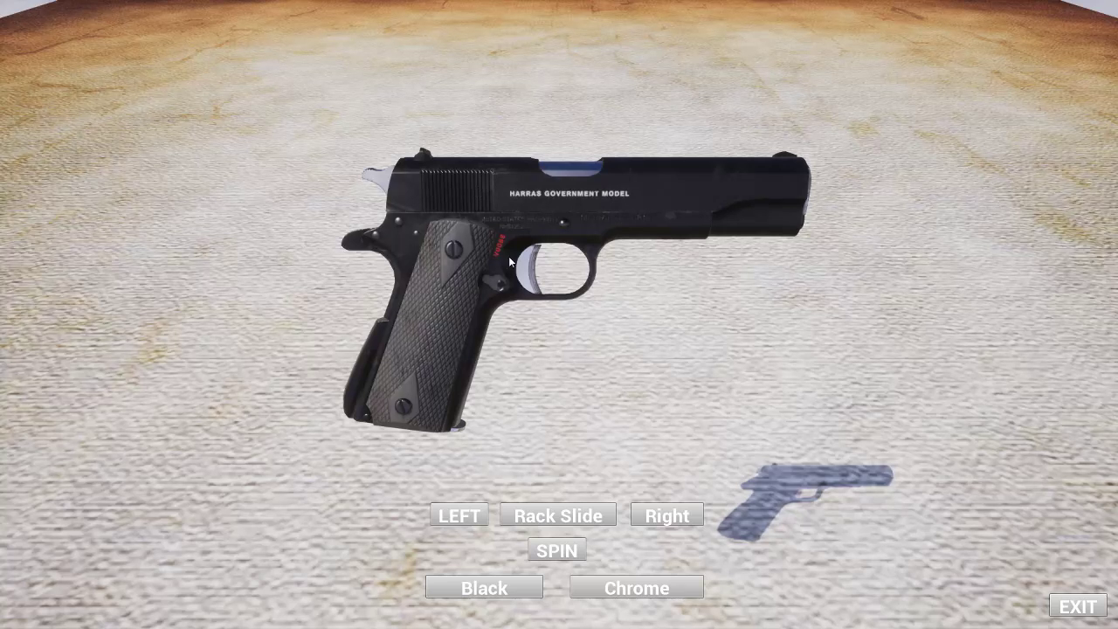
{"action": "left_click", "coordinate": [557, 516]}
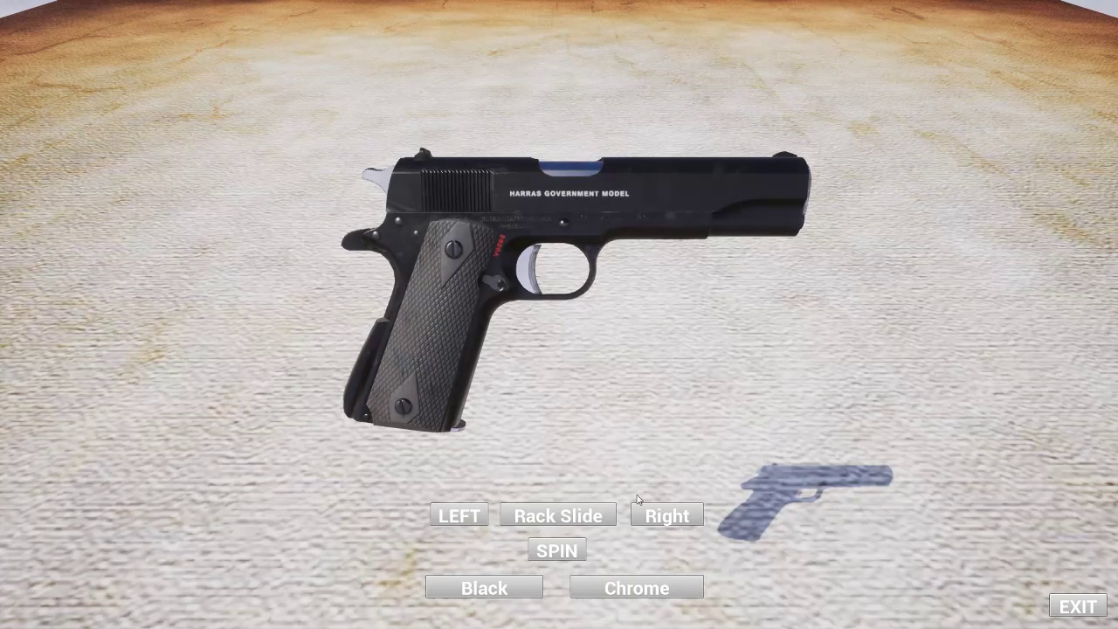
{"action": "left_click", "coordinate": [453, 519]}
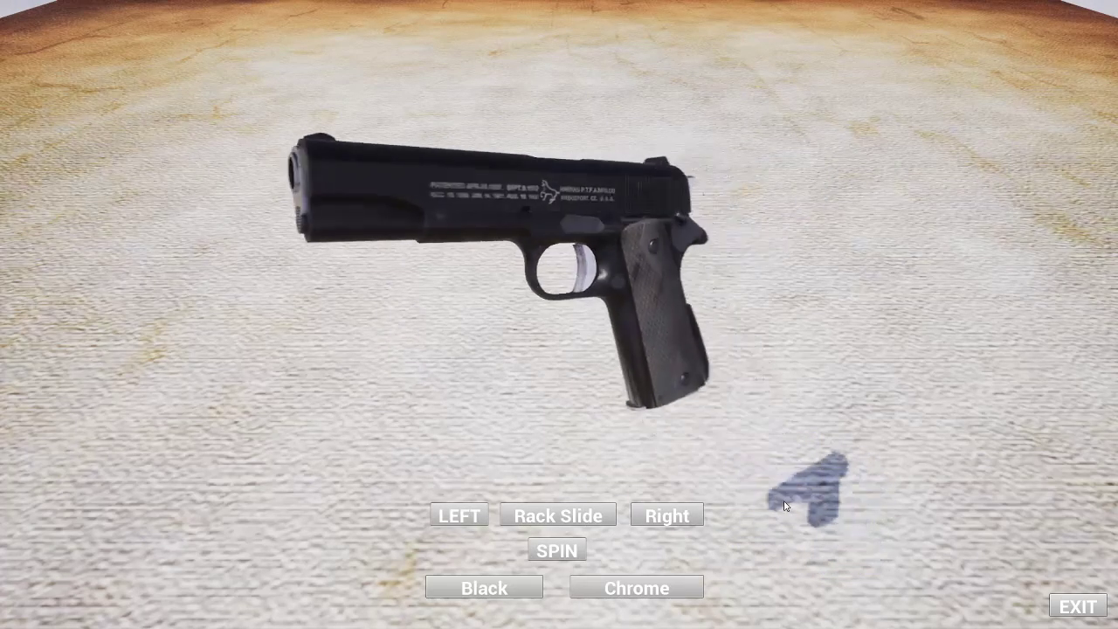
Switch the pistol's finish back and forth between Chrome and Black in the running sample, ending on Chrome.
{"action": "left_click", "coordinate": [645, 588]}
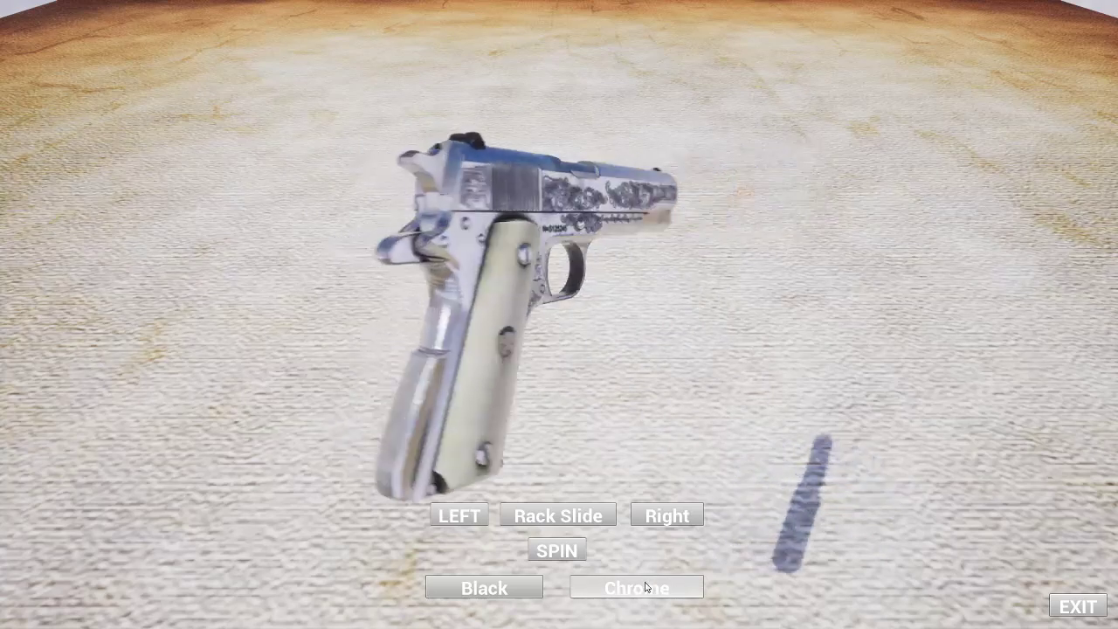
{"action": "left_click", "coordinate": [529, 590]}
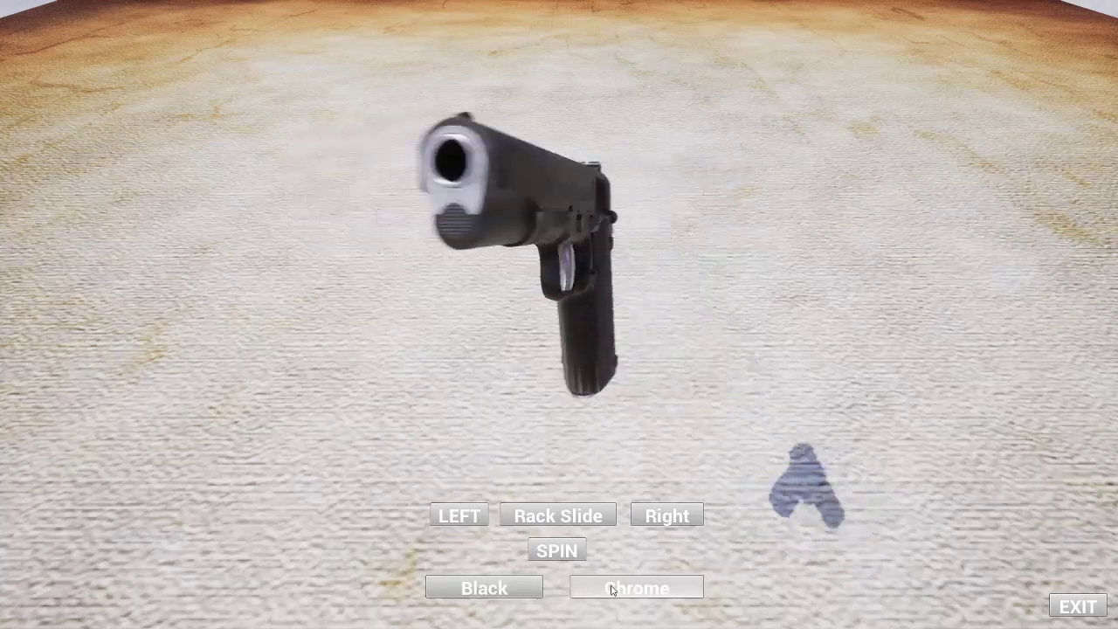
{"action": "left_click", "coordinate": [613, 590]}
{"action": "left_click", "coordinate": [529, 594]}
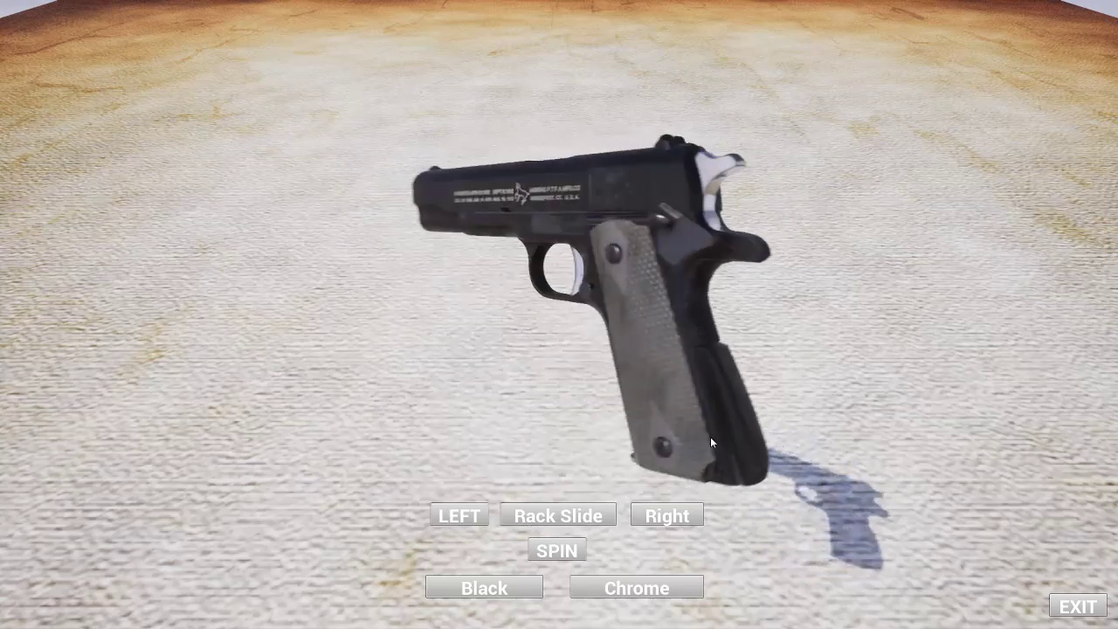
{"action": "left_click", "coordinate": [652, 588]}
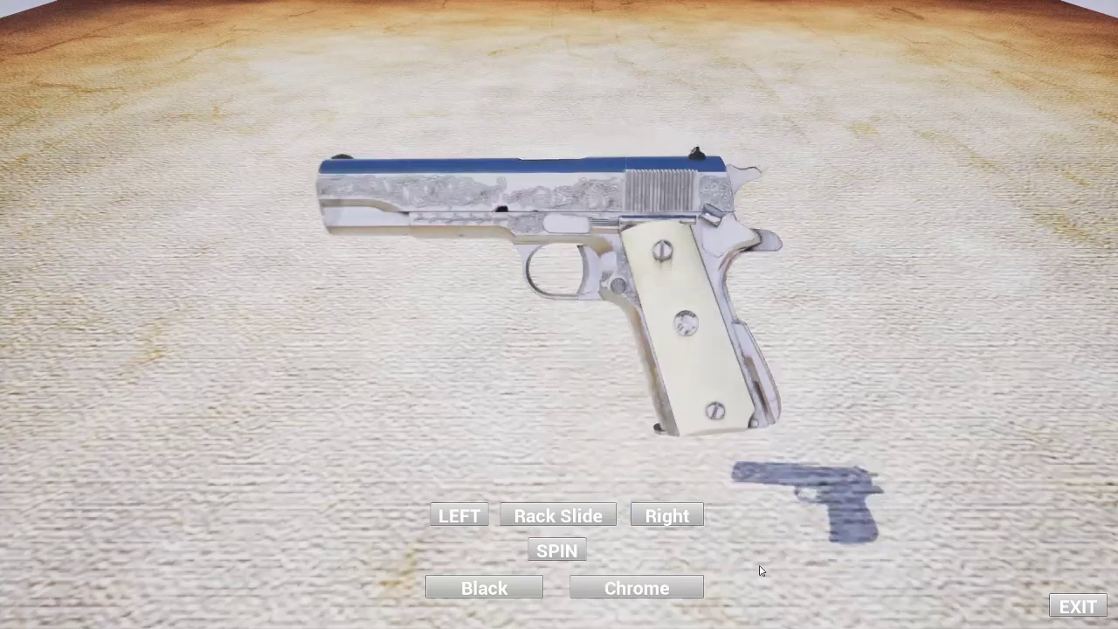
Exit the running sample and minimize the STI_Sample folder window to return to Unreal Editor.
{"action": "left_click", "coordinate": [1066, 607]}
{"action": "left_click", "coordinate": [468, 311]}
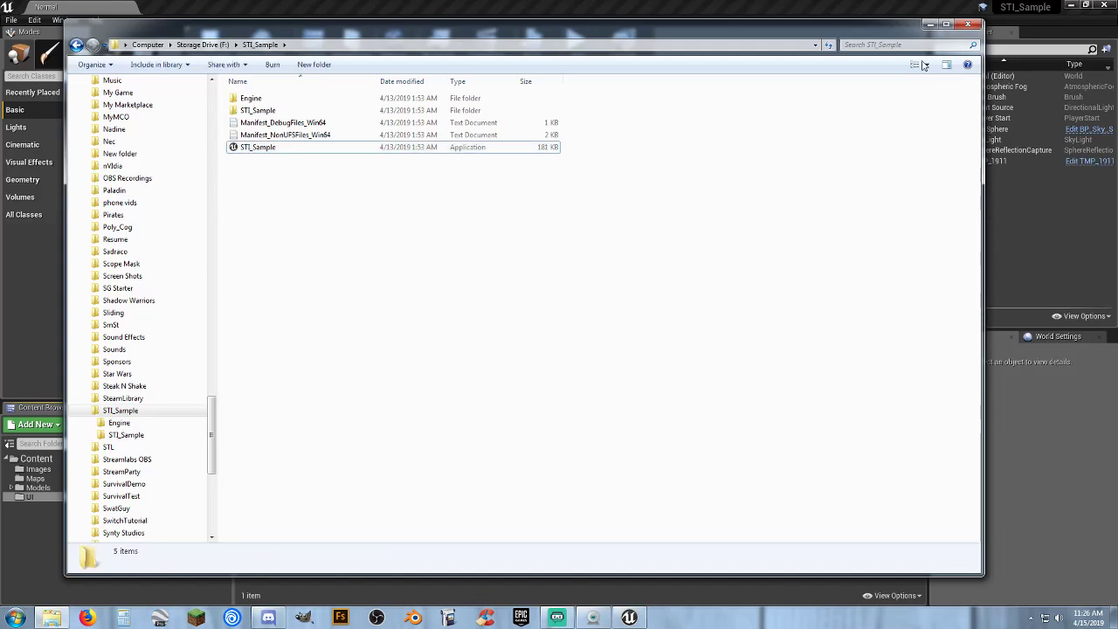
{"action": "left_click", "coordinate": [928, 25]}
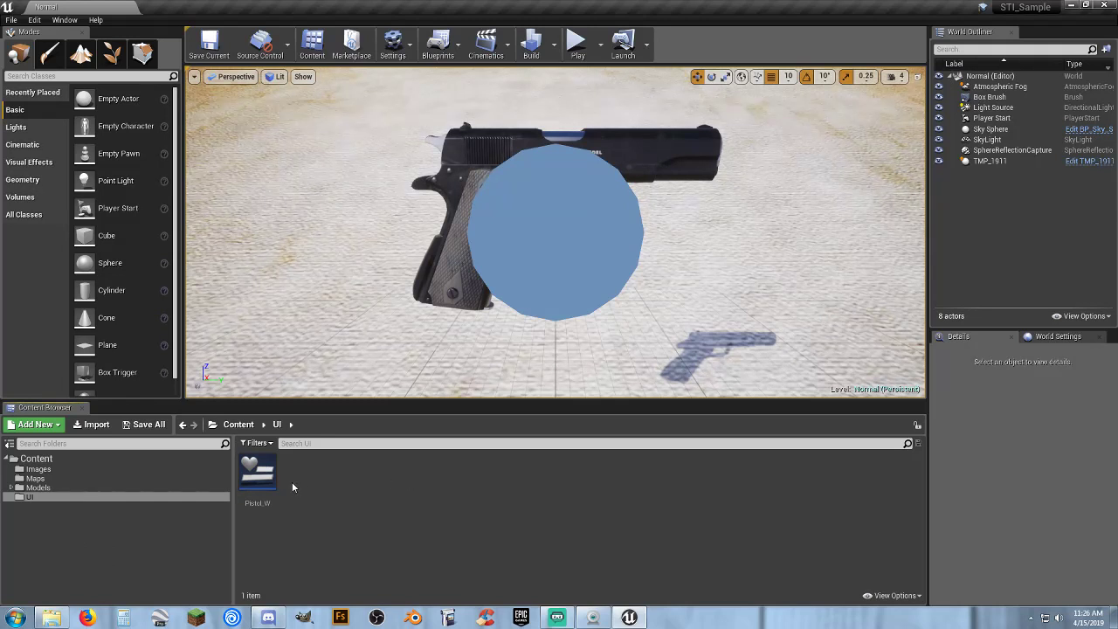
Open the Pistol_W widget to examine its button layout, and close it again.
{"action": "double_click", "coordinate": [270, 485]}
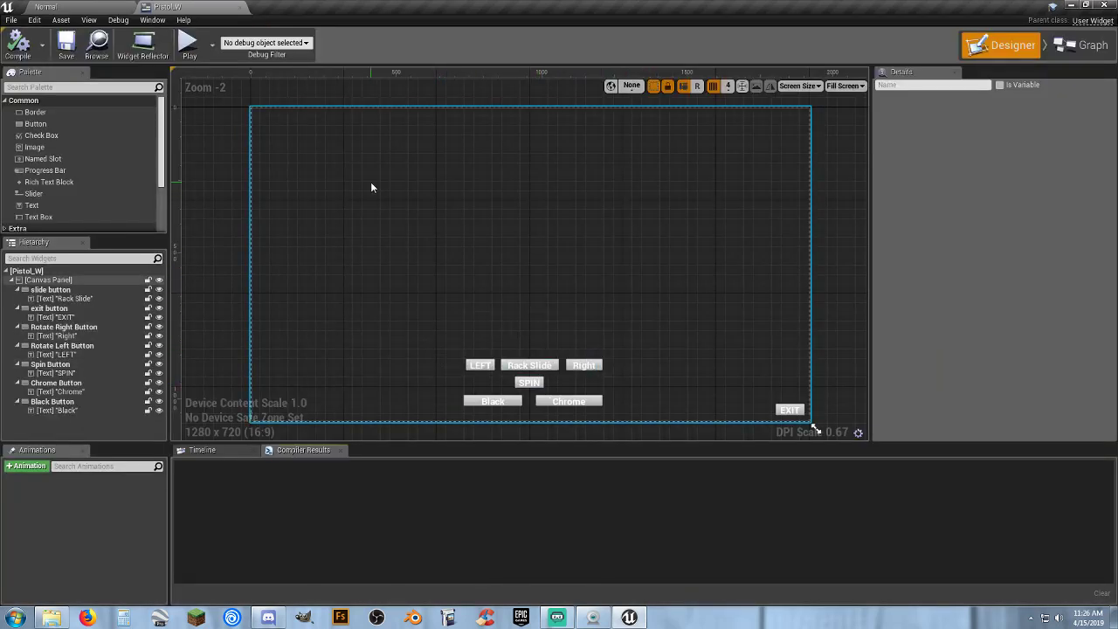
{"action": "left_click", "coordinate": [240, 8]}
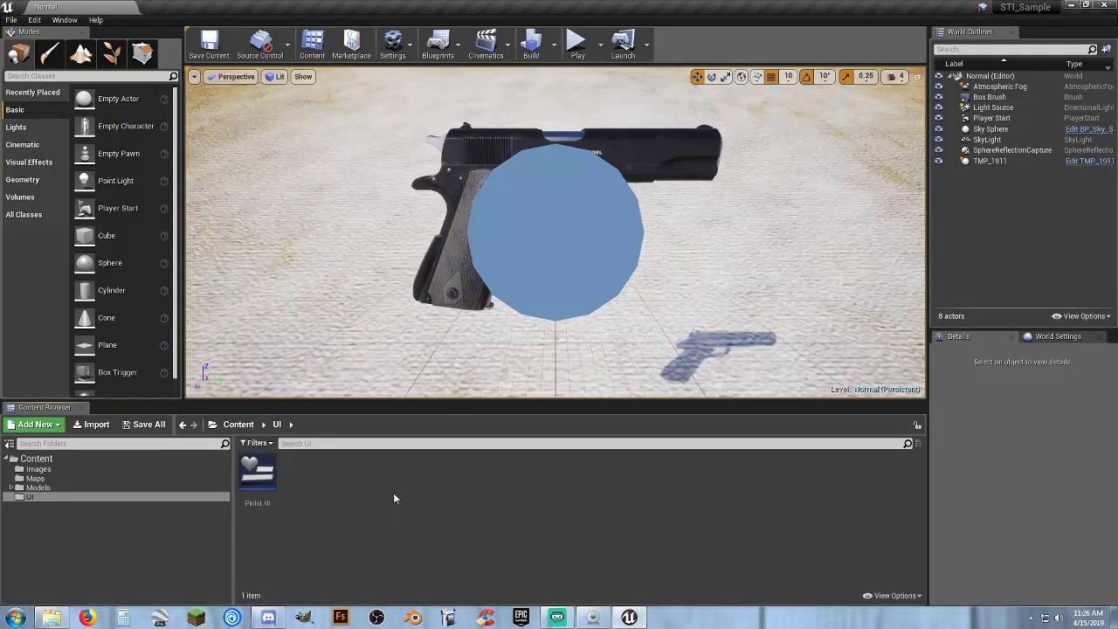
Enlarge the Box Brush floor by setting its X and Y dimensions to 3500.
{"action": "mouse_move", "coordinate": [716, 215]}
{"action": "right_mouse_down"}
{"action": "mouse_move", "coordinate": [637, 244]}
{"action": "mouse_move", "coordinate": [664, 236]}
{"action": "mouse_move", "coordinate": [612, 218]}
{"action": "mouse_move", "coordinate": [760, 224]}
{"action": "mouse_move", "coordinate": [725, 215]}
{"action": "right_mouse_up"}
{"action": "key", "text": "s"}
{"action": "left_click", "coordinate": [725, 215]}
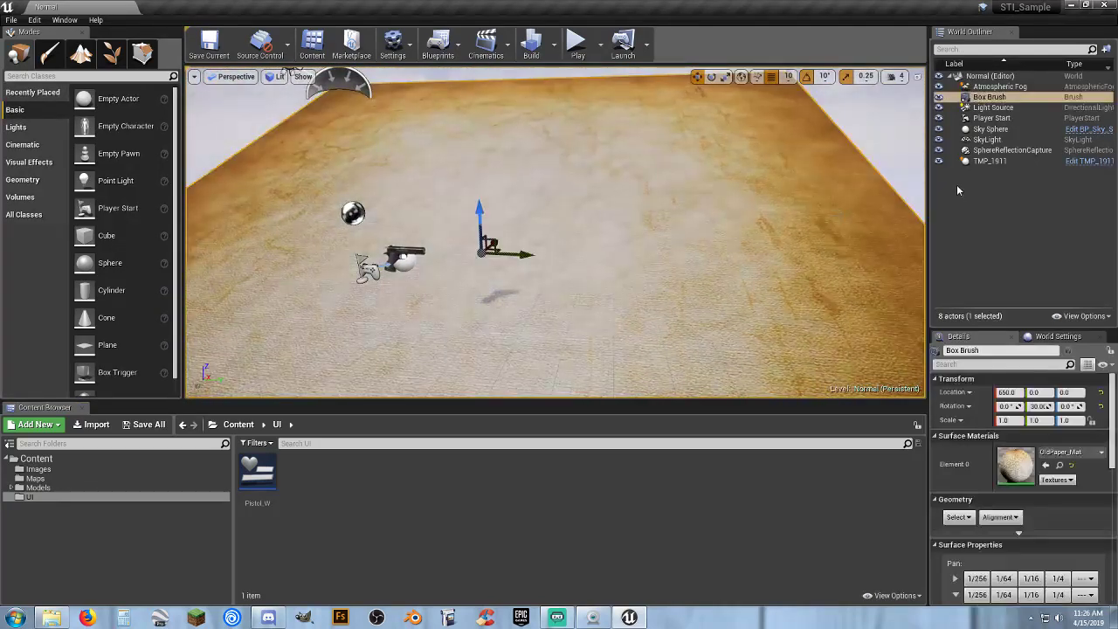
{"action": "left_click", "coordinate": [992, 108]}
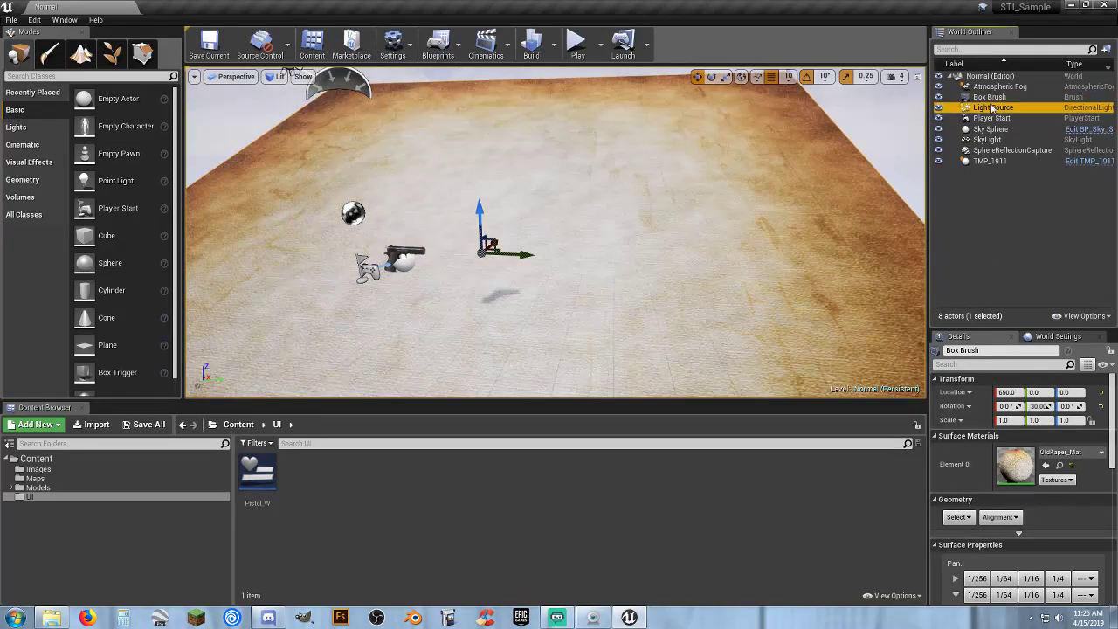
{"action": "left_click", "coordinate": [989, 97]}
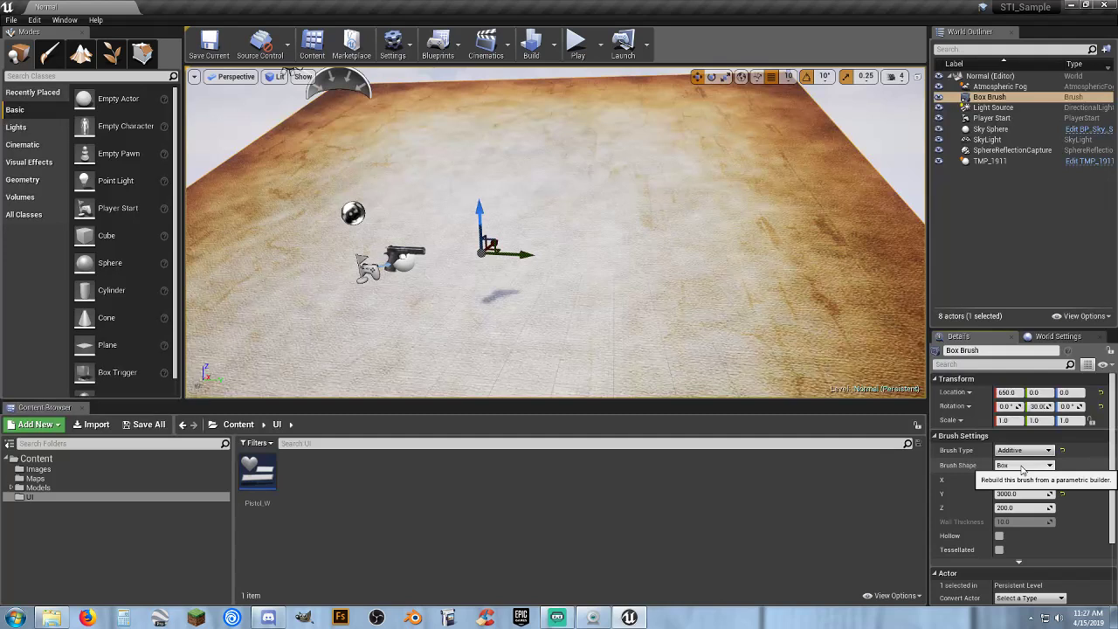
{"action": "key", "text": "Tab"}
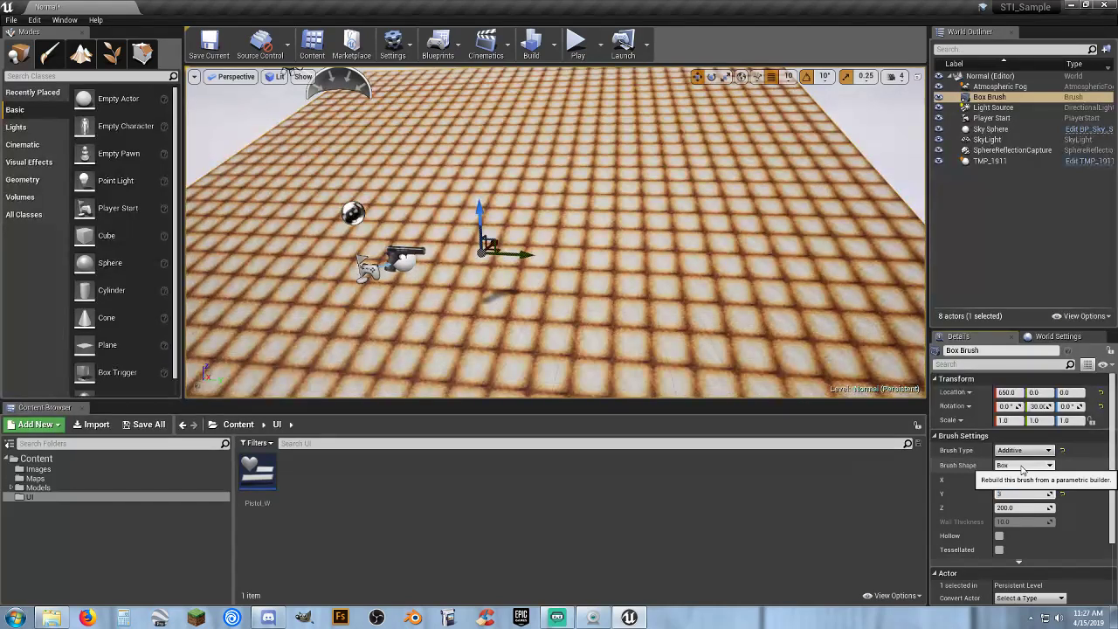
{"action": "key", "text": "Tab"}
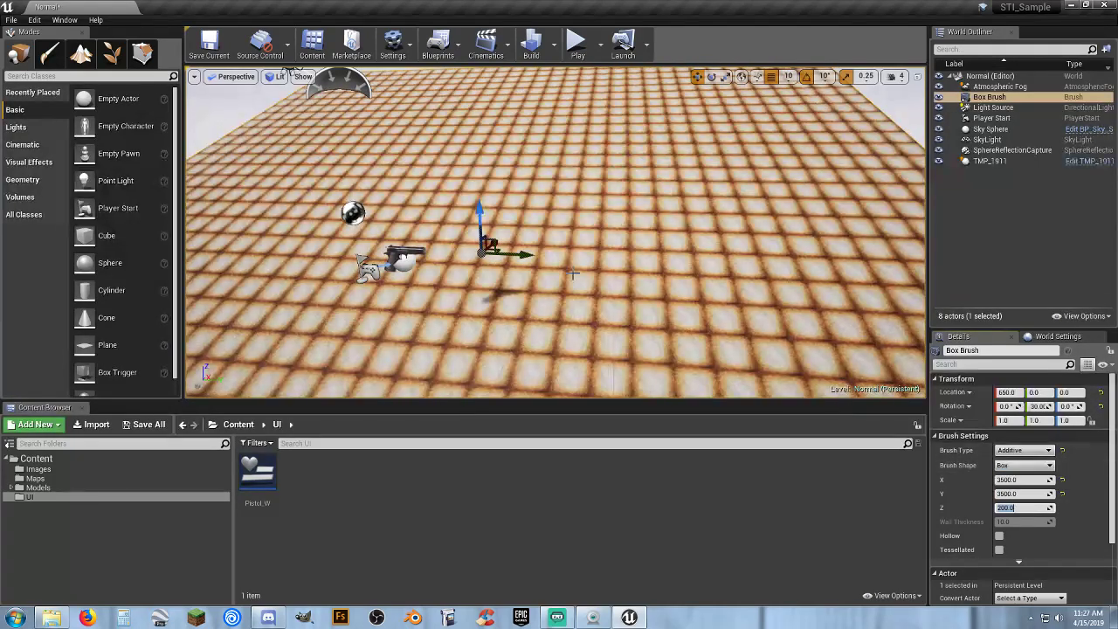
Select the floor brush's top surface and apply a texture scale of 30 in both U and V.
{"action": "left_click", "coordinate": [1089, 502]}
{"action": "scroll", "coordinate": [1084, 503], "scroll_direction": "down", "scroll_amount": 2}
{"action": "scroll", "coordinate": [1082, 504], "scroll_direction": "down", "scroll_amount": 1}
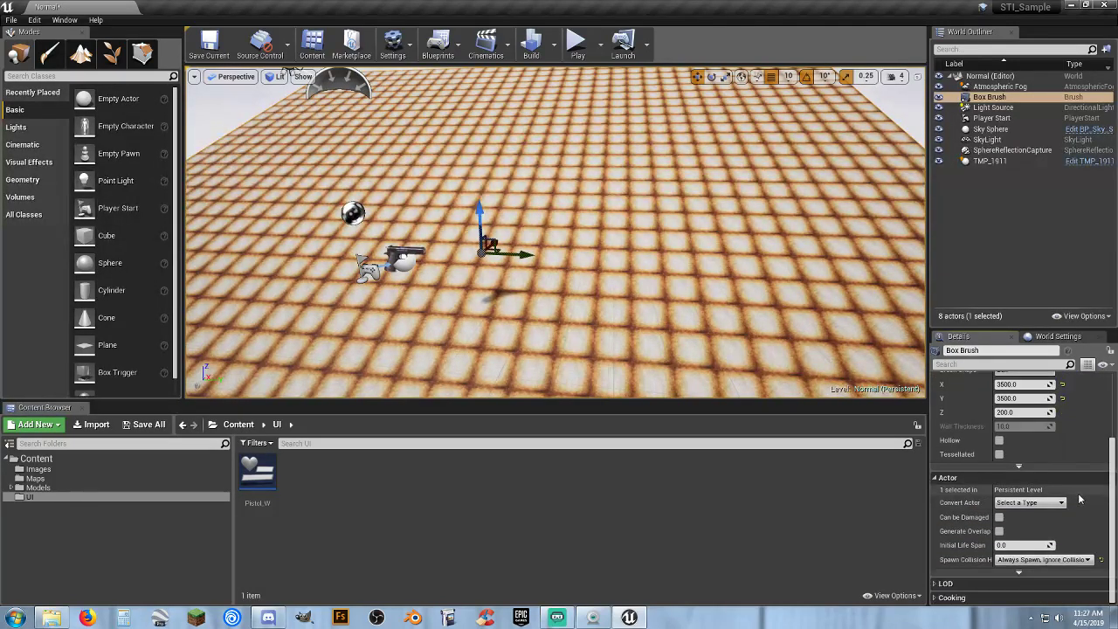
{"action": "left_click", "coordinate": [692, 301]}
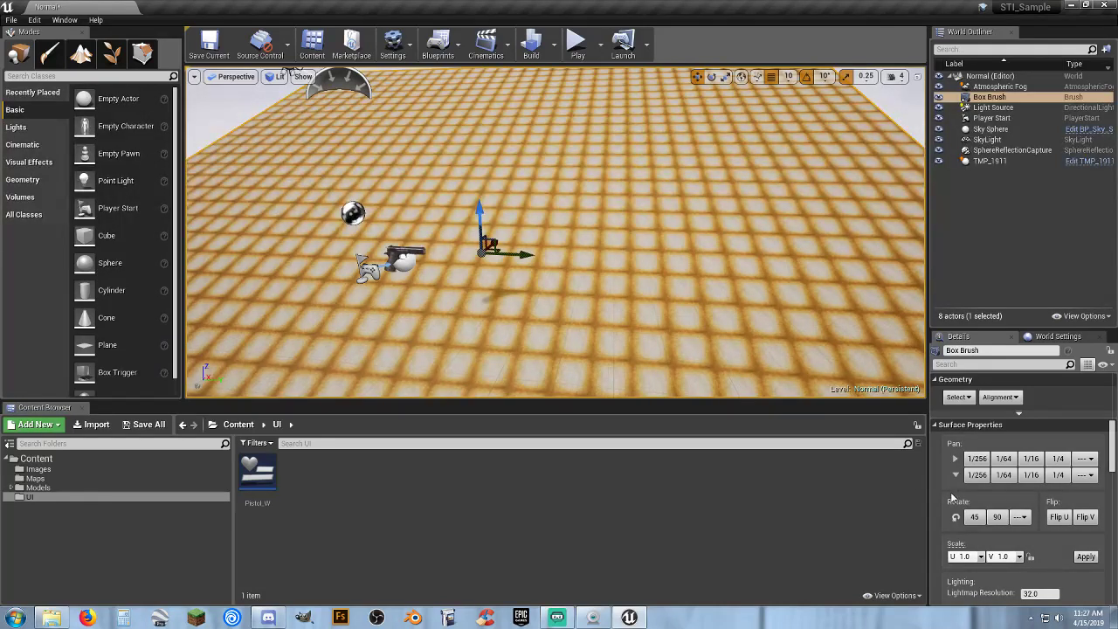
{"action": "left_click", "coordinate": [969, 556]}
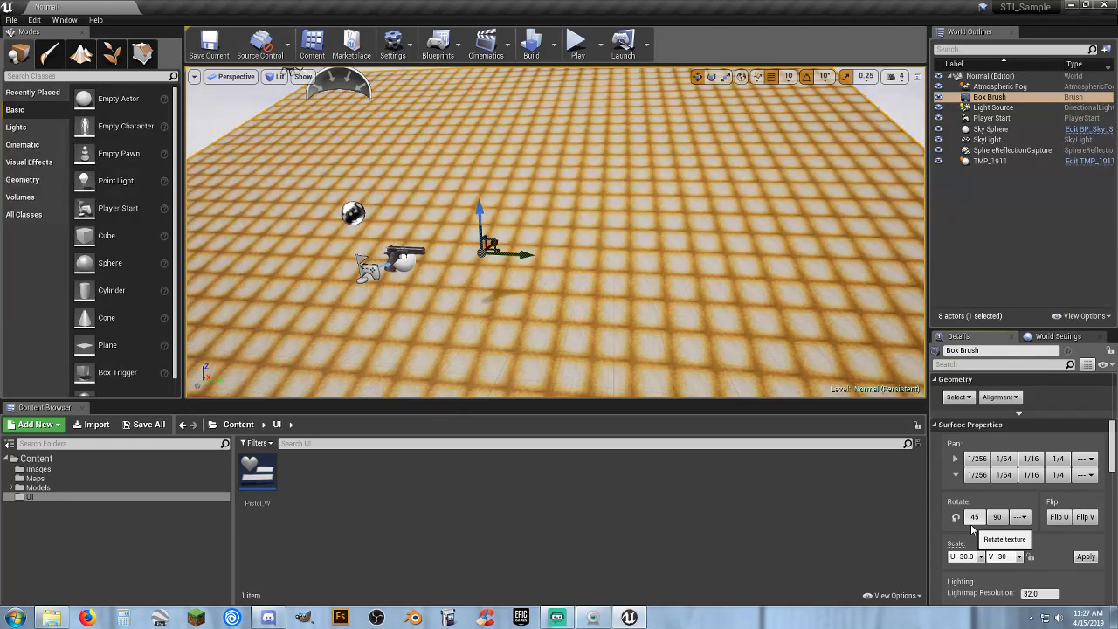
{"action": "left_click", "coordinate": [1079, 558]}
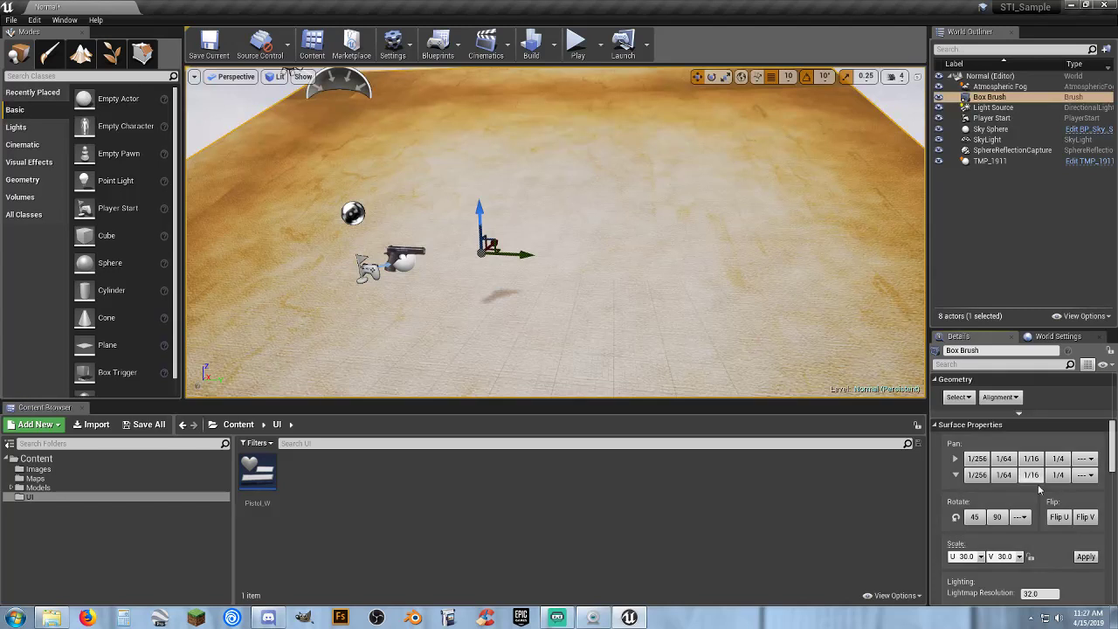
Apply a texture scale of 35 in both U and V to the floor surface.
{"action": "left_click", "coordinate": [966, 557]}
{"action": "key", "text": "Tab"}
{"action": "left_click", "coordinate": [1085, 556]}
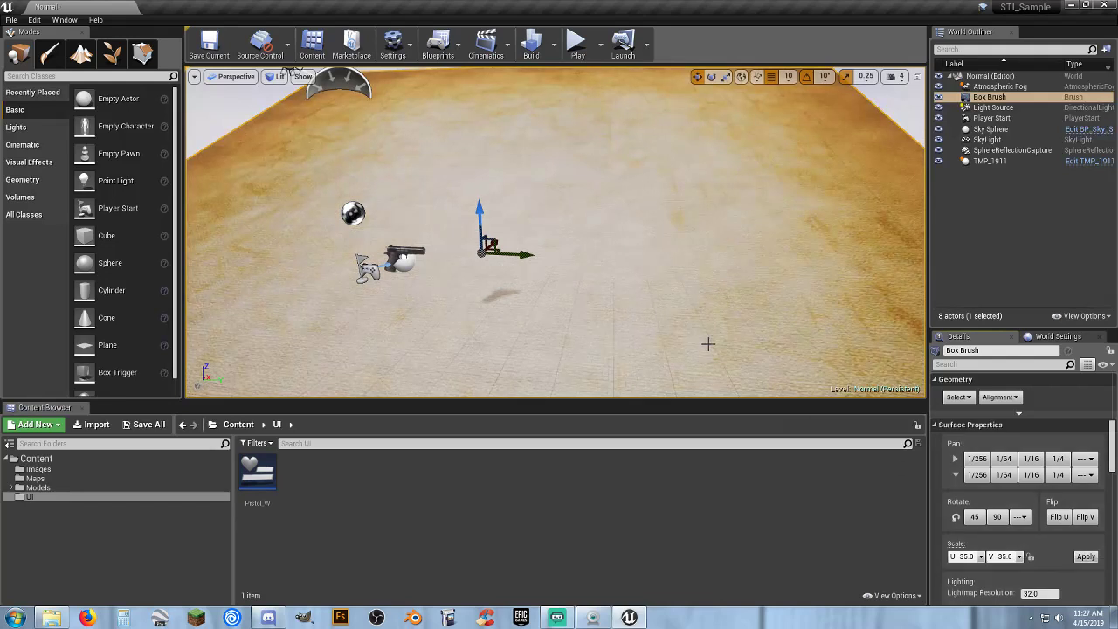
Play the level to check the pistol against the enlarged floor, and exit the play session.
{"action": "left_click", "coordinate": [577, 41]}
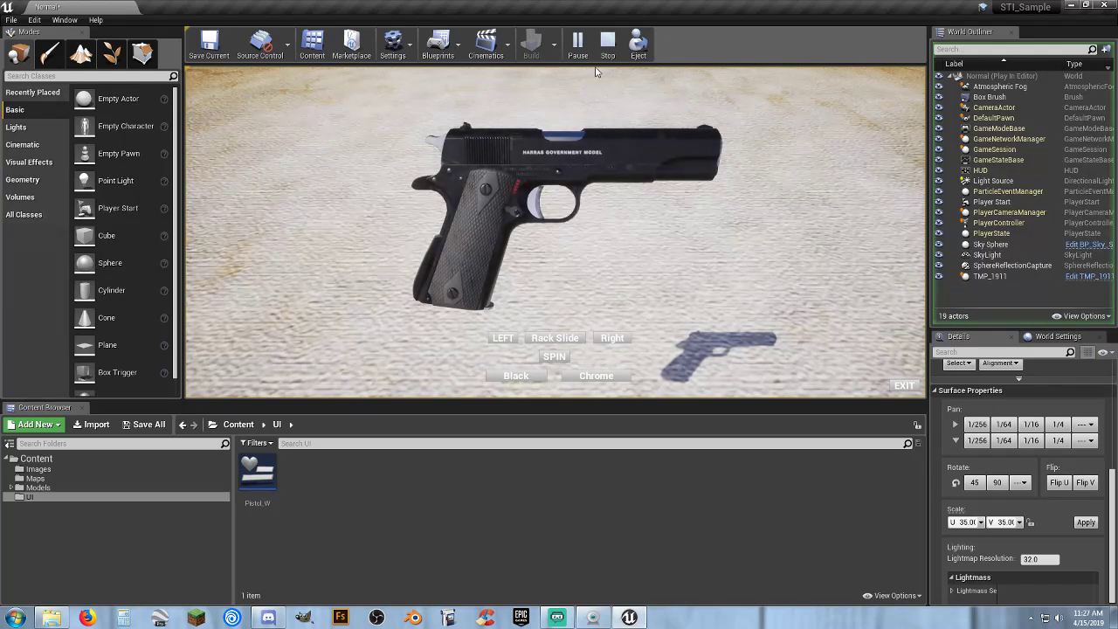
{"action": "left_click", "coordinate": [904, 385]}
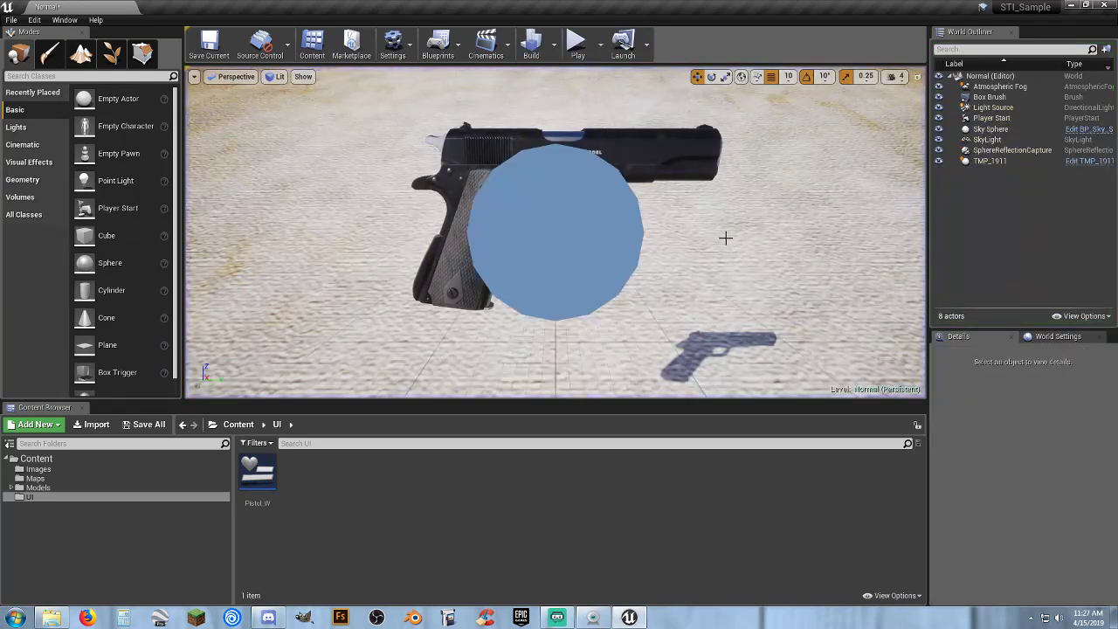
Select the pistol in the level and locate its TMP_1911 blueprint in the Models/1911/Broken folder.
{"action": "right_click_drag", "start_coordinate": [585, 134], "coordinate": [603, 245]}
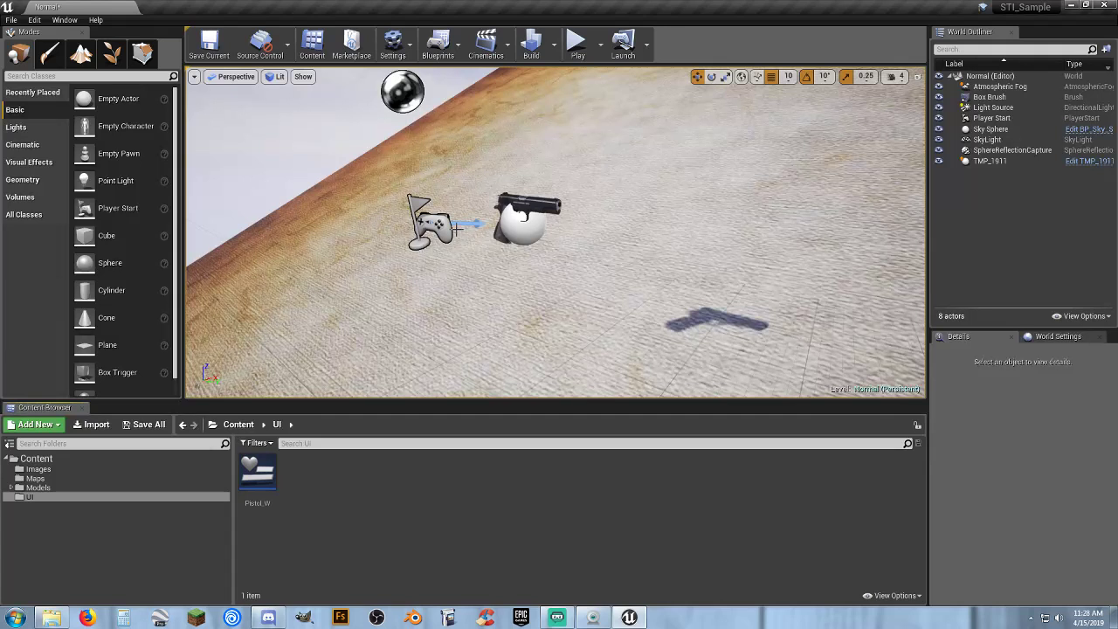
{"action": "left_click", "coordinate": [528, 210]}
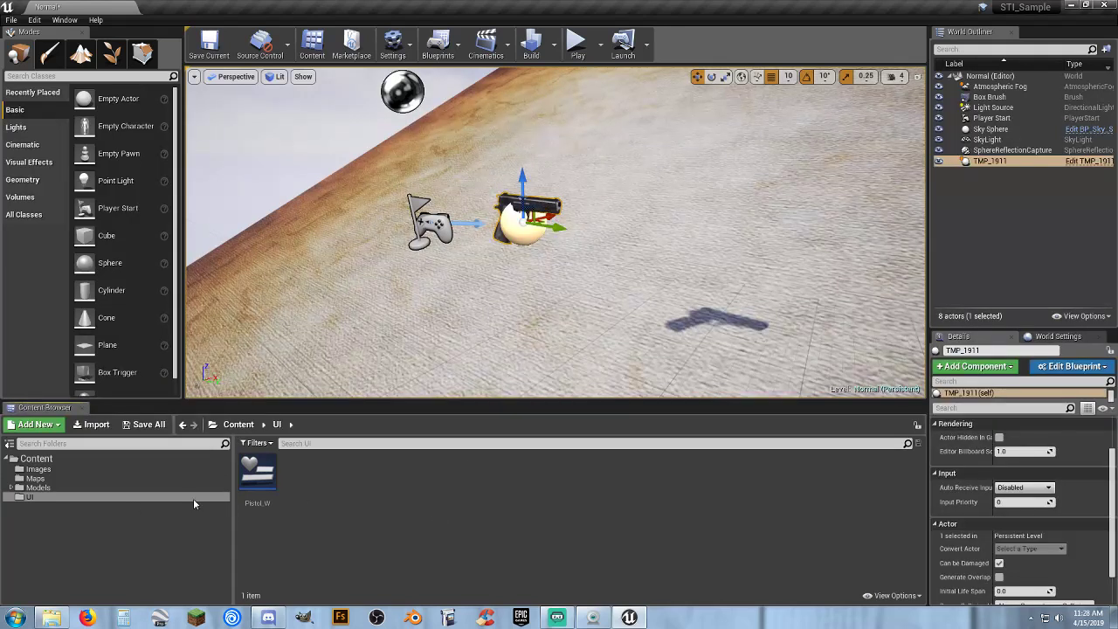
{"action": "left_click", "coordinate": [10, 488]}
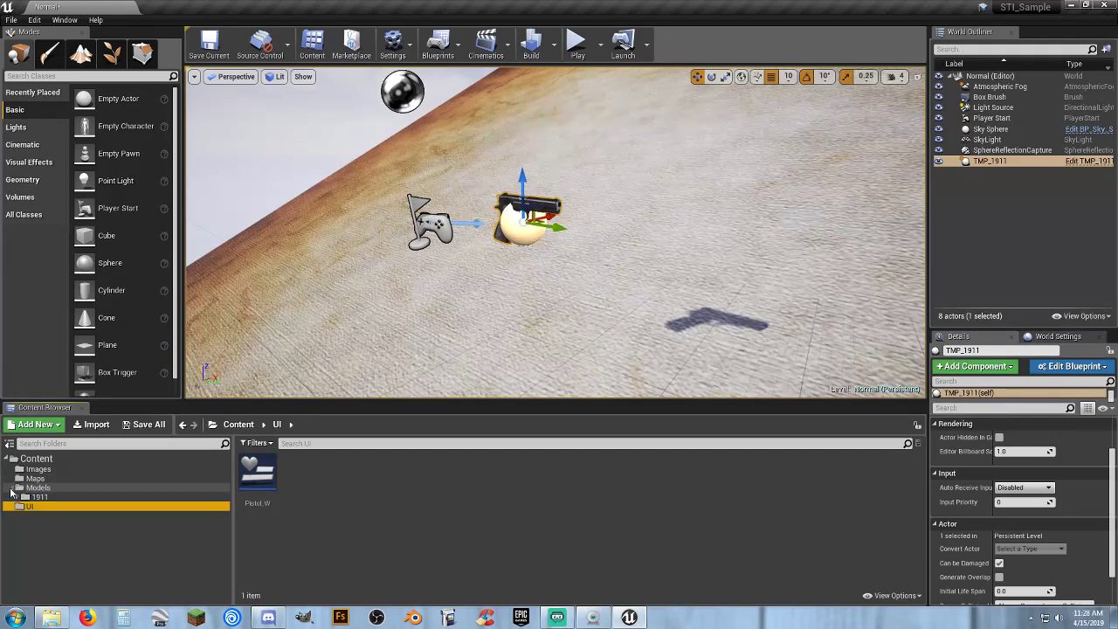
{"action": "left_click", "coordinate": [35, 497]}
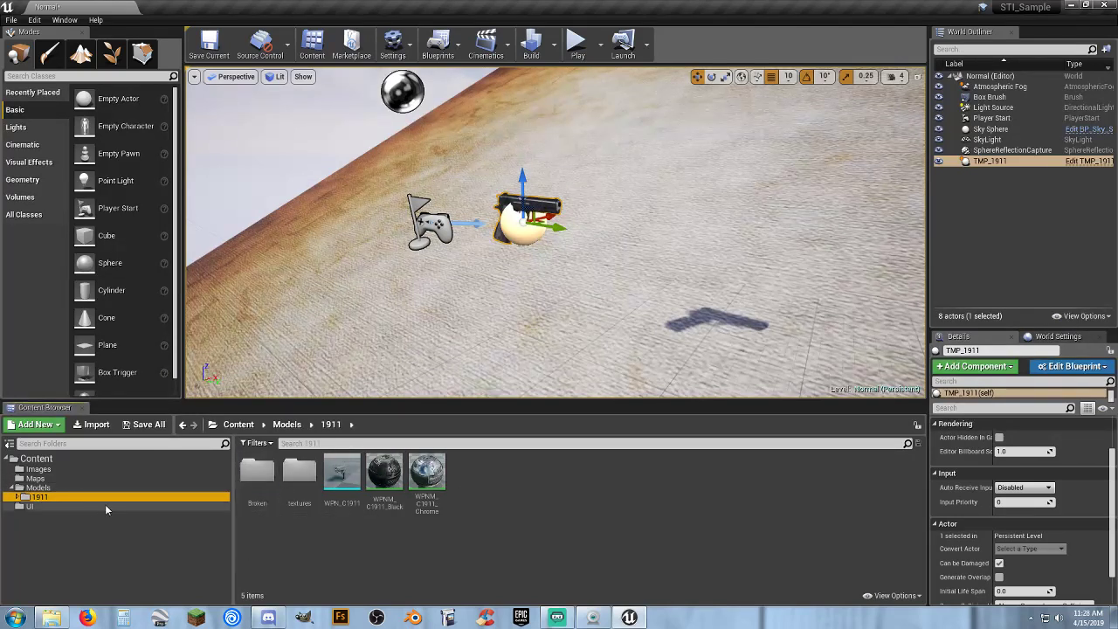
{"action": "double_click", "coordinate": [257, 478]}
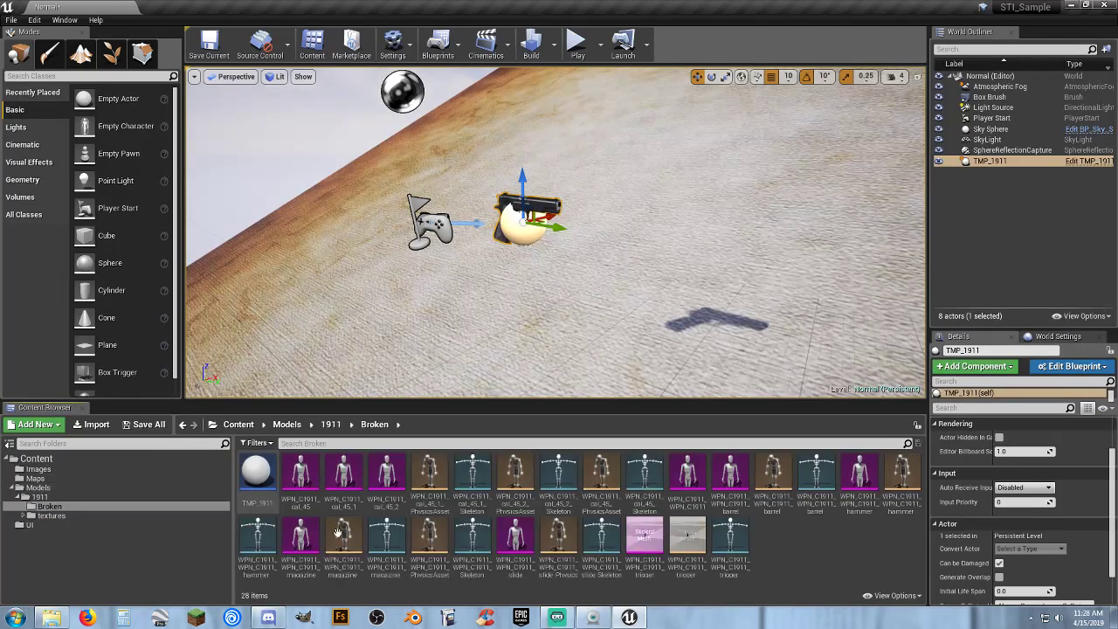
{"action": "left_click", "coordinate": [272, 495]}
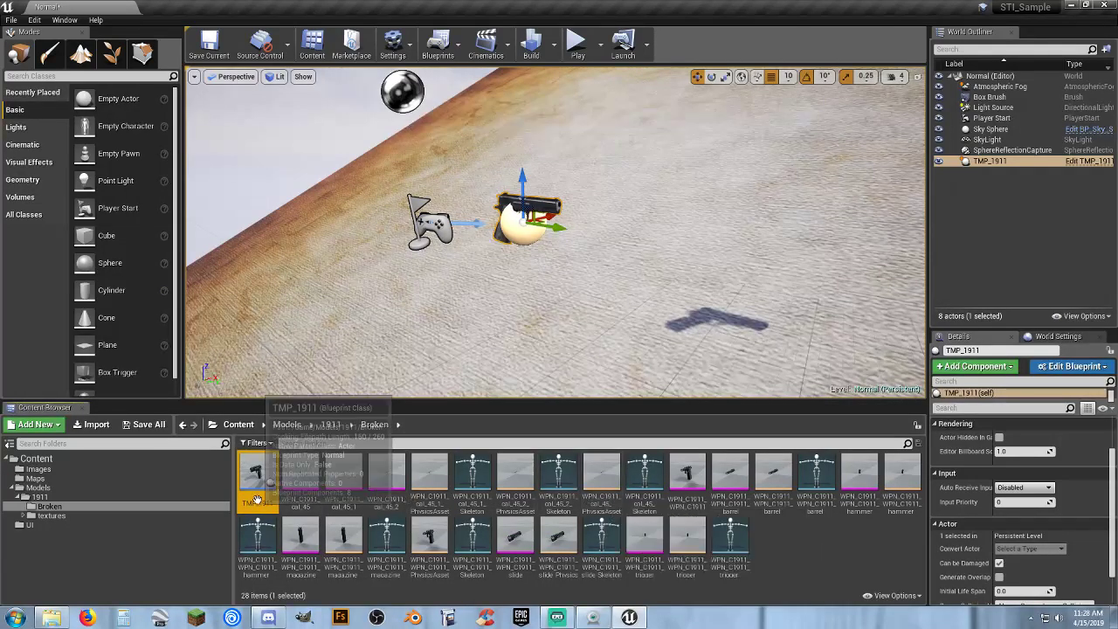
Create a folder named Blueprints directly under Content and open it.
{"action": "left_click", "coordinate": [70, 460]}
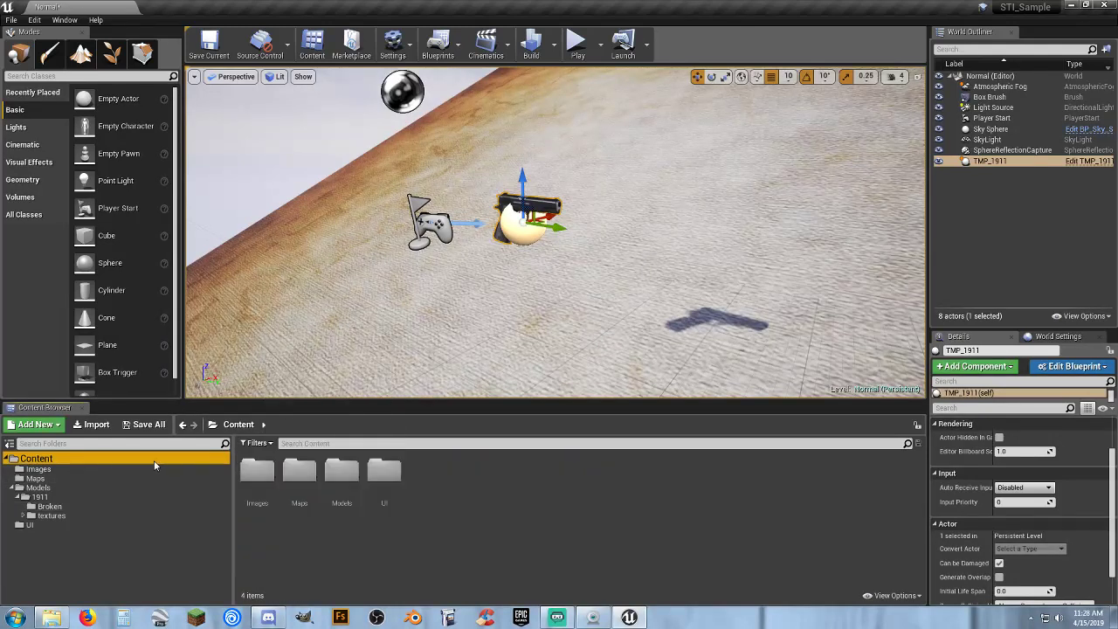
{"action": "right_click", "coordinate": [433, 481]}
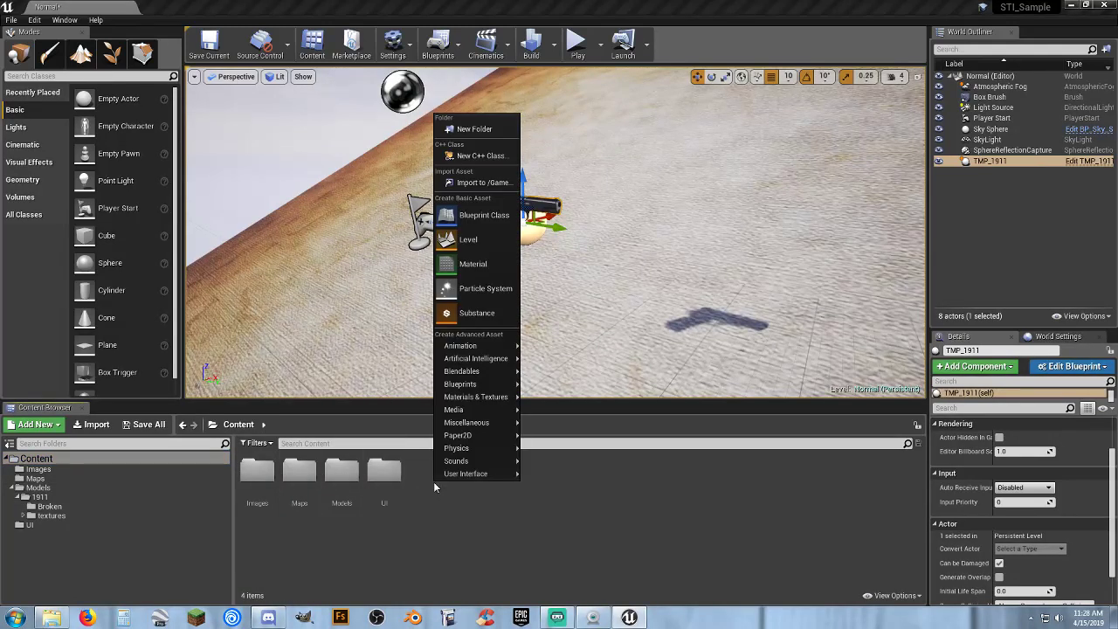
{"action": "left_click", "coordinate": [493, 129]}
{"action": "type", "text": "B"}
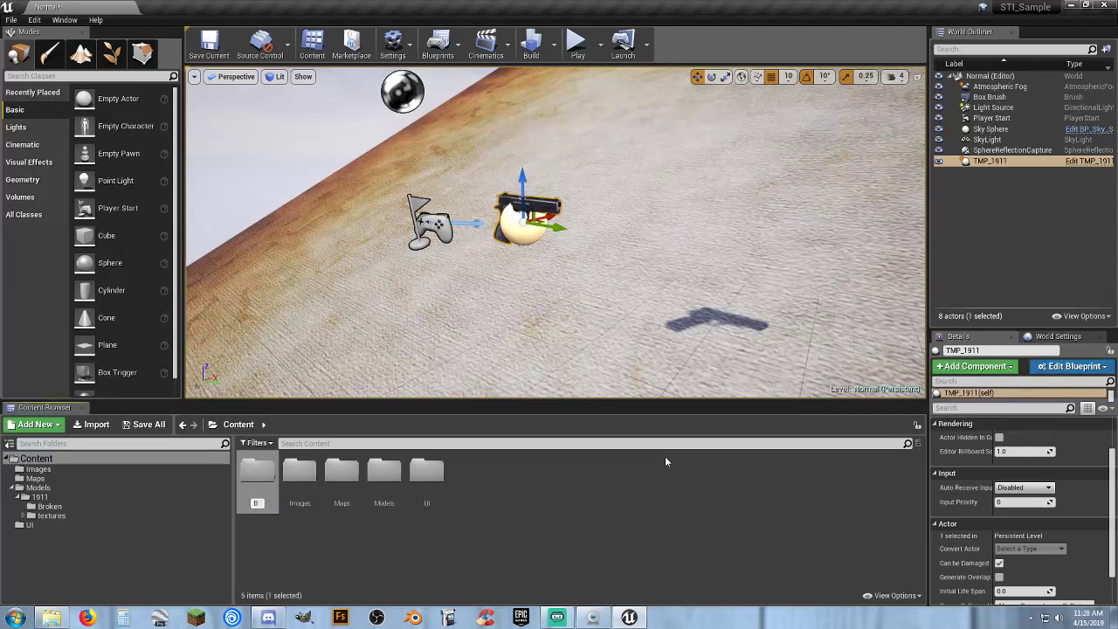
{"action": "type", "text": "lueprints"}
{"action": "key", "text": "Return"}
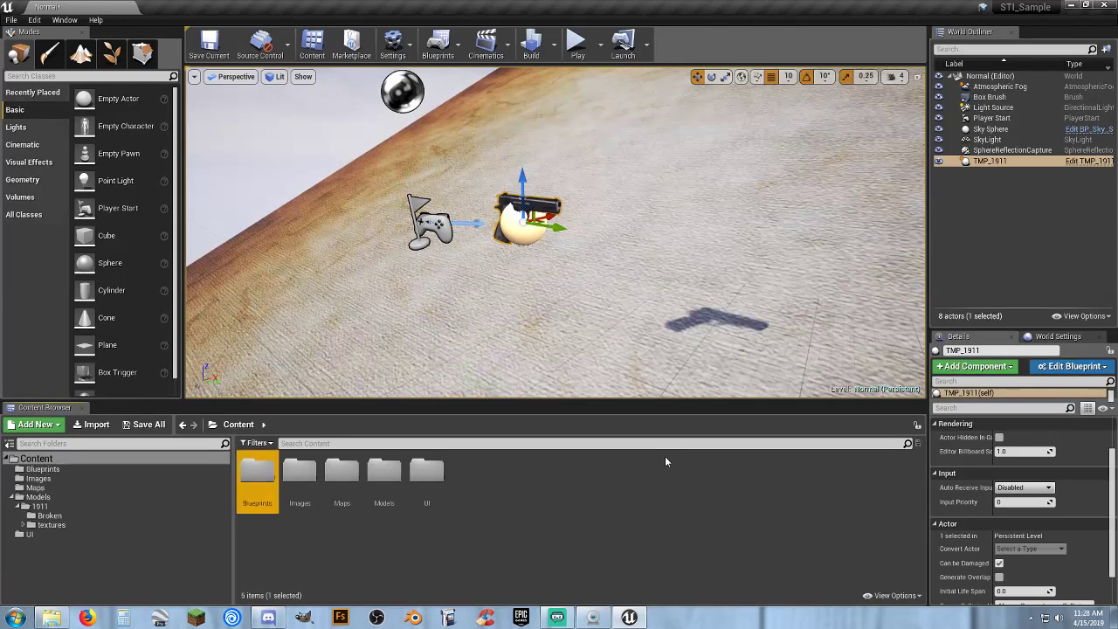
{"action": "left_click", "coordinate": [72, 470]}
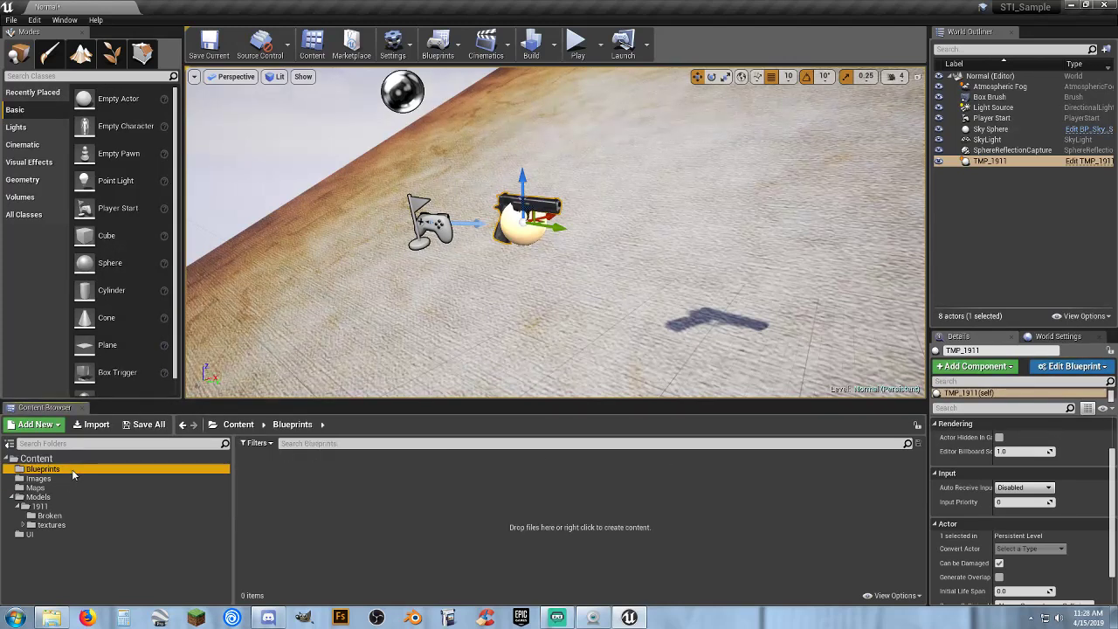
Set the Blueprints folder's color to blue with RGB values 0, 0 and 1.
{"action": "right_click", "coordinate": [73, 470]}
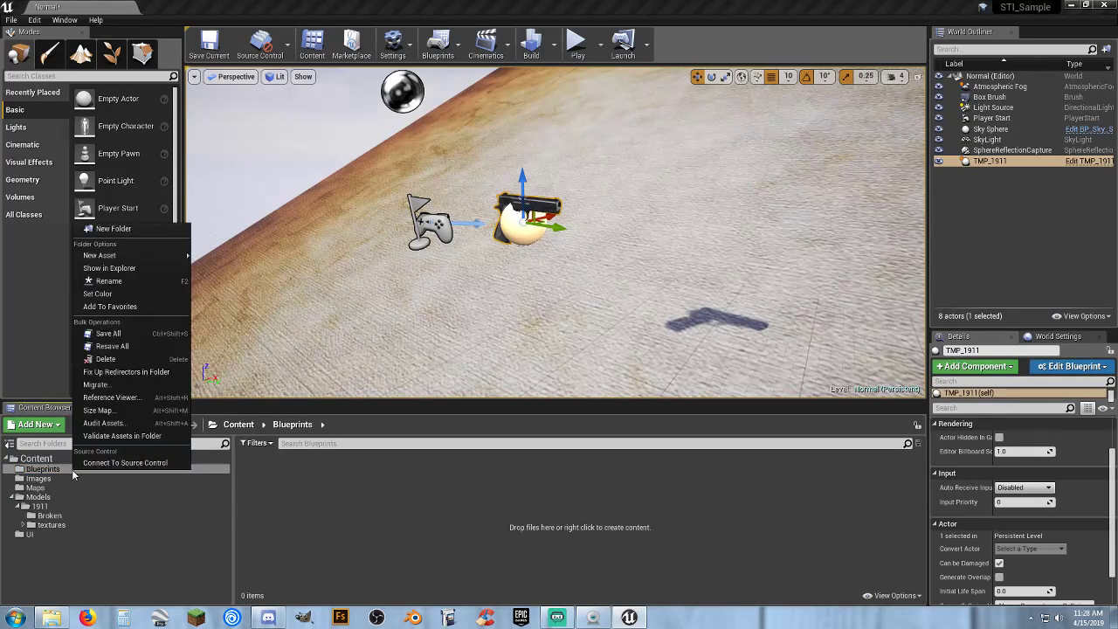
{"action": "left_click", "coordinate": [172, 295]}
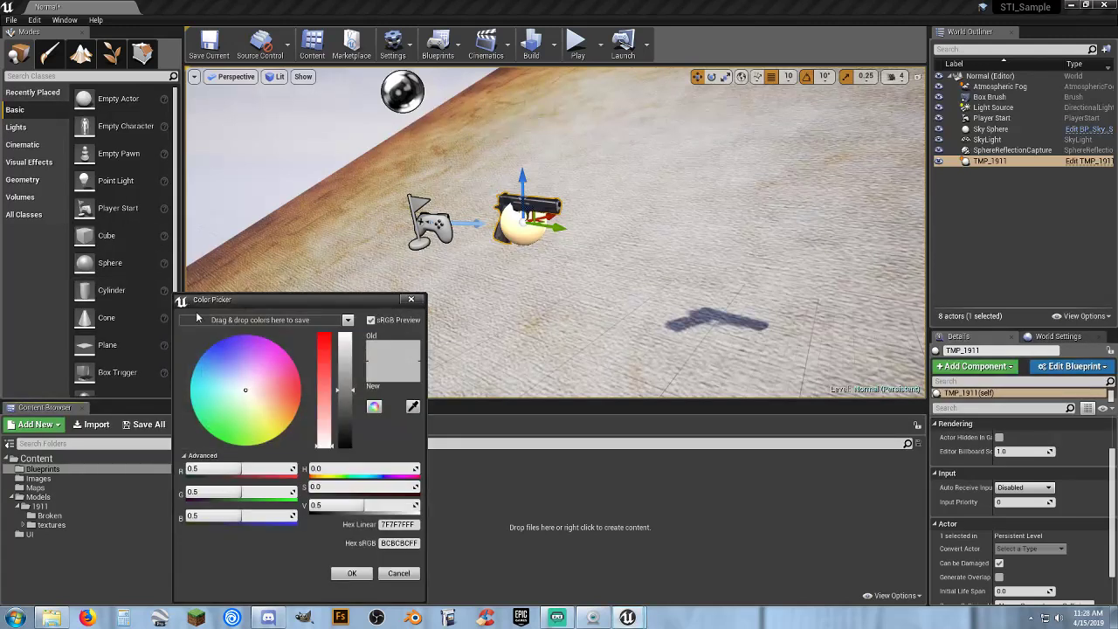
{"action": "left_click", "coordinate": [212, 469]}
{"action": "type", "text": "0"}
{"action": "key", "text": "Tab"}
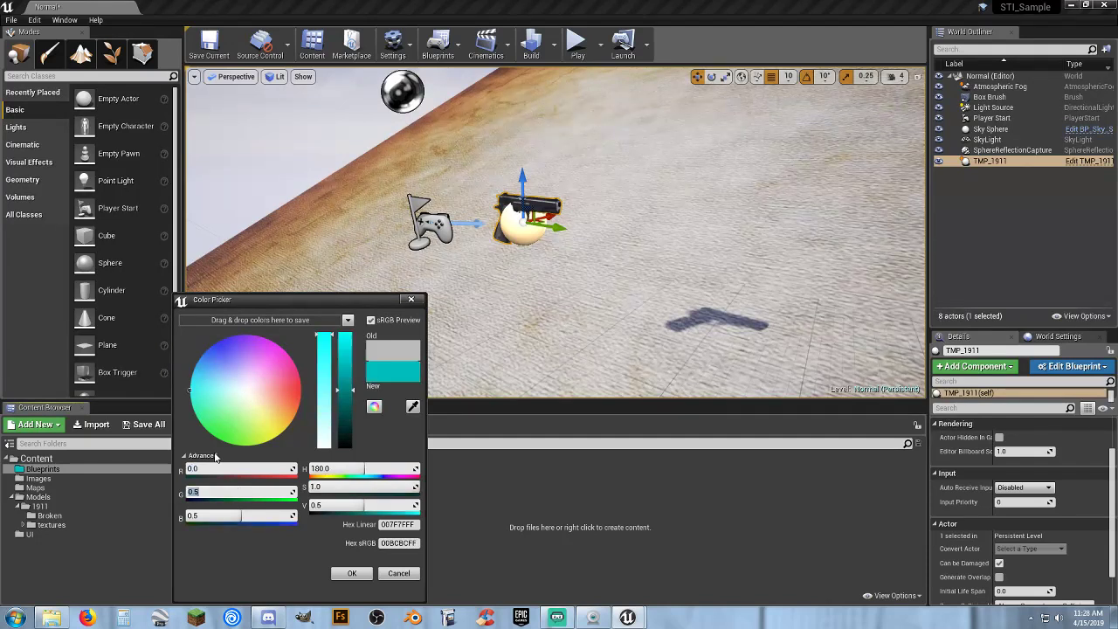
{"action": "type", "text": "0"}
{"action": "key", "text": "Tab"}
{"action": "key", "text": "Tab"}
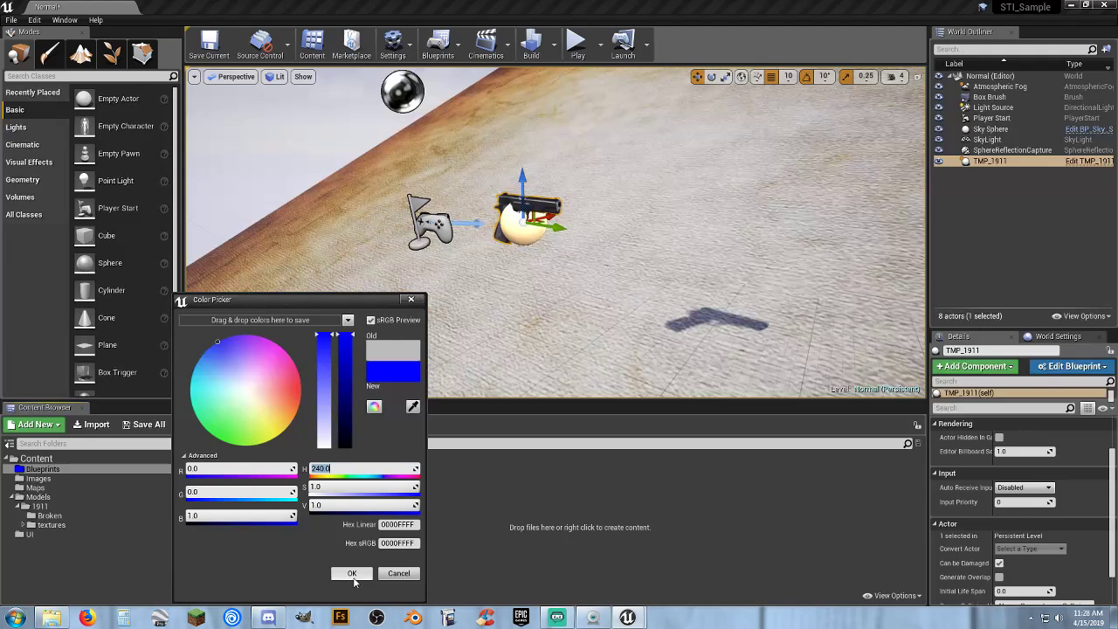
{"action": "left_click", "coordinate": [353, 575]}
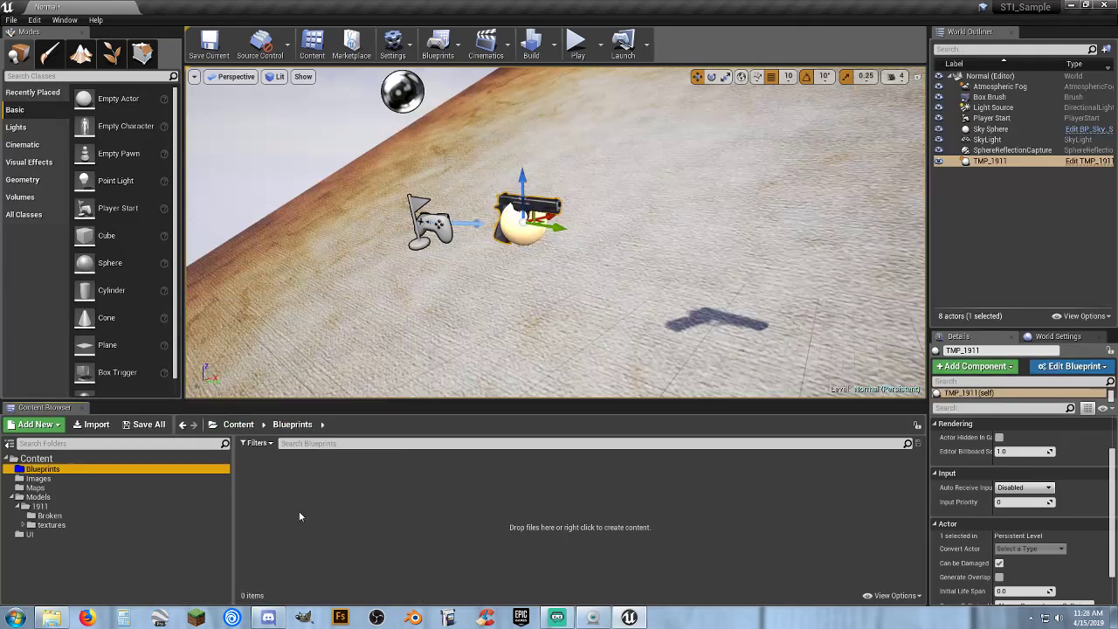
Move the TMP_1911 blueprint from the Models/1911/Broken folder into the Blueprints folder, and open that folder.
{"action": "left_click", "coordinate": [49, 515]}
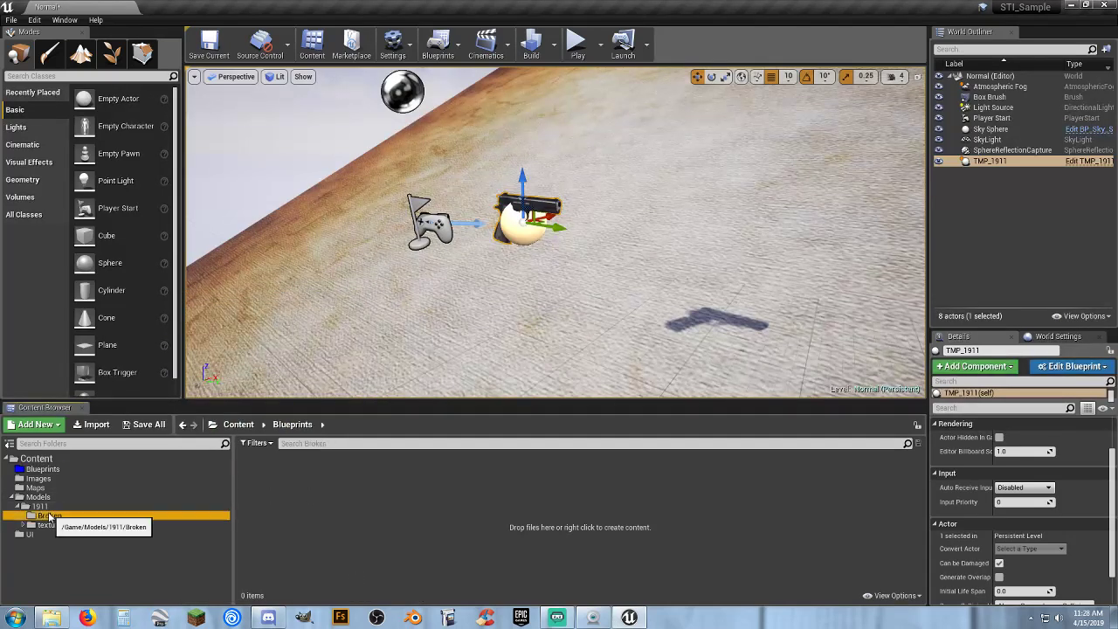
{"action": "left_click", "coordinate": [252, 485]}
{"action": "left_click_drag", "start_coordinate": [251, 489], "coordinate": [88, 475]}
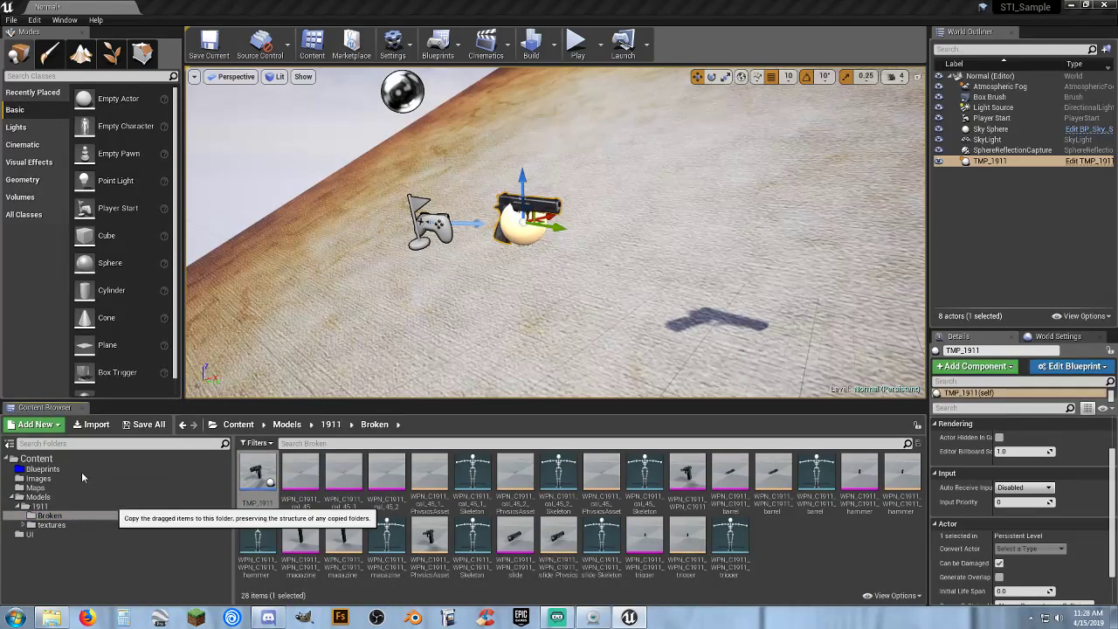
{"action": "left_click", "coordinate": [114, 487]}
{"action": "left_click", "coordinate": [62, 471]}
Open the TMP_1911 blueprint and examine its event graph and the pistol model in its viewport.
{"action": "double_click", "coordinate": [252, 494]}
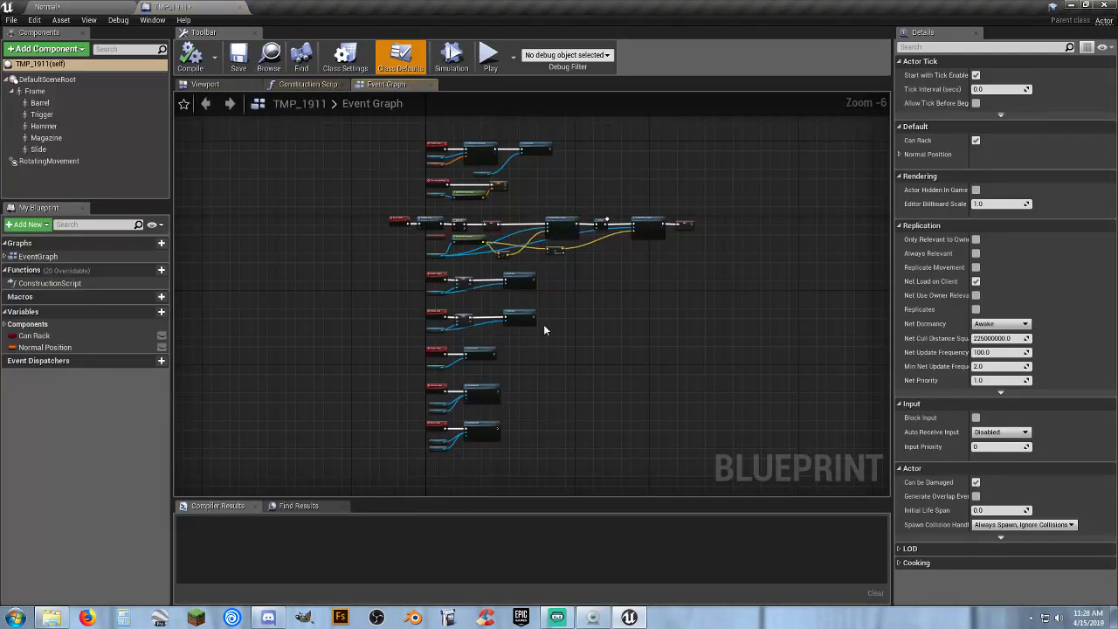
{"action": "scroll", "coordinate": [543, 324], "scroll_direction": "up", "scroll_amount": 4}
{"action": "right_click_drag", "start_coordinate": [411, 242], "coordinate": [447, 129]}
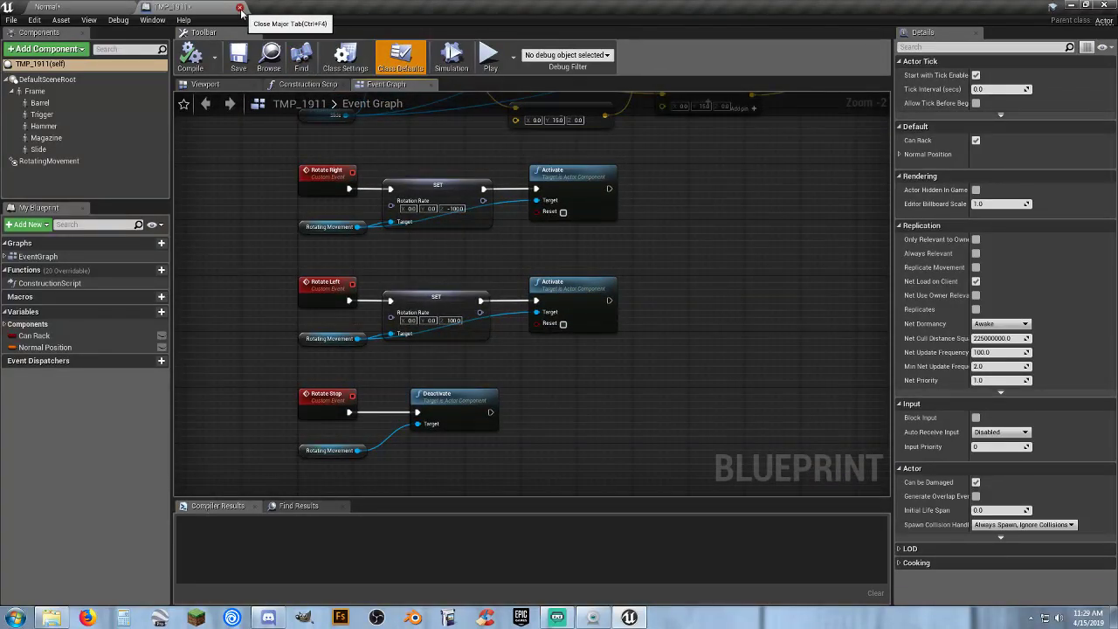
{"action": "left_click", "coordinate": [221, 86]}
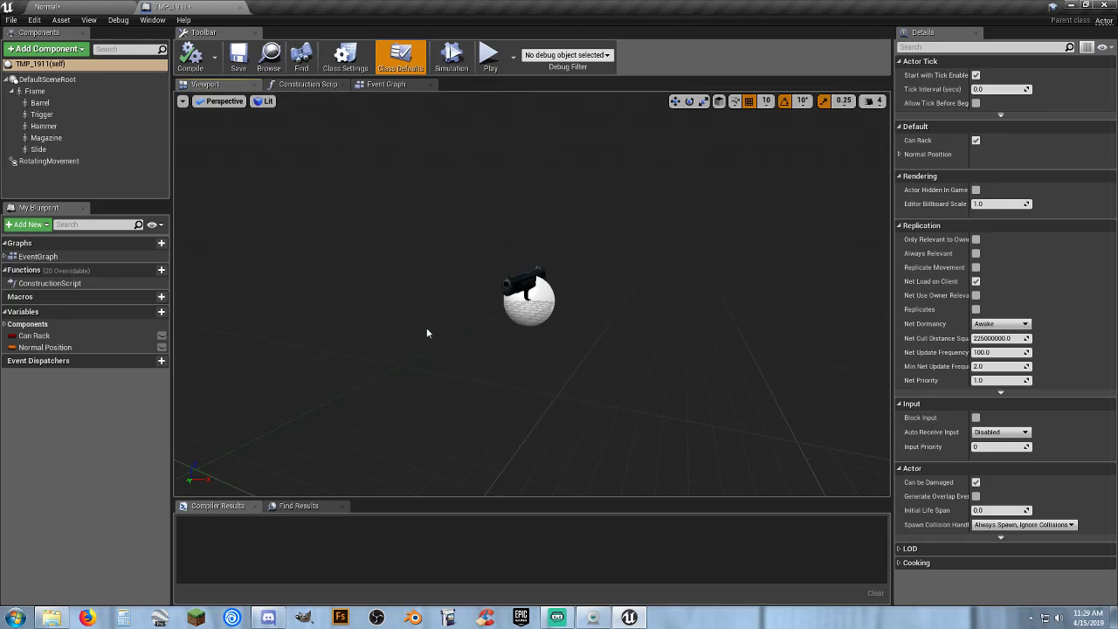
{"action": "left_click_drag", "start_coordinate": [426, 332], "coordinate": [620, 333]}
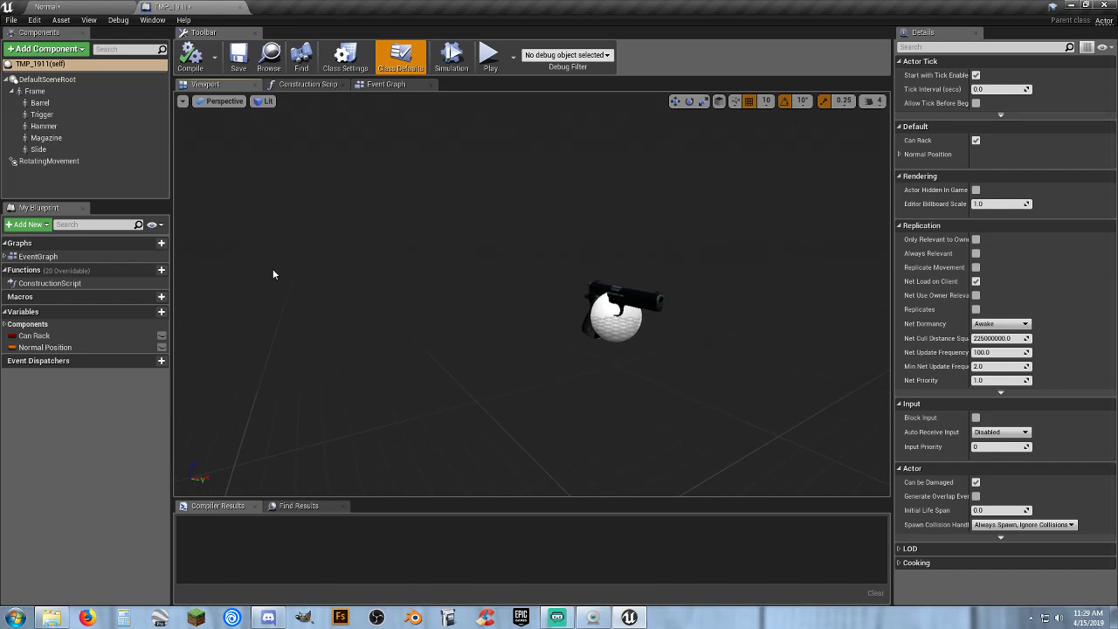
Add a Camera component to the TMP_1911 blueprint, keeping its default name.
{"action": "left_click", "coordinate": [54, 50]}
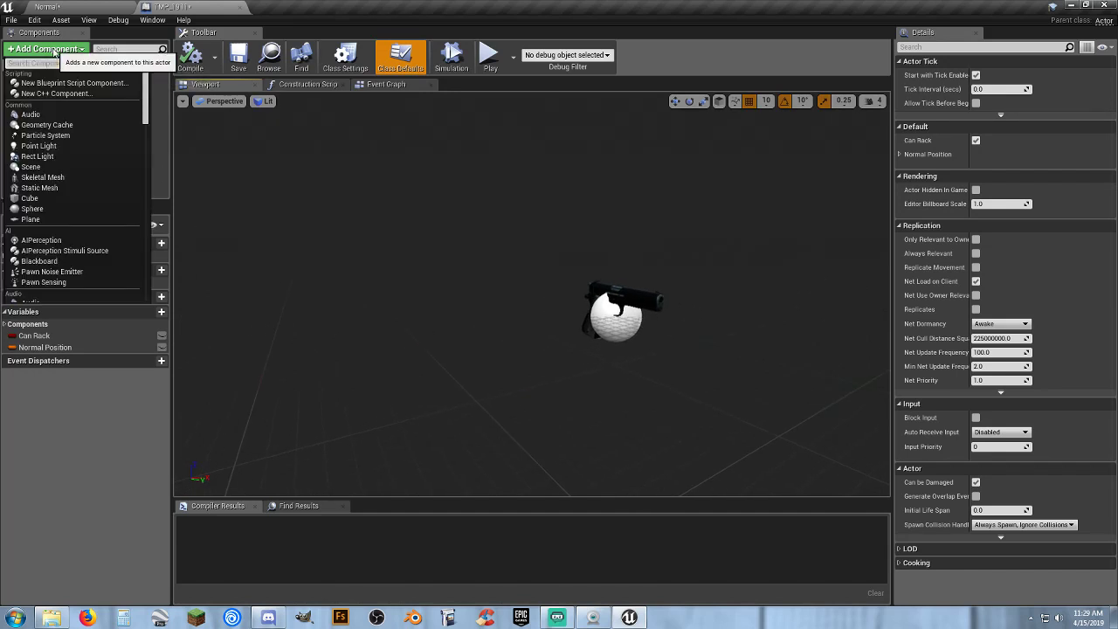
{"action": "type", "text": "camer"}
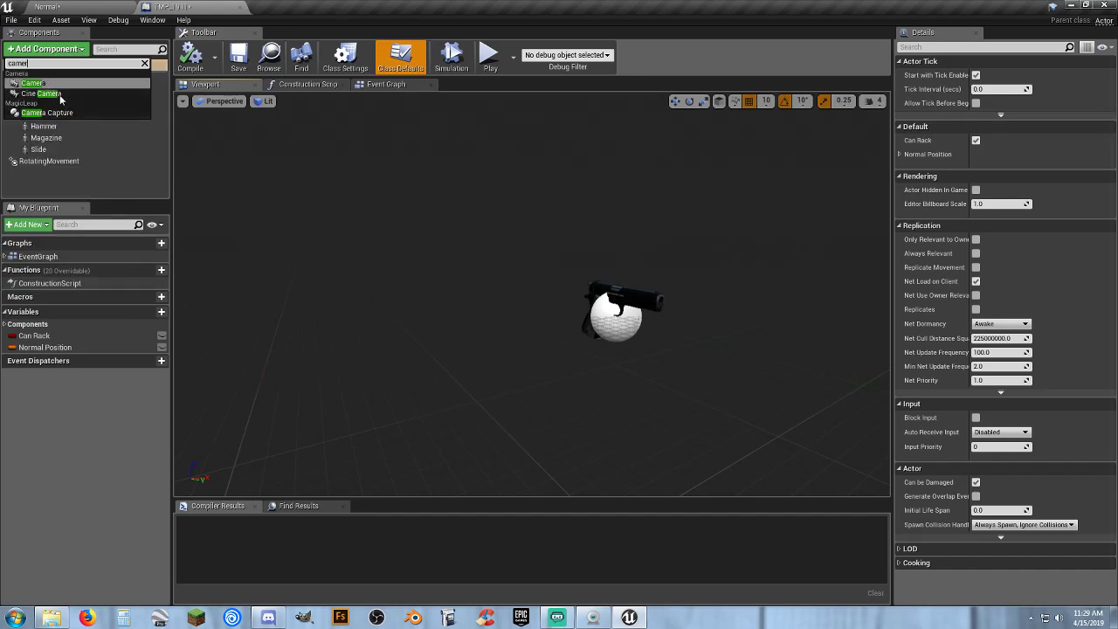
{"action": "left_click", "coordinate": [62, 84]}
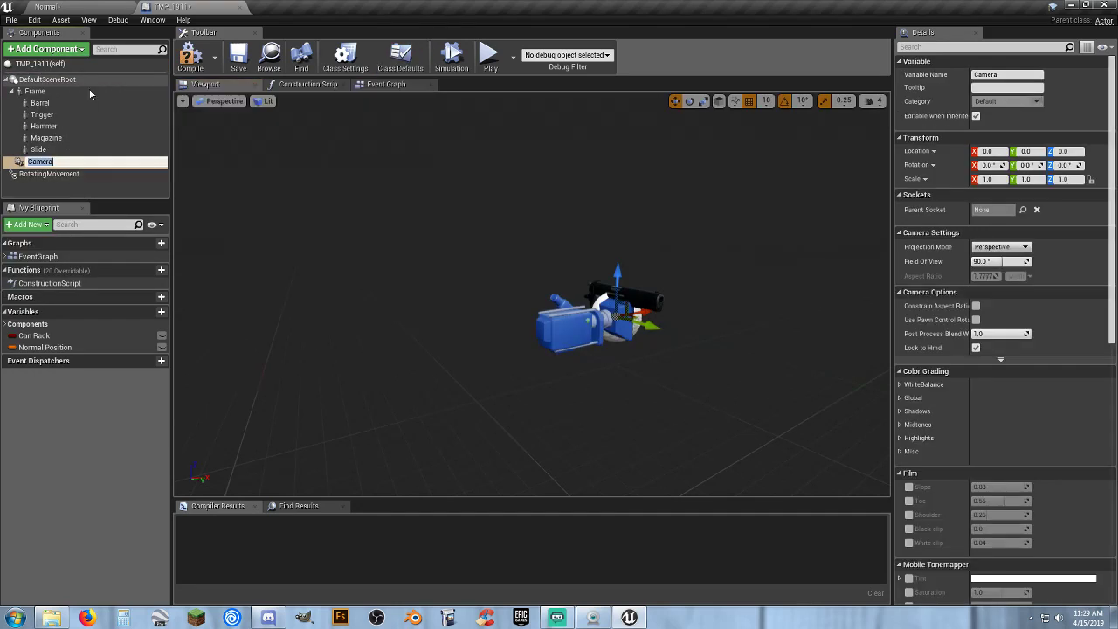
{"action": "left_click", "coordinate": [570, 332]}
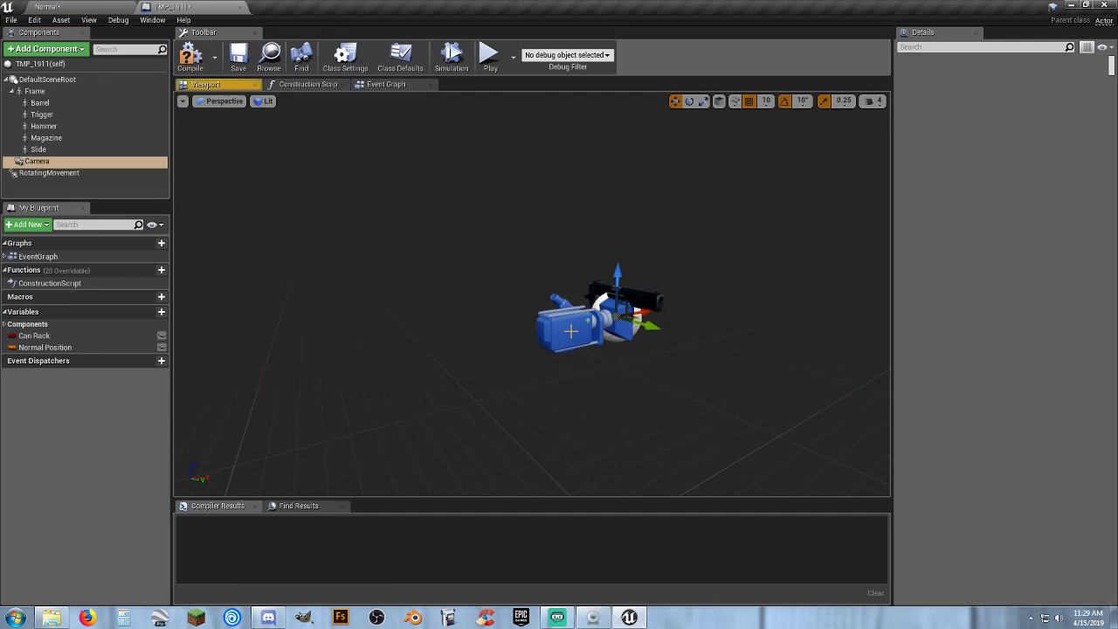
Move the camera to X -100 and Z 20 so it faces the pistol, and compile and save the blueprint.
{"action": "left_click_drag", "start_coordinate": [580, 343], "coordinate": [437, 342], "text": "alt"}
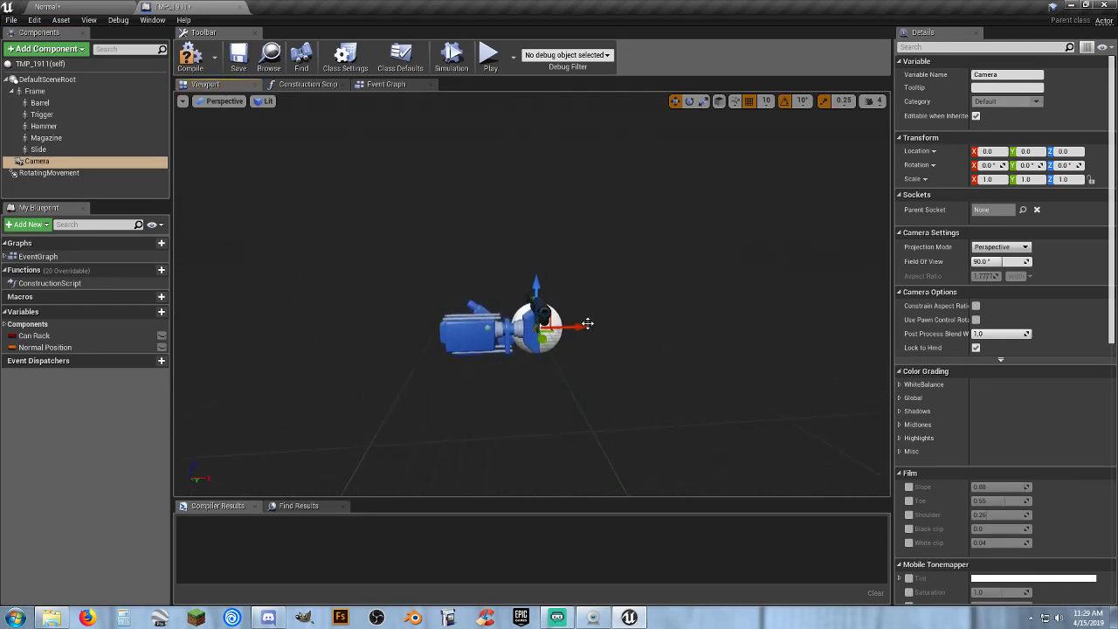
{"action": "left_click_drag", "start_coordinate": [577, 325], "coordinate": [466, 329]}
{"action": "left_click_drag", "start_coordinate": [422, 288], "coordinate": [422, 276]}
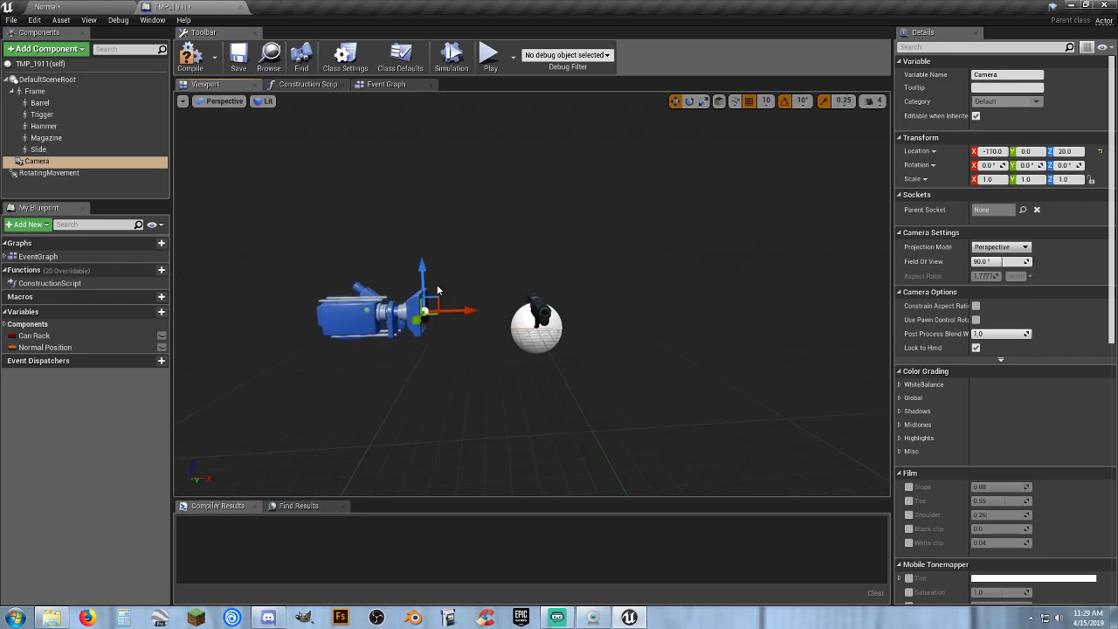
{"action": "left_click_drag", "start_coordinate": [468, 309], "coordinate": [477, 310]}
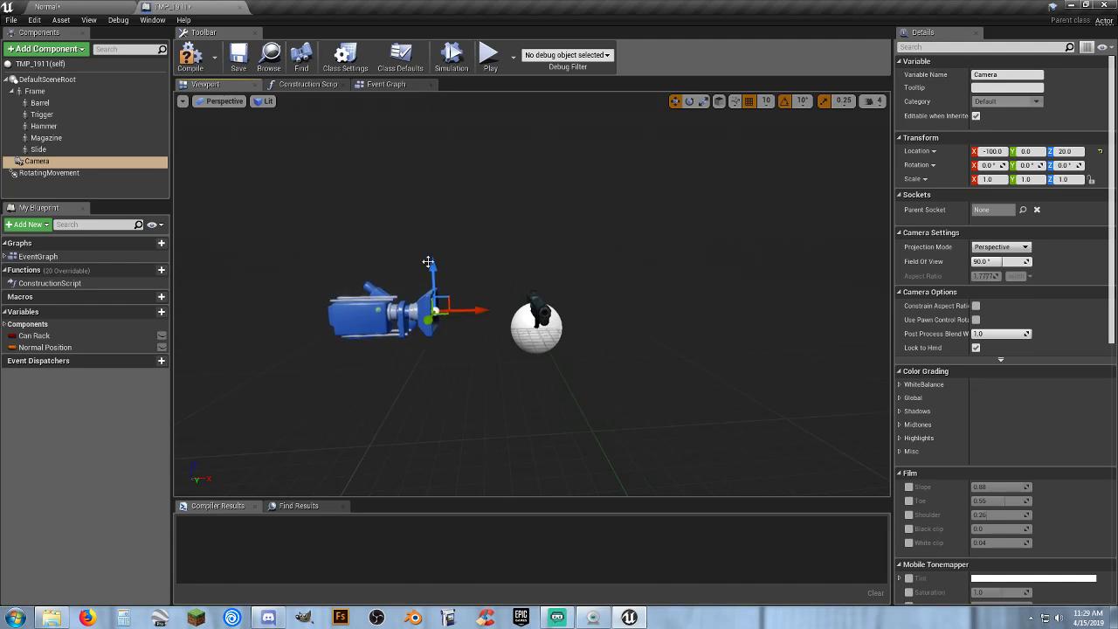
{"action": "left_click", "coordinate": [190, 54]}
{"action": "left_click", "coordinate": [230, 59]}
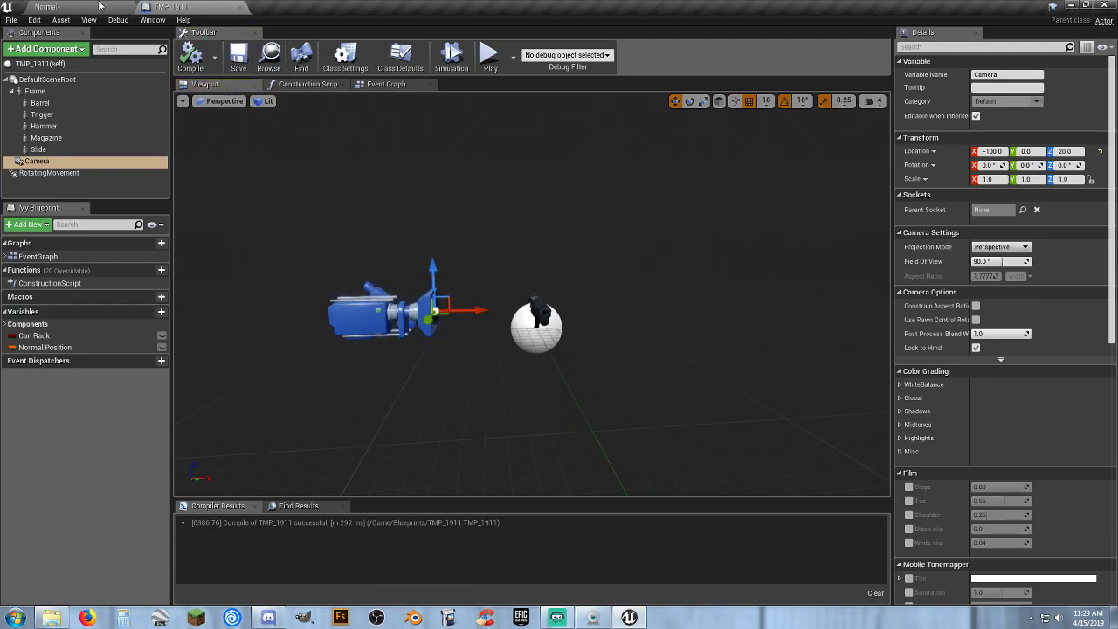
Create a new level from the Default template, saving the changes to the Normal level.
{"action": "left_click", "coordinate": [87, 7]}
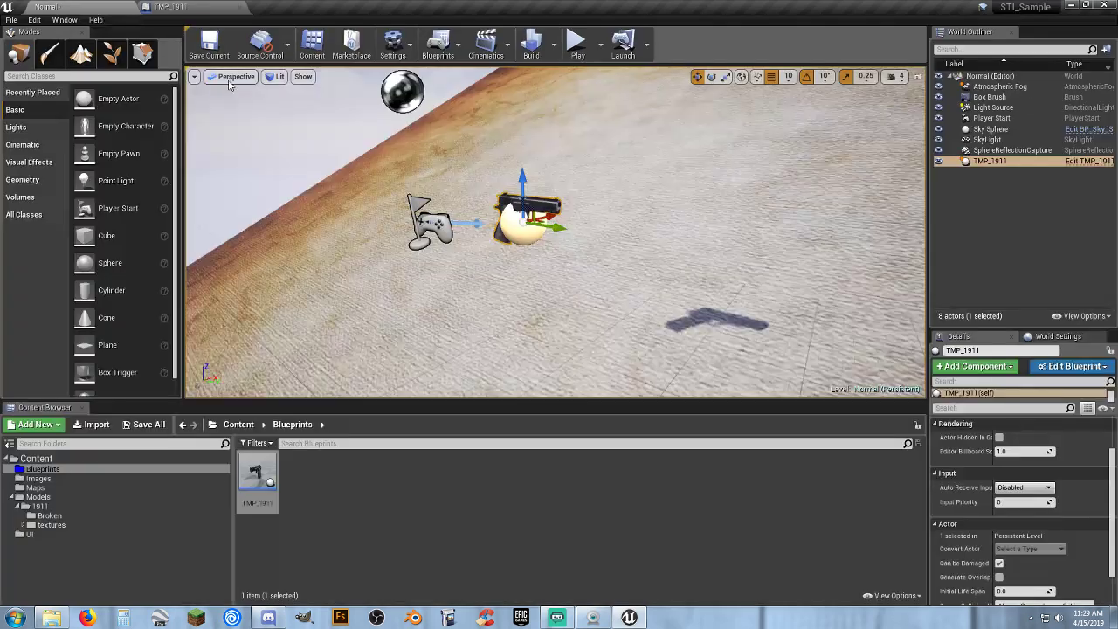
{"action": "left_click", "coordinate": [11, 20]}
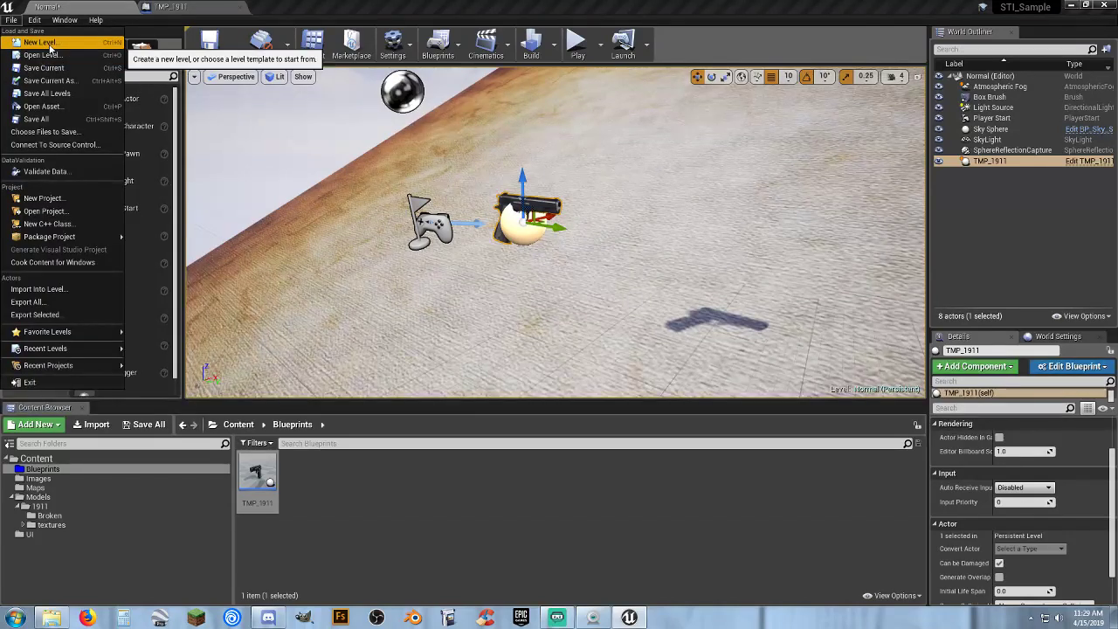
{"action": "left_click", "coordinate": [41, 43]}
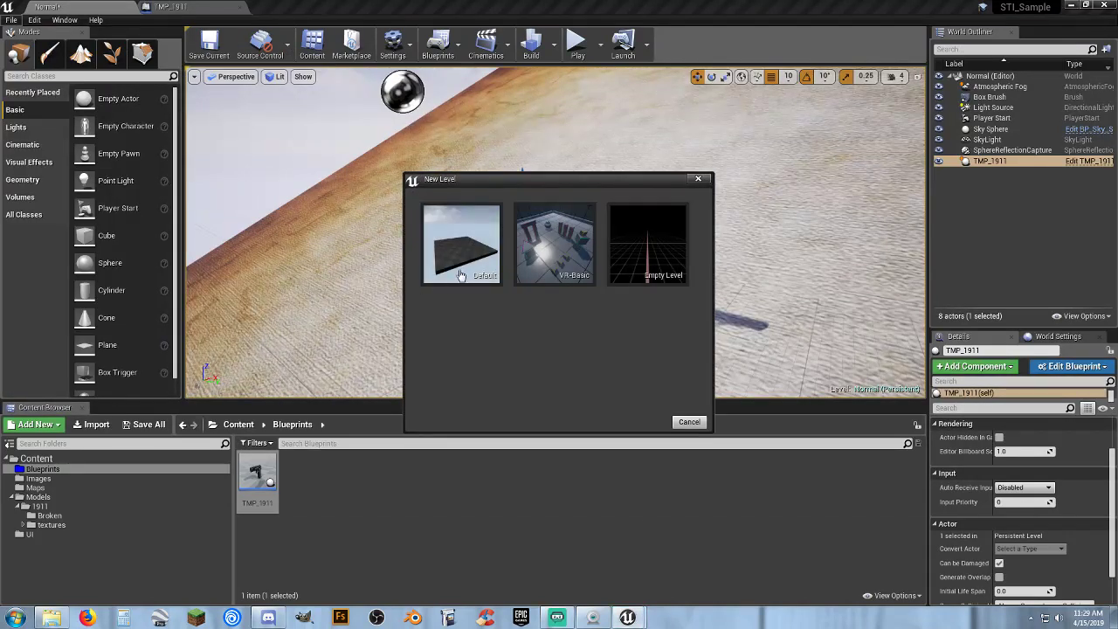
{"action": "left_click", "coordinate": [463, 275]}
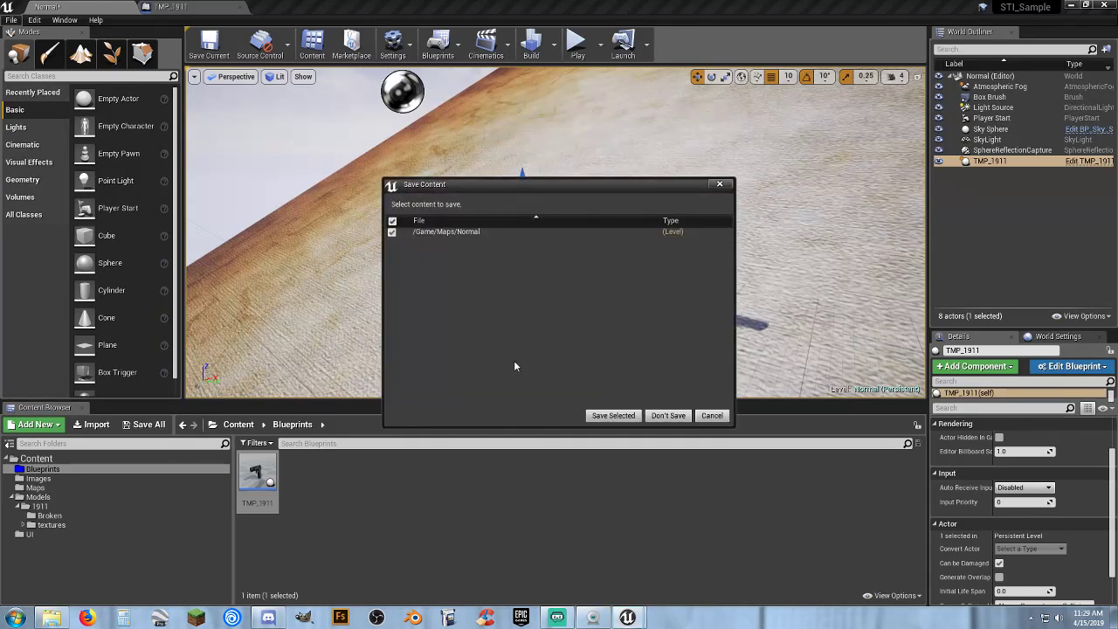
{"action": "left_click", "coordinate": [614, 416]}
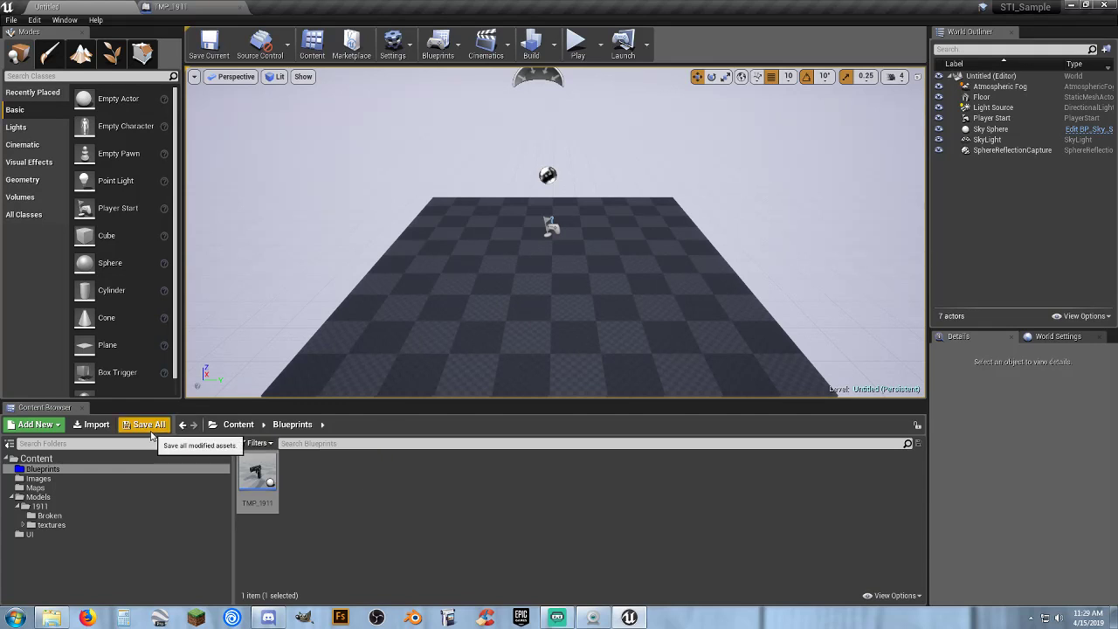
{"action": "left_click", "coordinate": [509, 480]}
{"action": "left_click", "coordinate": [547, 176]}
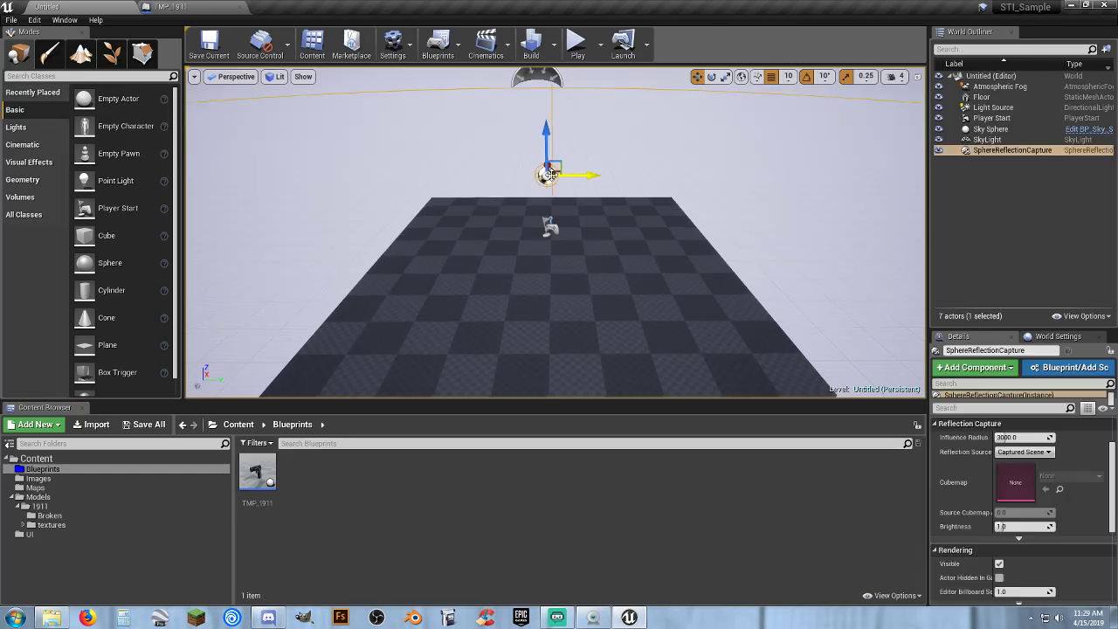
{"action": "key", "text": "f"}
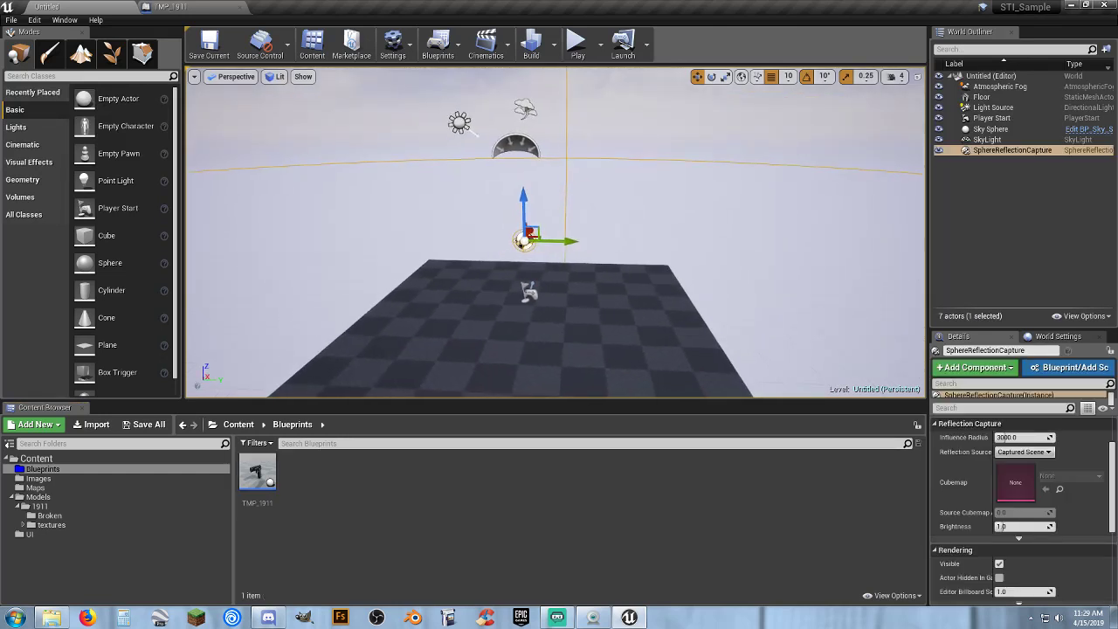
{"action": "left_click", "coordinate": [530, 291]}
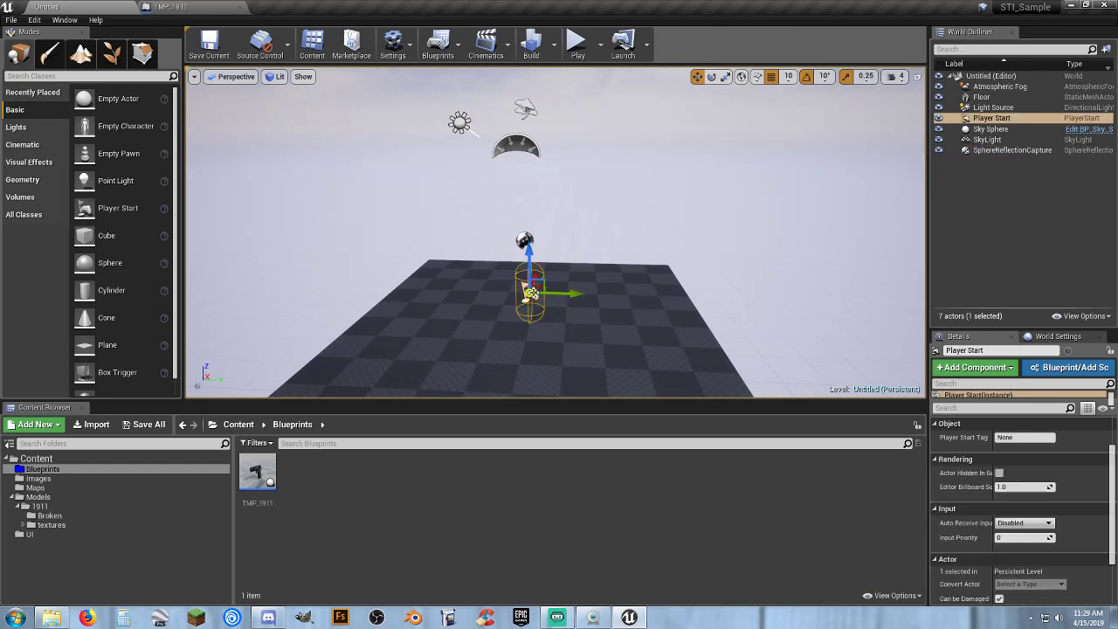
{"action": "key", "text": "f"}
{"action": "left_click", "coordinate": [690, 297]}
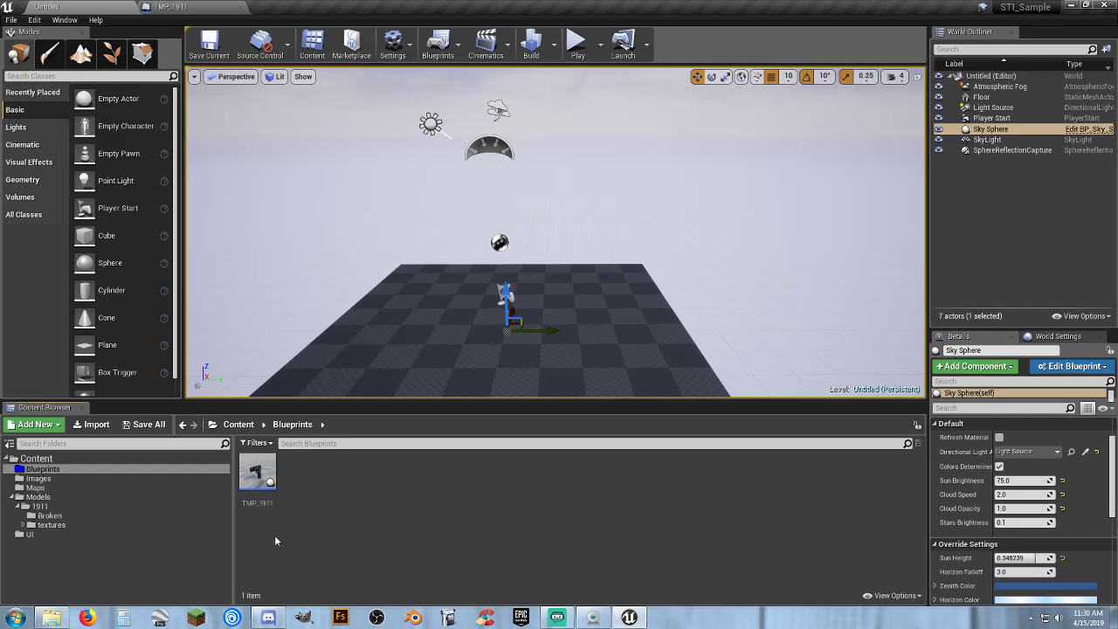
Rename the TMP_1911 blueprint as New_1911 and close its editor.
{"action": "left_click", "coordinate": [257, 476]}
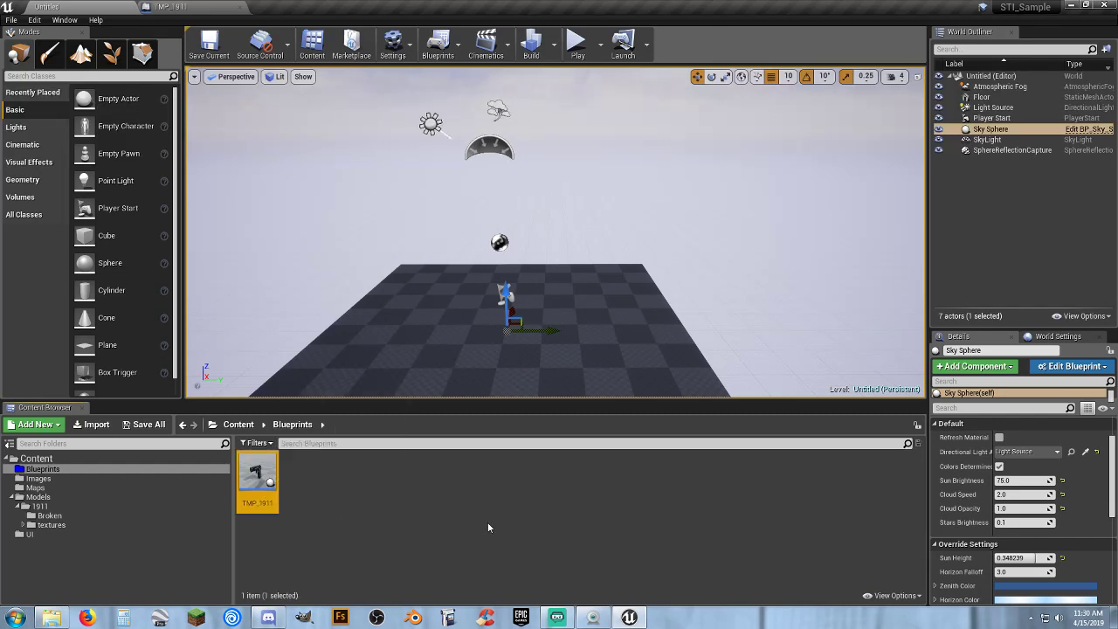
{"action": "key", "text": "F2"}
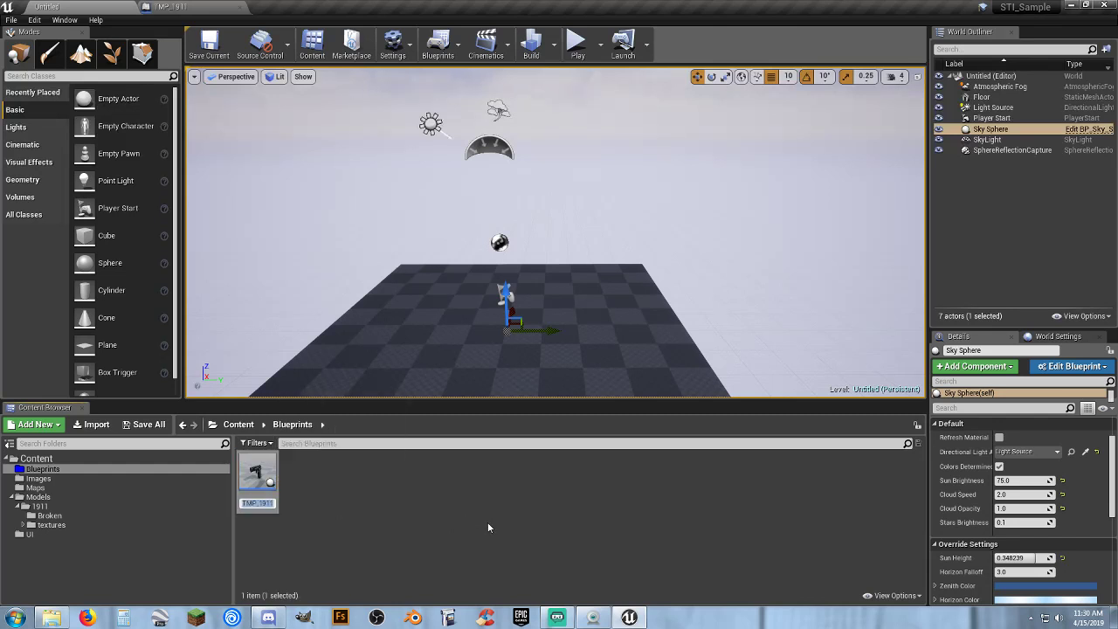
{"action": "type", "text": "New_1911"}
{"action": "key", "text": "Return"}
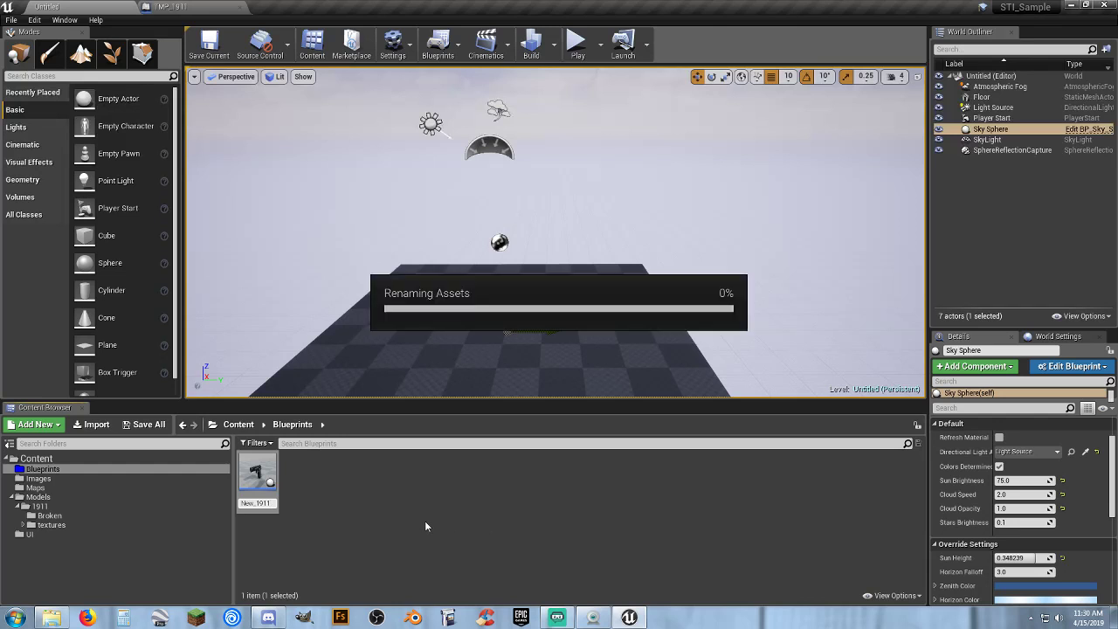
{"action": "left_click", "coordinate": [360, 505]}
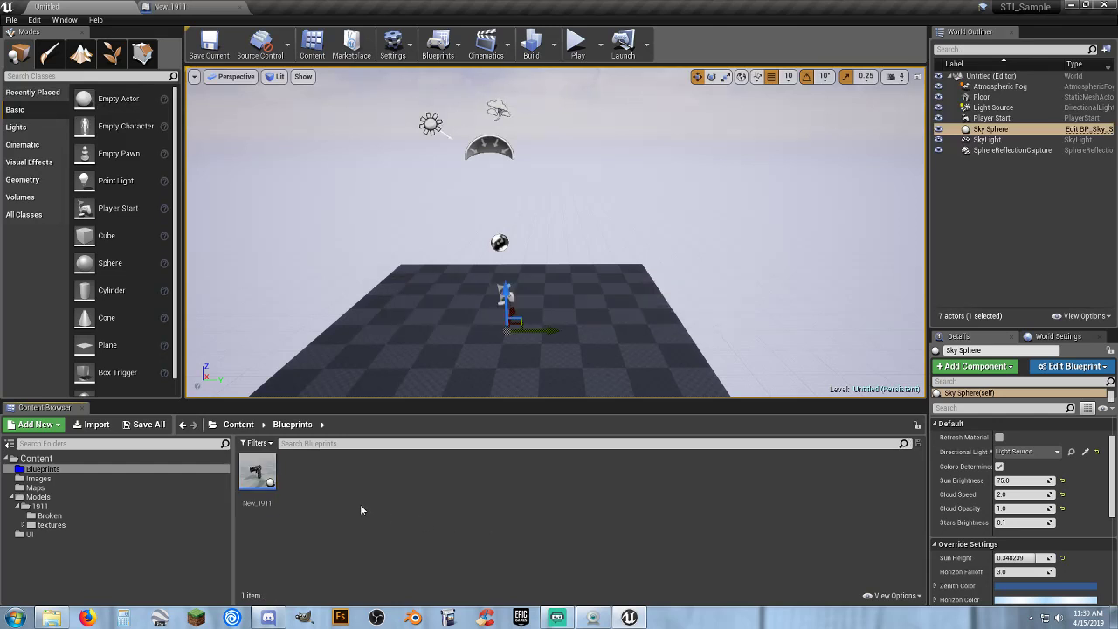
{"action": "left_click", "coordinate": [241, 7]}
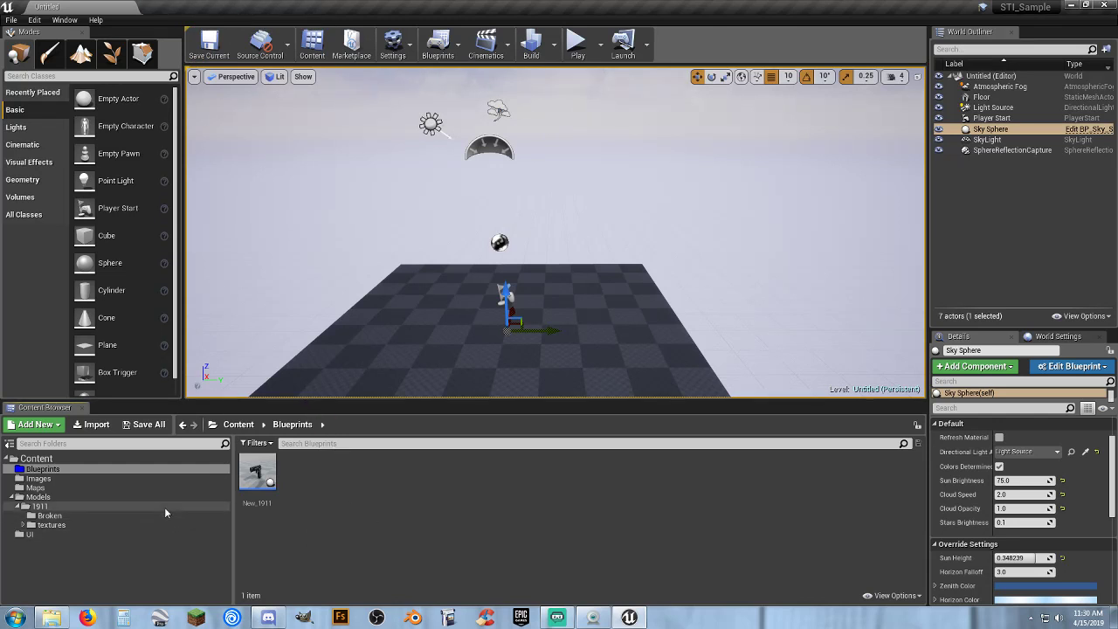
Create a Widget Blueprint called NP_1911_W in the UI folder and open it for editing.
{"action": "left_click", "coordinate": [34, 533]}
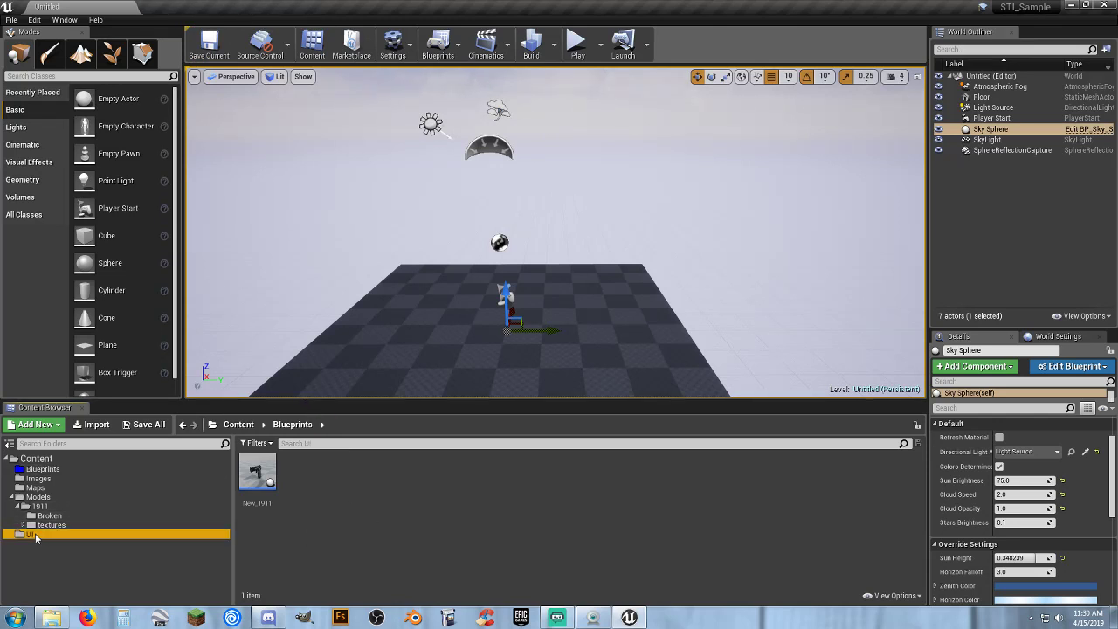
{"action": "right_click", "coordinate": [324, 474]}
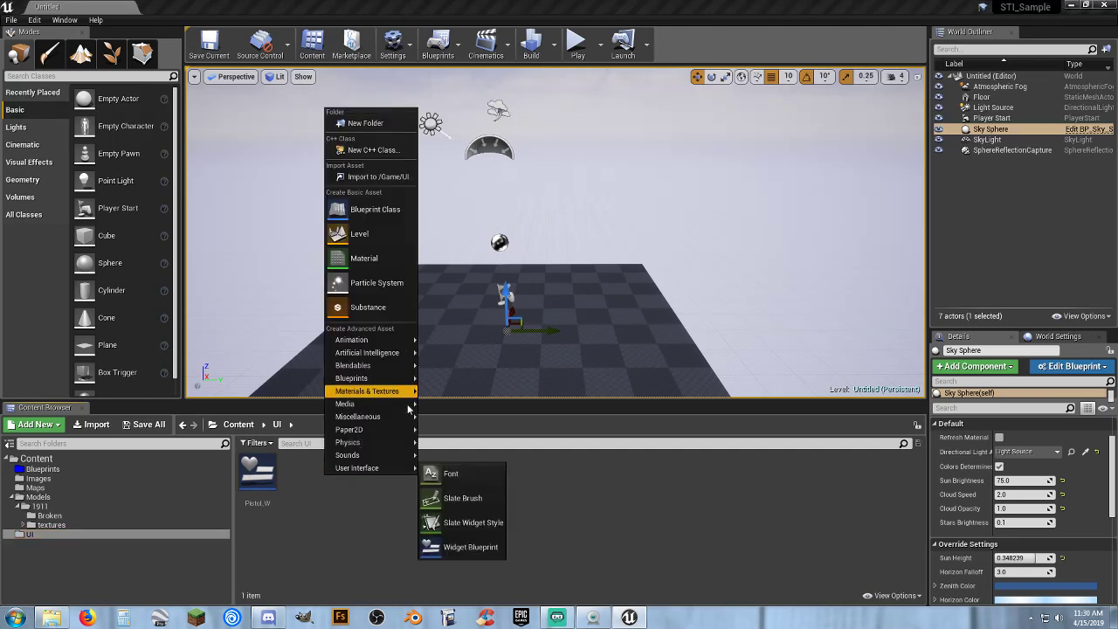
{"action": "mouse_move", "coordinate": [398, 468]}
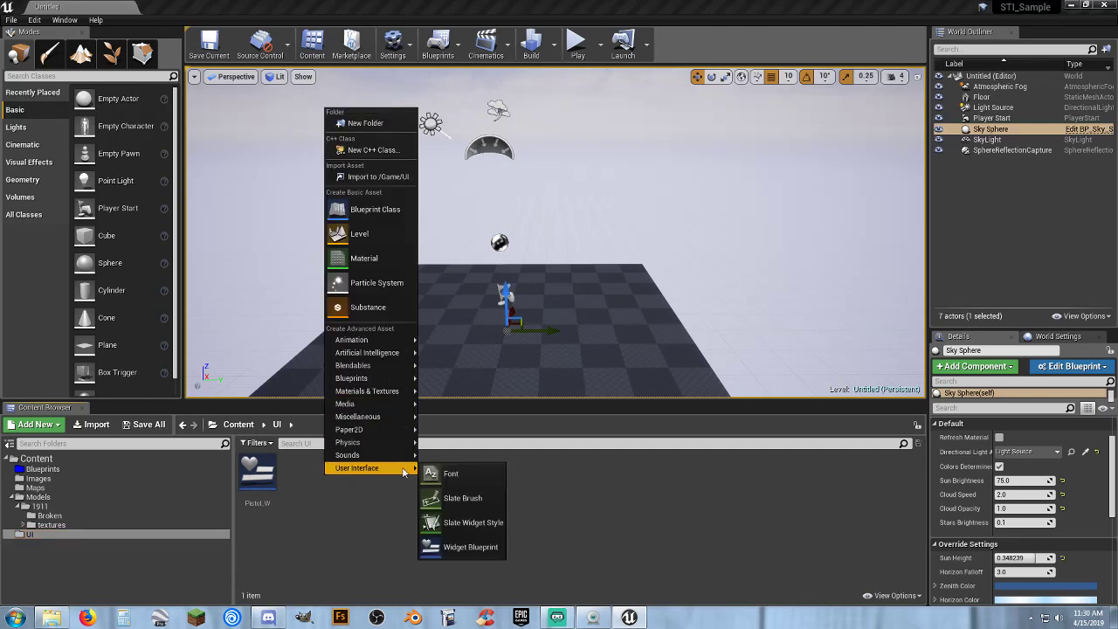
{"action": "left_click", "coordinate": [468, 547]}
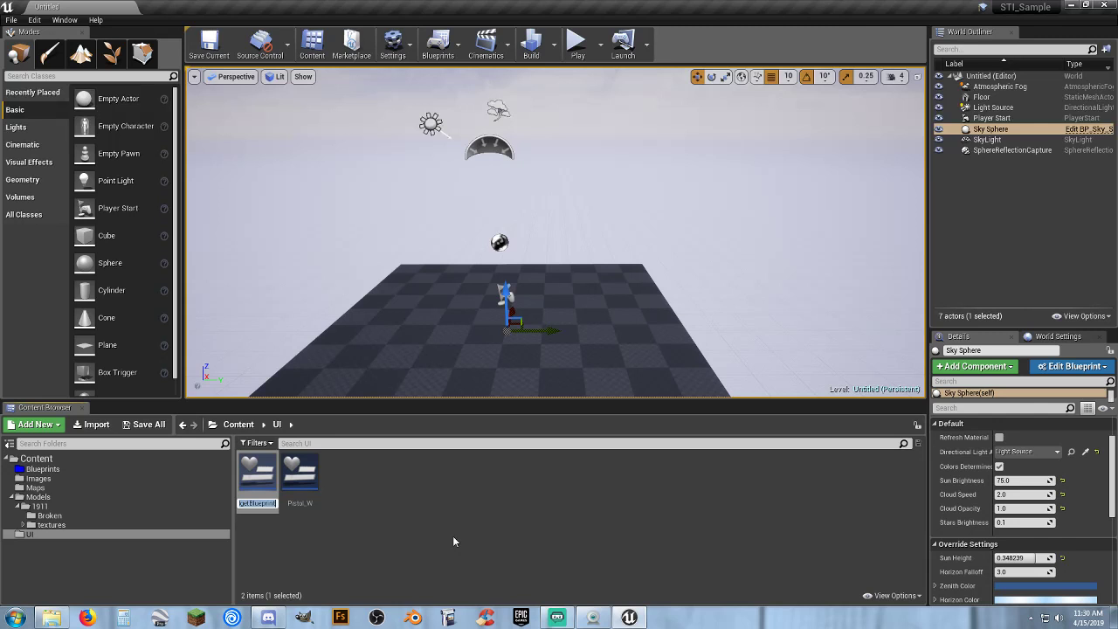
{"action": "type", "text": "NP_1911_W"}
{"action": "key", "text": "Return"}
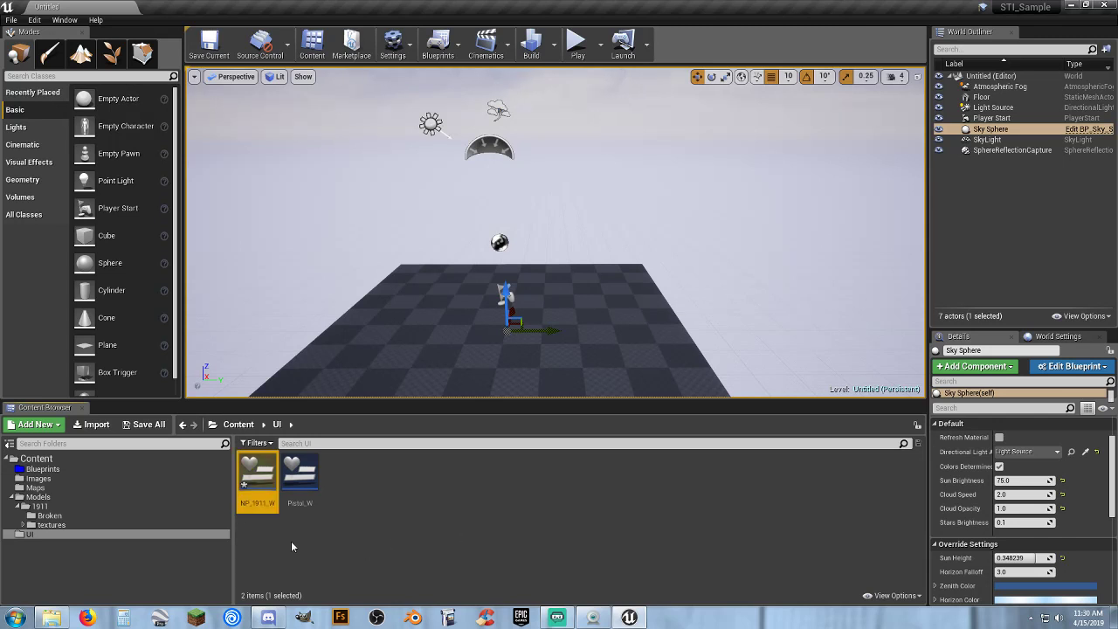
{"action": "double_click", "coordinate": [265, 491]}
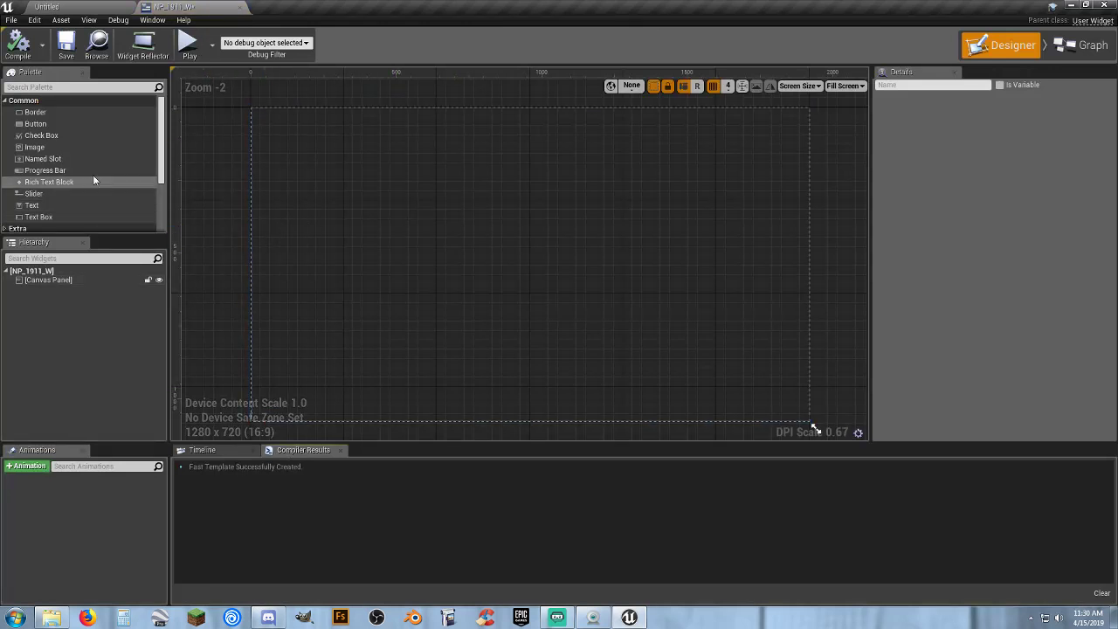
Add a Background Blur widget to the canvas panel and anchor it to stretch across the full canvas.
{"action": "scroll", "coordinate": [88, 173], "scroll_direction": "down", "scroll_amount": 2}
{"action": "scroll", "coordinate": [87, 173], "scroll_direction": "down", "scroll_amount": 2}
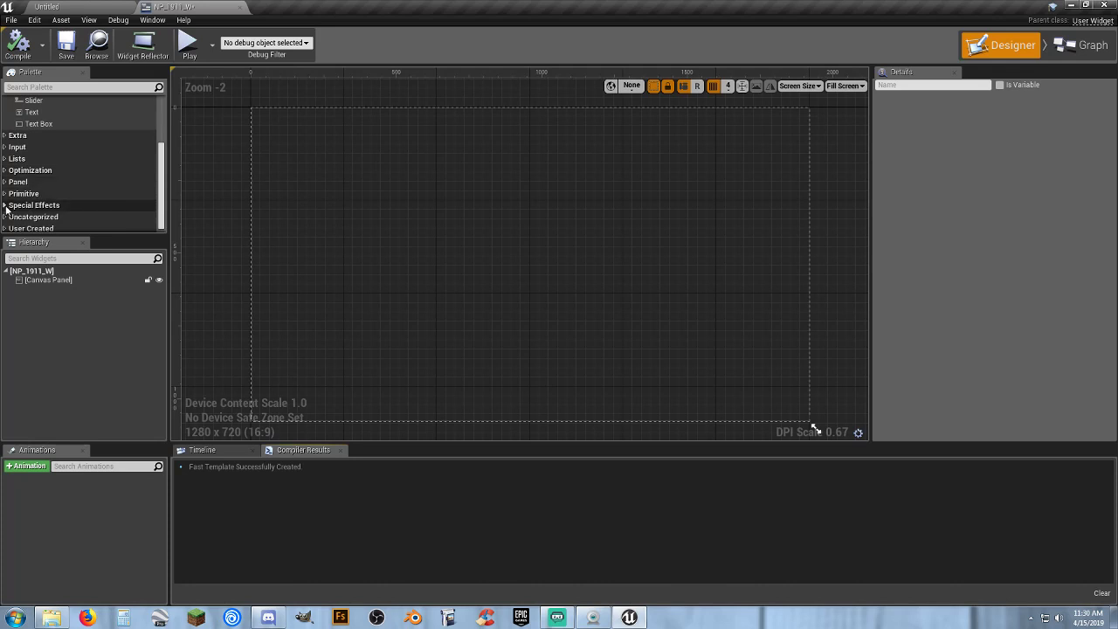
{"action": "left_click", "coordinate": [5, 206]}
{"action": "left_click_drag", "start_coordinate": [48, 217], "coordinate": [382, 211]}
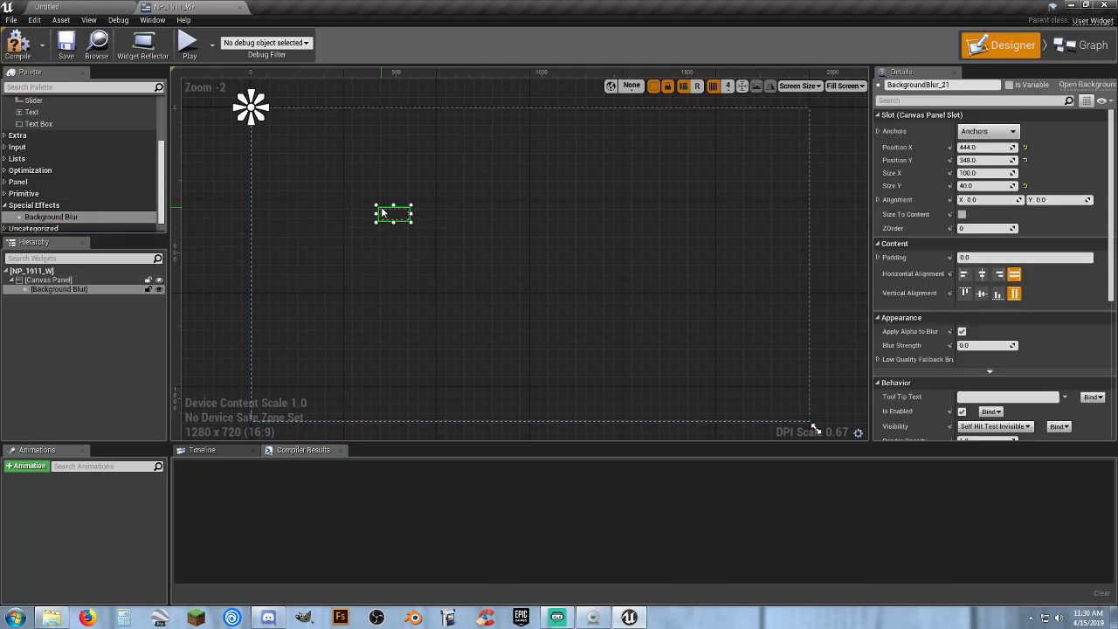
{"action": "left_click", "coordinate": [998, 132]}
{"action": "left_click", "coordinate": [1095, 280]}
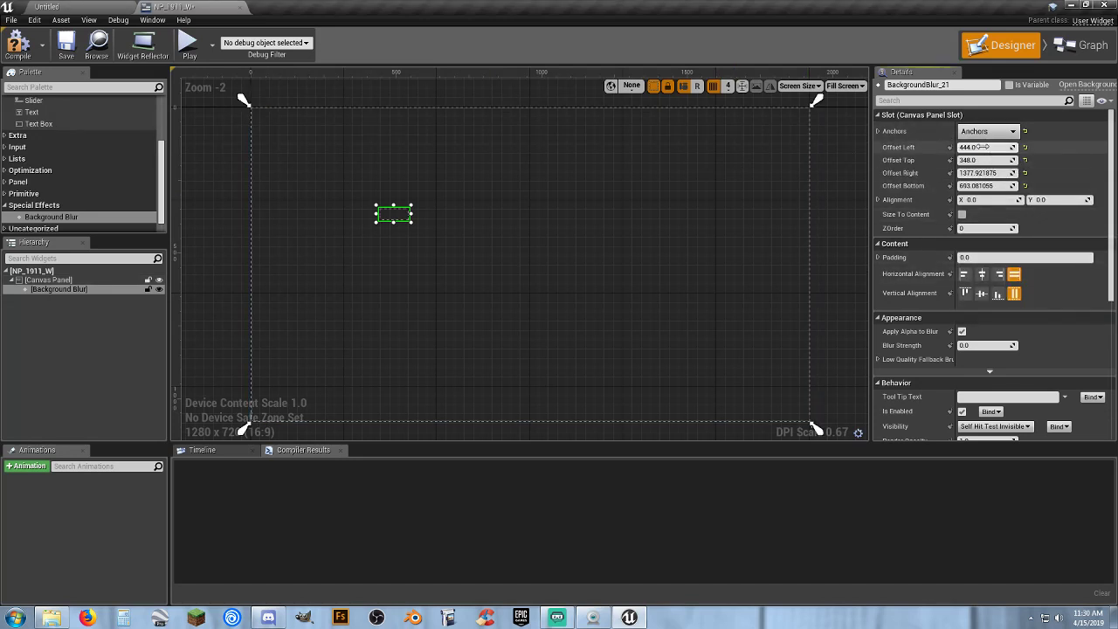
Set the Background Blur's left, top, right and bottom offsets to 0.
{"action": "type", "text": "0"}
{"action": "key", "text": "Tab"}
{"action": "type", "text": "0"}
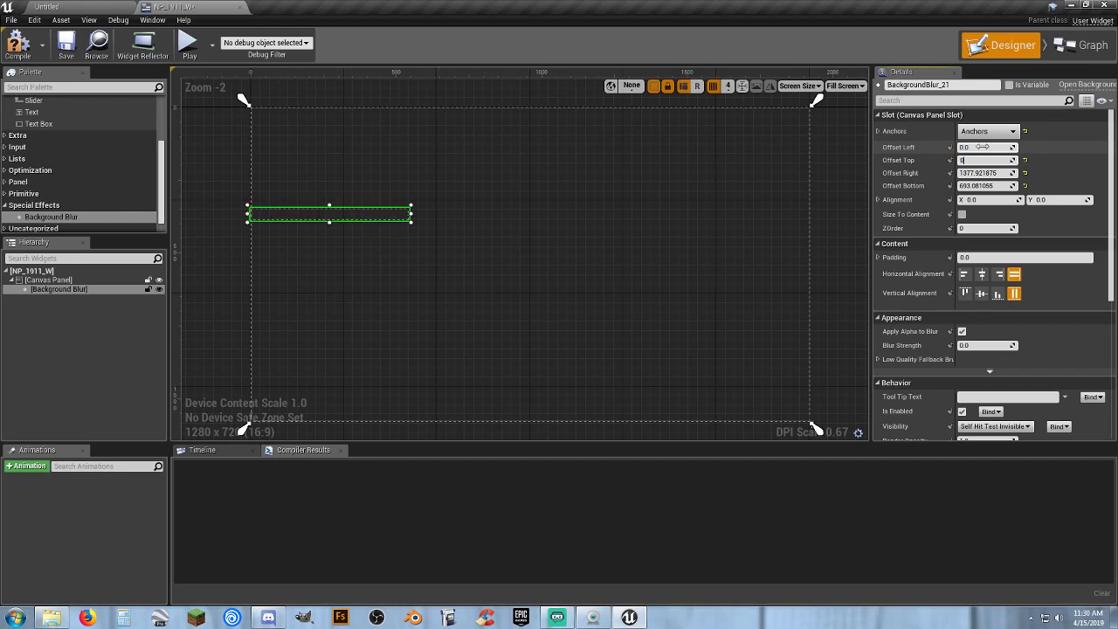
{"action": "key", "text": "Tab"}
{"action": "type", "text": "0"}
{"action": "key", "text": "Tab"}
{"action": "type", "text": "0"}
{"action": "key", "text": "Tab"}
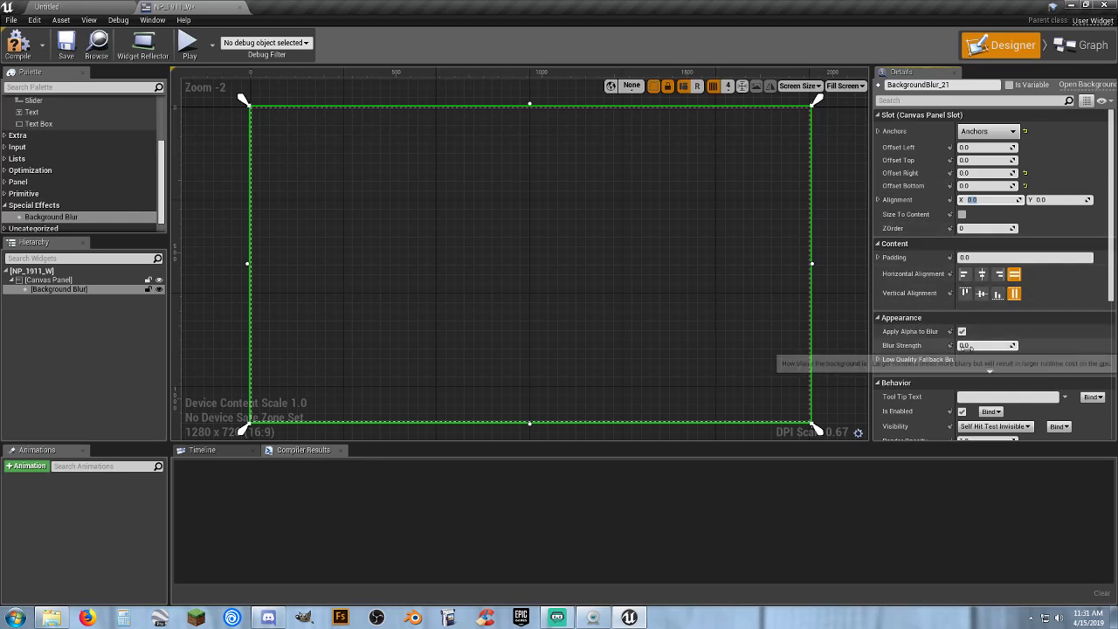
Set the Background Blur's Blur Strength to 10 and compile the widget blueprint.
{"action": "left_click", "coordinate": [964, 346]}
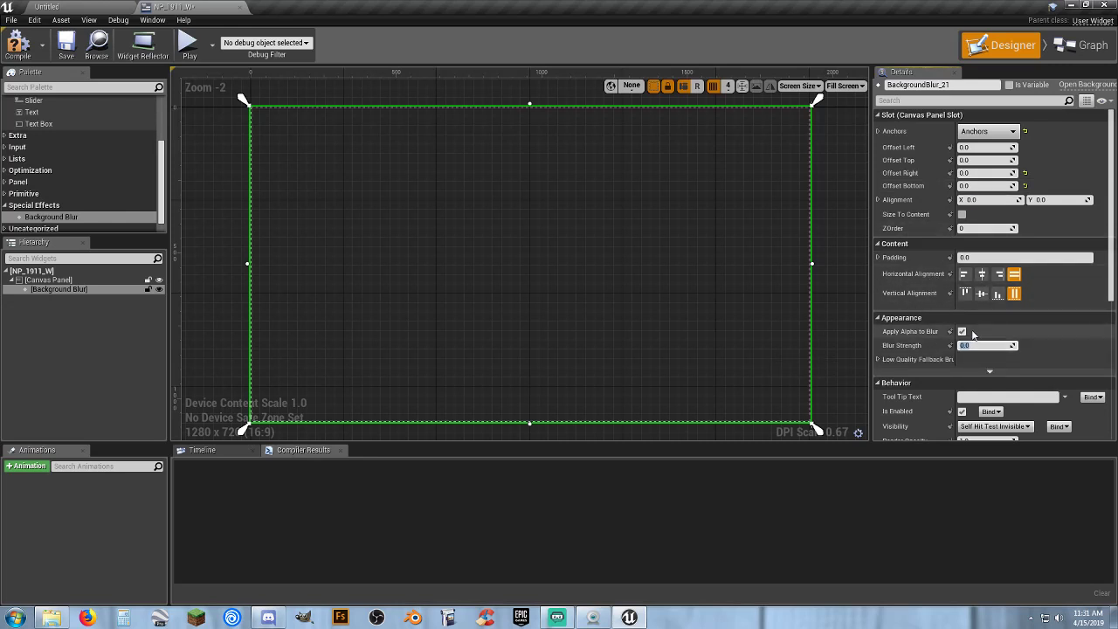
{"action": "key", "text": "Return"}
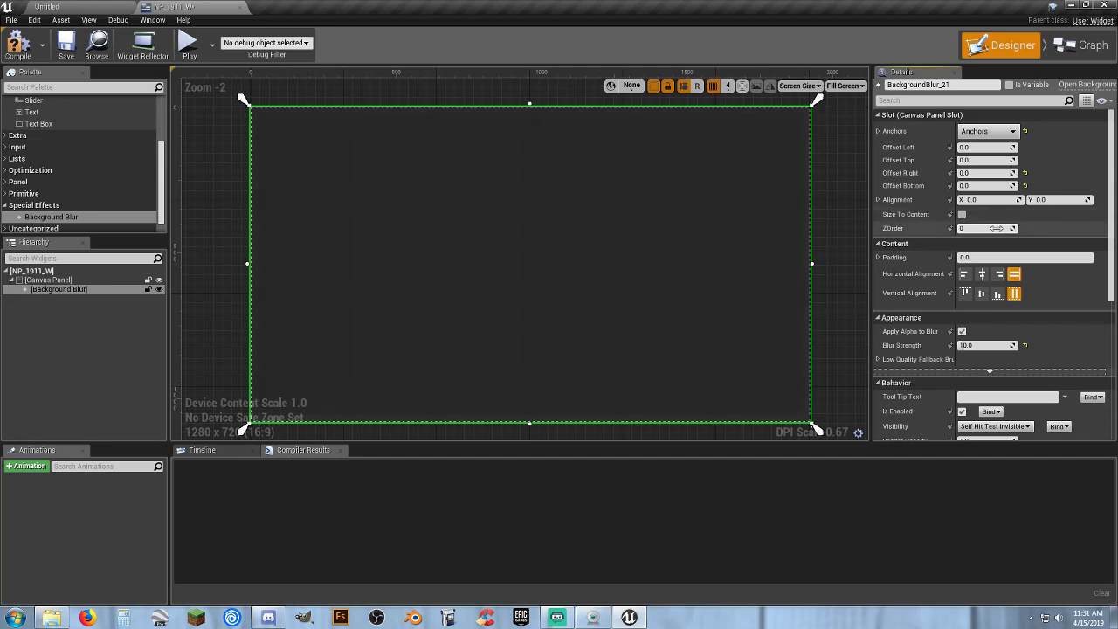
{"action": "left_click", "coordinate": [978, 229]}
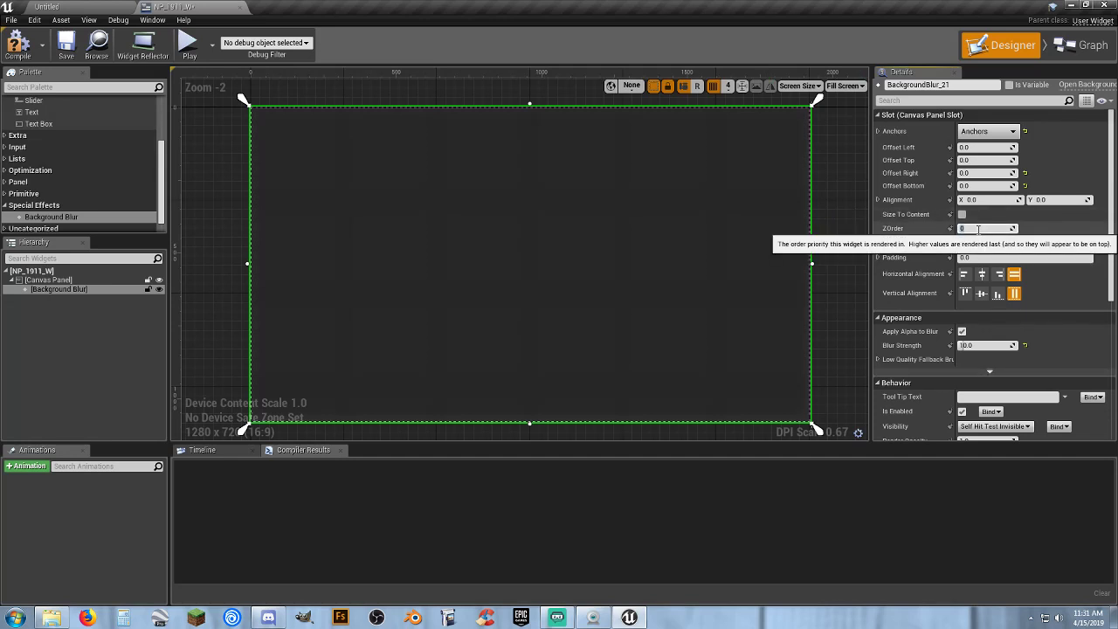
{"action": "key", "text": "Tab"}
{"action": "left_click", "coordinate": [833, 273]}
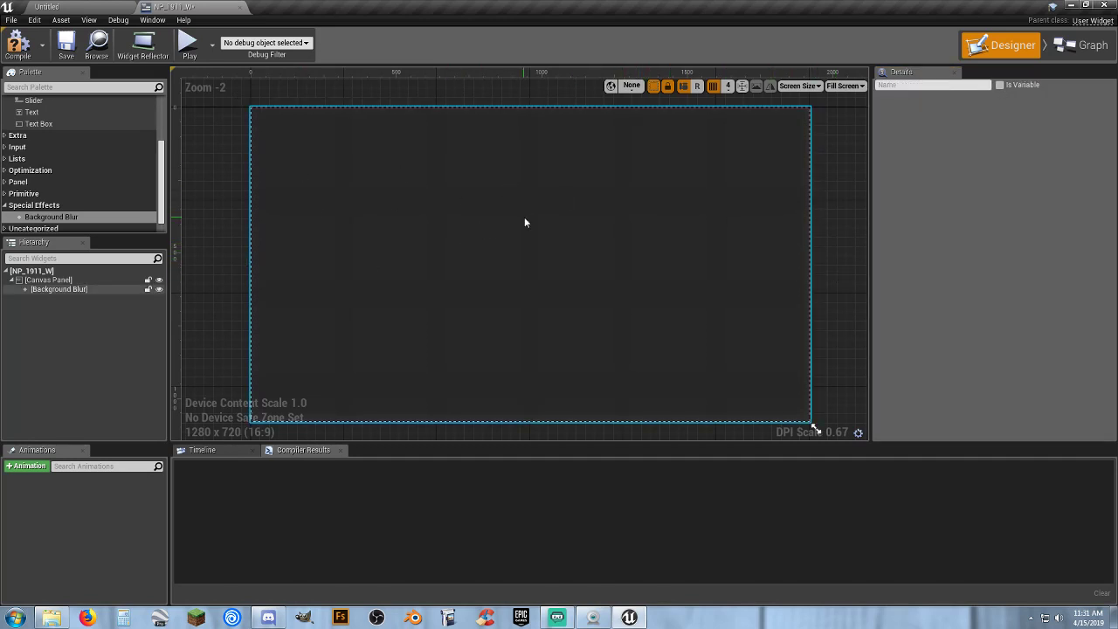
{"action": "left_click", "coordinate": [39, 48]}
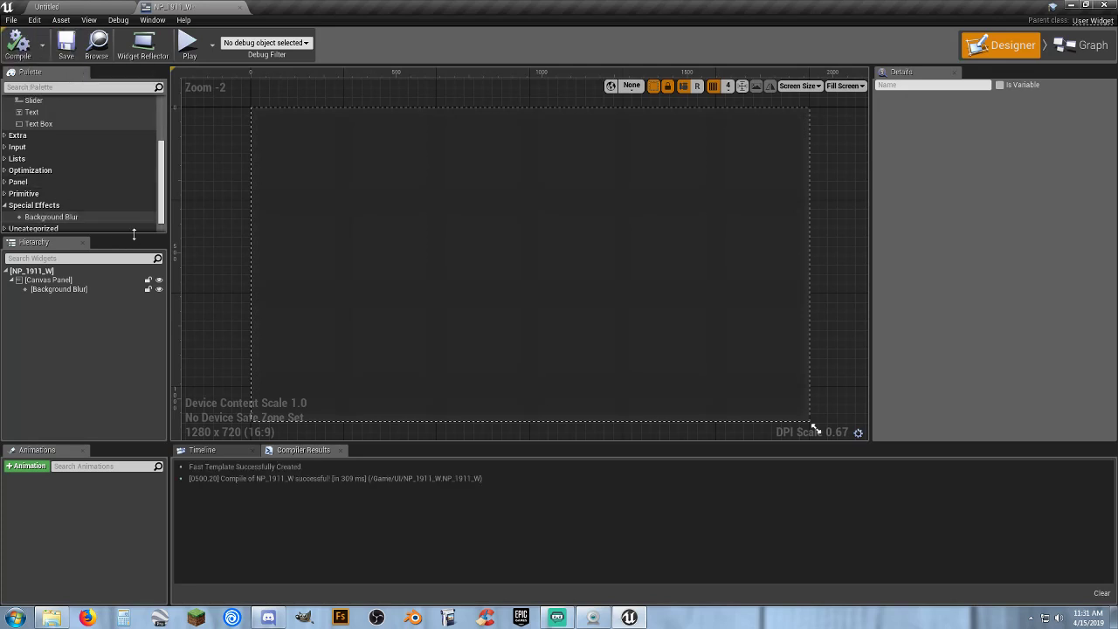
{"action": "scroll", "coordinate": [116, 215], "scroll_direction": "up", "scroll_amount": 1}
{"action": "scroll", "coordinate": [117, 215], "scroll_direction": "up", "scroll_amount": 5}
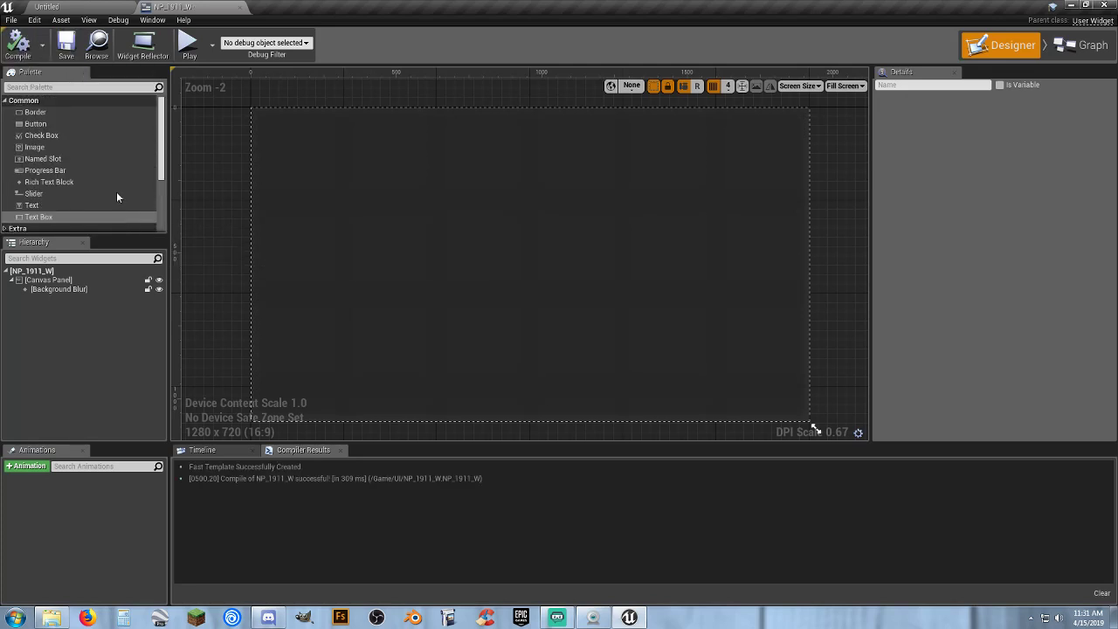
Load the Normal level from the Maps folder and open its level blueprint.
{"action": "left_click", "coordinate": [79, 7]}
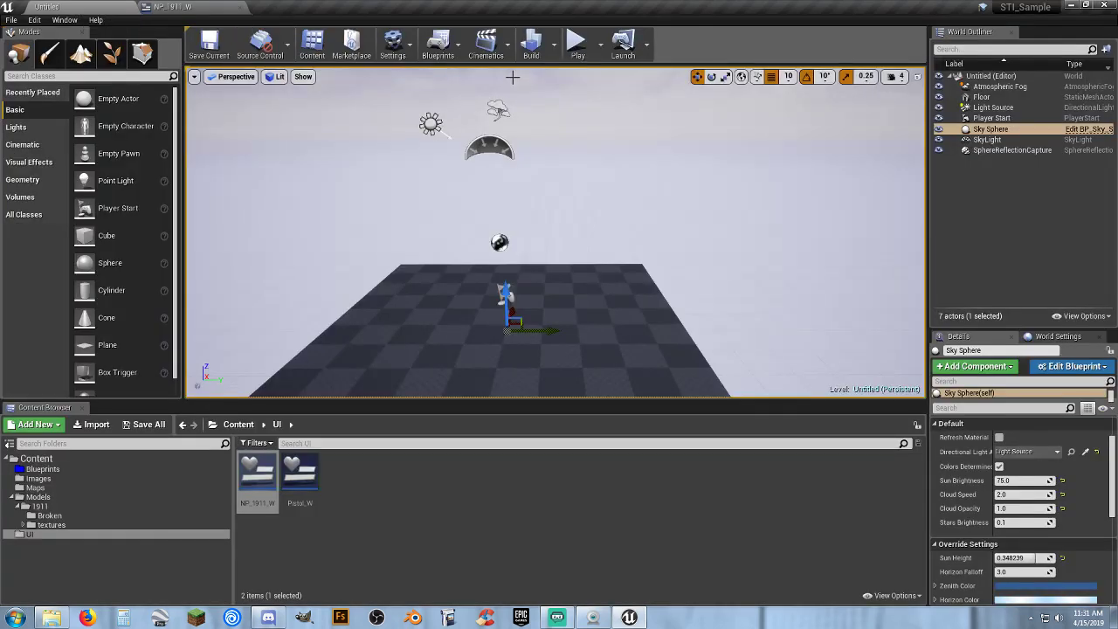
{"action": "left_click", "coordinate": [435, 47]}
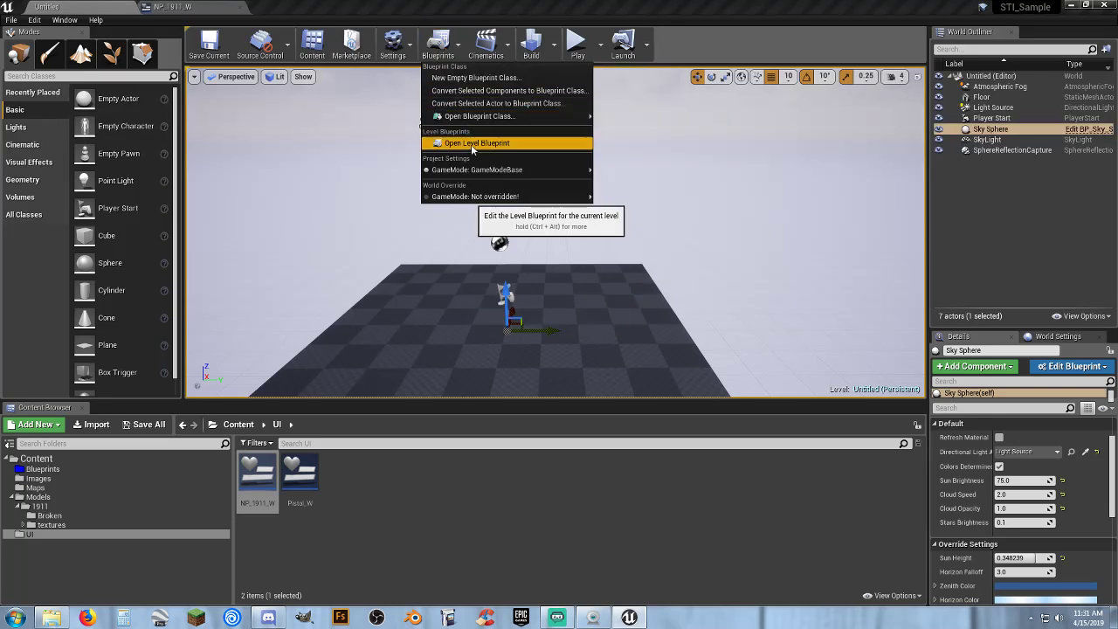
{"action": "left_click", "coordinate": [449, 501]}
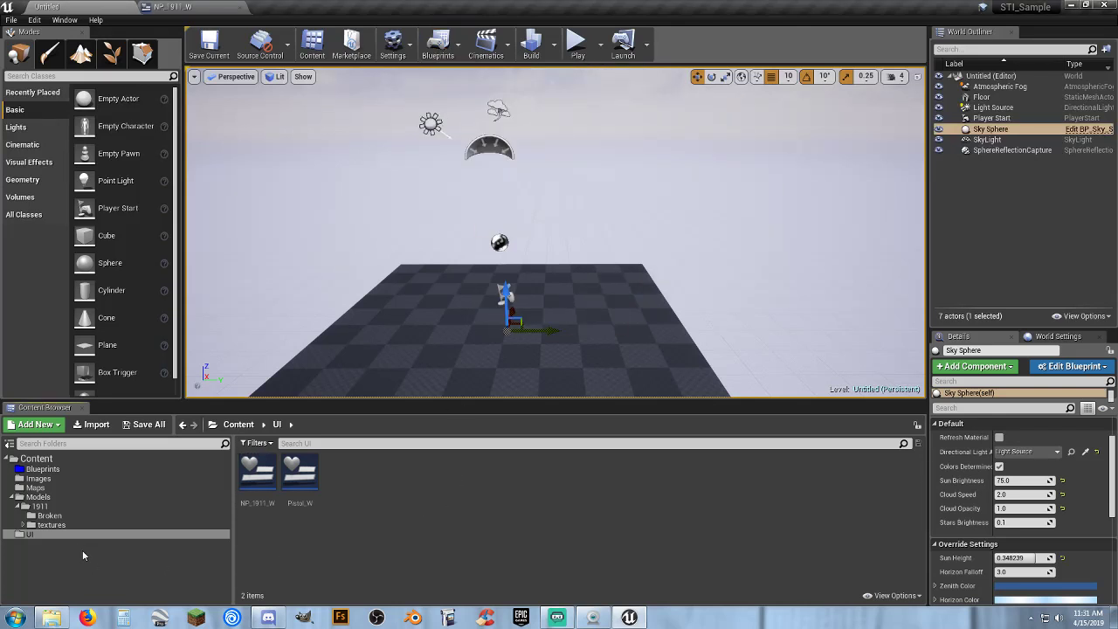
{"action": "left_click", "coordinate": [54, 487]}
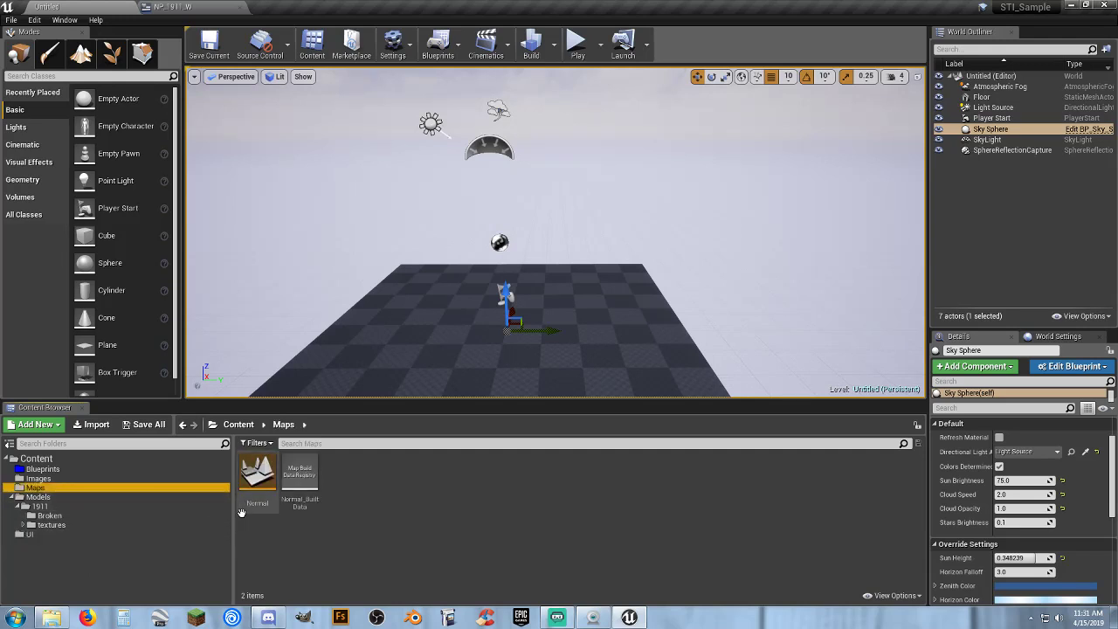
{"action": "double_click", "coordinate": [256, 493]}
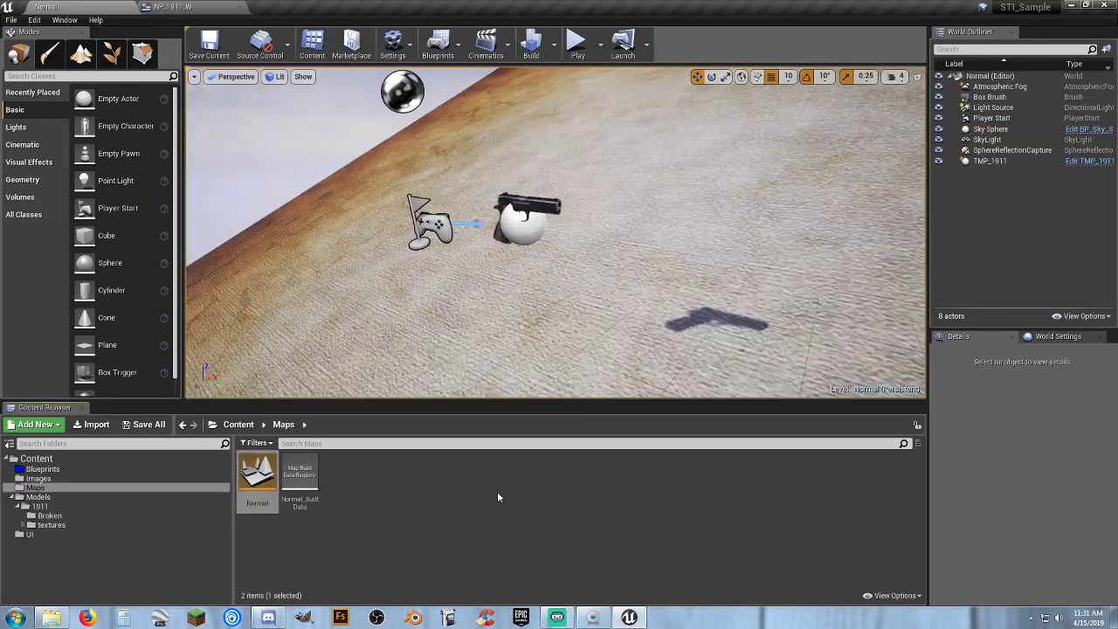
{"action": "left_click", "coordinate": [437, 43]}
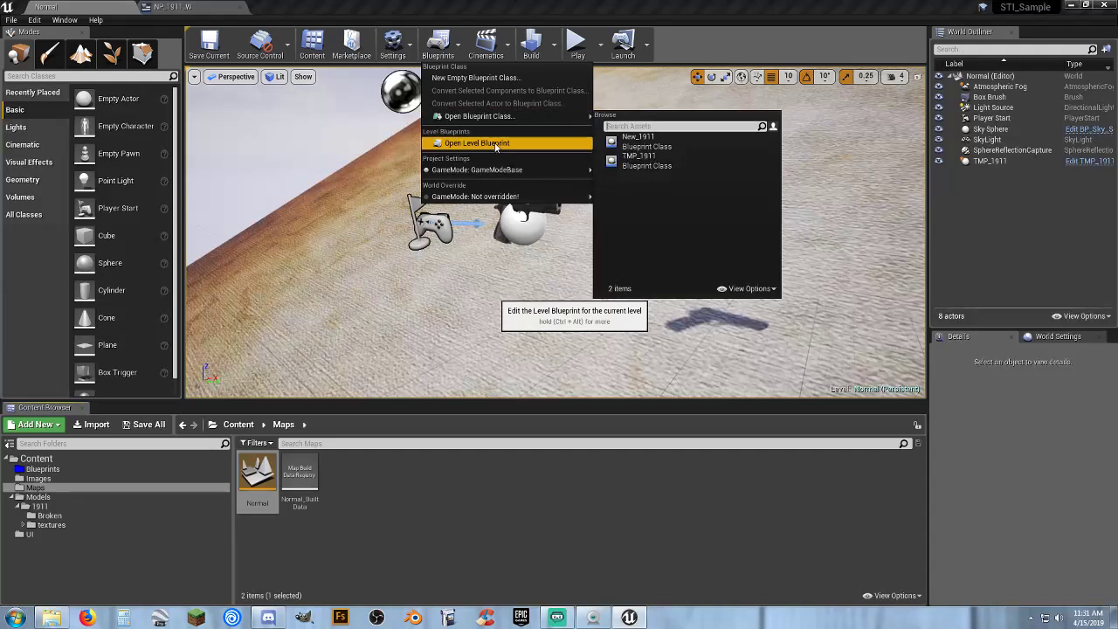
{"action": "left_click", "coordinate": [496, 144]}
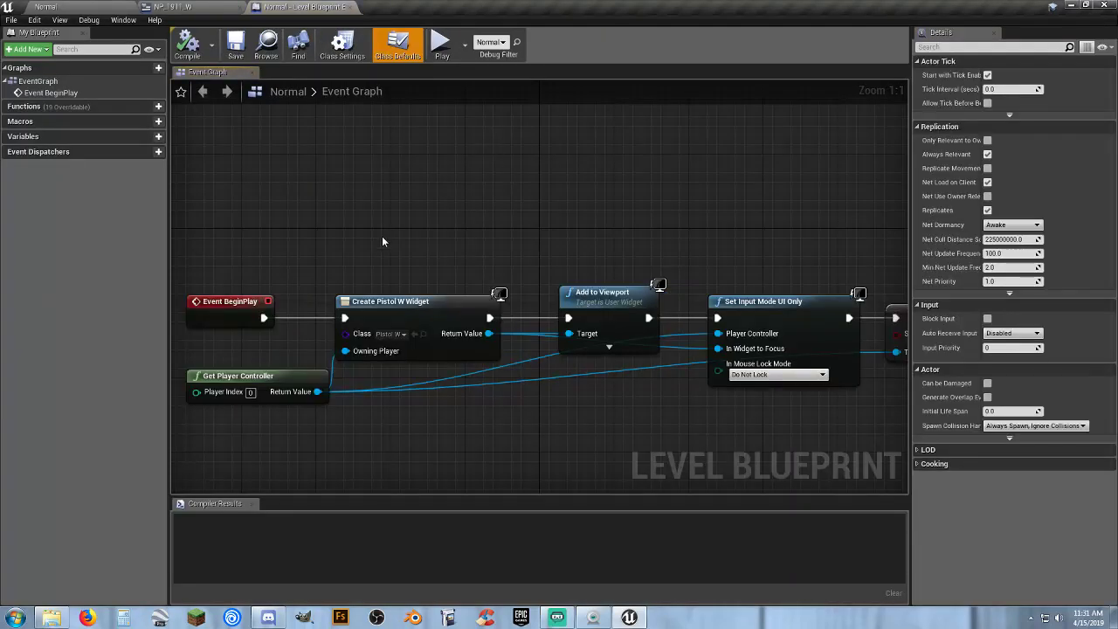
Copy all the Event BeginPlay widget-setup nodes from the Normal level blueprint, close it and return to the level.
{"action": "scroll", "coordinate": [407, 197], "scroll_direction": "down", "scroll_amount": 2}
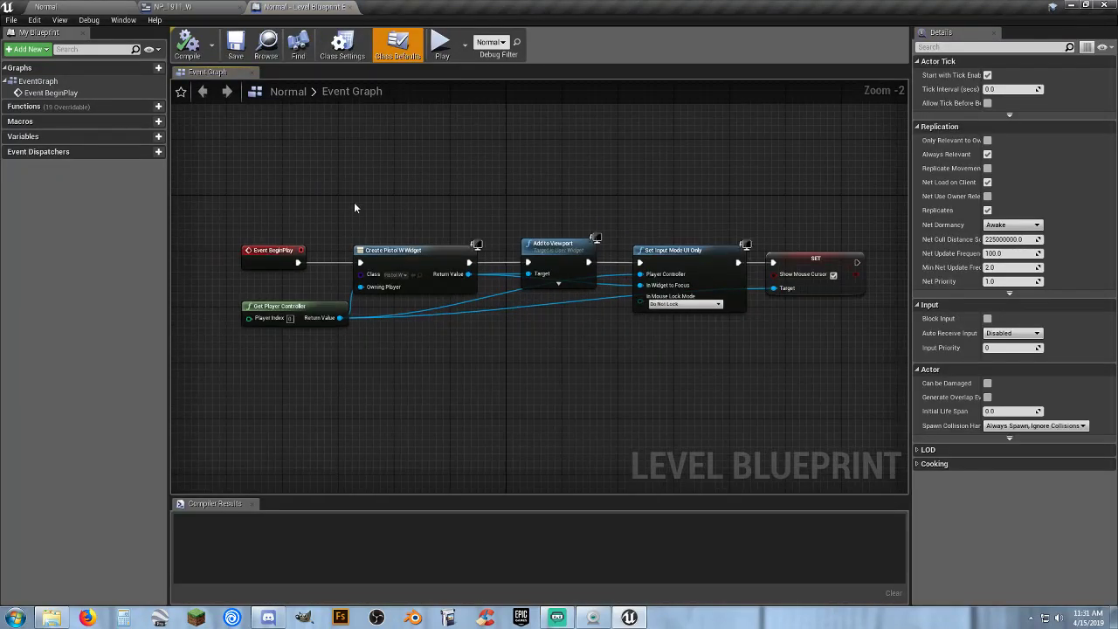
{"action": "left_click_drag", "start_coordinate": [222, 193], "coordinate": [818, 361]}
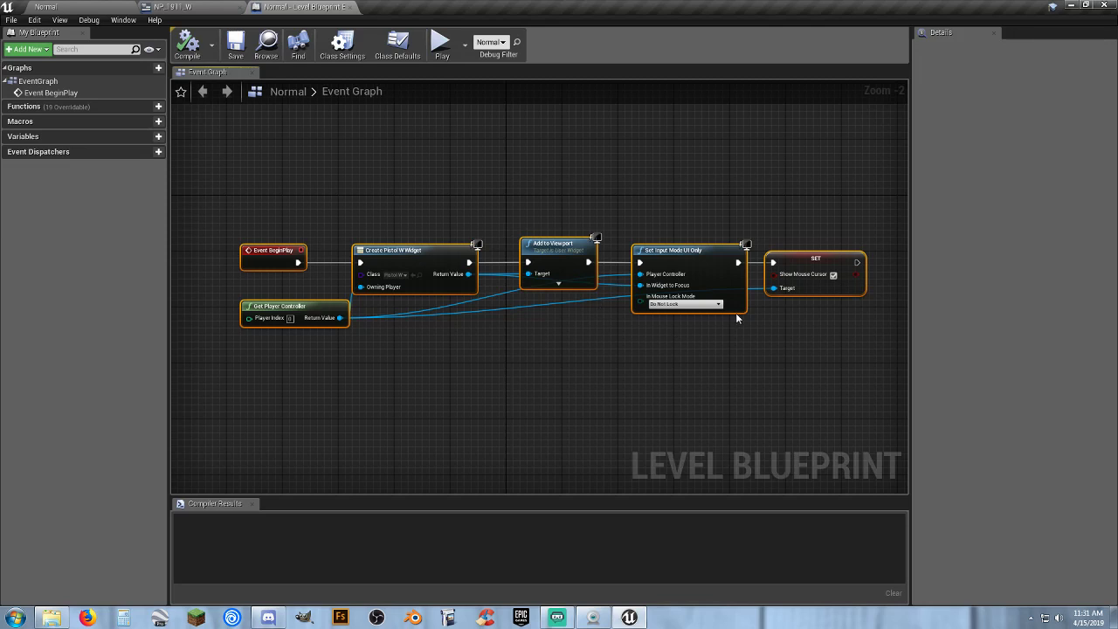
{"action": "left_click", "coordinate": [349, 7]}
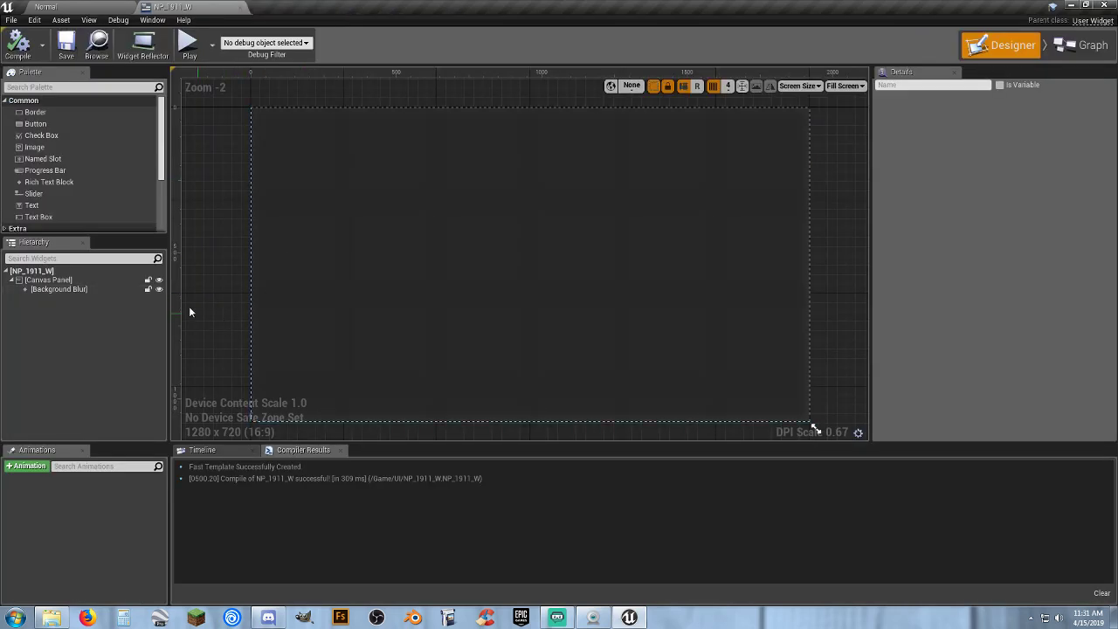
{"action": "left_click", "coordinate": [87, 7]}
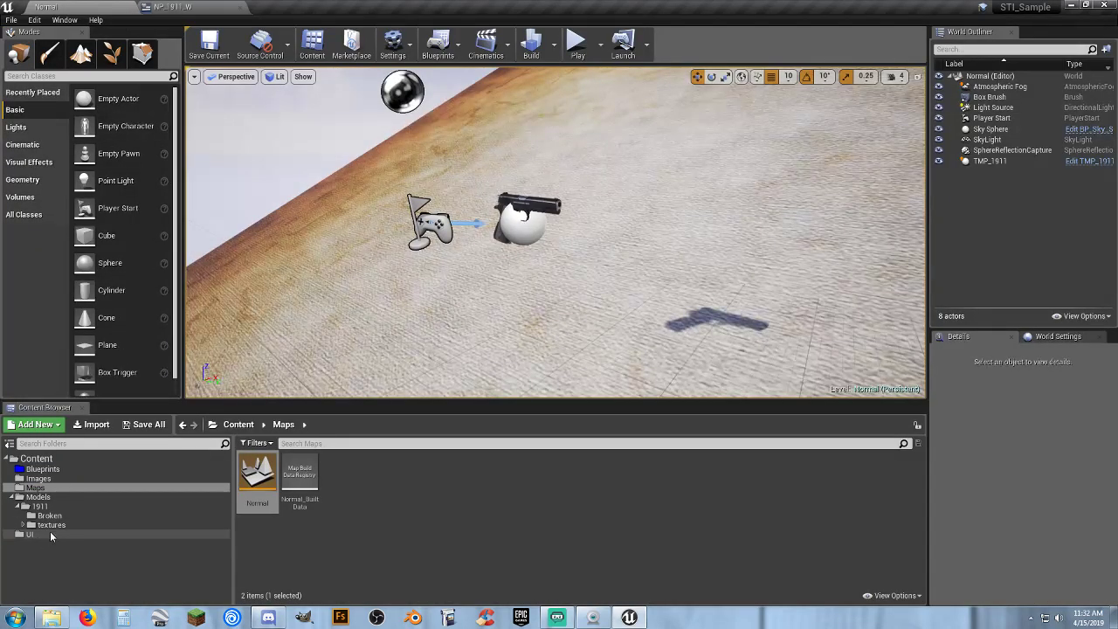
Create another new level from the Default template.
{"action": "left_click", "coordinate": [10, 19]}
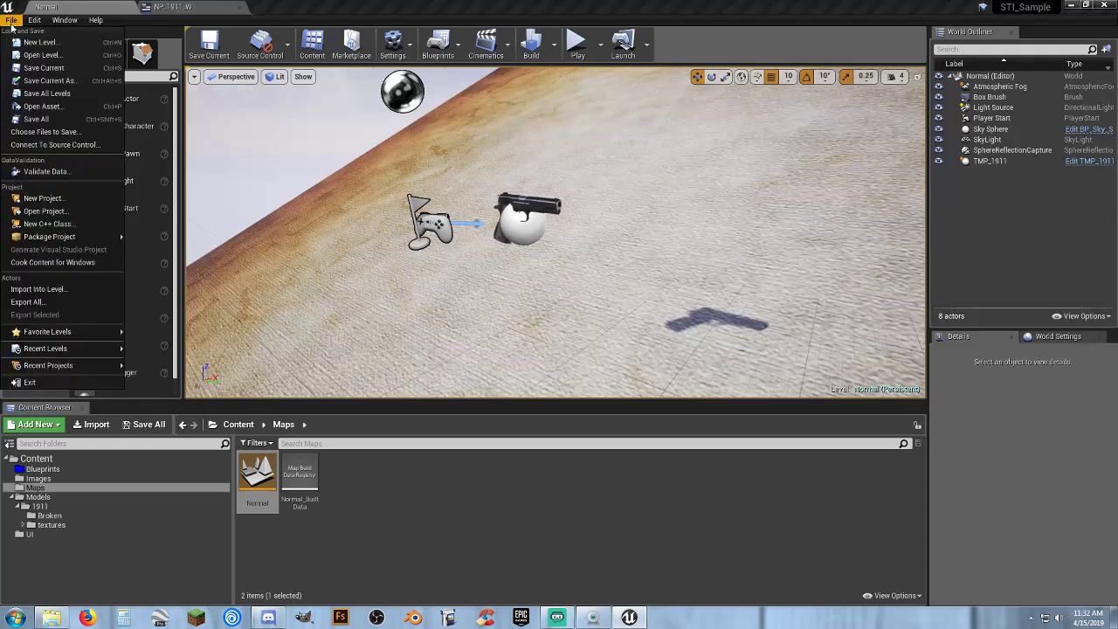
{"action": "left_click", "coordinate": [35, 40]}
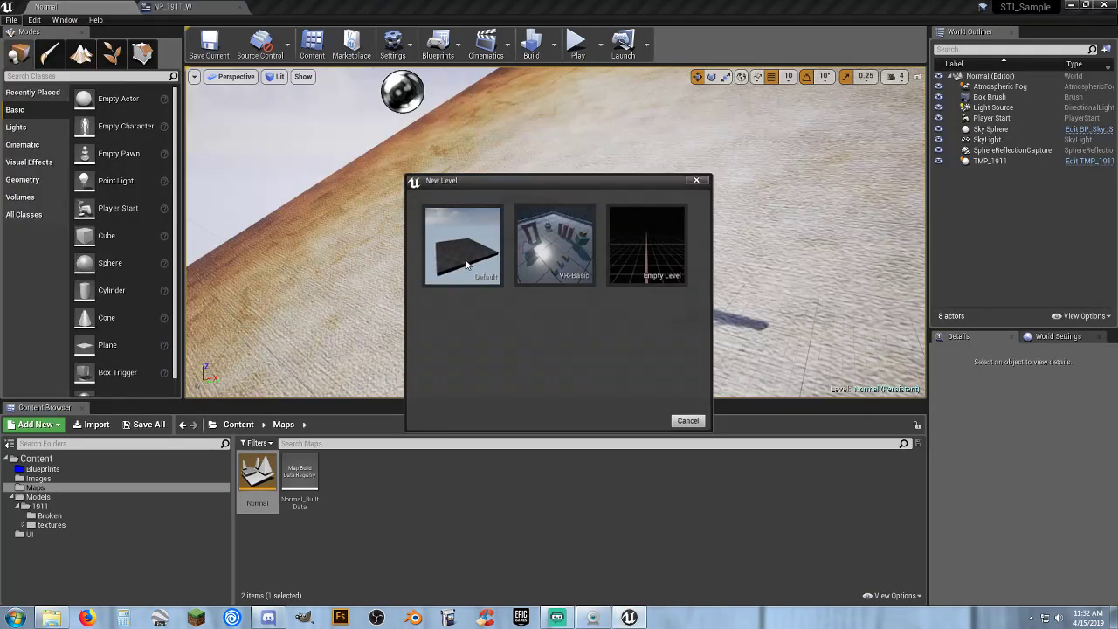
{"action": "left_click", "coordinate": [463, 244]}
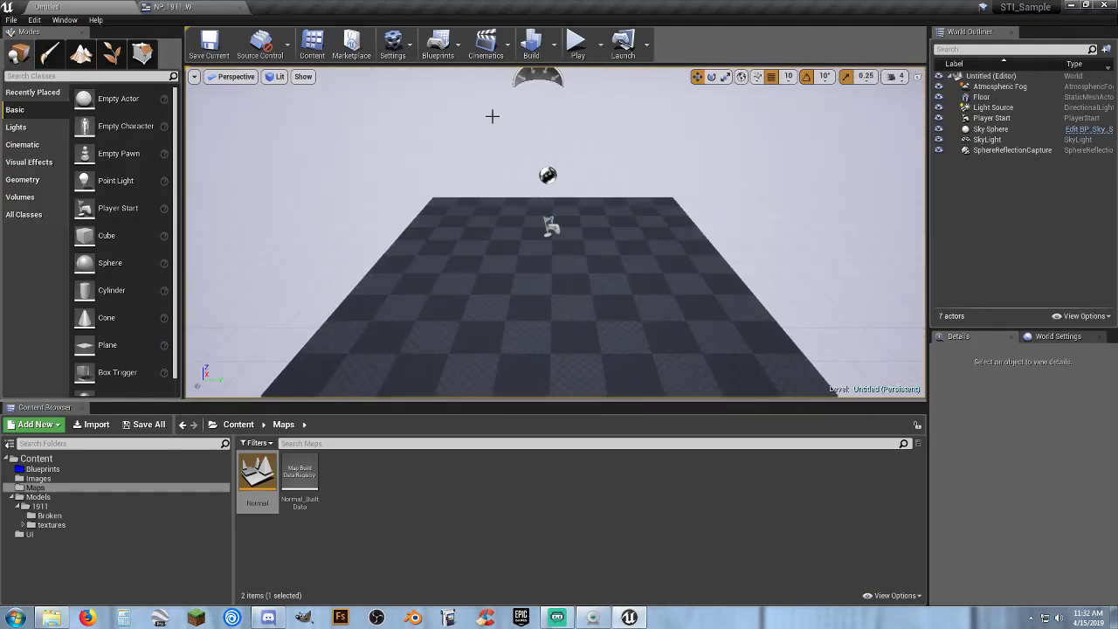
Replace the default event nodes in the untitled level's blueprint with the copied widget-setup nodes.
{"action": "left_click", "coordinate": [437, 44]}
{"action": "left_click", "coordinate": [476, 144]}
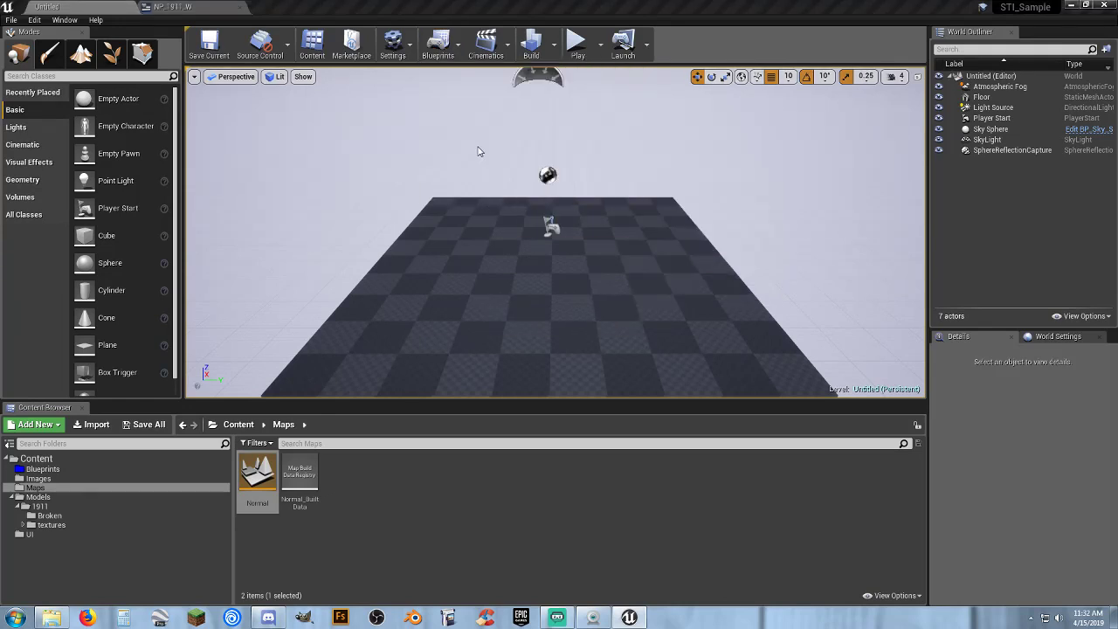
{"action": "key", "text": "ctrl+a"}
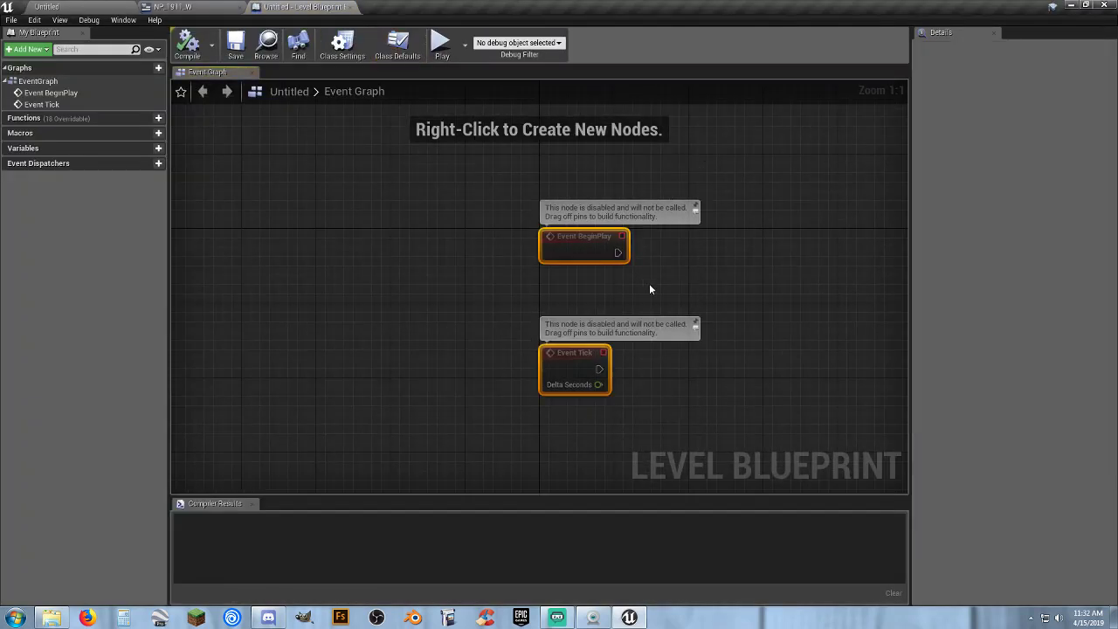
{"action": "key", "text": "Delete"}
{"action": "key", "text": "ctrl+v"}
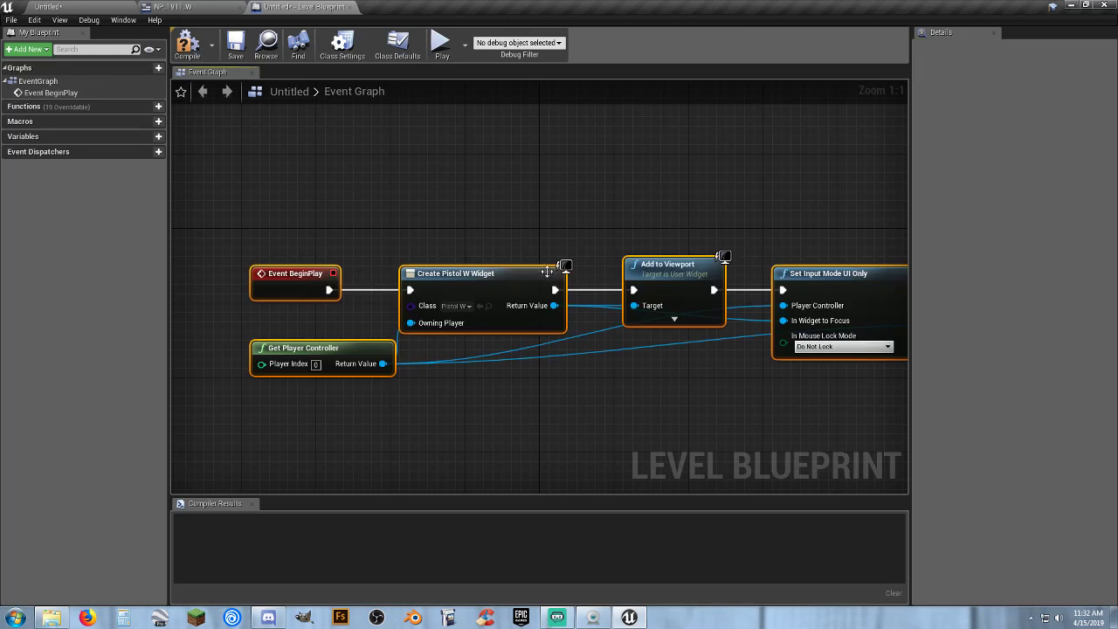
{"action": "left_click", "coordinate": [412, 417]}
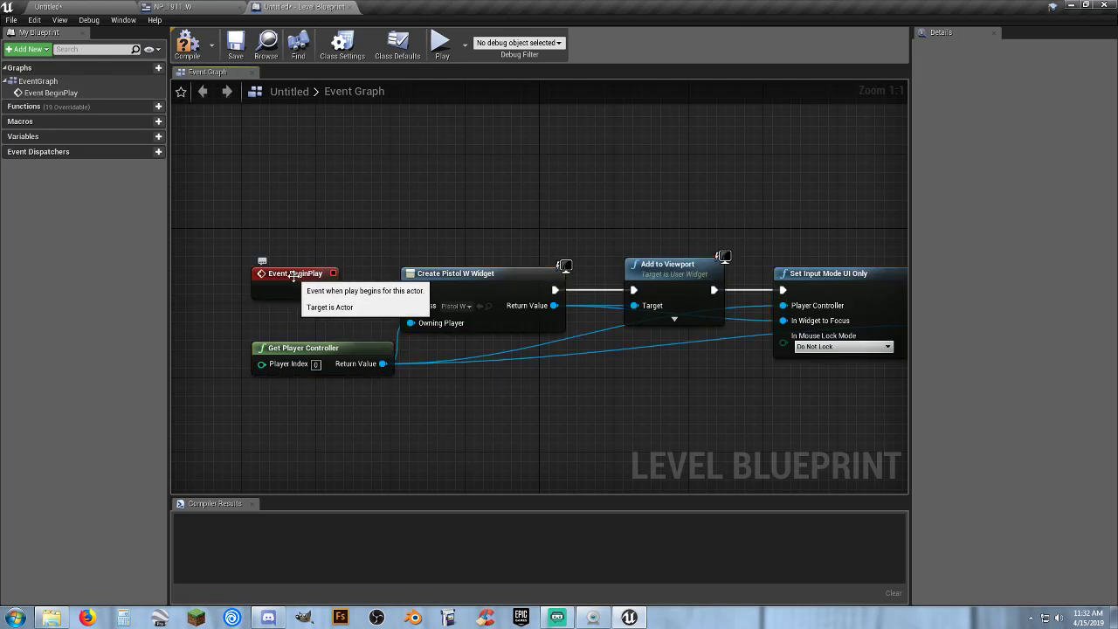
Connect Event BeginPlay to the Create Widget node, set its class to NP_1911_W, and check the following nodes.
{"action": "left_click_drag", "start_coordinate": [329, 290], "coordinate": [409, 290]}
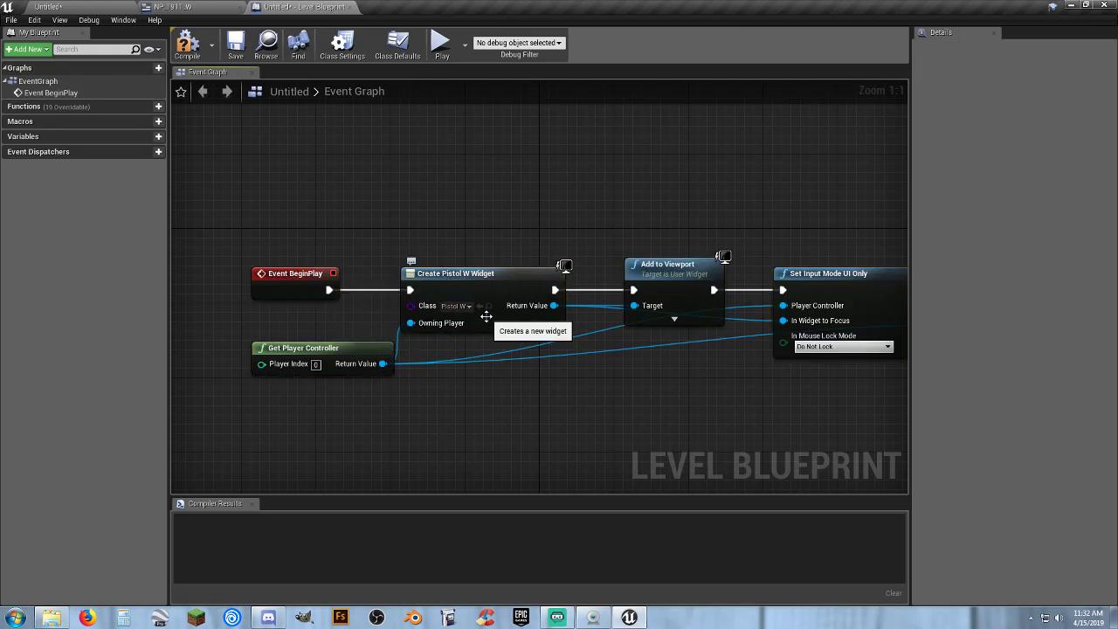
{"action": "left_click", "coordinate": [457, 306]}
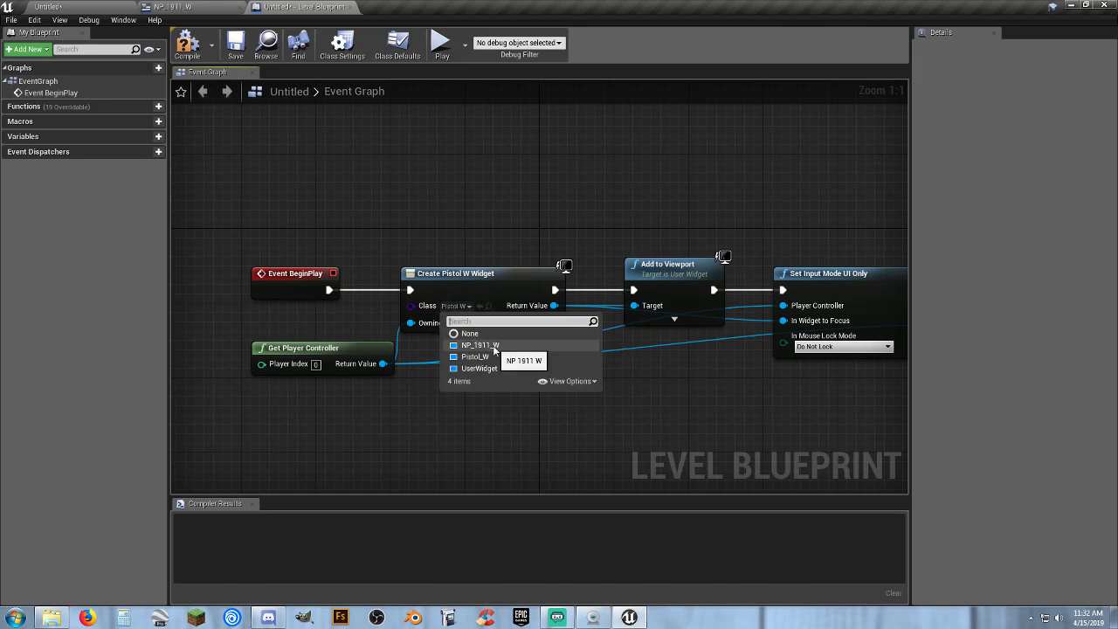
{"action": "left_click", "coordinate": [485, 345]}
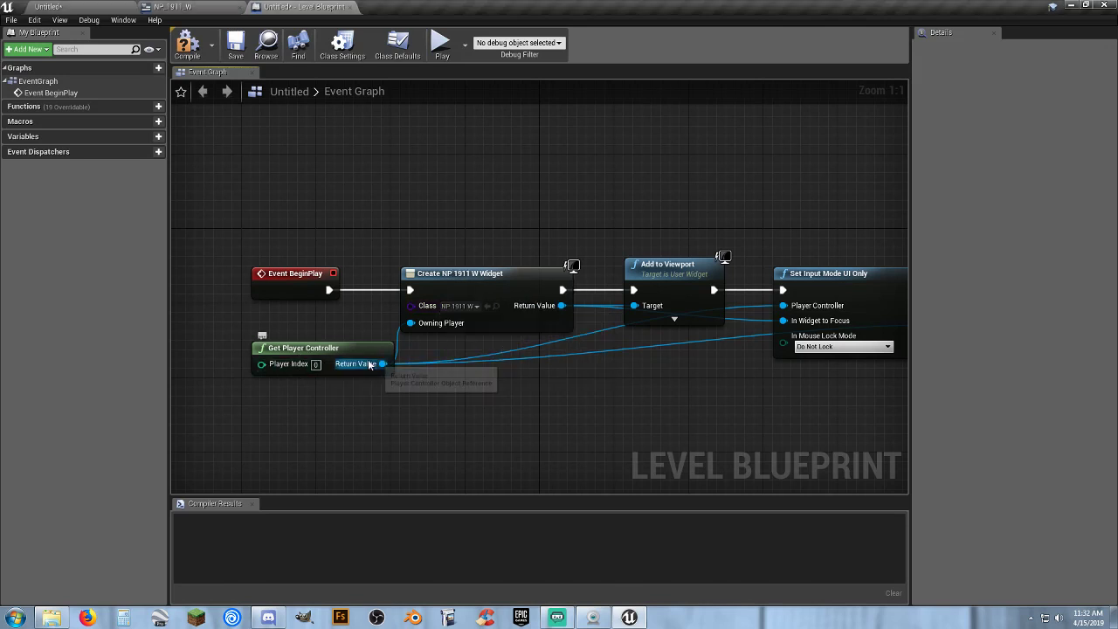
{"action": "right_click_drag", "start_coordinate": [468, 397], "coordinate": [448, 360]}
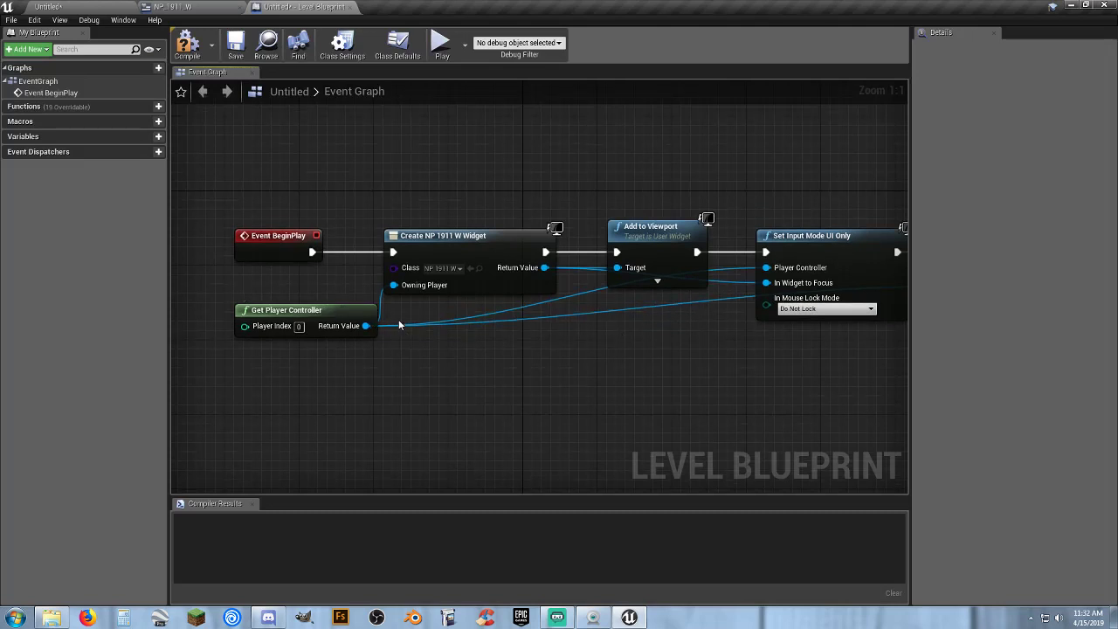
{"action": "left_click", "coordinate": [499, 235]}
{"action": "left_click", "coordinate": [660, 234]}
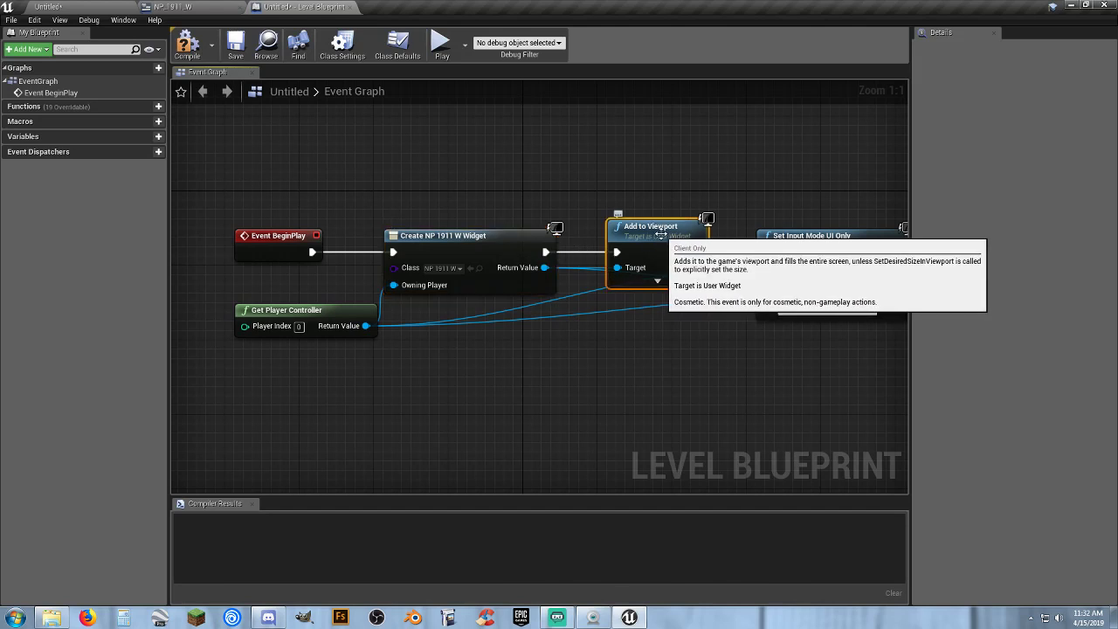
{"action": "right_click_drag", "start_coordinate": [646, 341], "coordinate": [601, 312]}
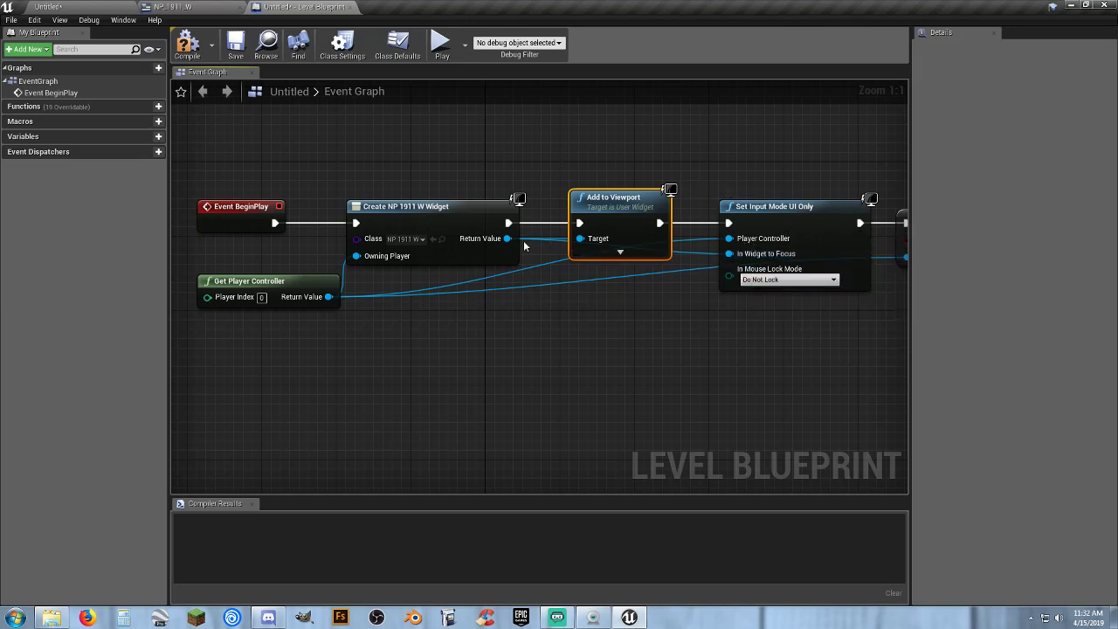
{"action": "right_click_drag", "start_coordinate": [755, 324], "coordinate": [658, 334]}
Compile the level blueprint, save the level as NewMap in the Maps folder, and close the blueprint.
{"action": "left_click", "coordinate": [186, 44]}
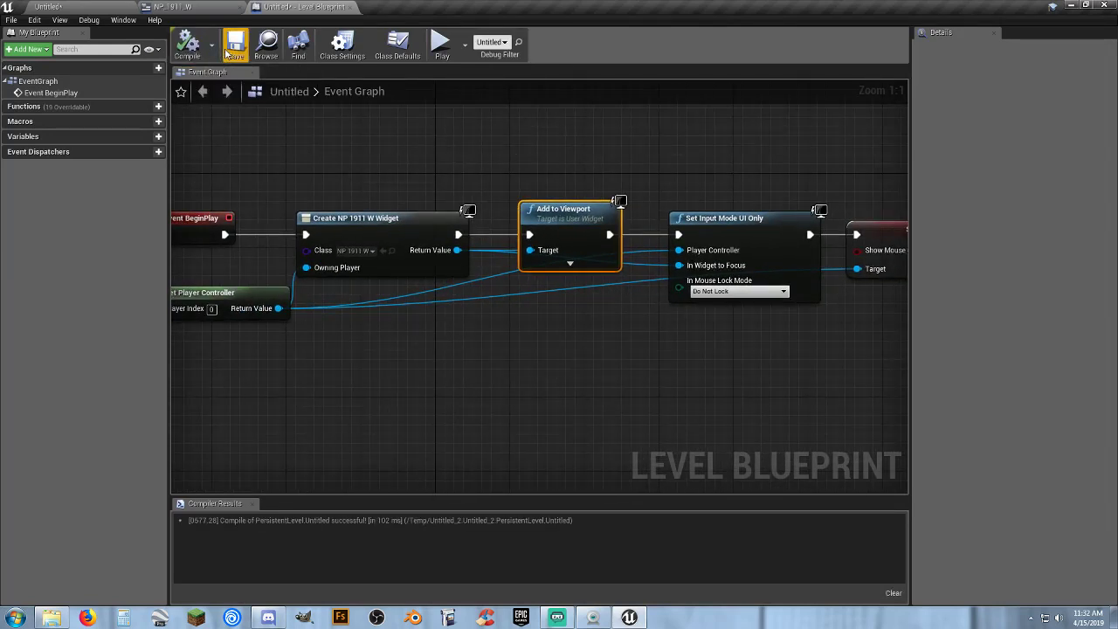
{"action": "left_click", "coordinate": [235, 44]}
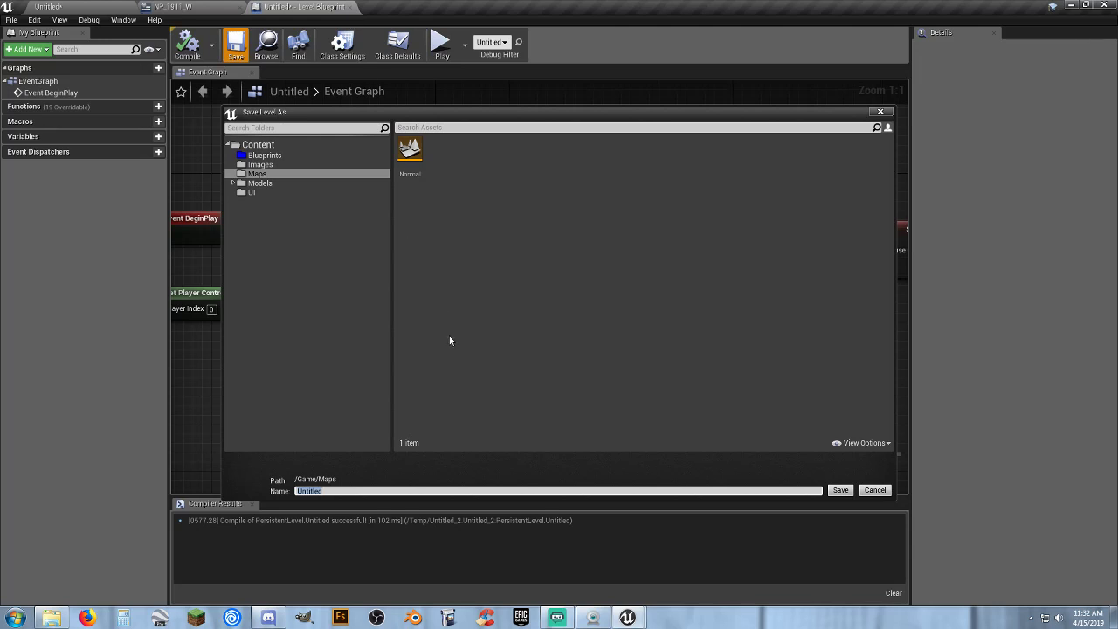
{"action": "type", "text": "NewMap"}
{"action": "key", "text": "Return"}
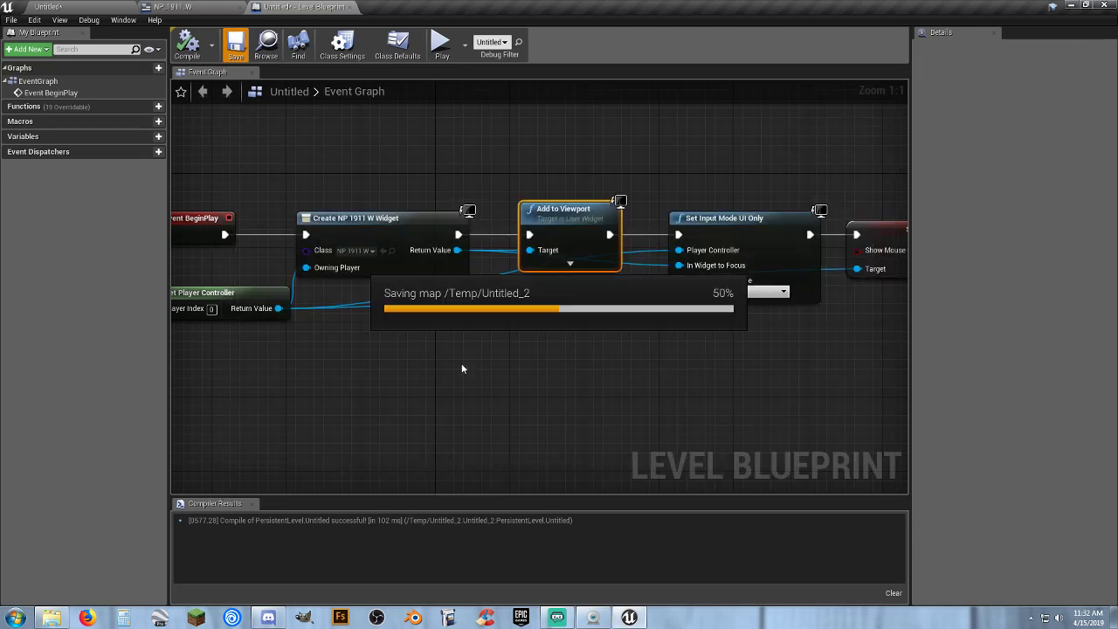
{"action": "left_click", "coordinate": [349, 8]}
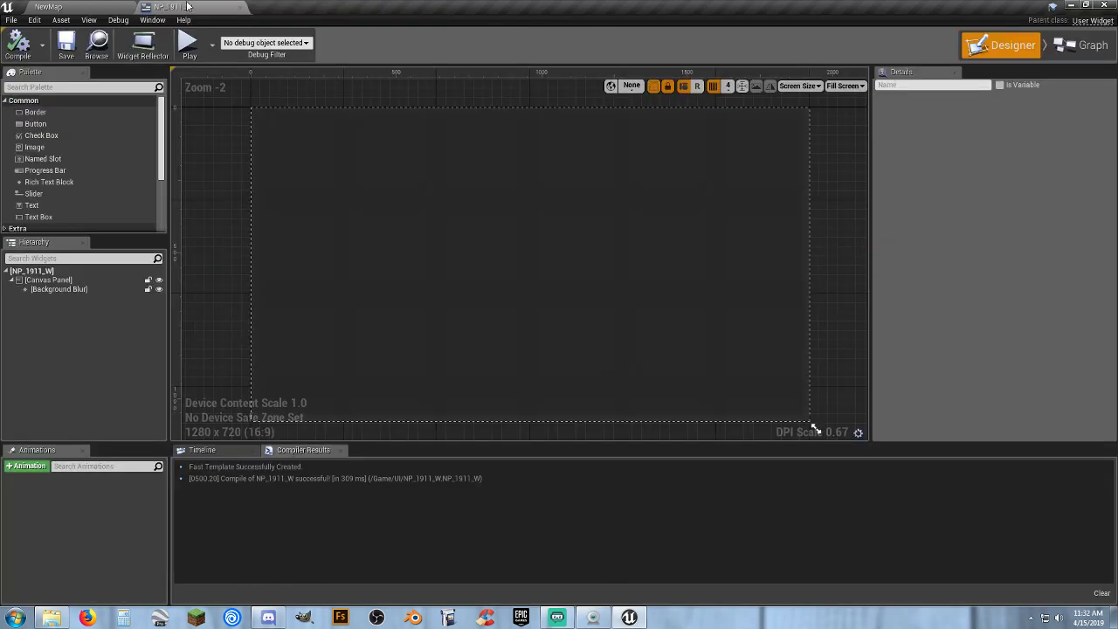
Play-test the NewMap level to check the blur widget, and stop the play session.
{"action": "left_click", "coordinate": [101, 7]}
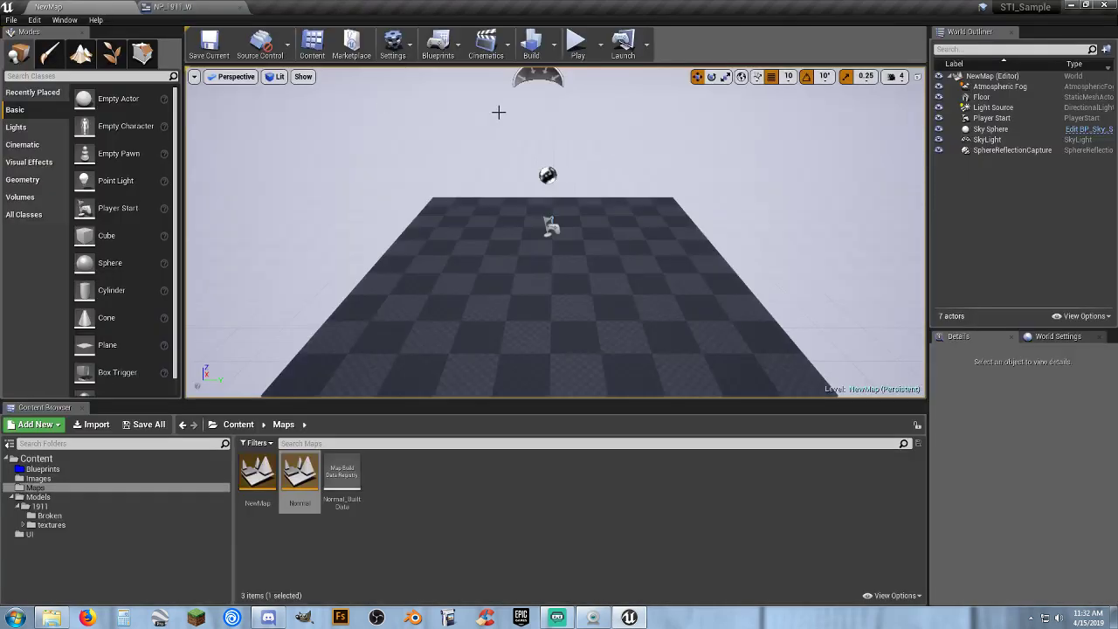
{"action": "left_click", "coordinate": [578, 52]}
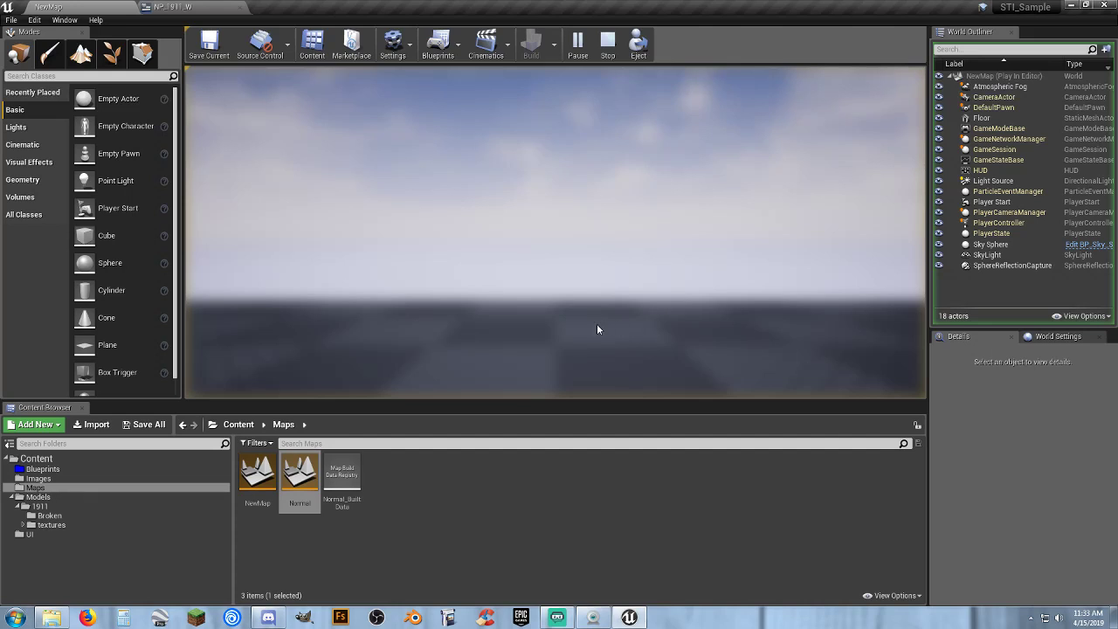
{"action": "key", "text": "Escape"}
{"action": "right_click_drag", "start_coordinate": [555, 232], "coordinate": [310, 222]}
{"action": "right_click_drag", "start_coordinate": [639, 352], "coordinate": [607, 352]}
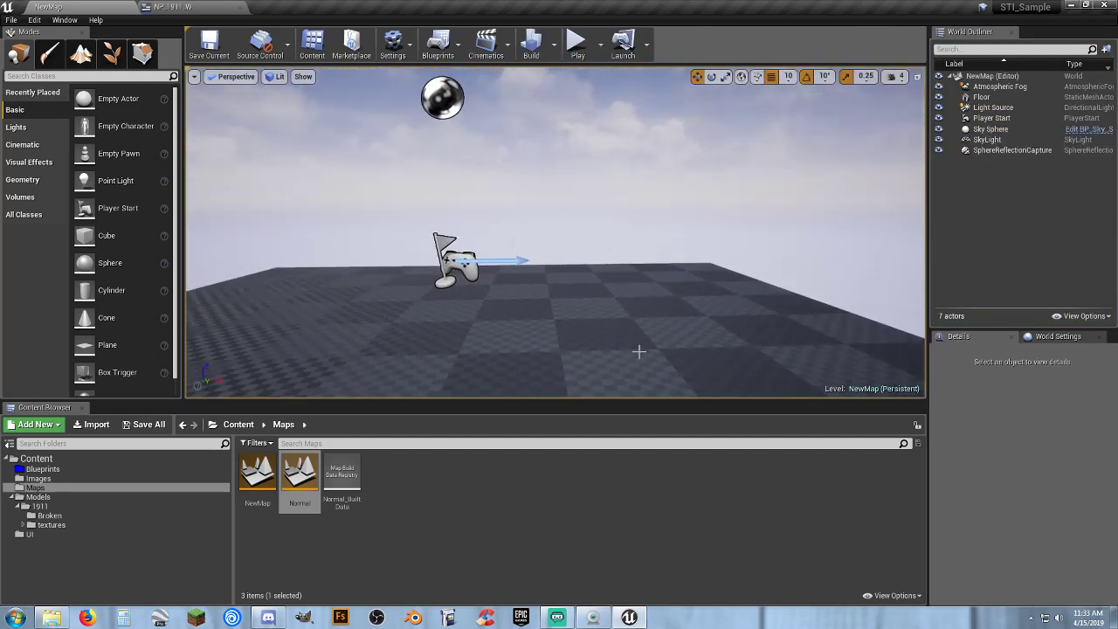
Open the Pistol_W widget from the UI folder, review its event graph, and return to the NP_1911_W widget.
{"action": "left_click", "coordinate": [200, 8]}
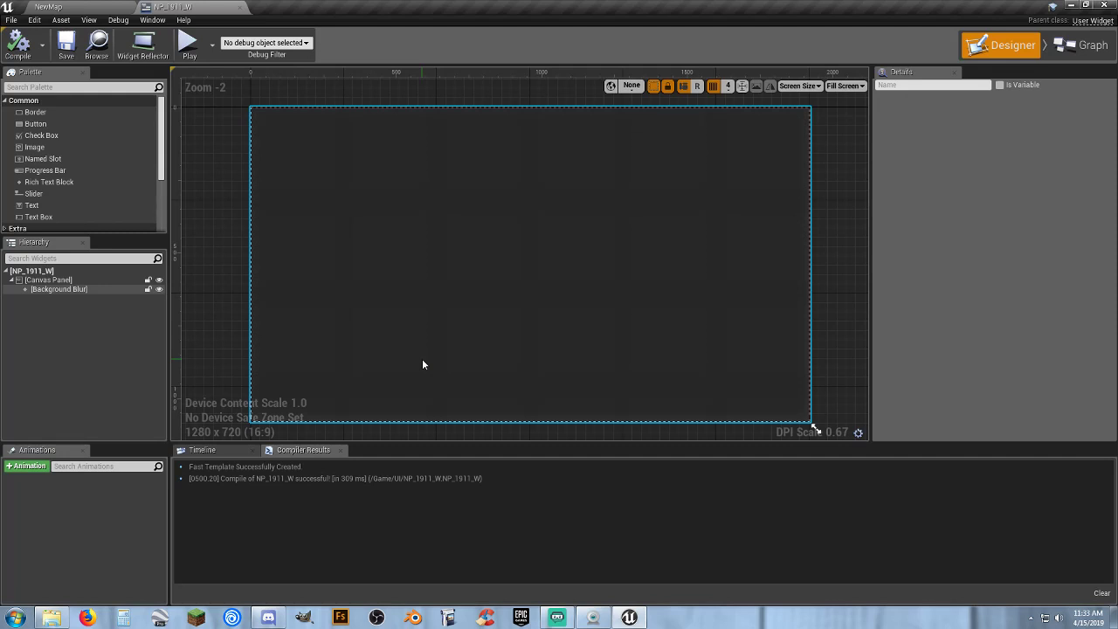
{"action": "left_click", "coordinate": [91, 10]}
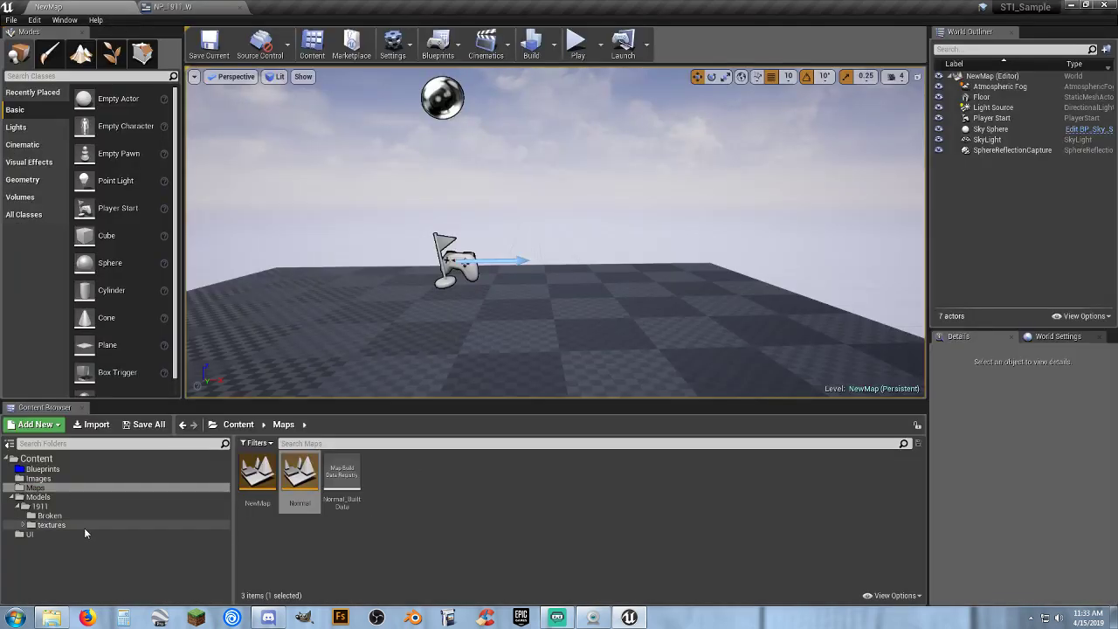
{"action": "left_click", "coordinate": [42, 534]}
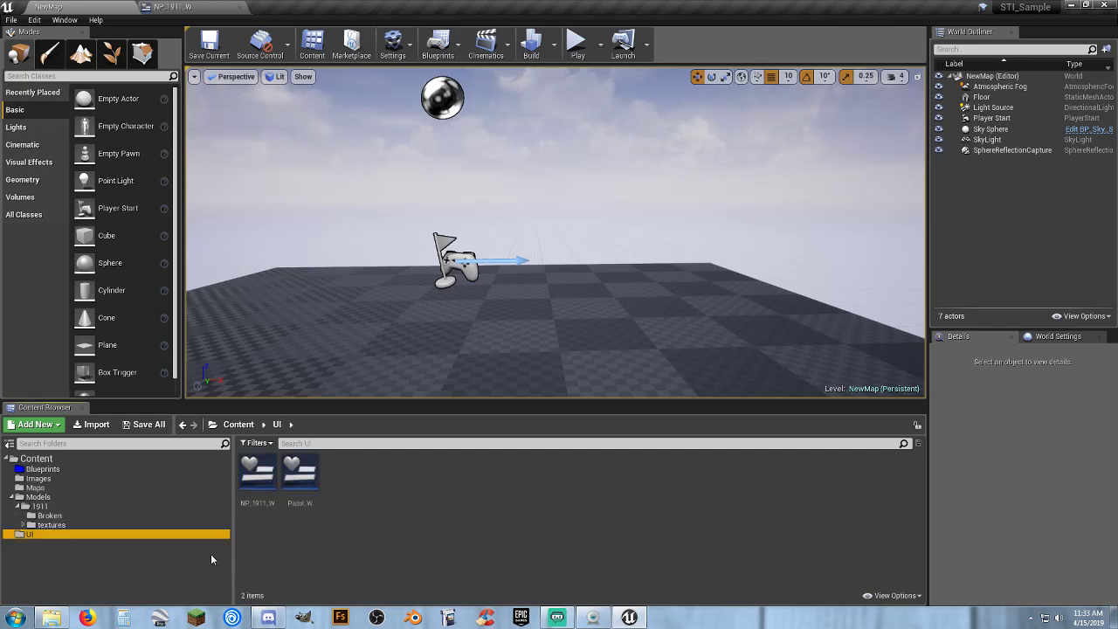
{"action": "left_click", "coordinate": [300, 476]}
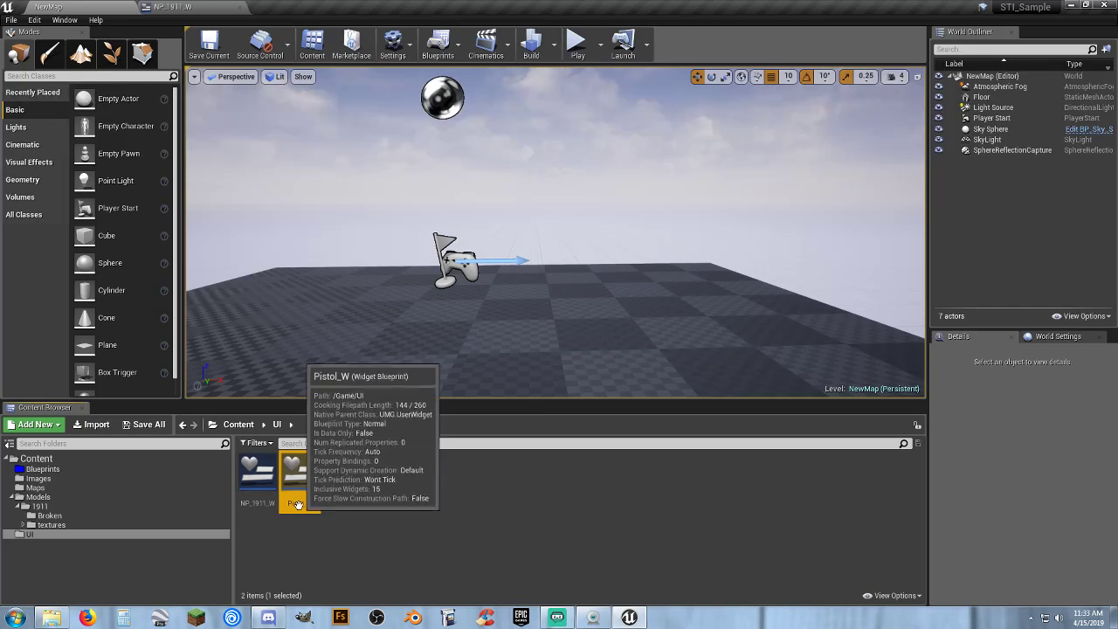
{"action": "key", "text": "F2"}
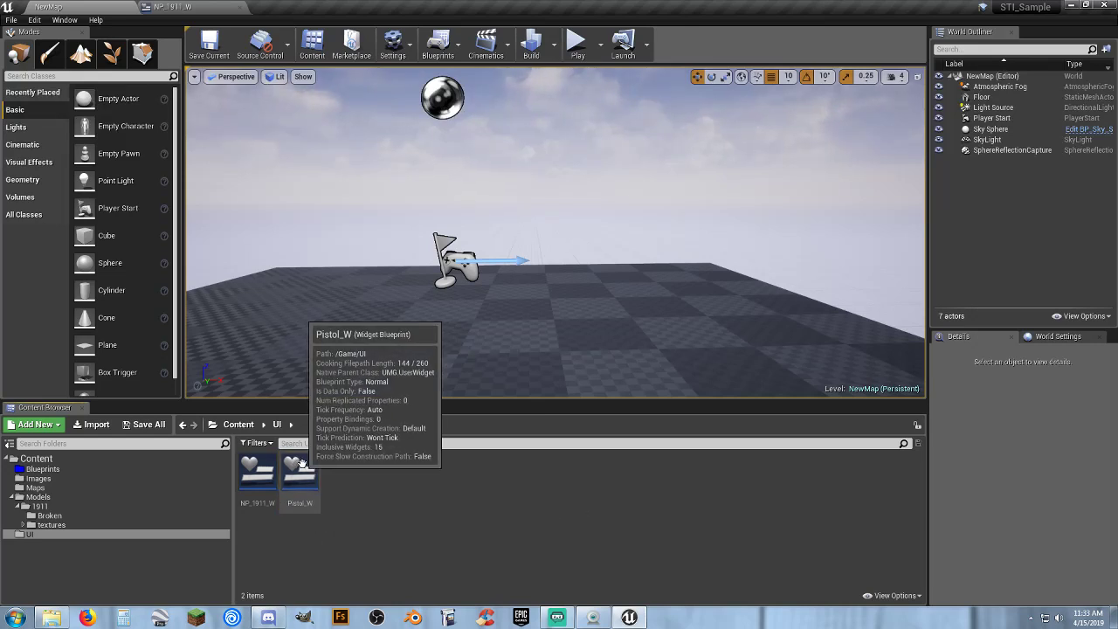
{"action": "double_click", "coordinate": [307, 471]}
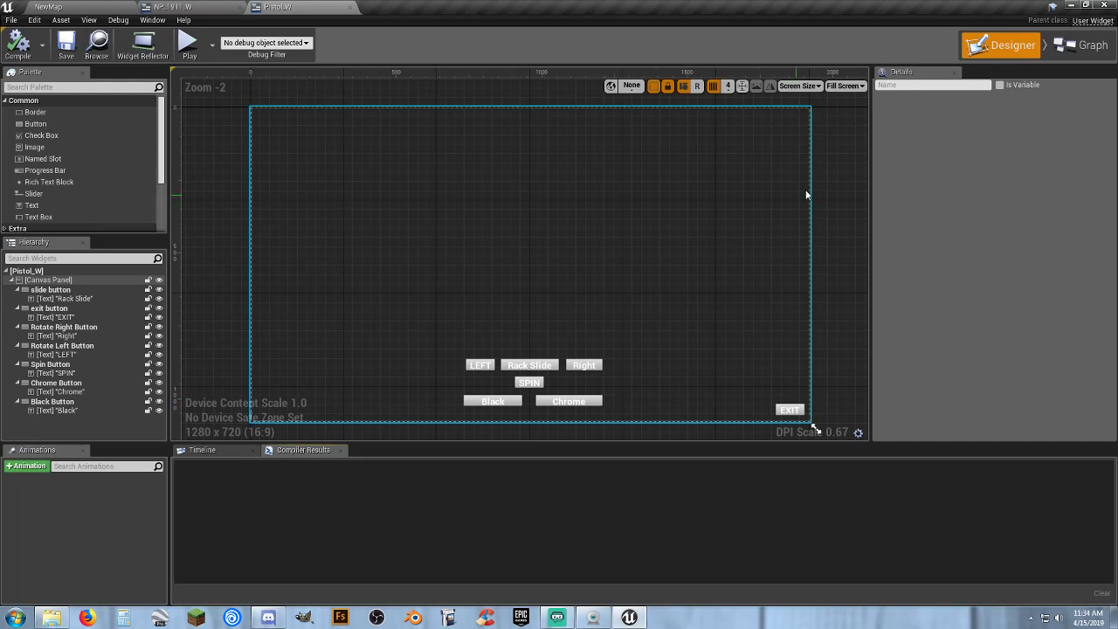
{"action": "left_click", "coordinate": [1060, 49]}
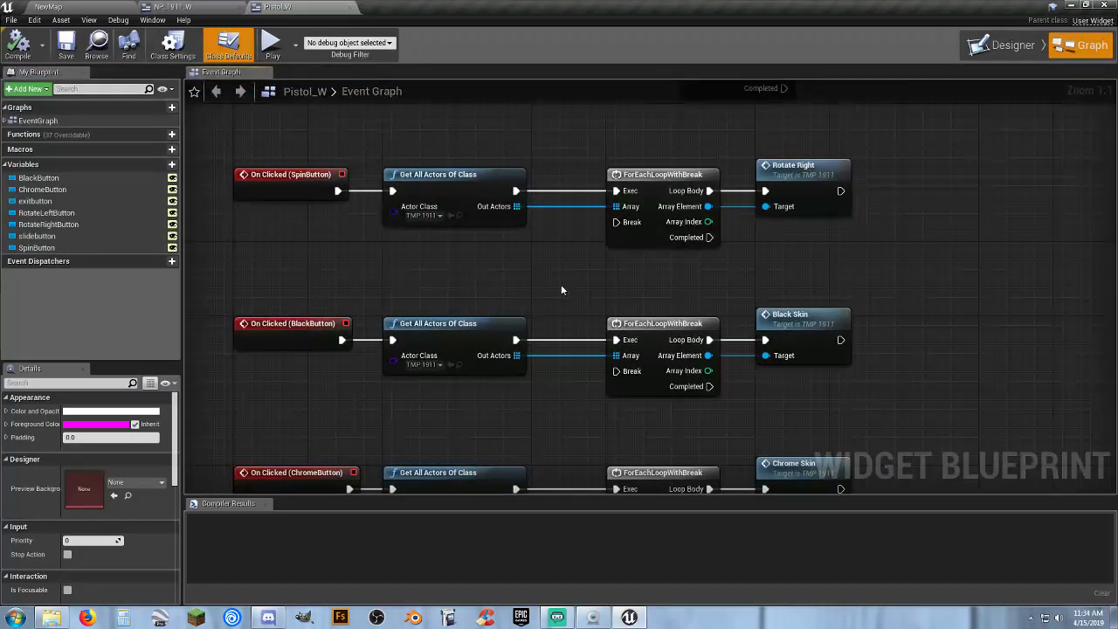
{"action": "mouse_move", "coordinate": [535, 262]}
{"action": "right_mouse_down"}
{"action": "mouse_move", "coordinate": [521, 235]}
{"action": "mouse_move", "coordinate": [522, 266]}
{"action": "right_mouse_up"}
{"action": "left_click", "coordinate": [187, 7]}
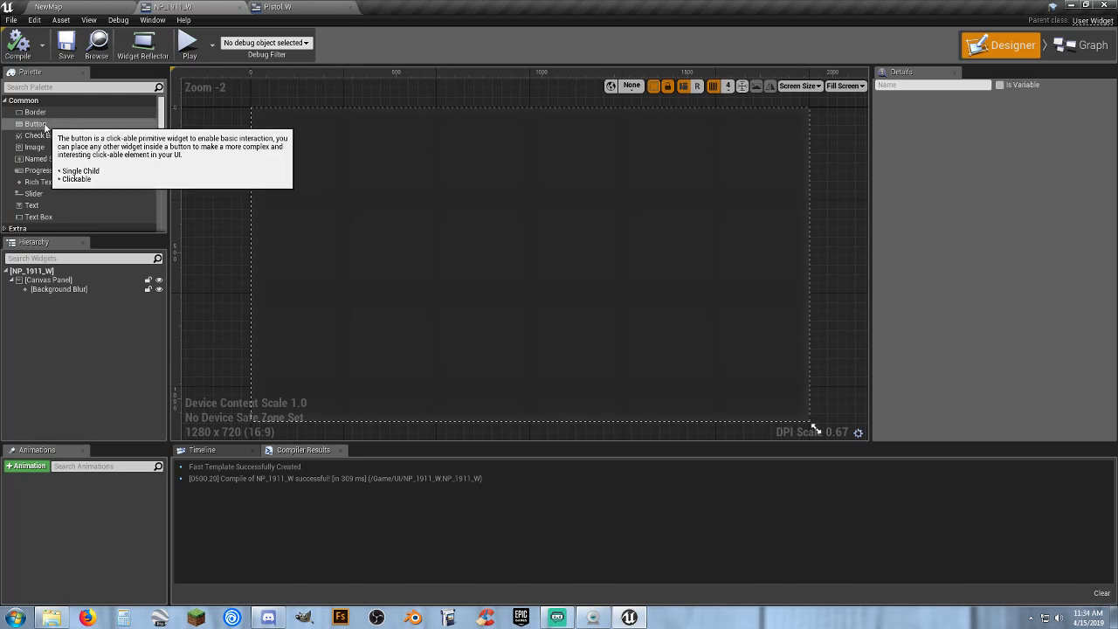
Try placing a button over the background blur on the widget canvas, and delete it.
{"action": "left_click_drag", "start_coordinate": [44, 128], "coordinate": [698, 337]}
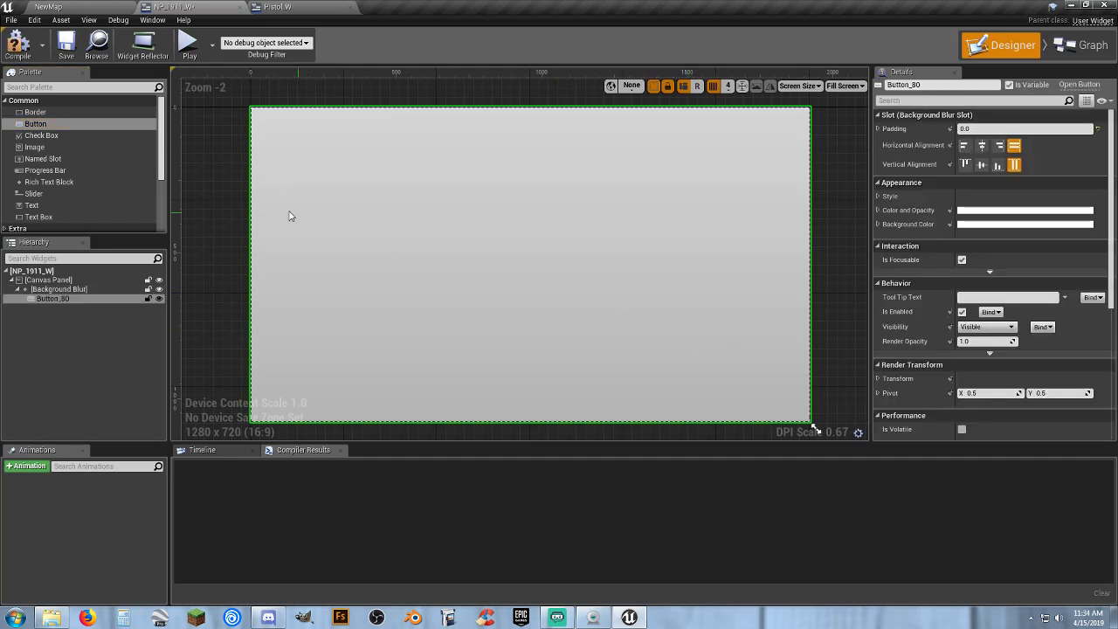
{"action": "left_click", "coordinate": [158, 323]}
{"action": "left_click", "coordinate": [63, 299]}
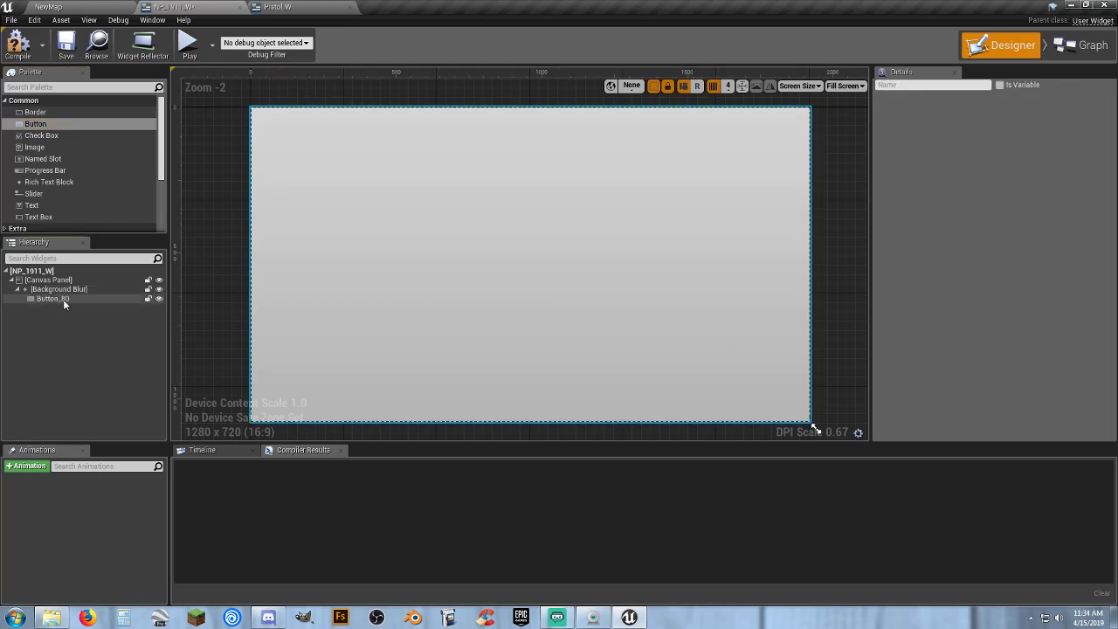
{"action": "key", "text": "Delete"}
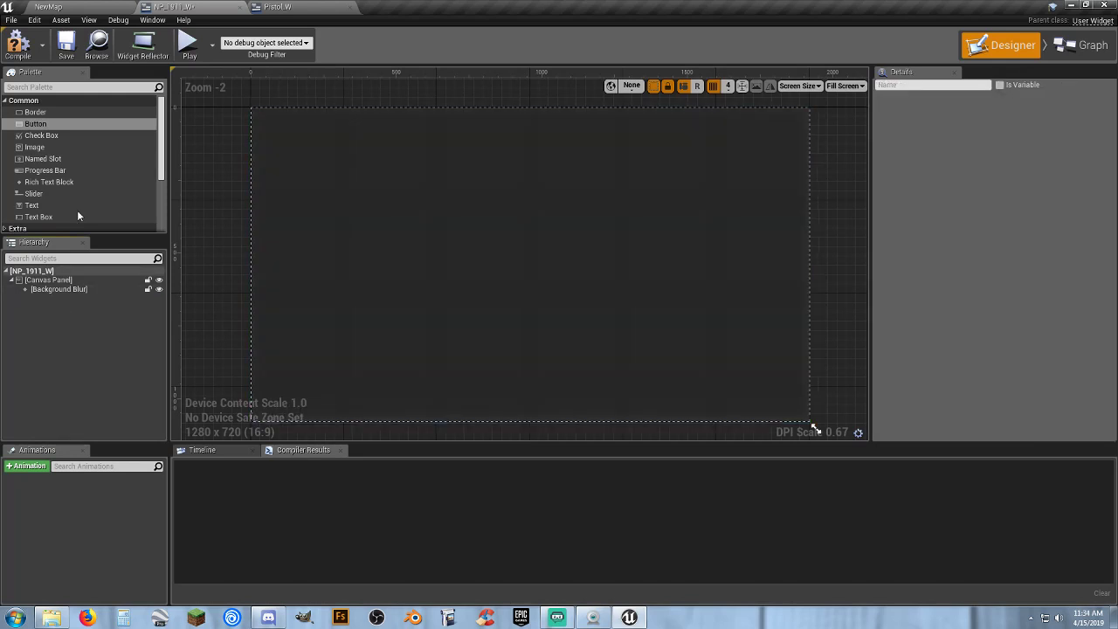
Add a button directly under the Canvas Panel, move it to about X 1800, Y 20, and anchor it to the top-right corner.
{"action": "left_click_drag", "start_coordinate": [35, 123], "coordinate": [62, 278]}
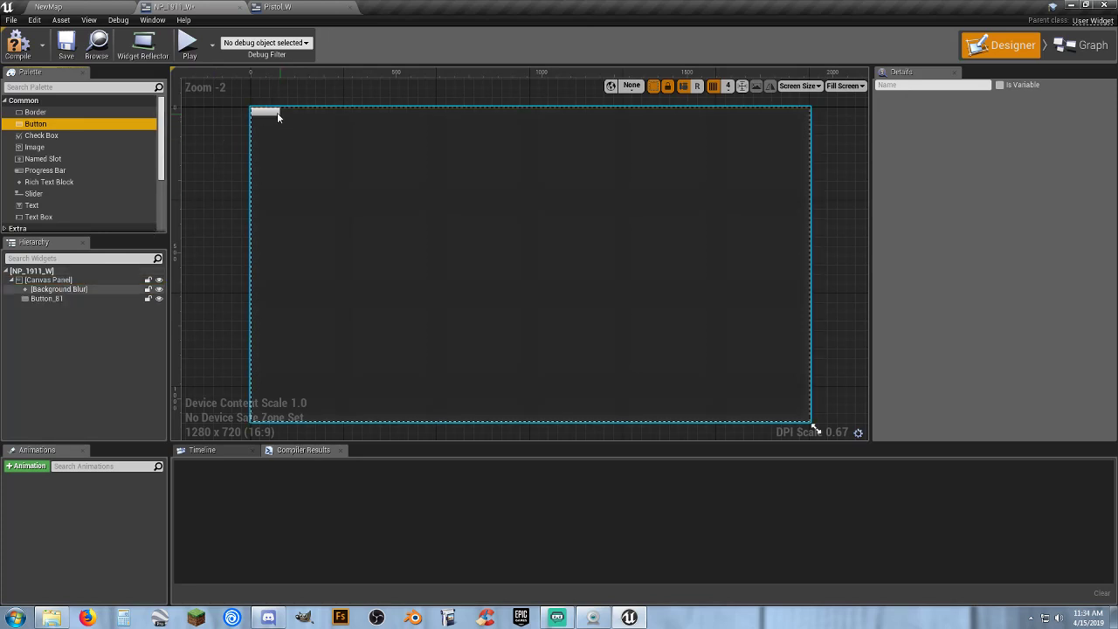
{"action": "mouse_move", "coordinate": [279, 114]}
{"action": "left_mouse_down"}
{"action": "mouse_move", "coordinate": [481, 175]}
{"action": "mouse_move", "coordinate": [727, 156]}
{"action": "mouse_move", "coordinate": [794, 118]}
{"action": "left_mouse_up"}
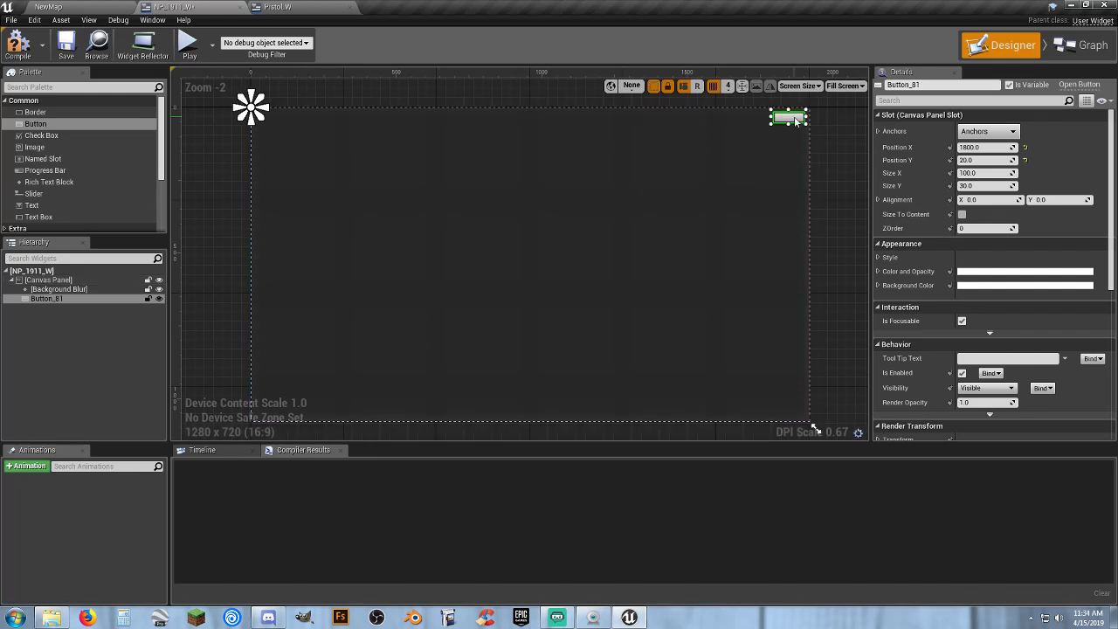
{"action": "left_click", "coordinate": [980, 131]}
{"action": "left_click", "coordinate": [1041, 158]}
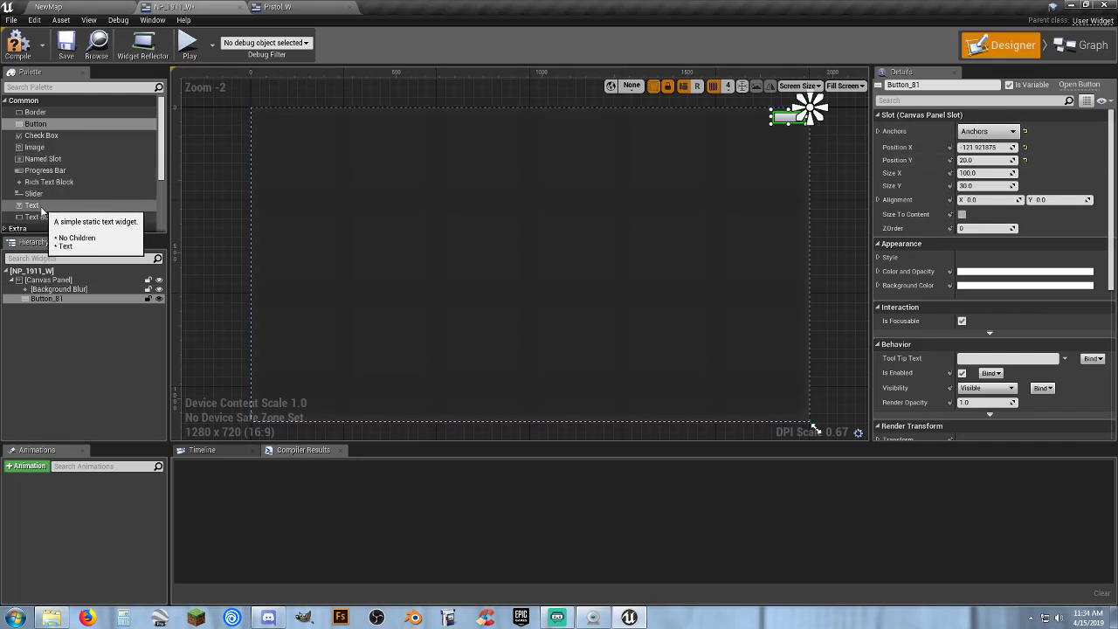
Add a text block inside the new button and rename the button to Exit Button.
{"action": "left_click_drag", "start_coordinate": [46, 205], "coordinate": [57, 297]}
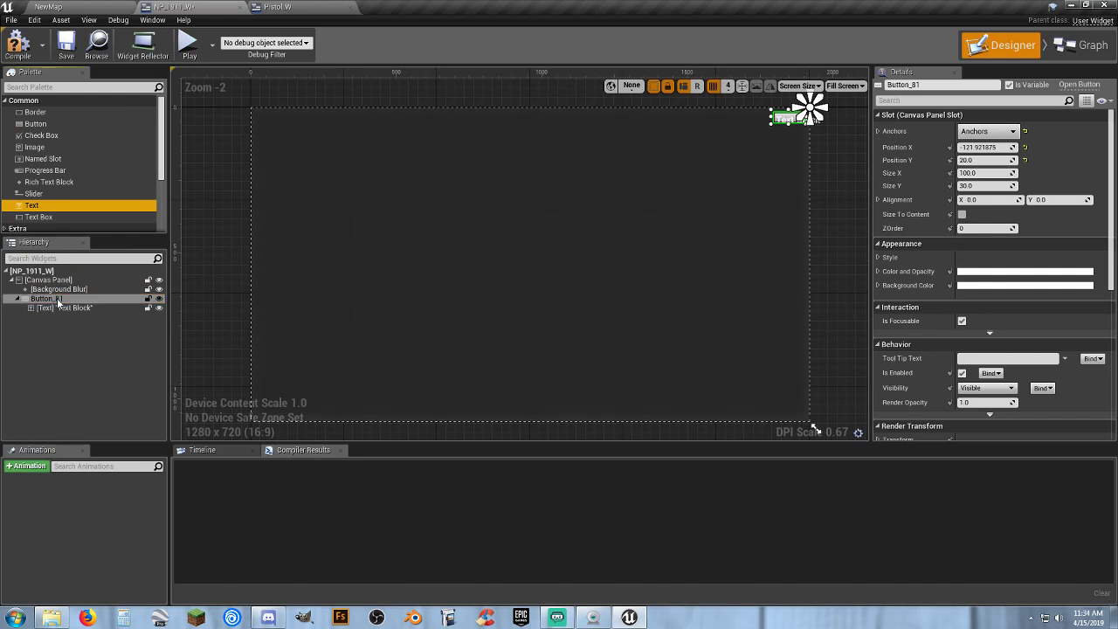
{"action": "left_click", "coordinate": [60, 299]}
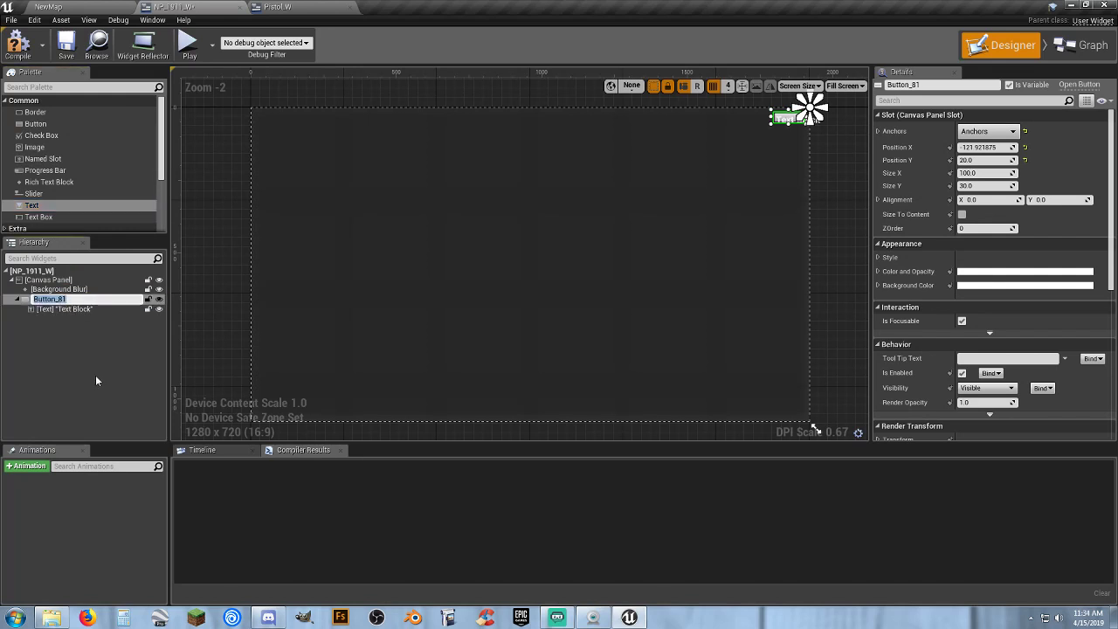
{"action": "type", "text": "Exit"}
{"action": "key", "text": "Return"}
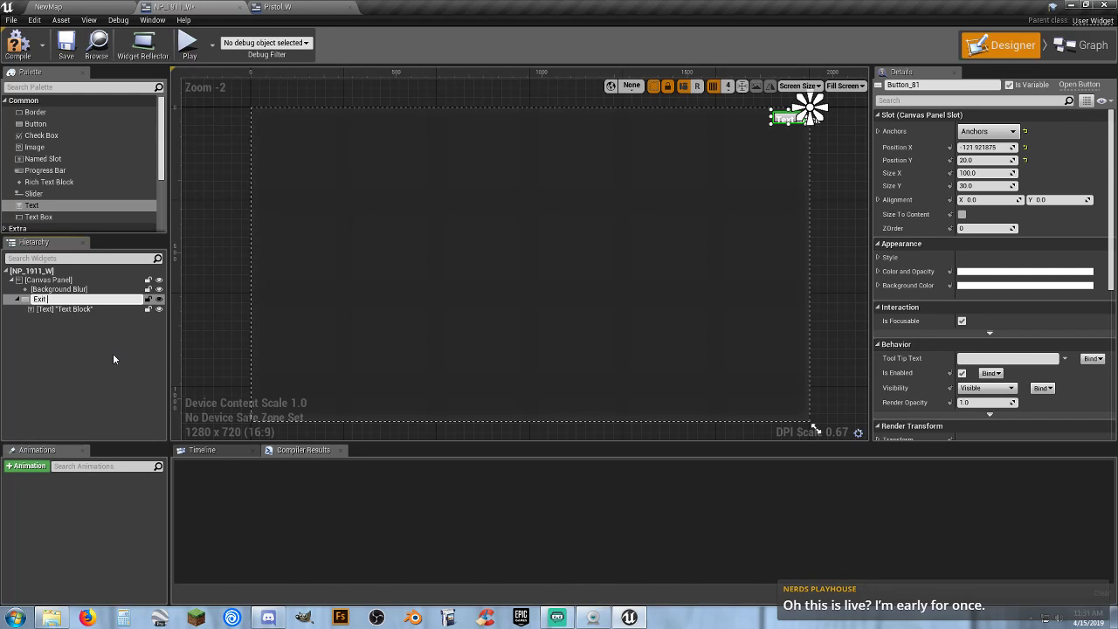
{"action": "type", "text": "Button"}
{"action": "key", "text": "Return"}
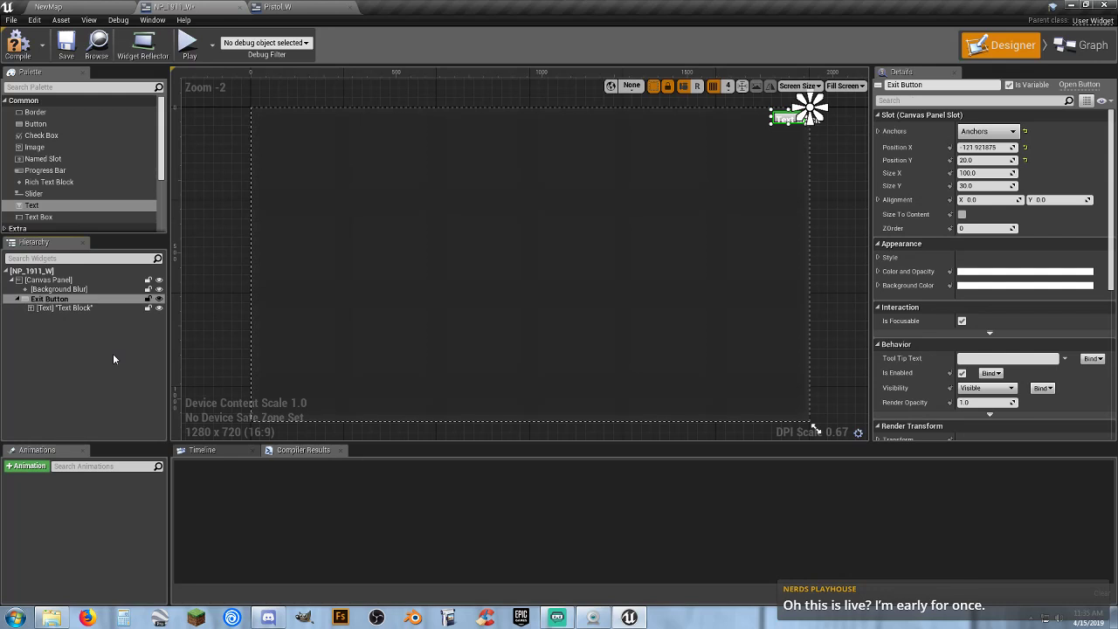
Set the displayed text of the Exit Button's text block to EXIT.
{"action": "left_click", "coordinate": [74, 309]}
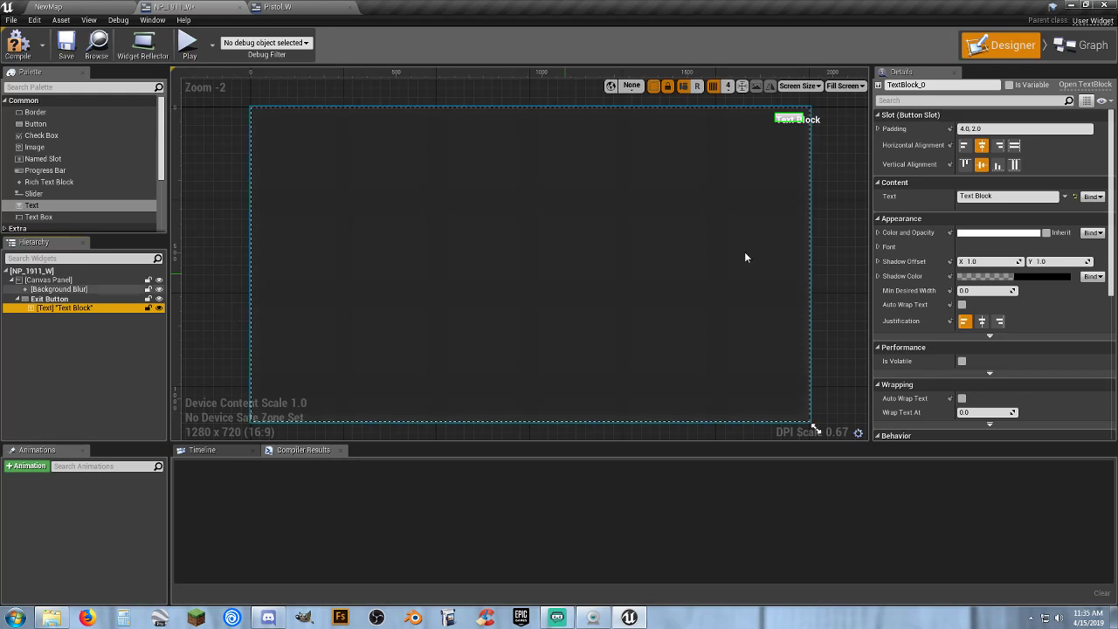
{"action": "left_click", "coordinate": [960, 197]}
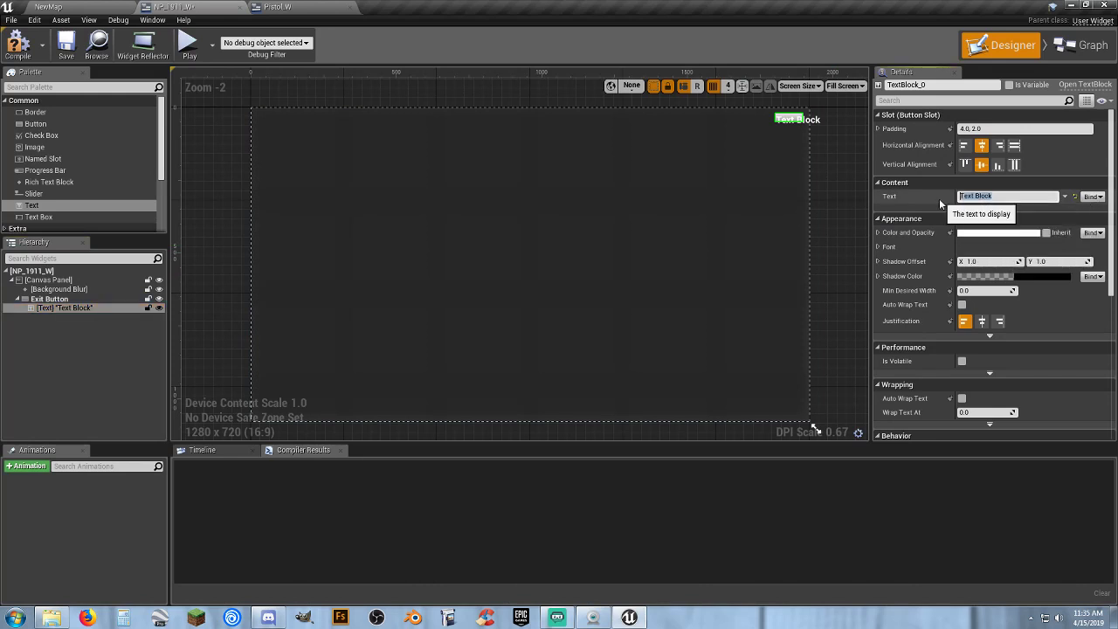
{"action": "type", "text": "EXIT"}
{"action": "key", "text": "Return"}
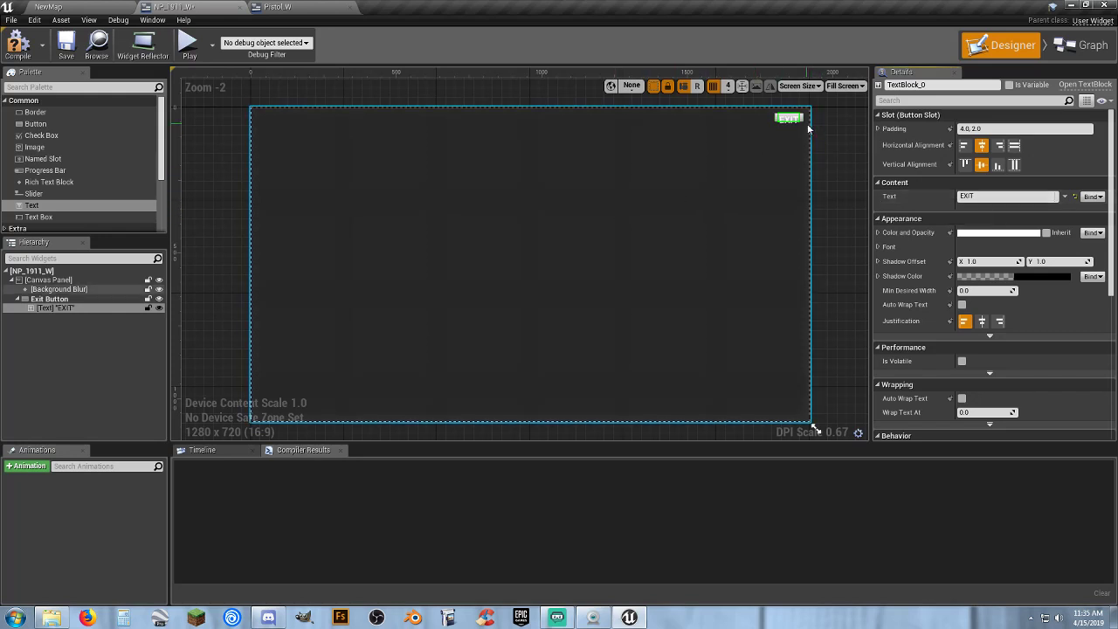
{"action": "scroll", "coordinate": [828, 127], "scroll_direction": "up", "scroll_amount": 3}
{"action": "right_click_drag", "start_coordinate": [828, 126], "coordinate": [556, 243]}
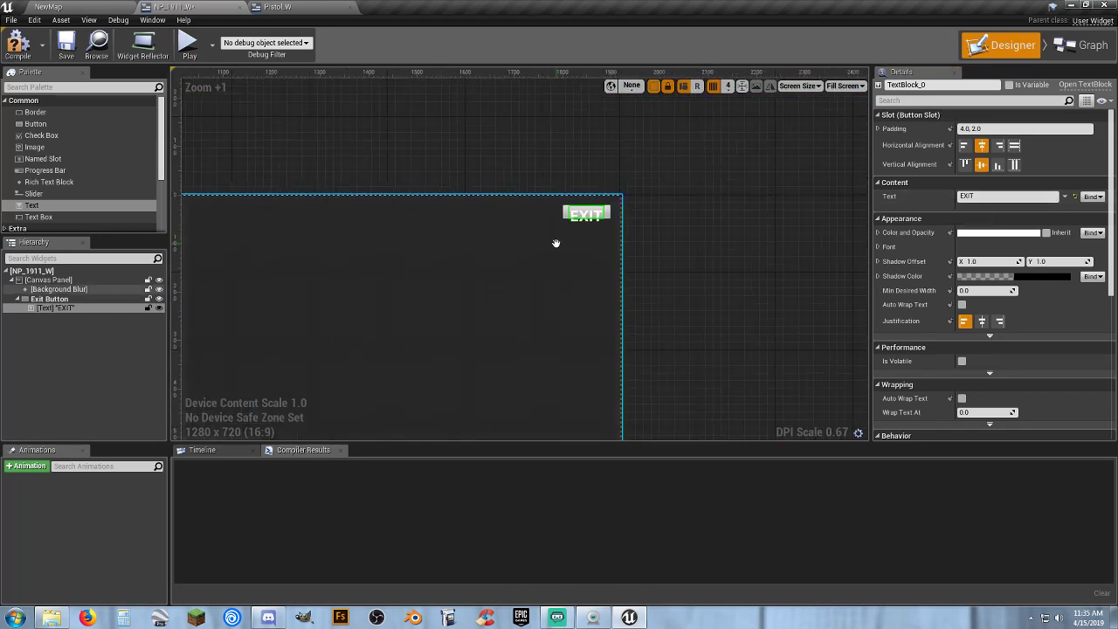
Increase the Exit Button's height to about 48 so the EXIT text fits inside it.
{"action": "left_click", "coordinate": [608, 217]}
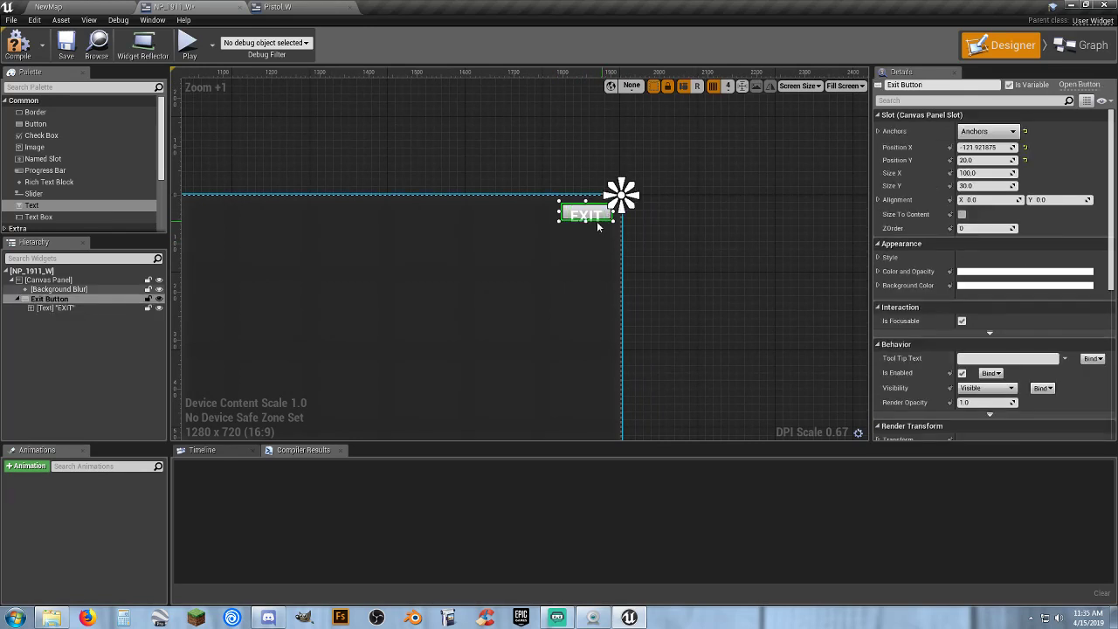
{"action": "left_click_drag", "start_coordinate": [586, 221], "coordinate": [586, 233]}
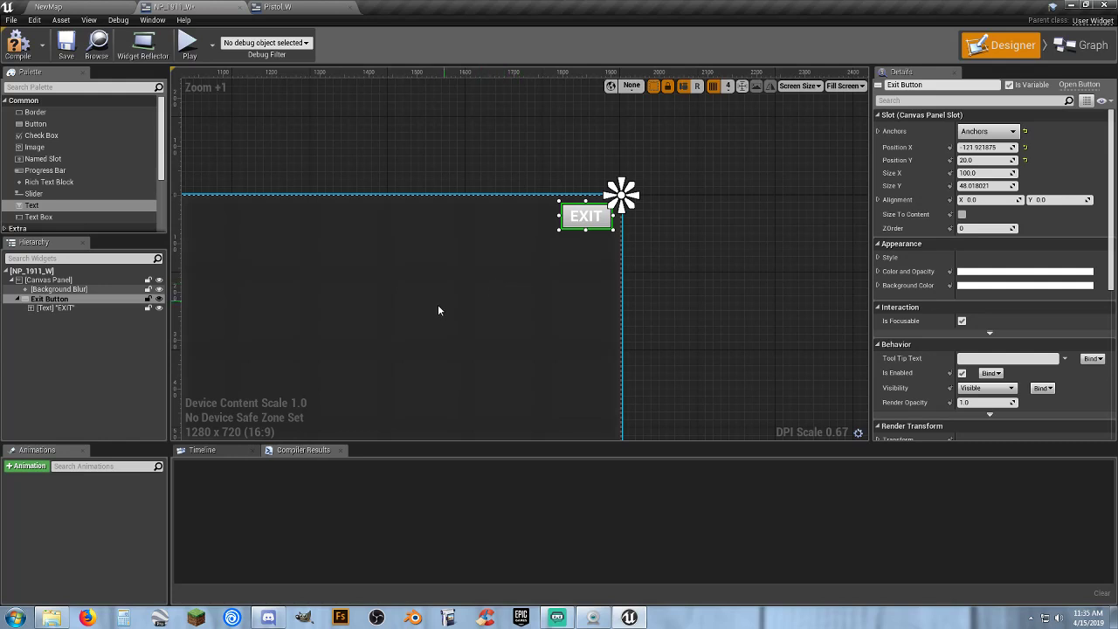
{"action": "left_click", "coordinate": [721, 290]}
{"action": "scroll", "coordinate": [400, 306], "scroll_direction": "down", "scroll_amount": 3}
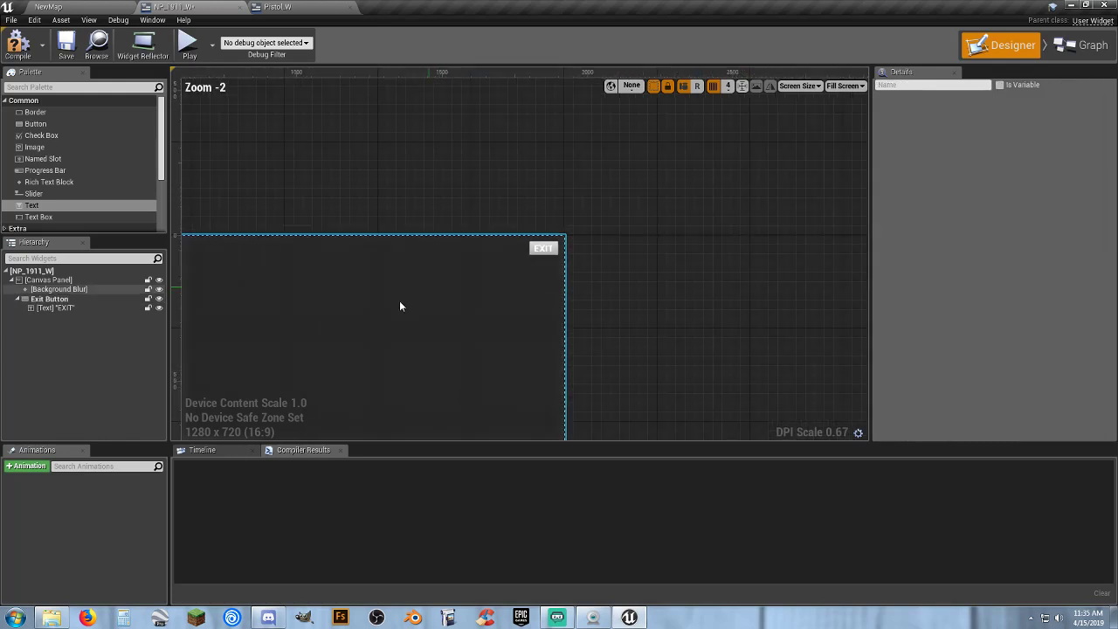
{"action": "right_click_drag", "start_coordinate": [429, 285], "coordinate": [690, 102]}
{"action": "right_click_drag", "start_coordinate": [591, 183], "coordinate": [571, 214]}
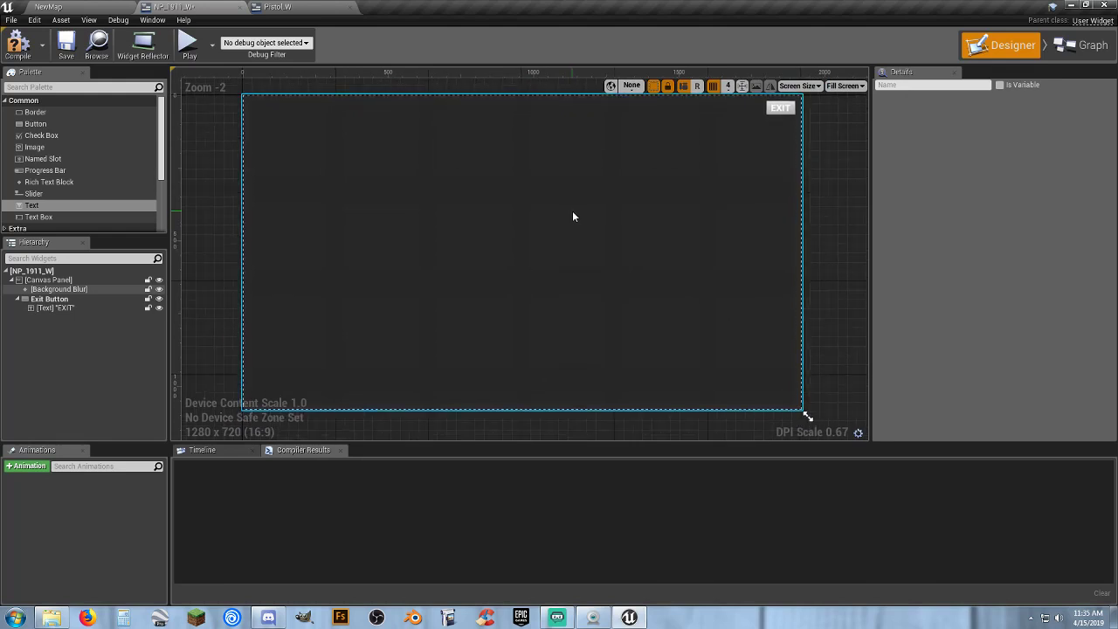
Compile and save the NP_1911_W widget, and close the Pistol_W widget blueprint.
{"action": "left_click", "coordinate": [75, 8]}
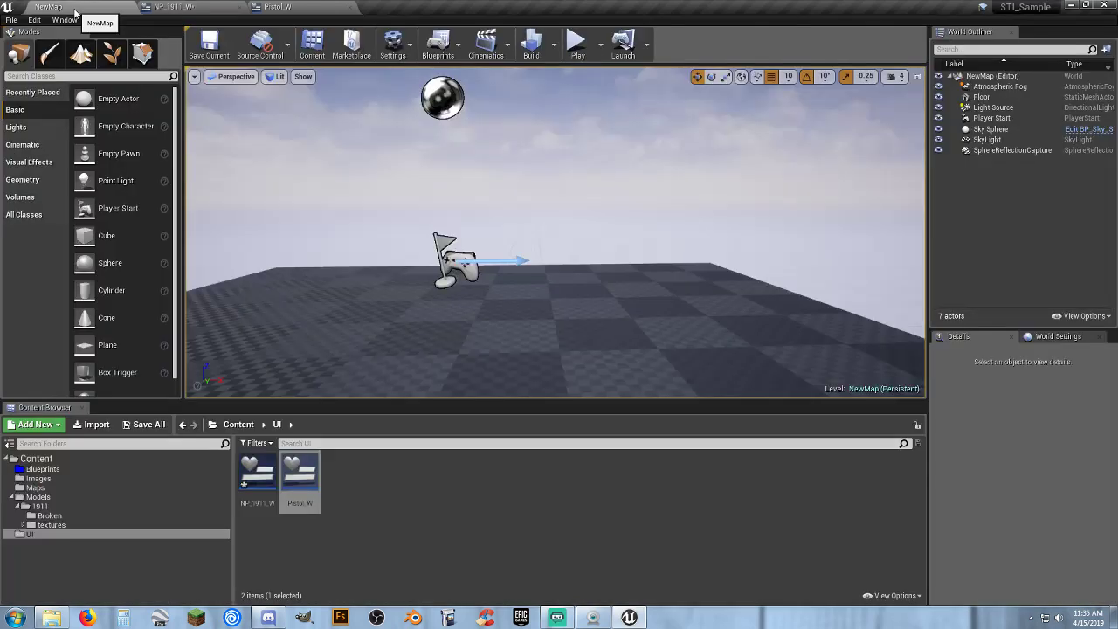
{"action": "left_click", "coordinate": [175, 7]}
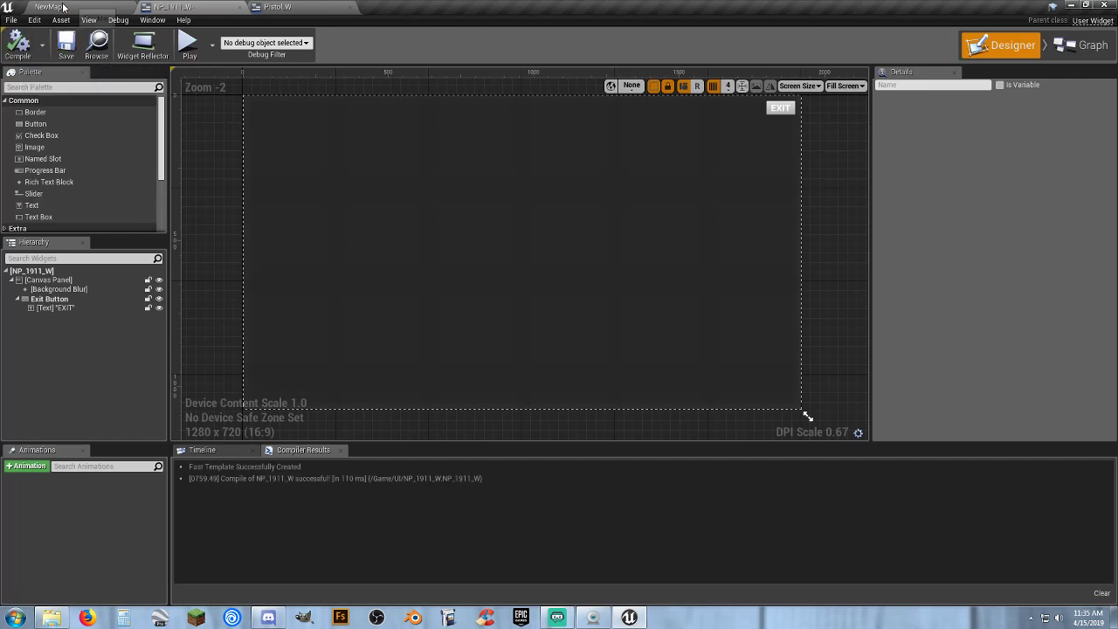
{"action": "left_click", "coordinate": [52, 7]}
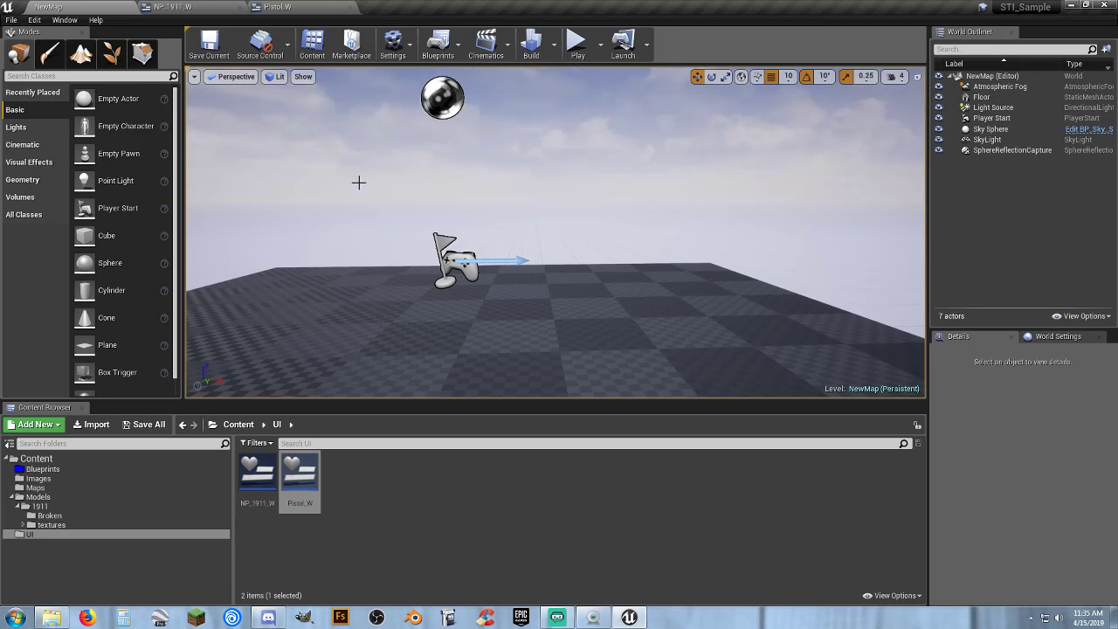
{"action": "left_click", "coordinate": [279, 7]}
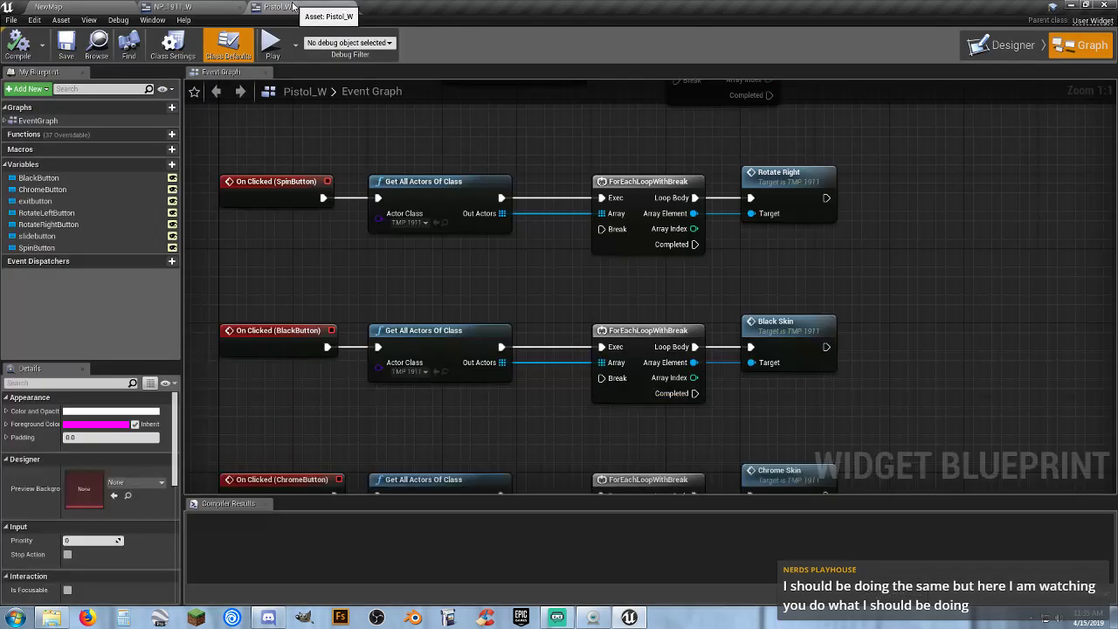
{"action": "left_click", "coordinate": [195, 7]}
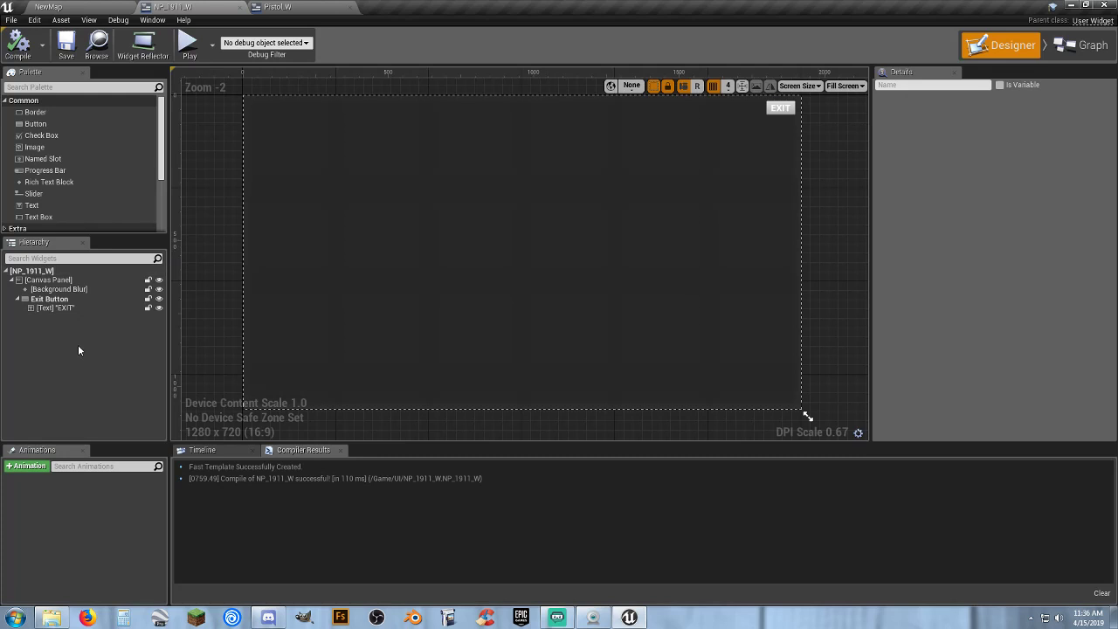
{"action": "mouse_move", "coordinate": [384, 361]}
{"action": "right_mouse_down"}
{"action": "mouse_move", "coordinate": [386, 347]}
{"action": "mouse_move", "coordinate": [382, 365]}
{"action": "right_mouse_up"}
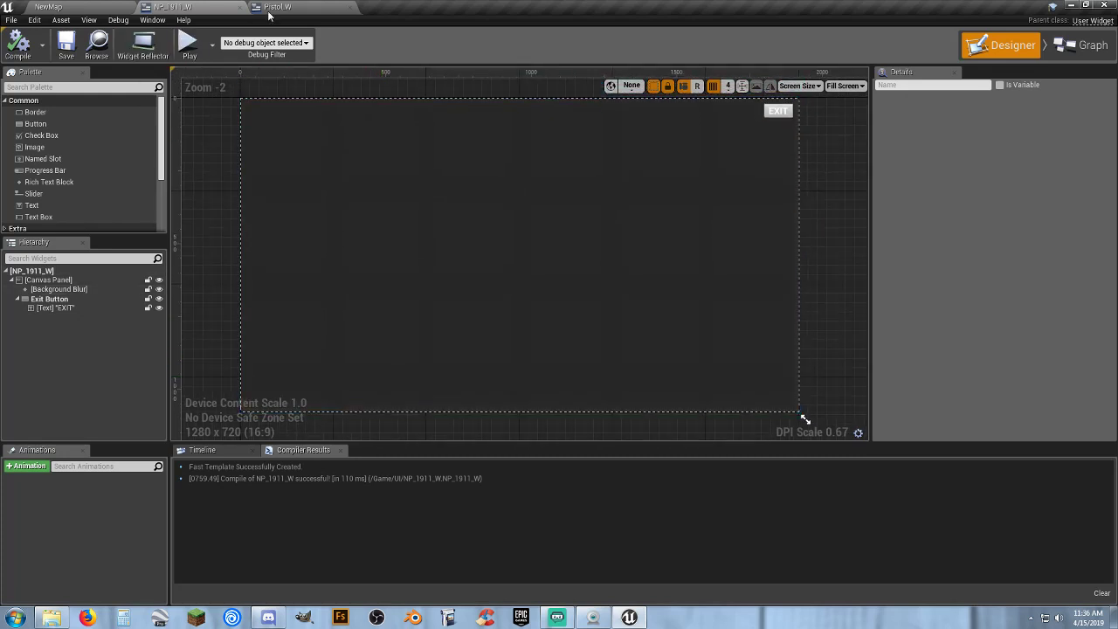
{"action": "left_click", "coordinate": [325, 7]}
{"action": "left_click", "coordinate": [350, 8]}
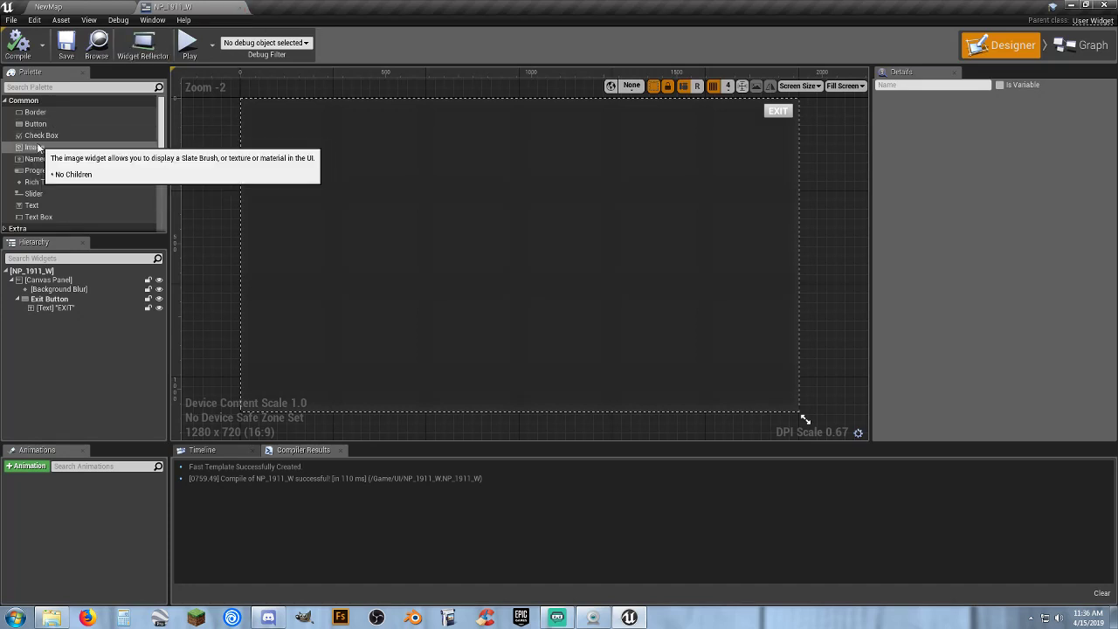
Add an image under the Canvas Panel and move it to about X 364, Y 108.
{"action": "left_click_drag", "start_coordinate": [37, 148], "coordinate": [61, 283]}
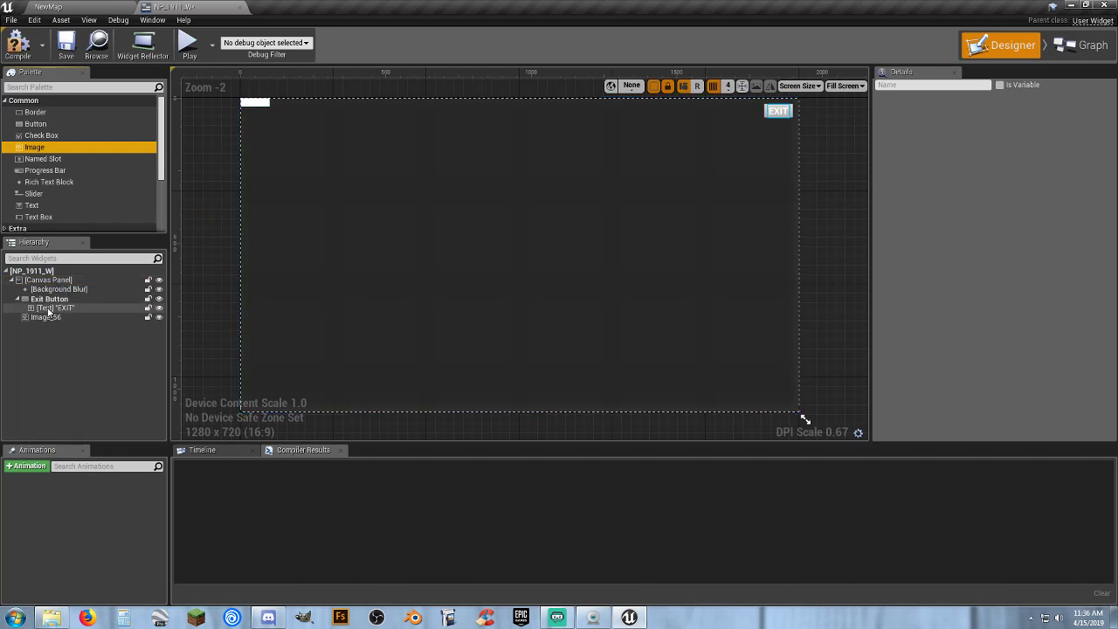
{"action": "left_click", "coordinate": [49, 316]}
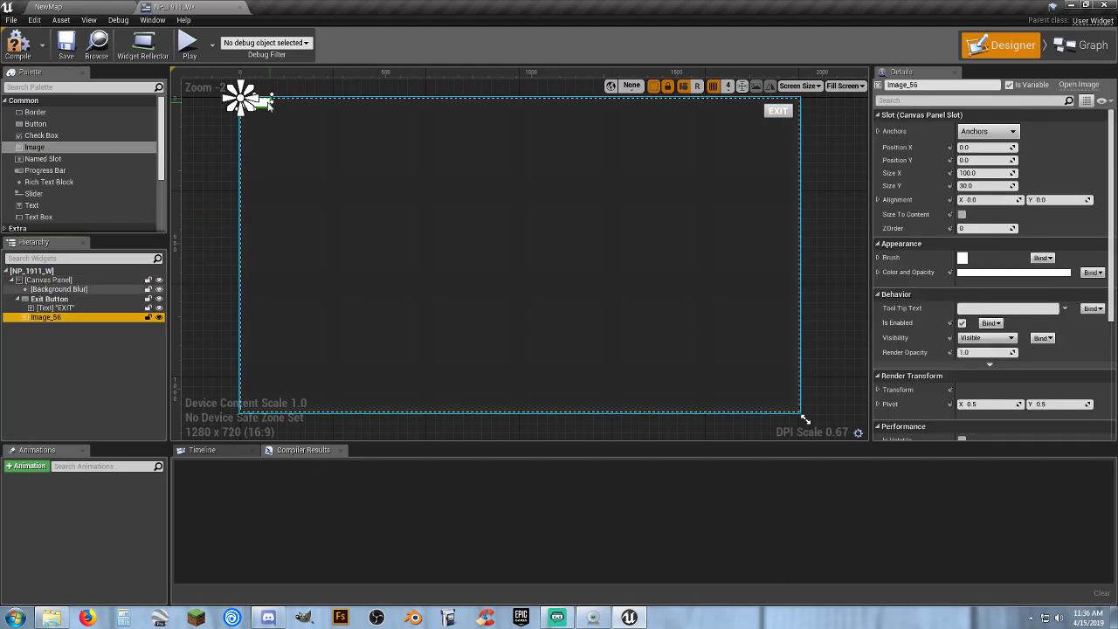
{"action": "left_click_drag", "start_coordinate": [269, 103], "coordinate": [372, 140]}
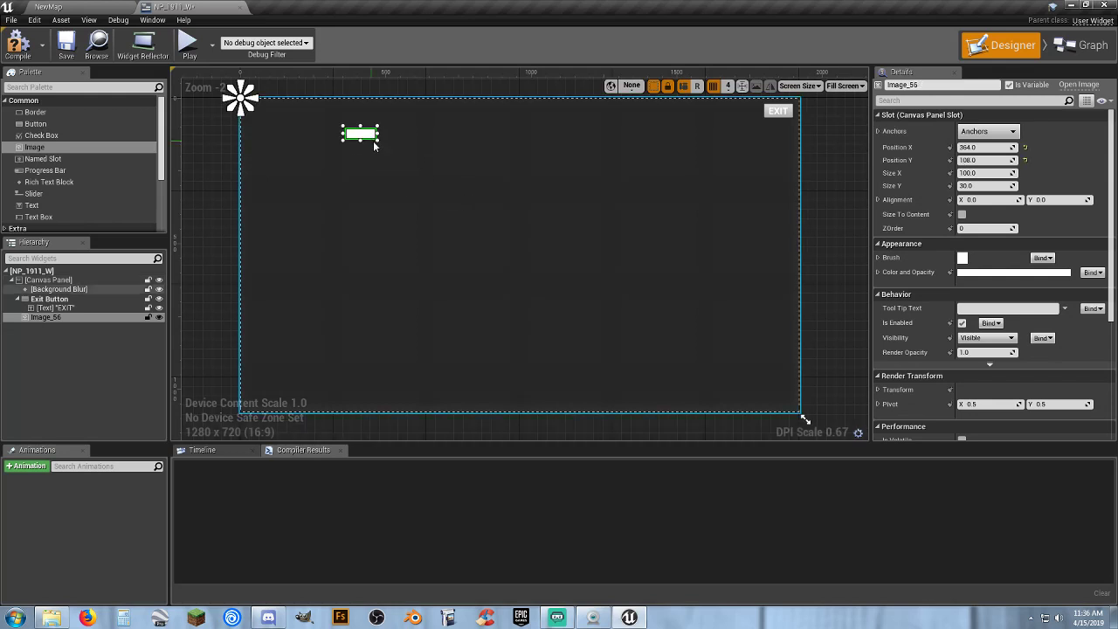
Anchor the image to the canvas centre and enlarge it to about 1261 by 837, compiling and saving the widget.
{"action": "left_click", "coordinate": [997, 134]}
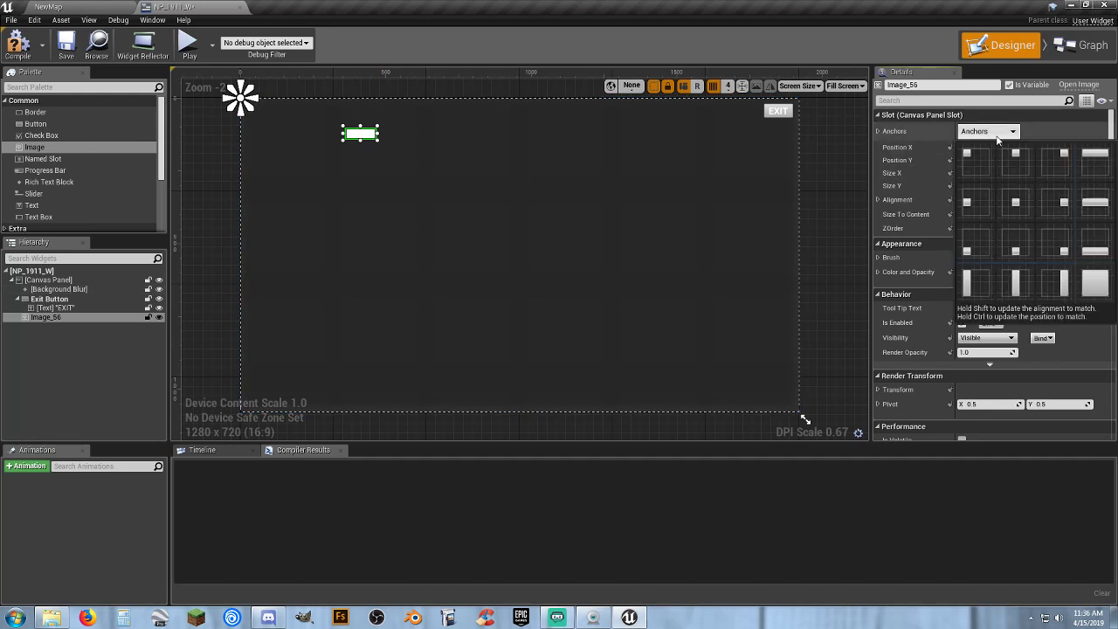
{"action": "left_click", "coordinate": [1015, 202]}
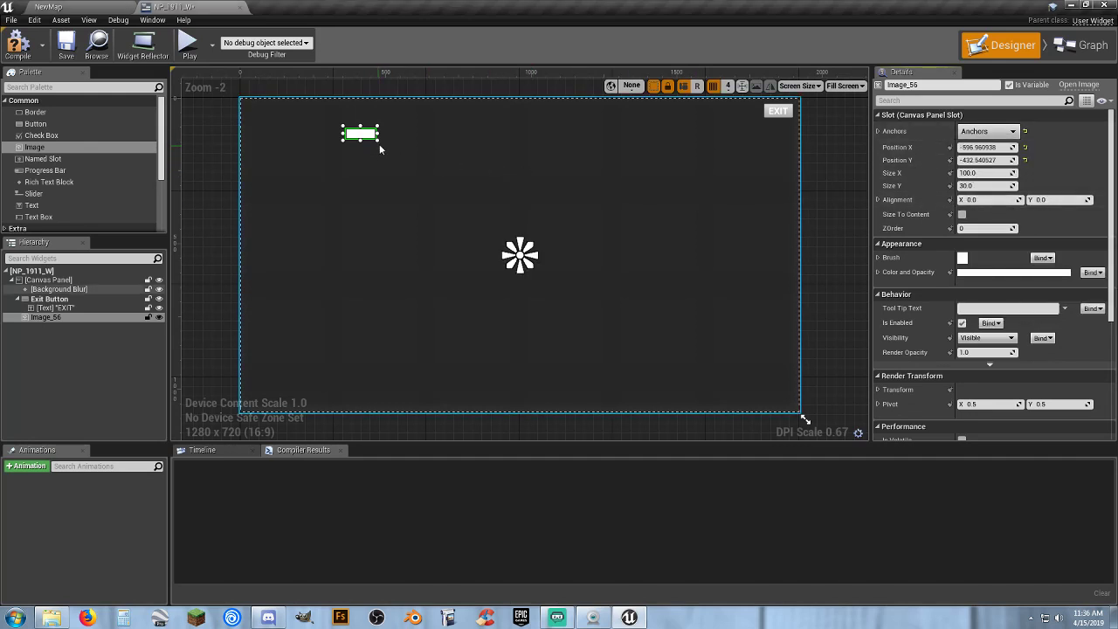
{"action": "left_click_drag", "start_coordinate": [378, 141], "coordinate": [715, 377]}
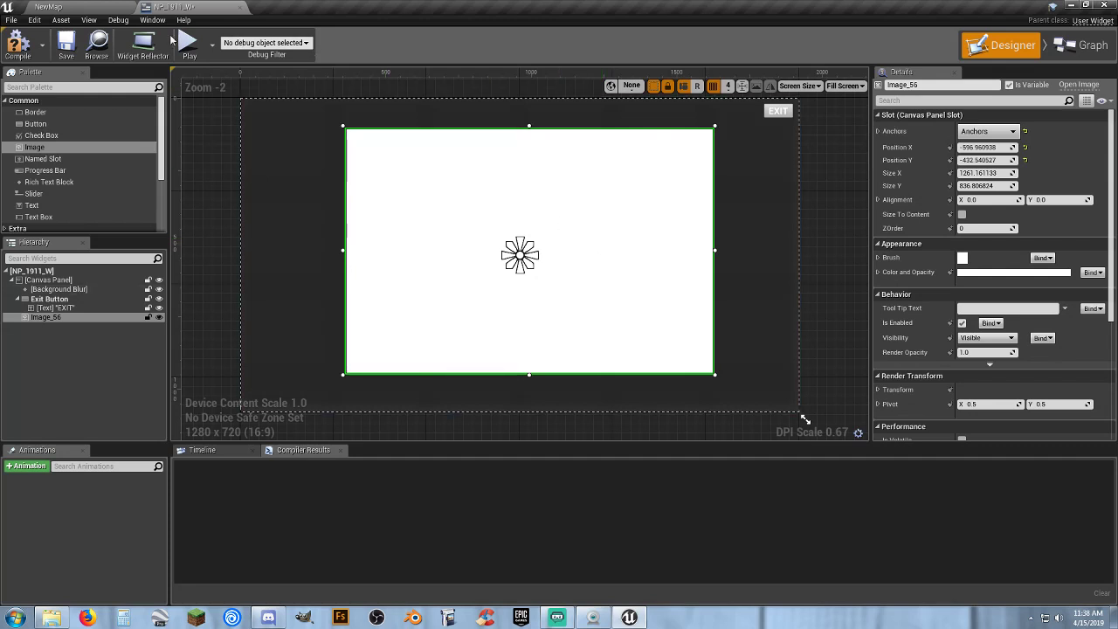
{"action": "left_click", "coordinate": [22, 44]}
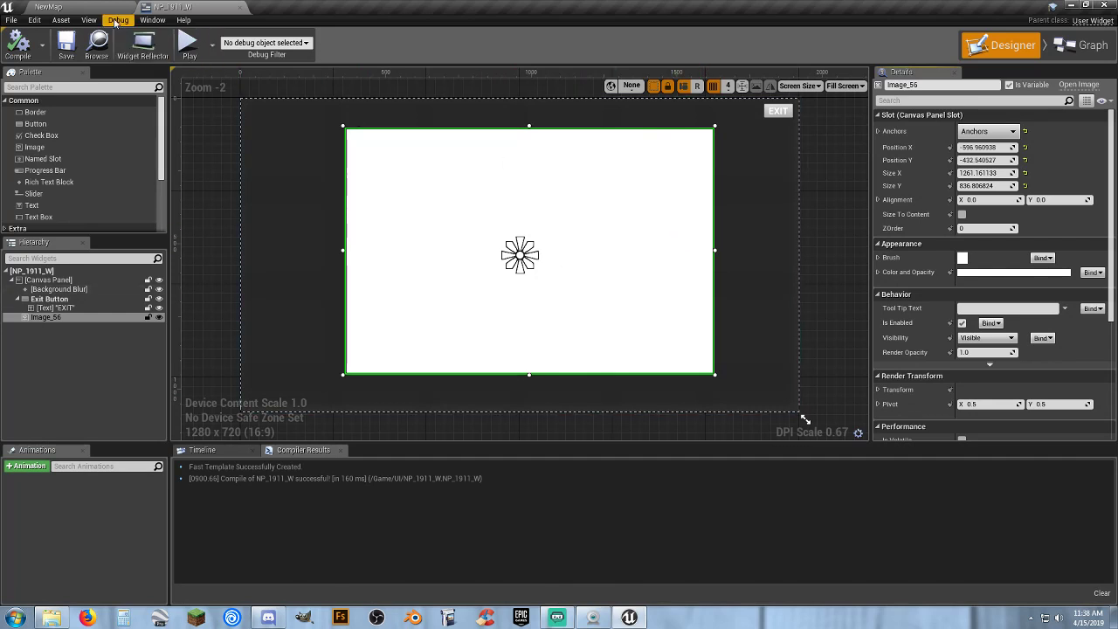
Open the New_1911 blueprint from the Blueprints folder and check its Camera component in the 3D viewport.
{"action": "left_click", "coordinate": [48, 6]}
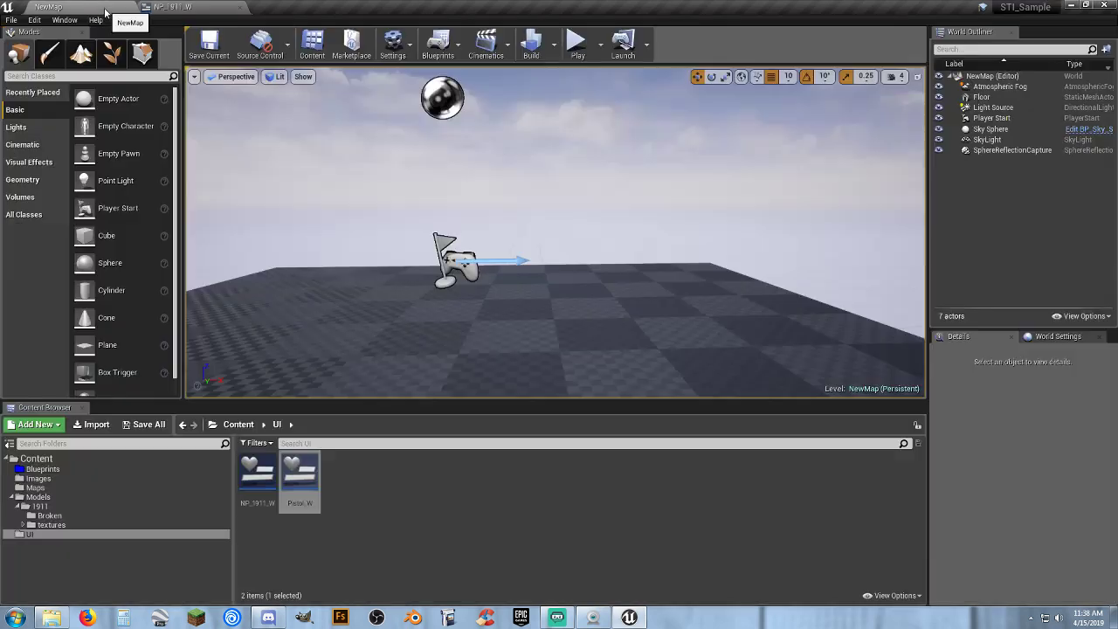
{"action": "left_click", "coordinate": [73, 469]}
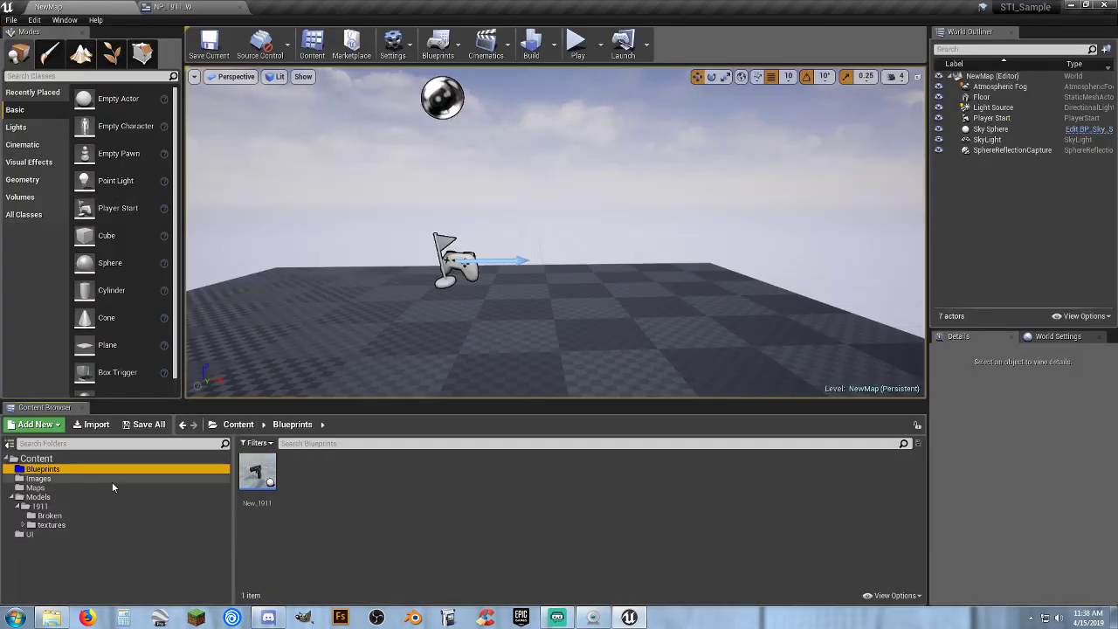
{"action": "double_click", "coordinate": [257, 476]}
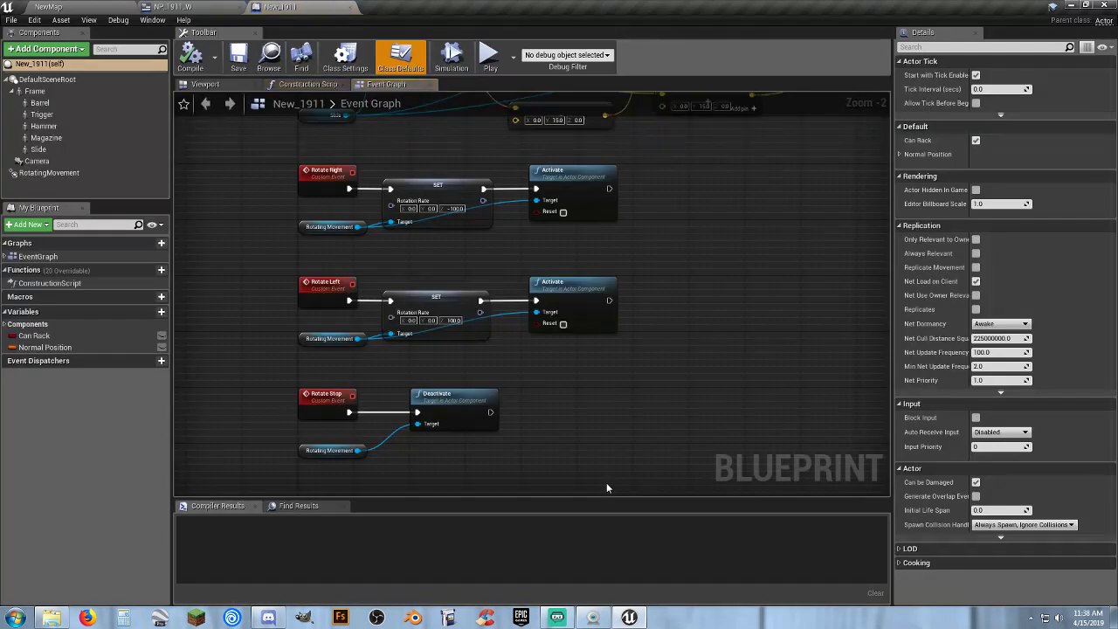
{"action": "left_click", "coordinate": [209, 83]}
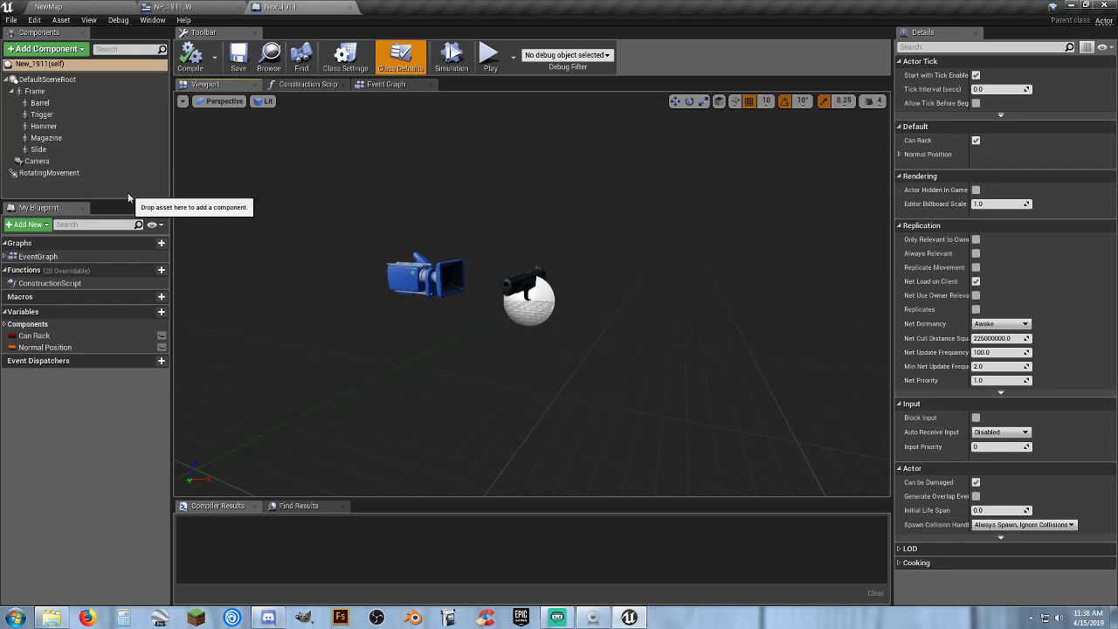
{"action": "left_click", "coordinate": [59, 162]}
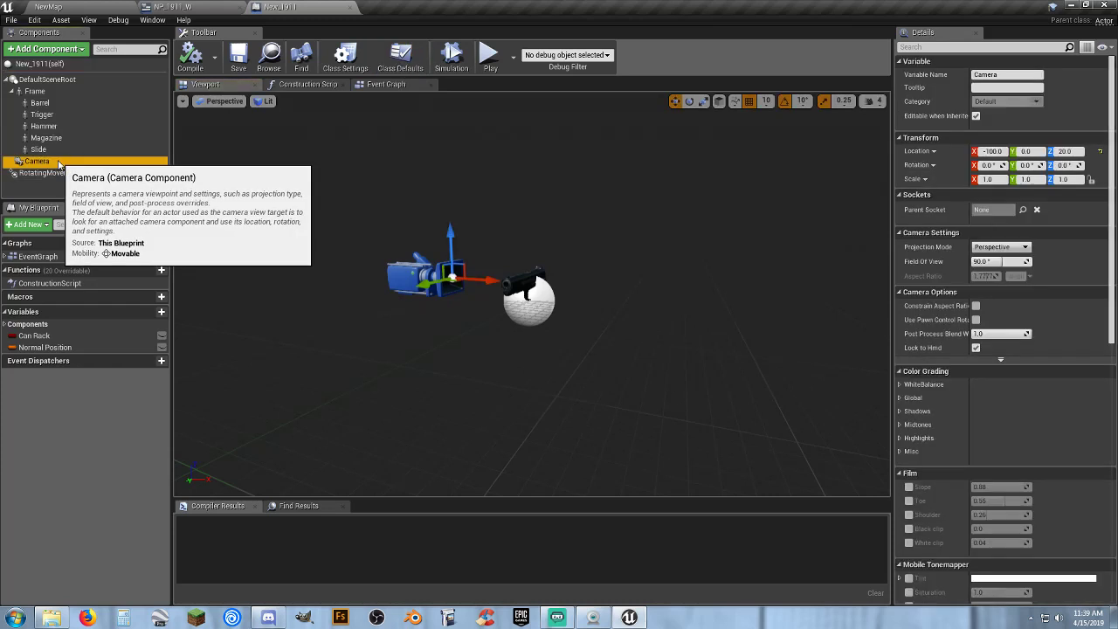
Add a Scene Capture Component 2D to the New_1911 blueprint.
{"action": "left_click", "coordinate": [87, 194]}
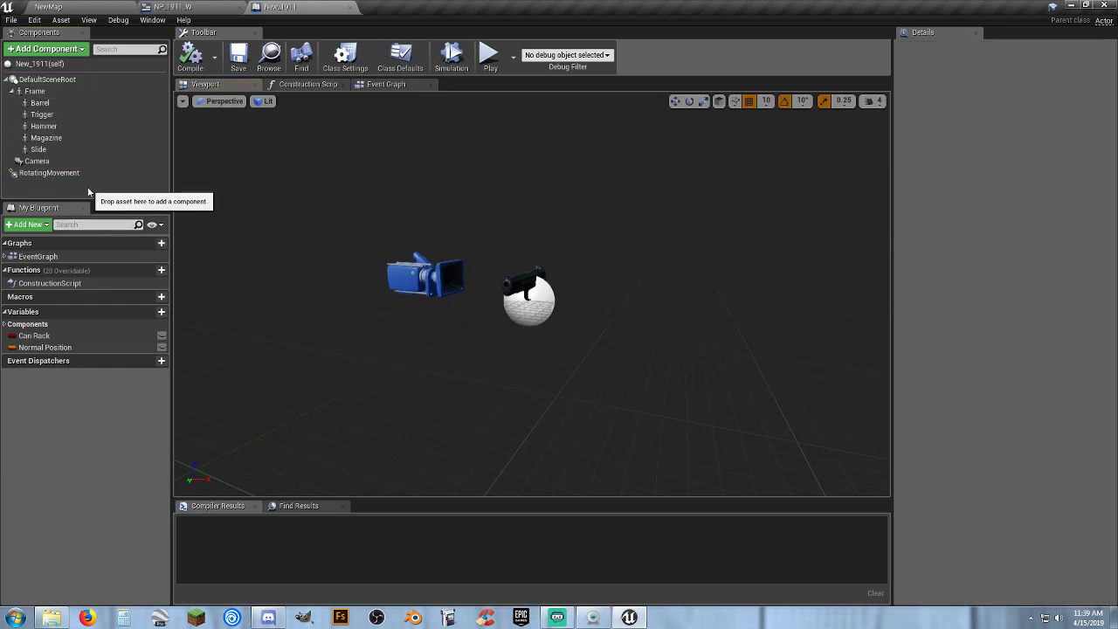
{"action": "left_click", "coordinate": [54, 49]}
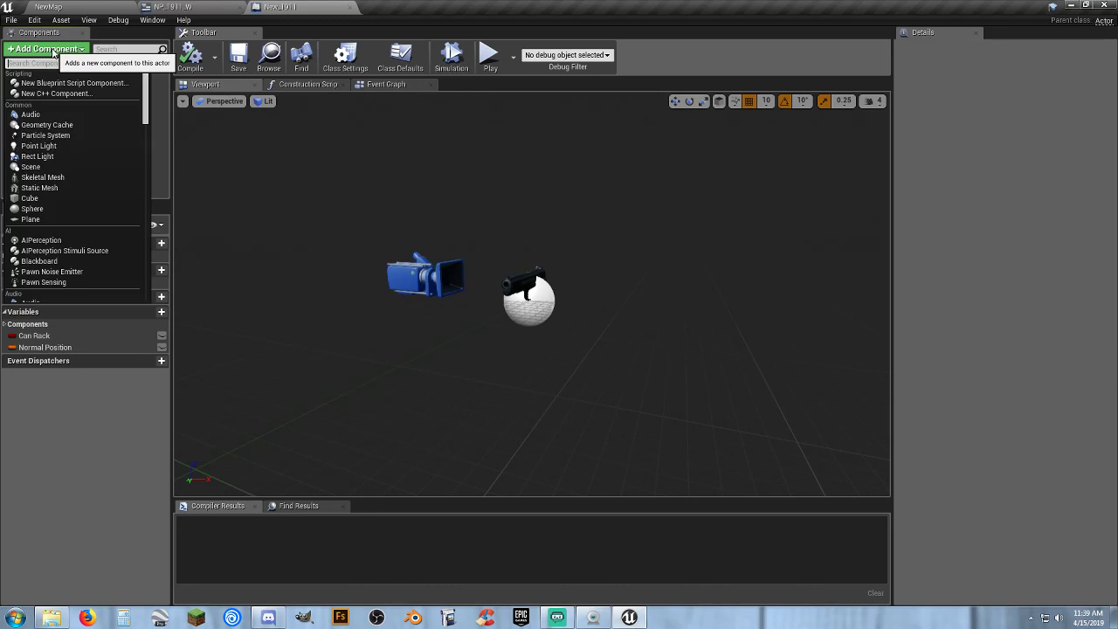
{"action": "type", "text": "2d"}
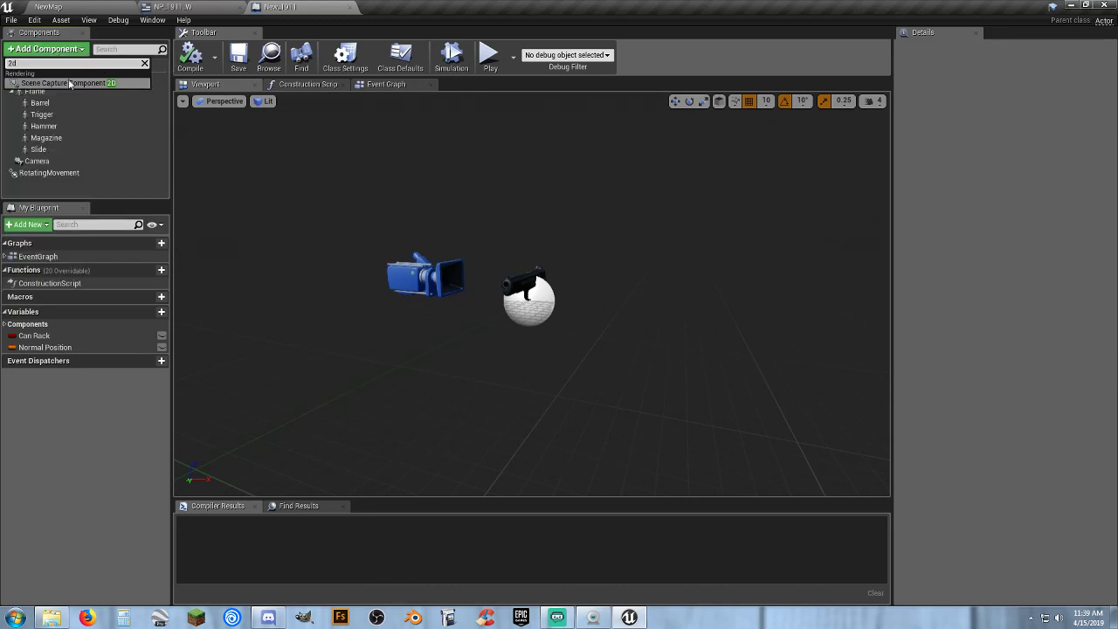
{"action": "left_click", "coordinate": [76, 82]}
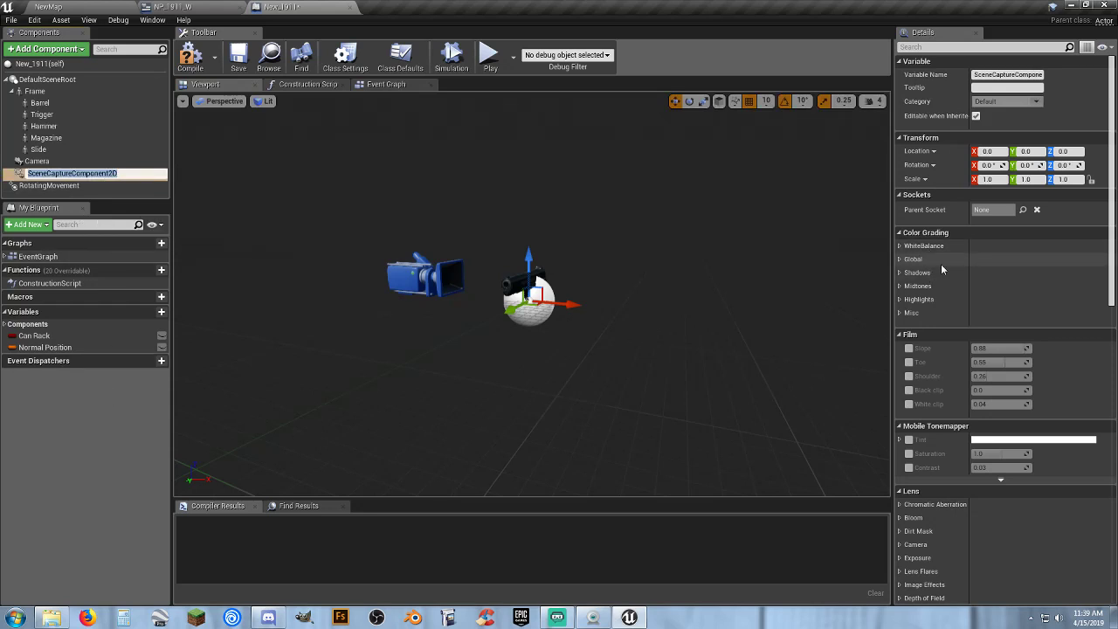
Create a render target named Pistol_RT in the Images folder as the scene capture's texture target.
{"action": "scroll", "coordinate": [935, 266], "scroll_direction": "down", "scroll_amount": 5}
{"action": "scroll", "coordinate": [928, 267], "scroll_direction": "down", "scroll_amount": 7}
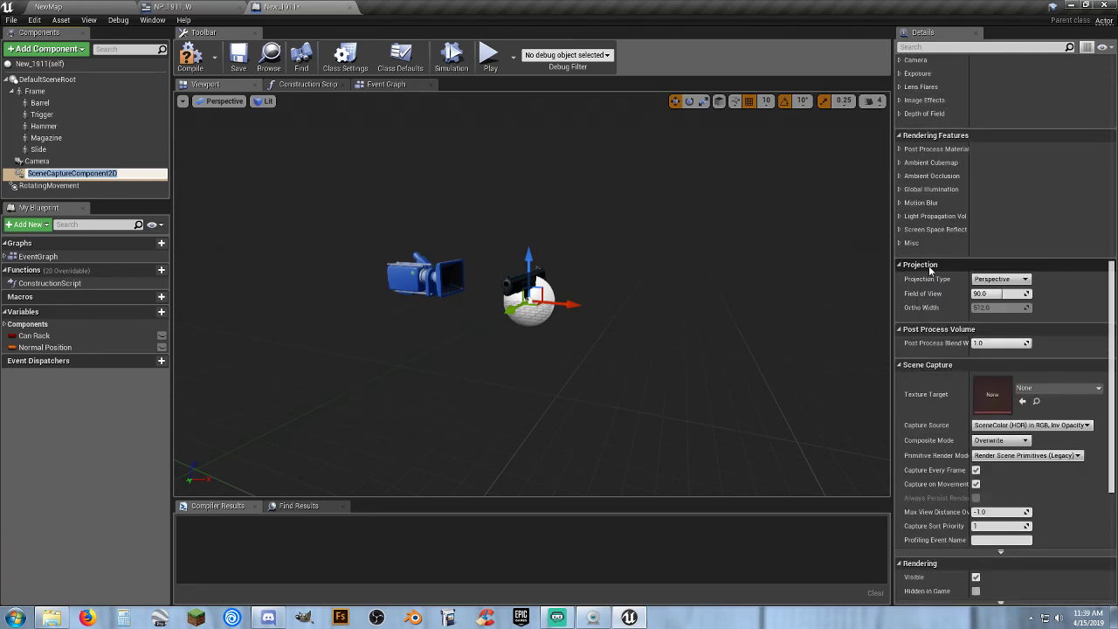
{"action": "left_click", "coordinate": [1095, 390]}
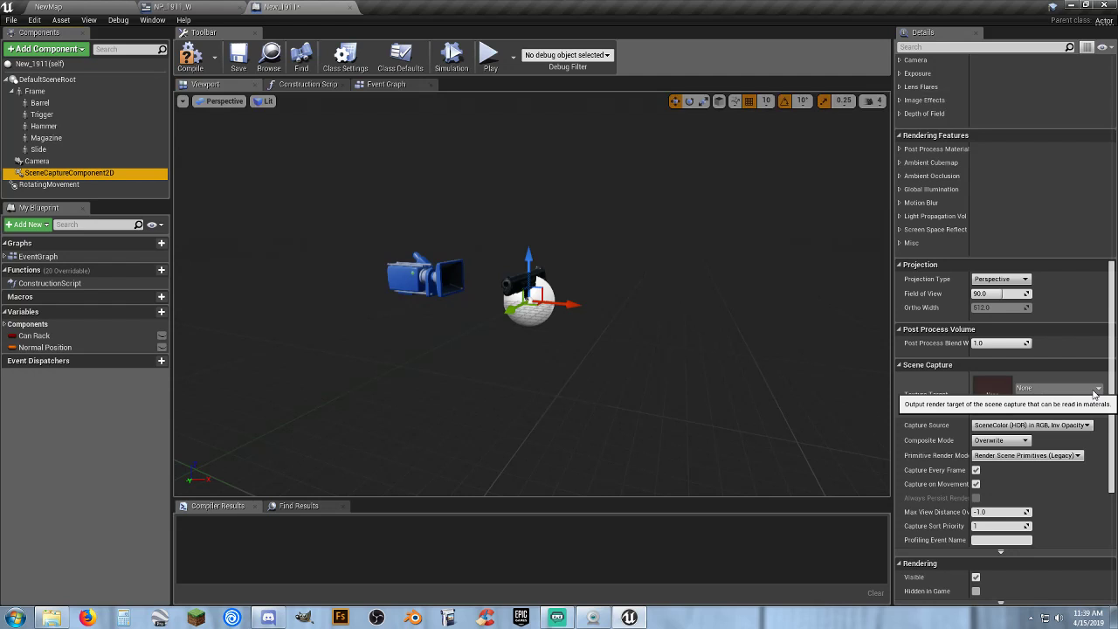
{"action": "left_click", "coordinate": [1095, 390]}
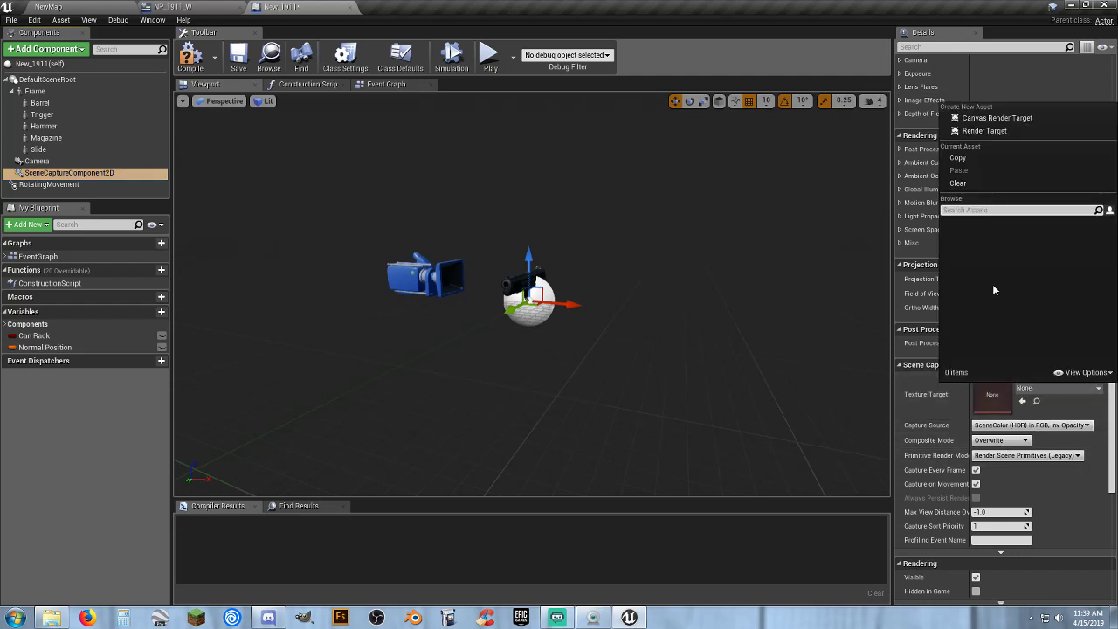
{"action": "left_click", "coordinate": [1000, 131]}
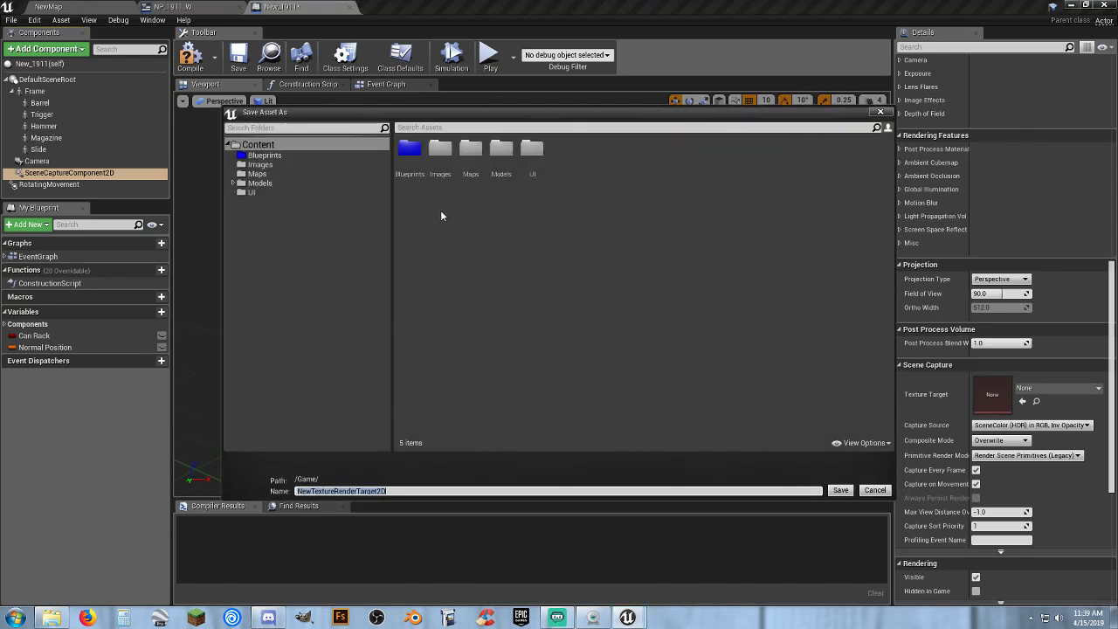
{"action": "double_click", "coordinate": [440, 165]}
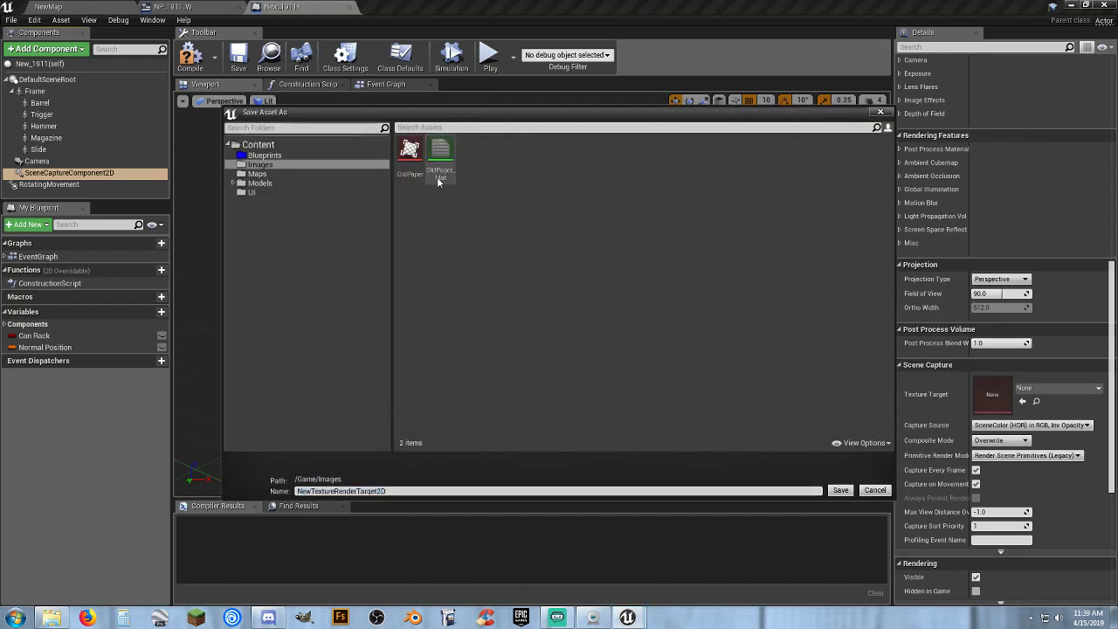
{"action": "left_click", "coordinate": [407, 494]}
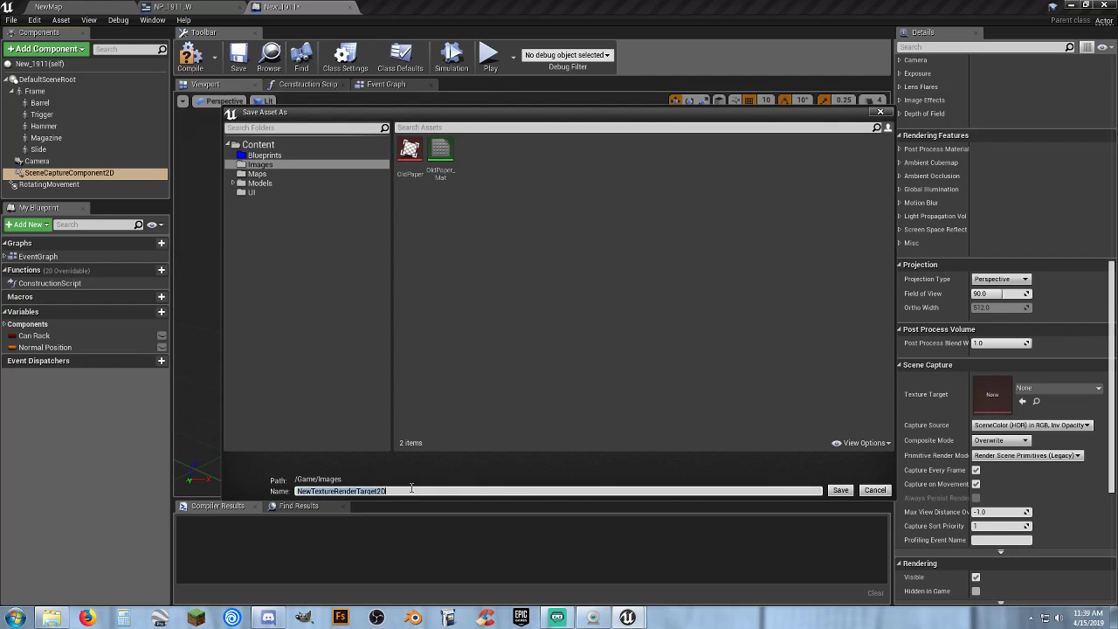
{"action": "type", "text": "Pistol_RT"}
{"action": "left_click", "coordinate": [840, 490]}
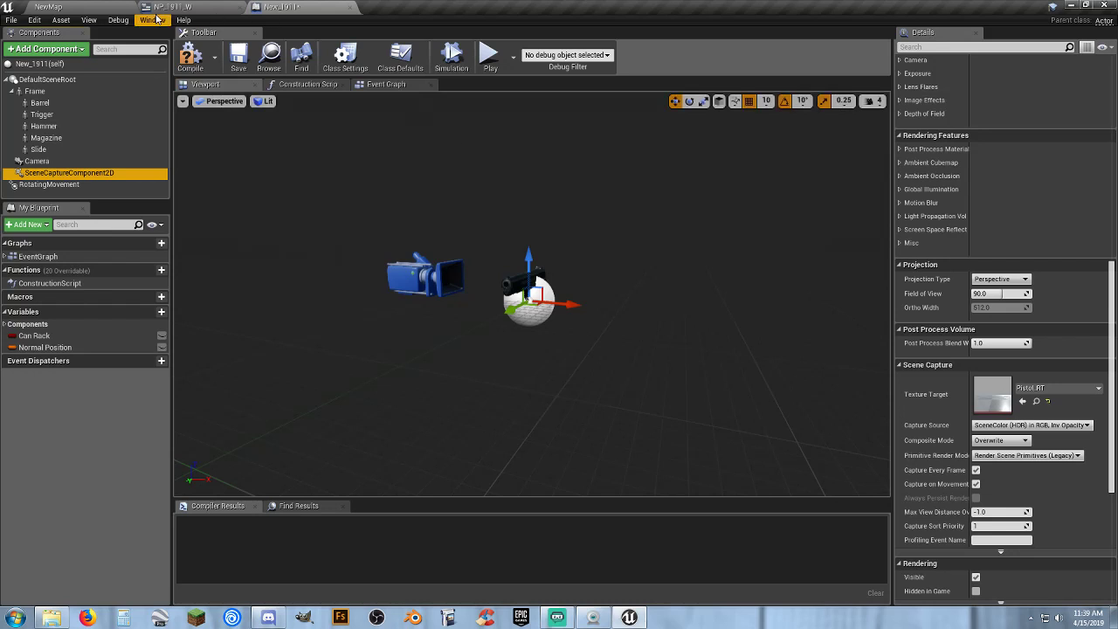
Open the Pistol_RT render target from the Images folder and set its size to 1000 by 600.
{"action": "left_click", "coordinate": [48, 7]}
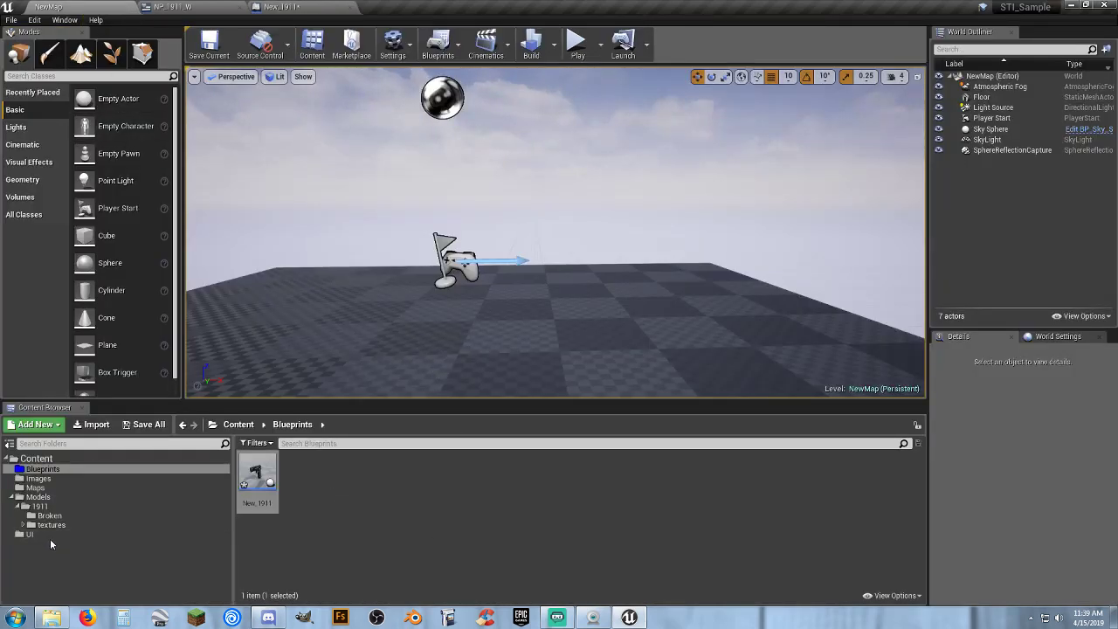
{"action": "left_click", "coordinate": [40, 479]}
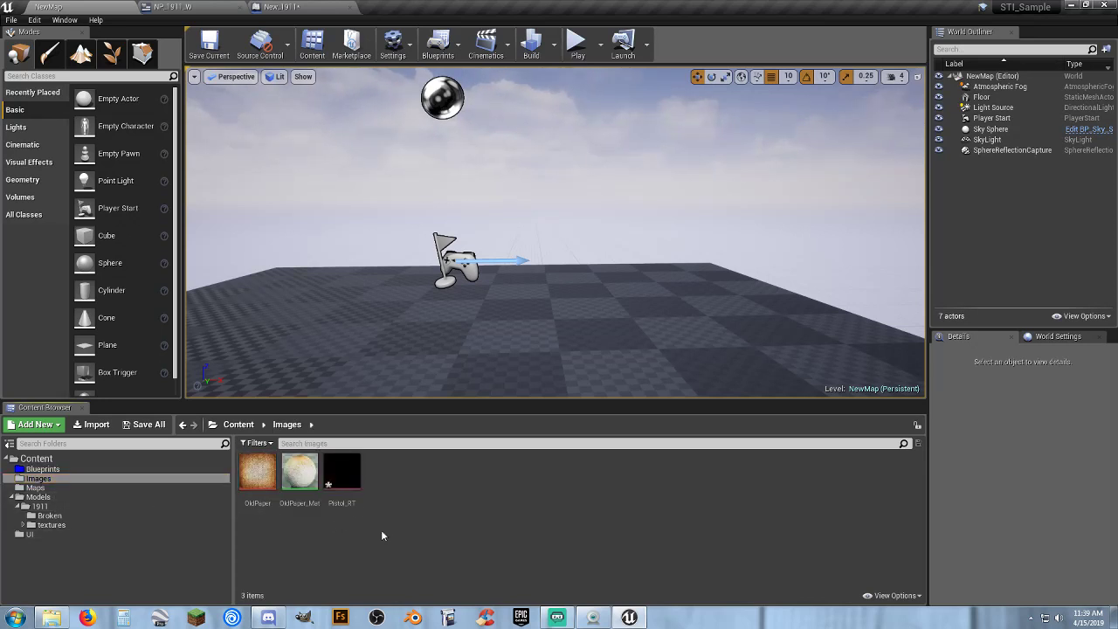
{"action": "double_click", "coordinate": [342, 473]}
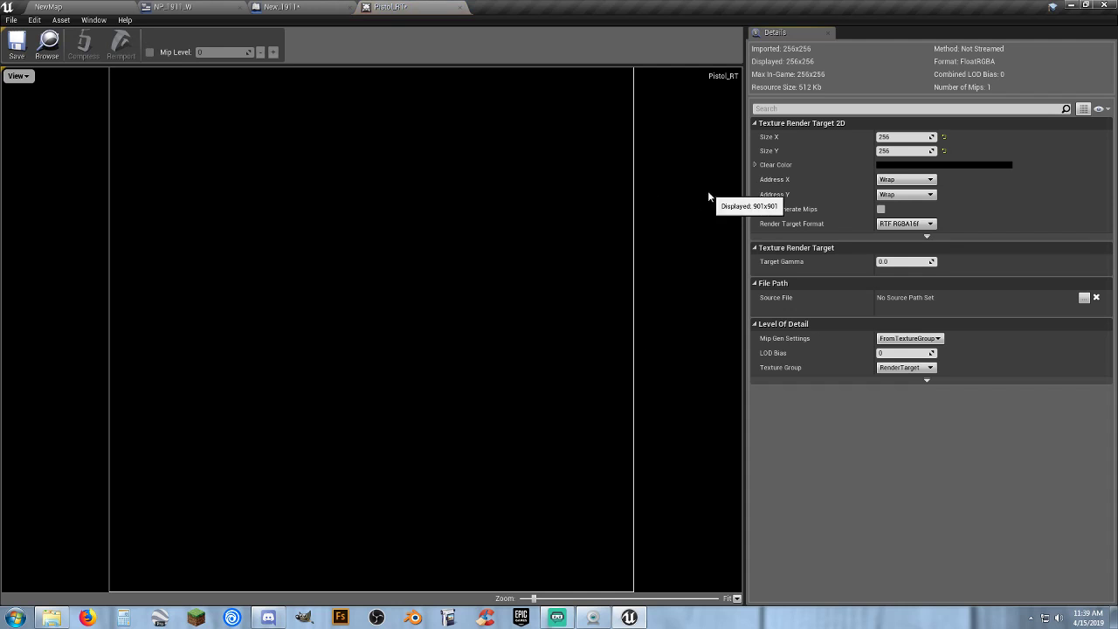
{"action": "left_click", "coordinate": [898, 138]}
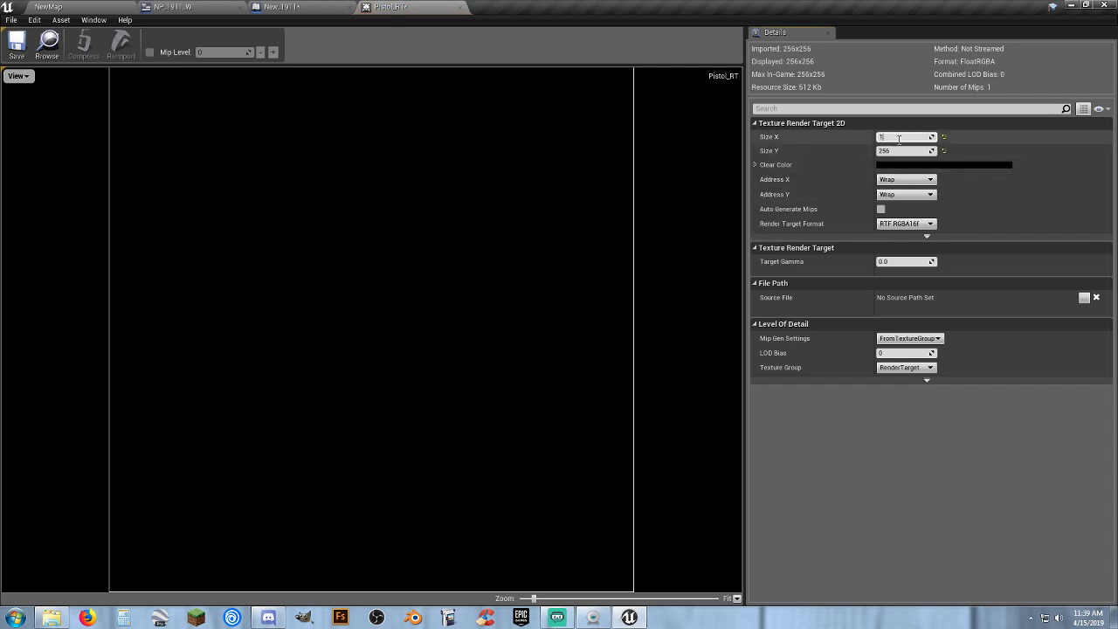
{"action": "type", "text": "1000"}
{"action": "key", "text": "Tab"}
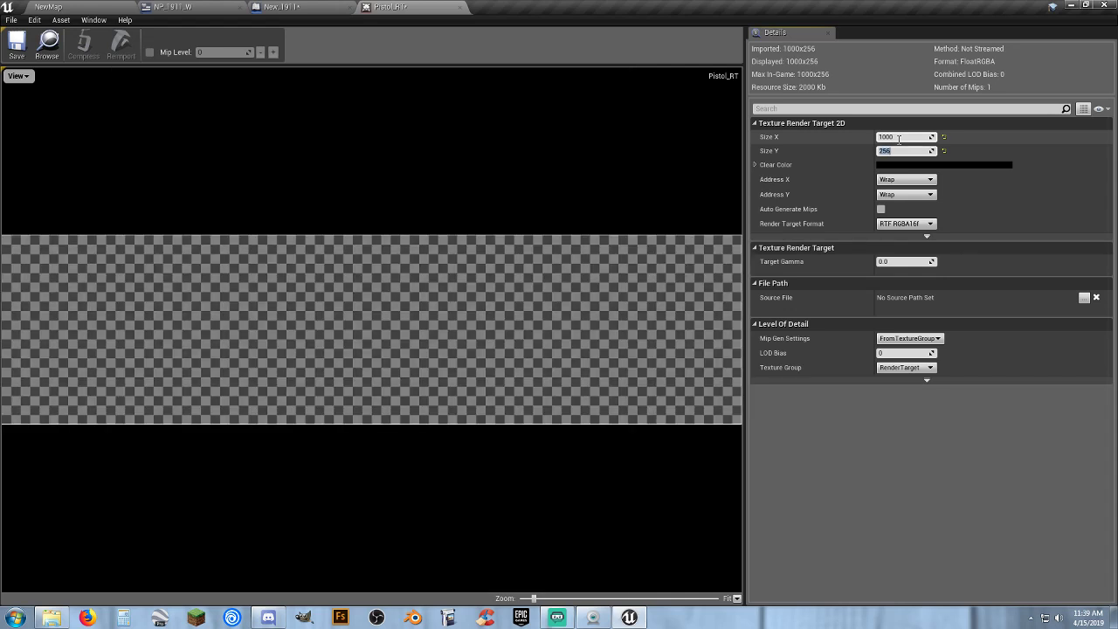
{"action": "type", "text": "1000"}
{"action": "key", "text": "Return"}
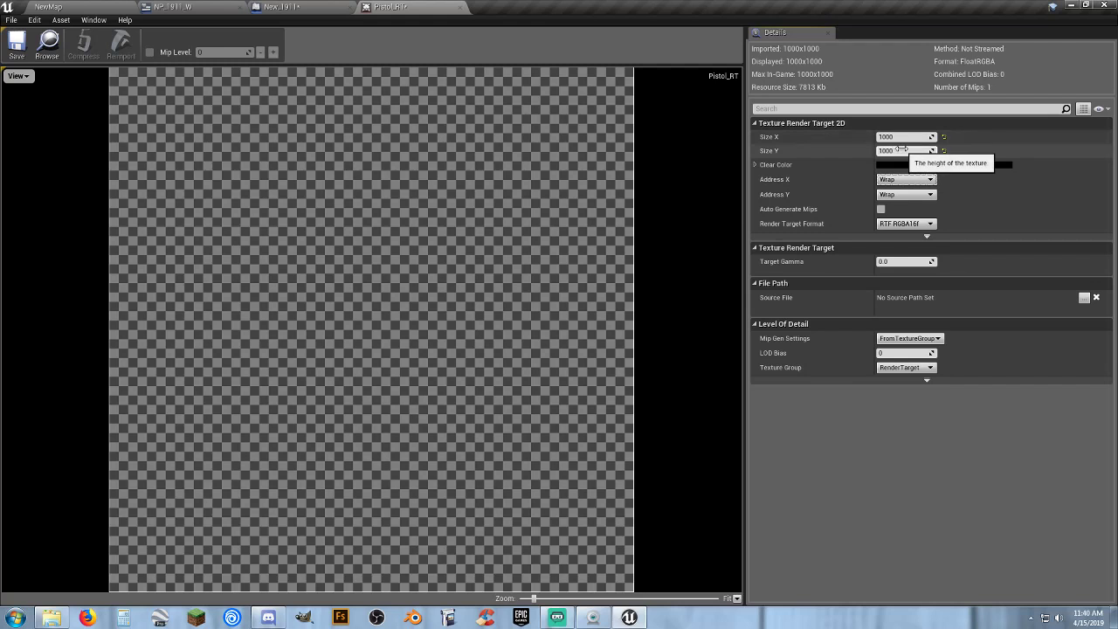
{"action": "left_click", "coordinate": [900, 150]}
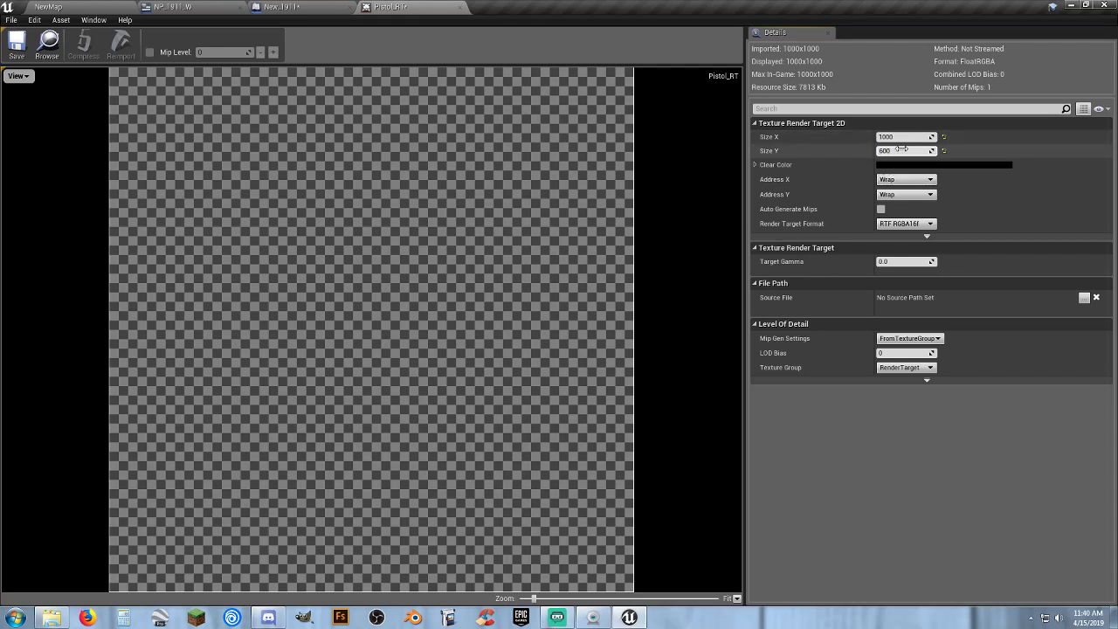
{"action": "type", "text": "600"}
{"action": "key", "text": "Return"}
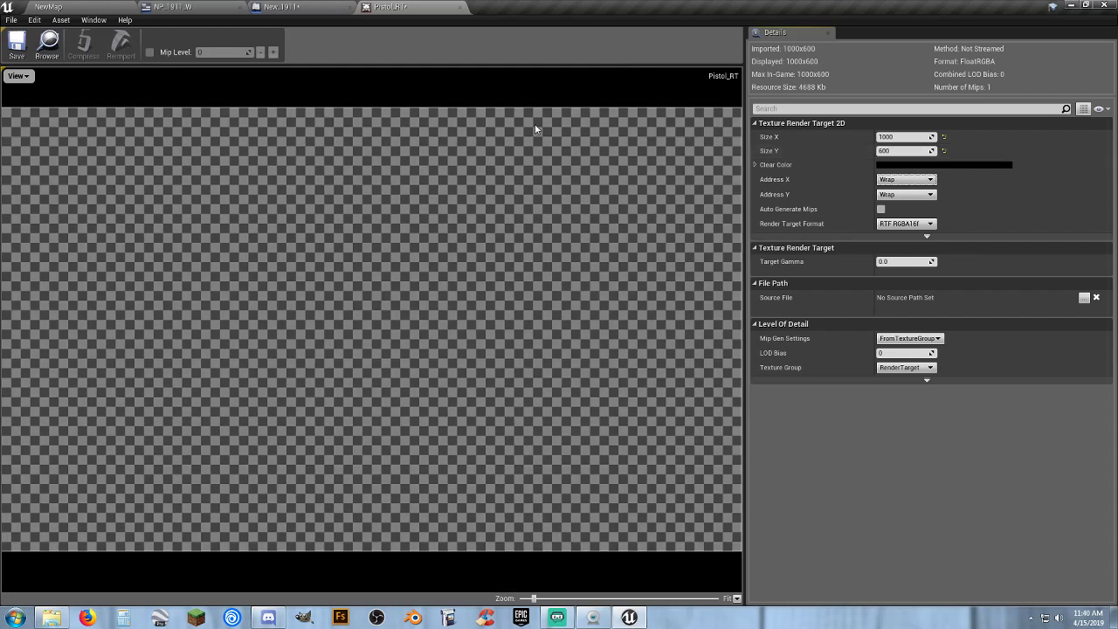
Compile and save the New_1911 blueprint and check the captured image in Pistol_RT.
{"action": "left_click", "coordinate": [317, 8]}
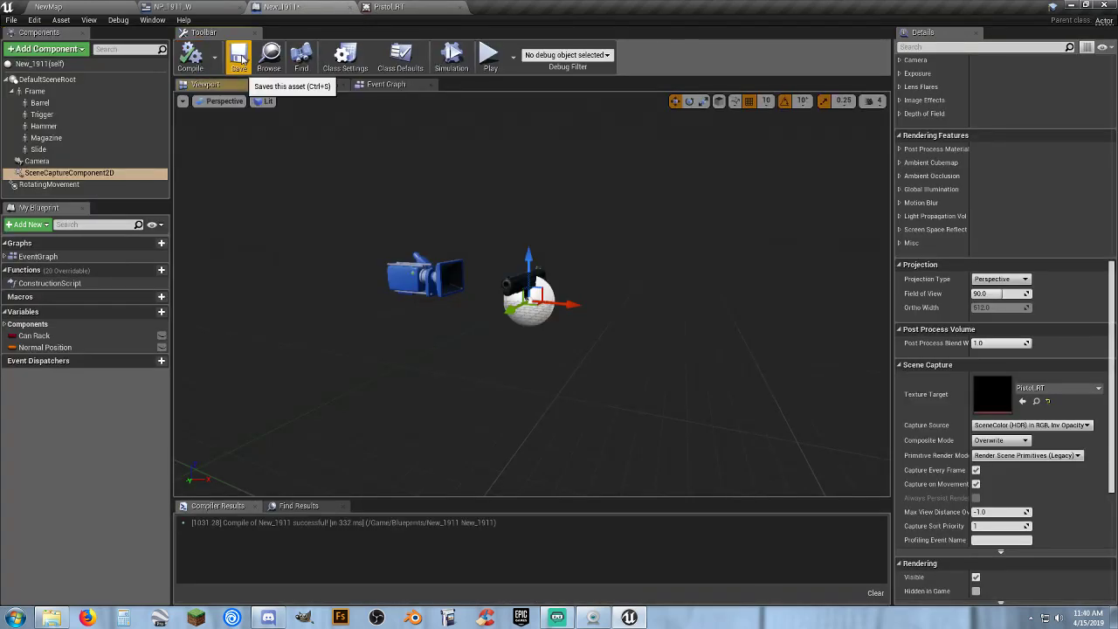
{"action": "left_click", "coordinate": [410, 8]}
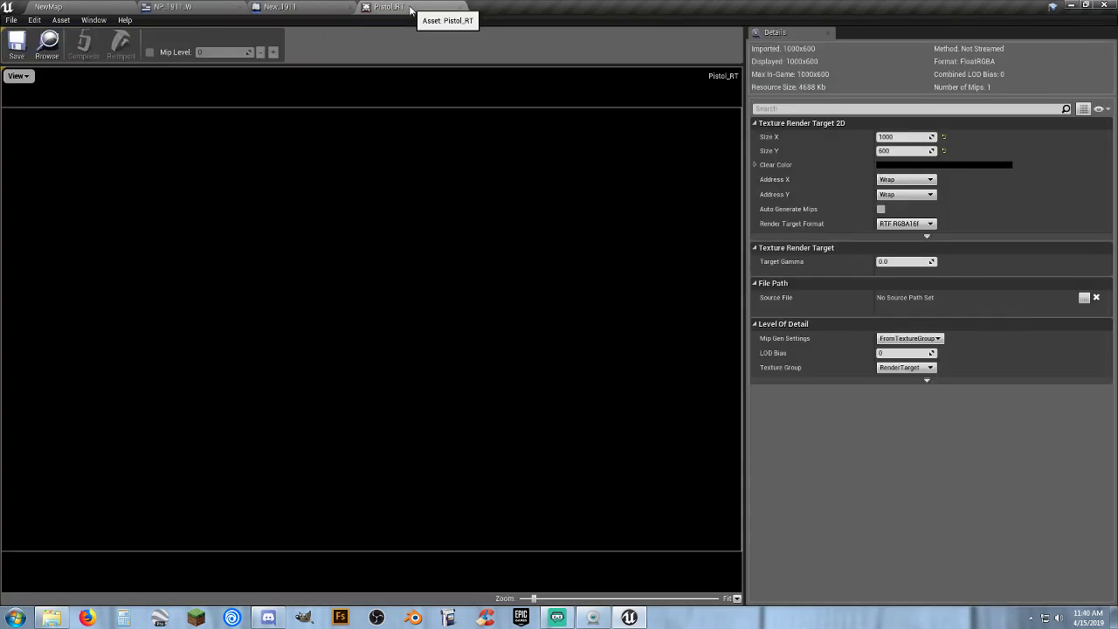
{"action": "left_click", "coordinate": [301, 7]}
Attach SceneCaptureComponent2D to the Camera component, compile and save the blueprint, and check Pistol_RT.
{"action": "left_click", "coordinate": [416, 276]}
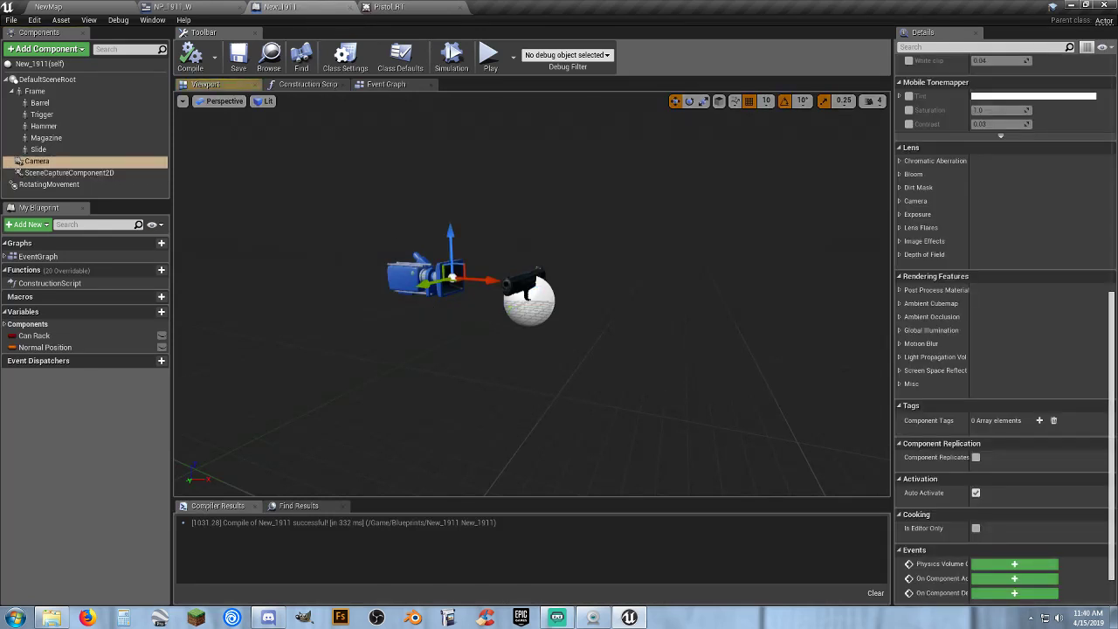
{"action": "mouse_move", "coordinate": [459, 317]}
{"action": "right_mouse_down"}
{"action": "mouse_move", "coordinate": [524, 317]}
{"action": "mouse_move", "coordinate": [458, 317]}
{"action": "right_mouse_up"}
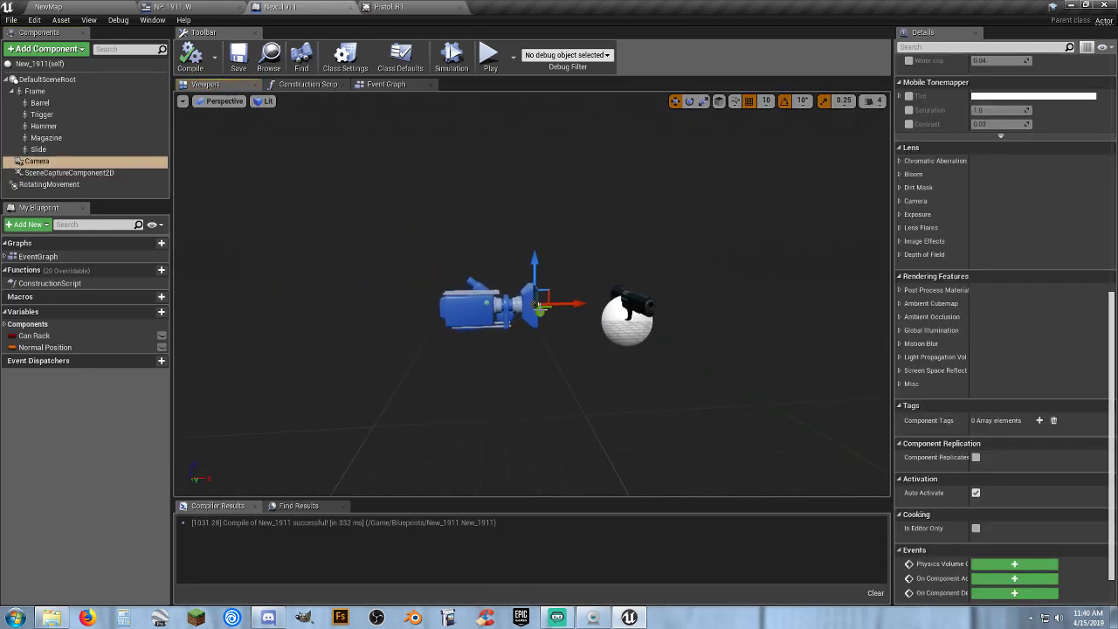
{"action": "left_click", "coordinate": [61, 173]}
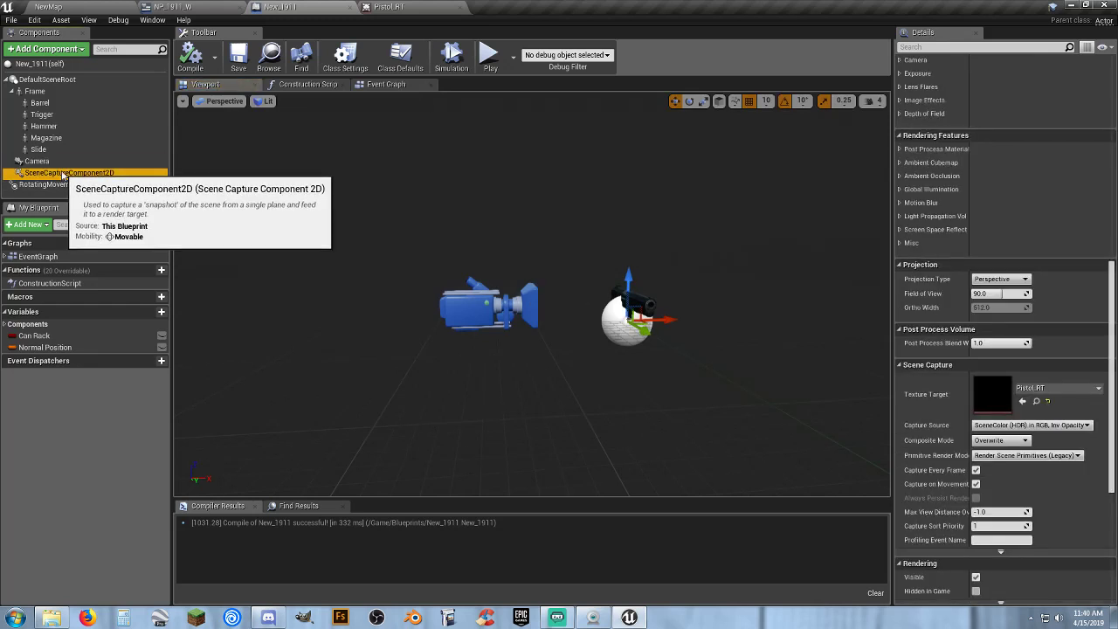
{"action": "left_click_drag", "start_coordinate": [61, 173], "coordinate": [37, 162]}
{"action": "left_click", "coordinate": [97, 386]}
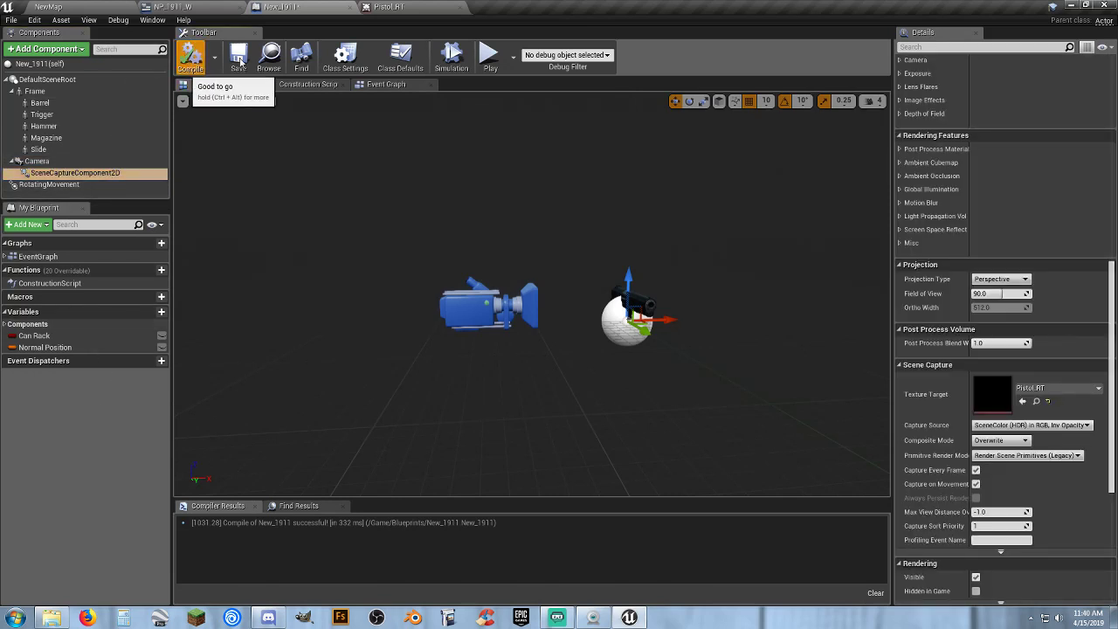
{"action": "left_click", "coordinate": [379, 8]}
{"action": "left_click", "coordinate": [327, 7]}
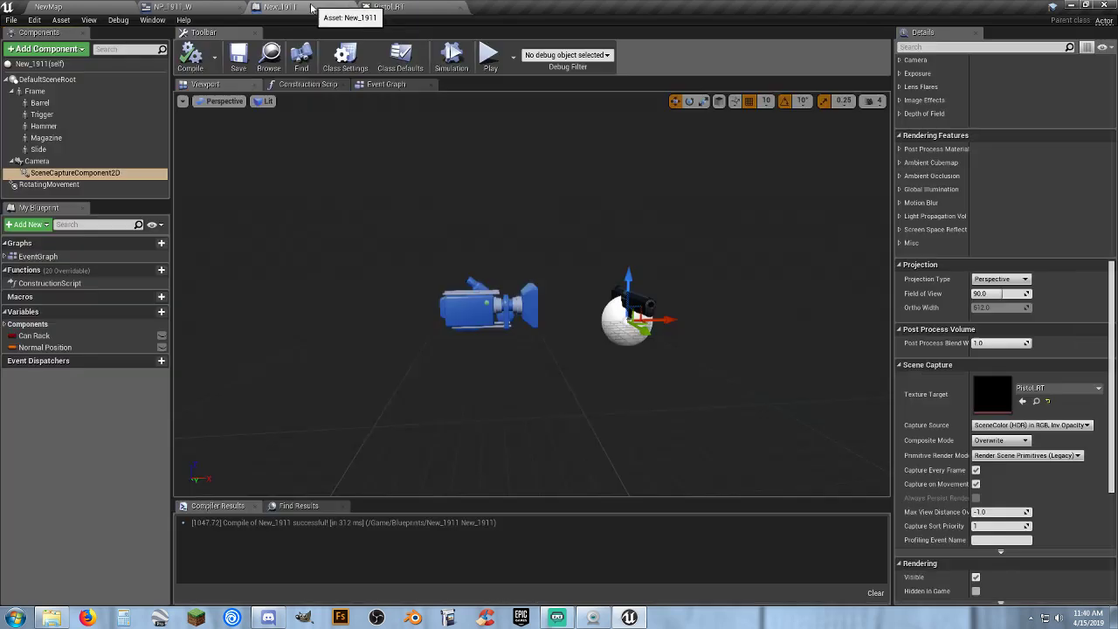
Move the Camera slightly away from the pistol along its X axis, compile and save, and check the view in Pistol_RT.
{"action": "right_click_drag", "start_coordinate": [497, 355], "coordinate": [594, 355]}
{"action": "left_click", "coordinate": [438, 298]}
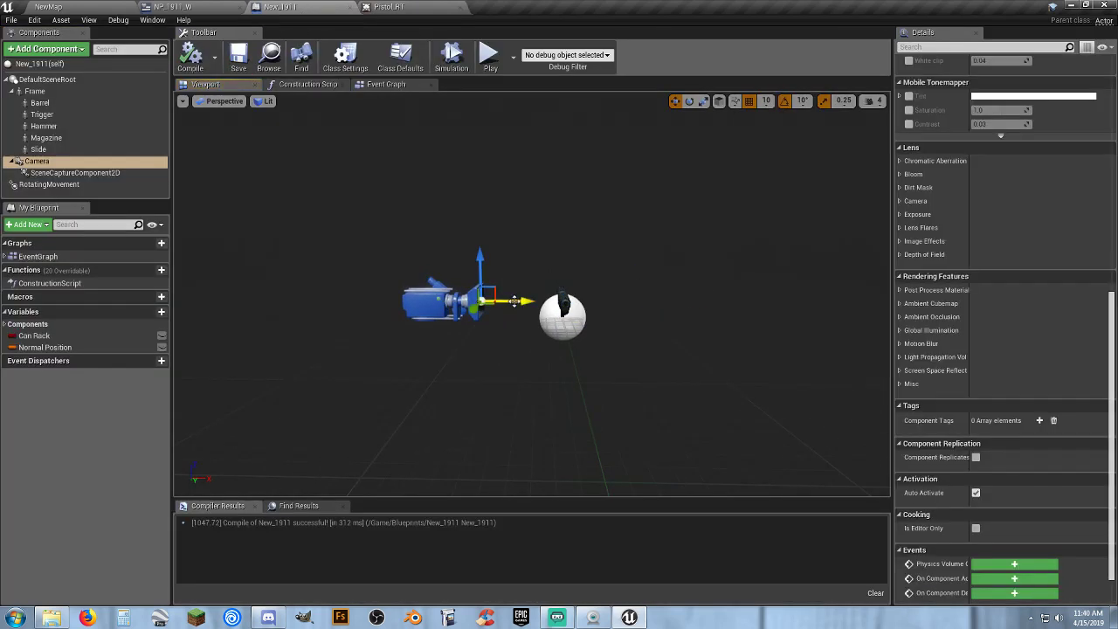
{"action": "left_click_drag", "start_coordinate": [515, 301], "coordinate": [507, 301]}
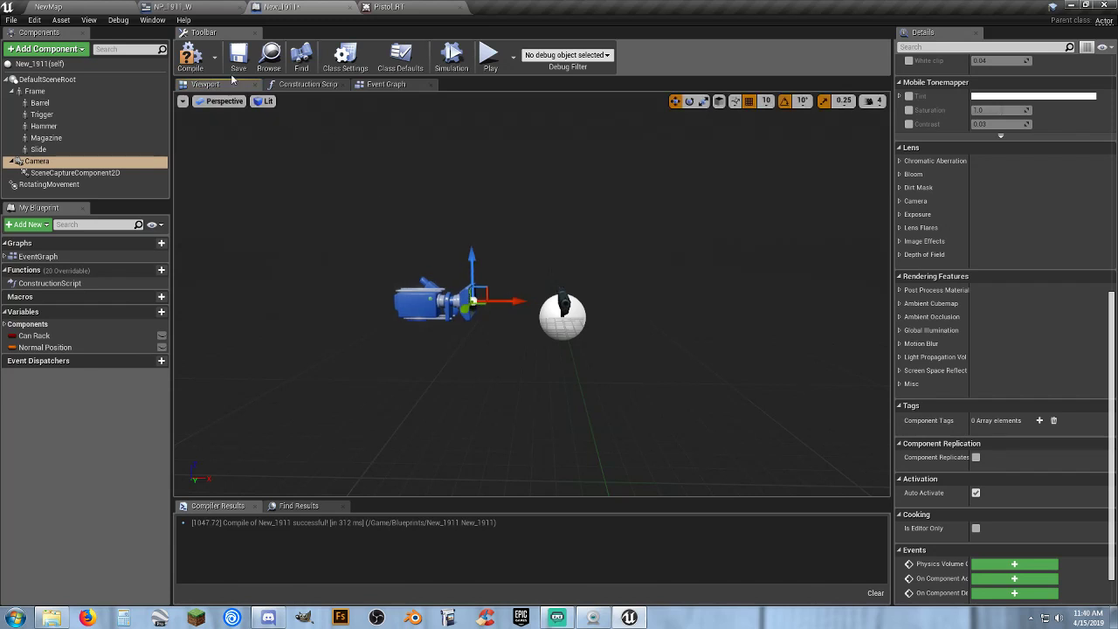
{"action": "left_click", "coordinate": [190, 56]}
{"action": "left_click", "coordinate": [237, 58]}
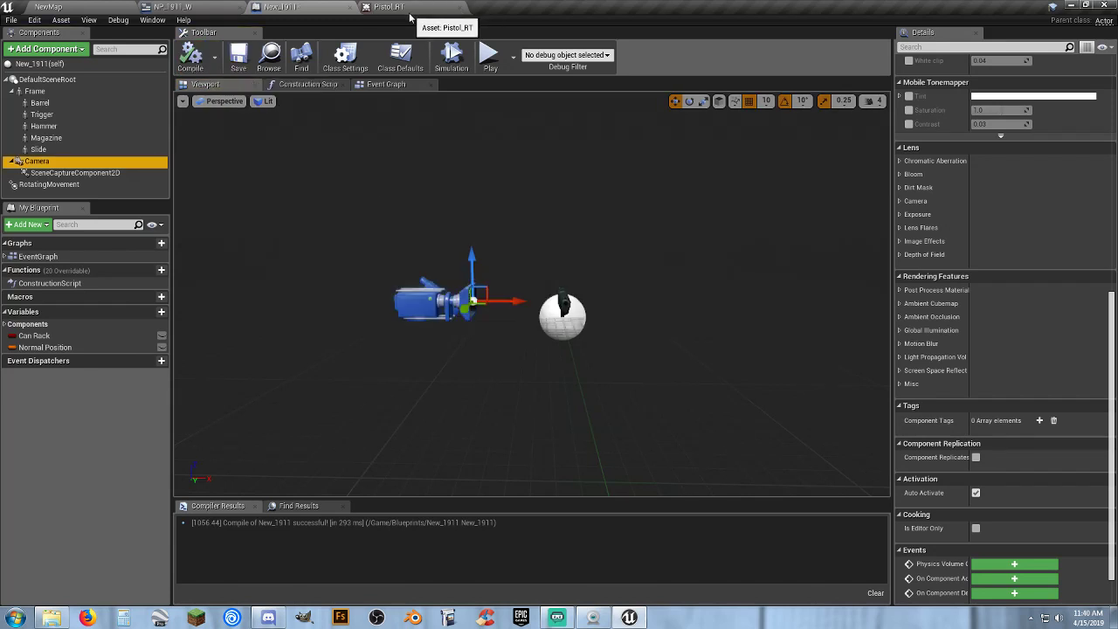
{"action": "left_click", "coordinate": [389, 7]}
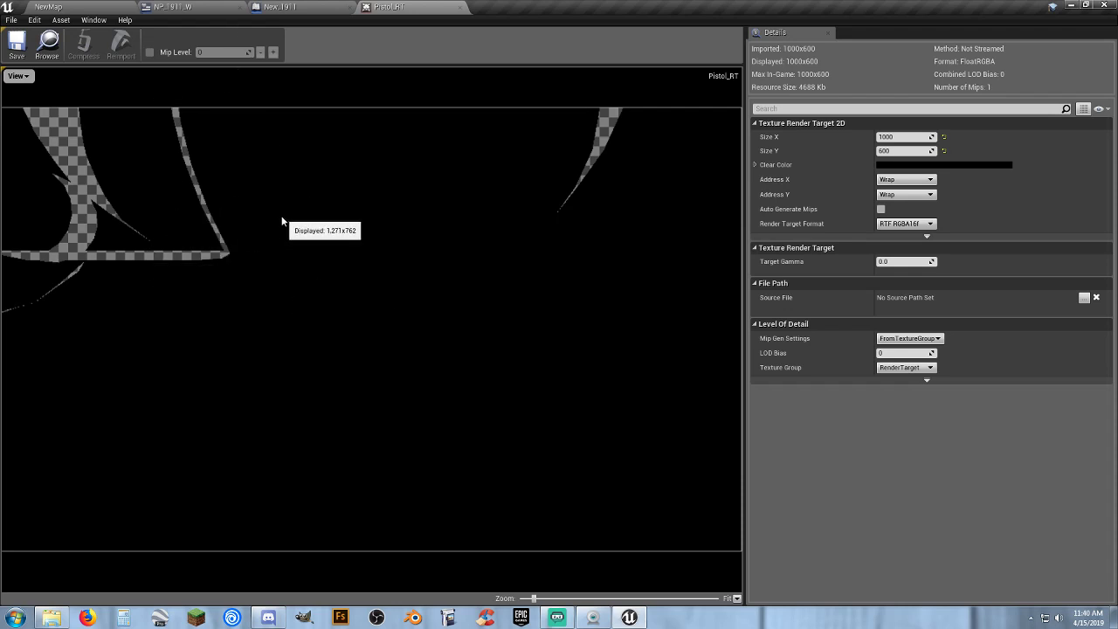
Move the Camera about 260 units farther back from the pistol, compile and save, and check the framing in Pistol_RT.
{"action": "left_click", "coordinate": [308, 8]}
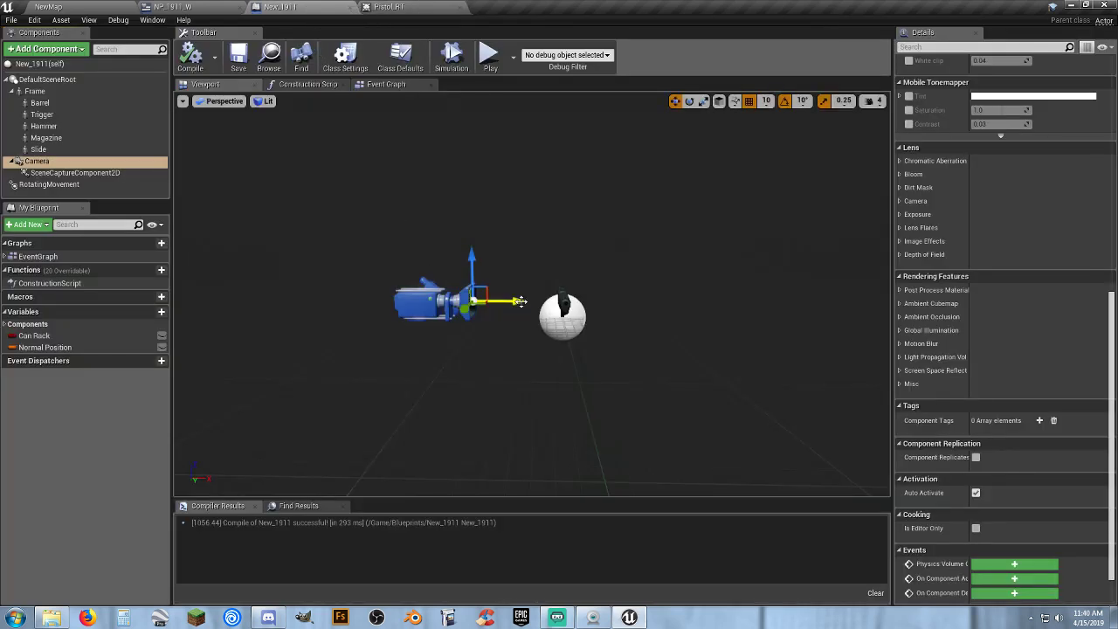
{"action": "left_click_drag", "start_coordinate": [520, 301], "coordinate": [404, 292]}
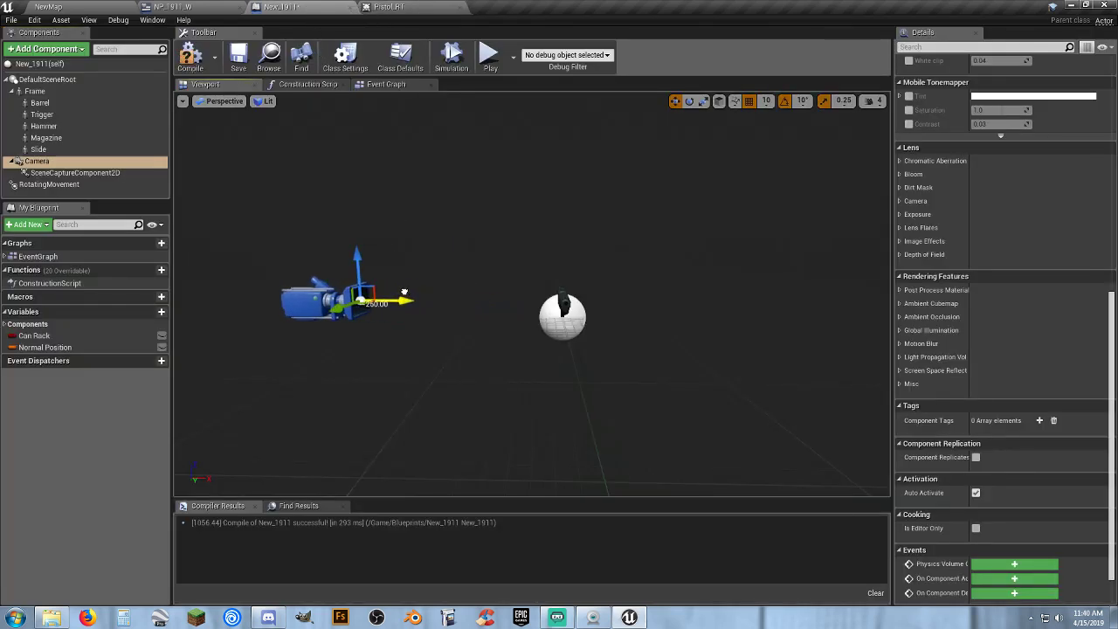
{"action": "left_click", "coordinate": [191, 56]}
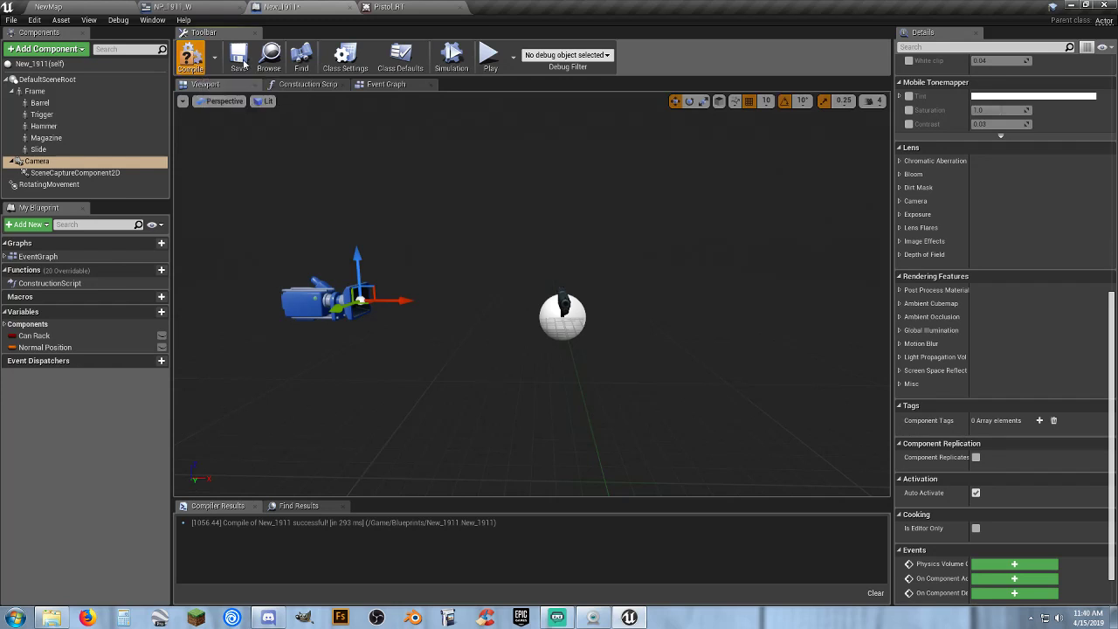
{"action": "left_click", "coordinate": [389, 7]}
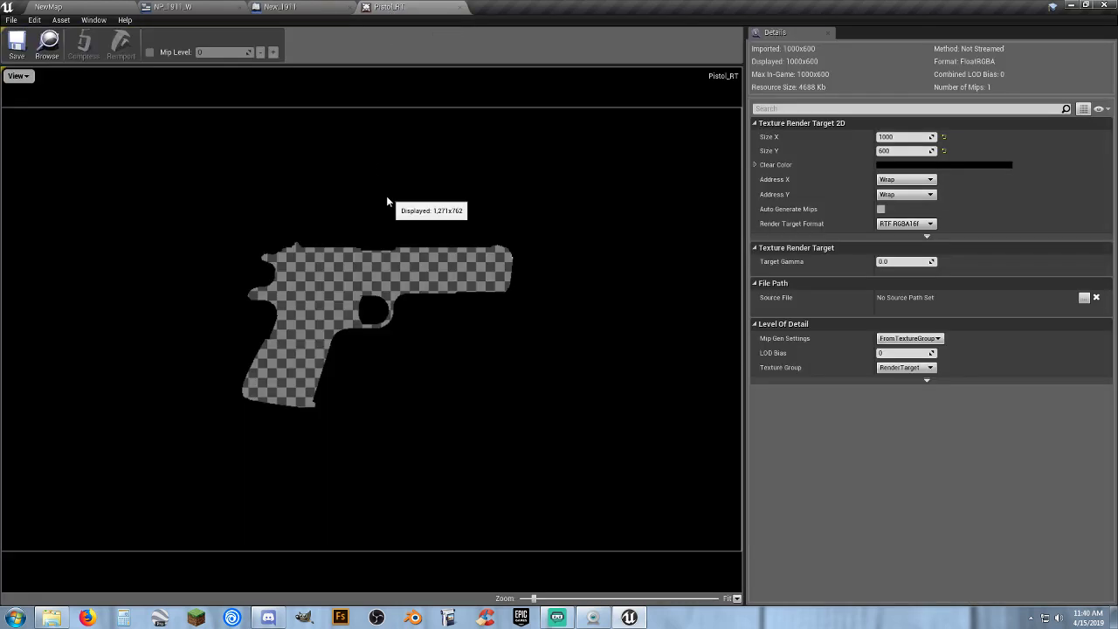
Move the Camera partway back toward the pistol, compile and save the blueprint, and check the larger framing in Pistol_RT.
{"action": "left_click", "coordinate": [284, 7]}
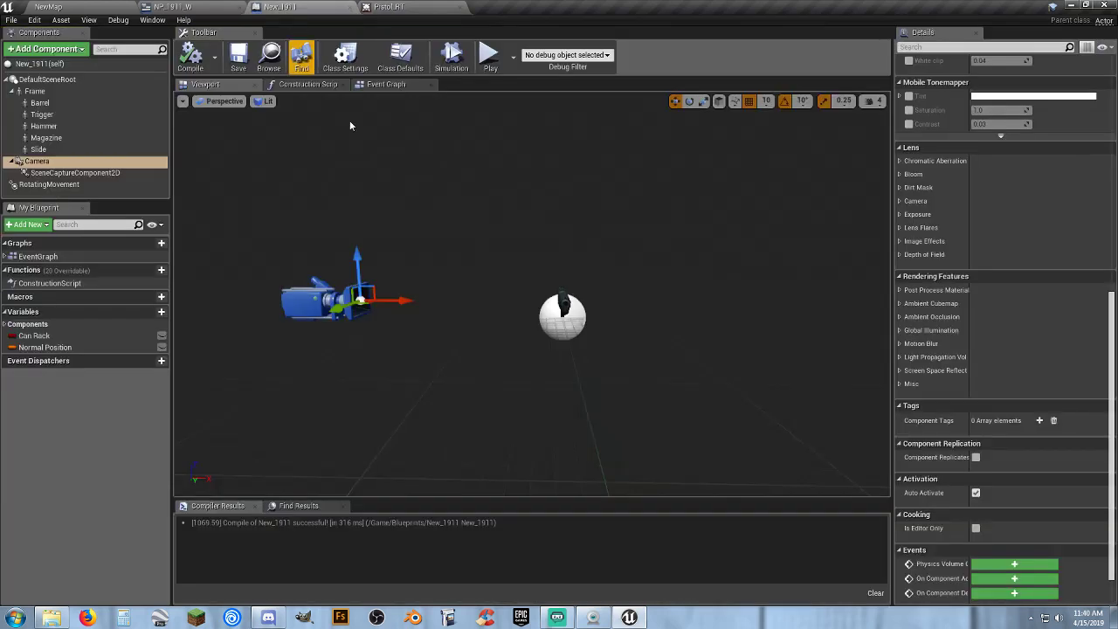
{"action": "left_click_drag", "start_coordinate": [409, 297], "coordinate": [451, 299]}
{"action": "left_click", "coordinate": [190, 57]}
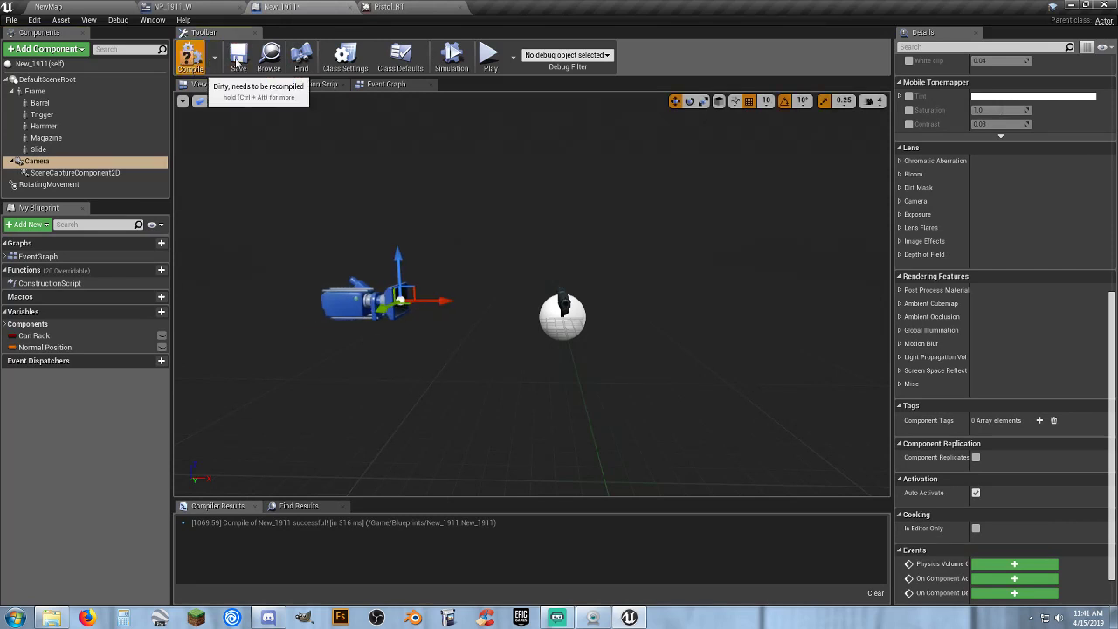
{"action": "left_click", "coordinate": [238, 60]}
{"action": "left_click", "coordinate": [386, 7]}
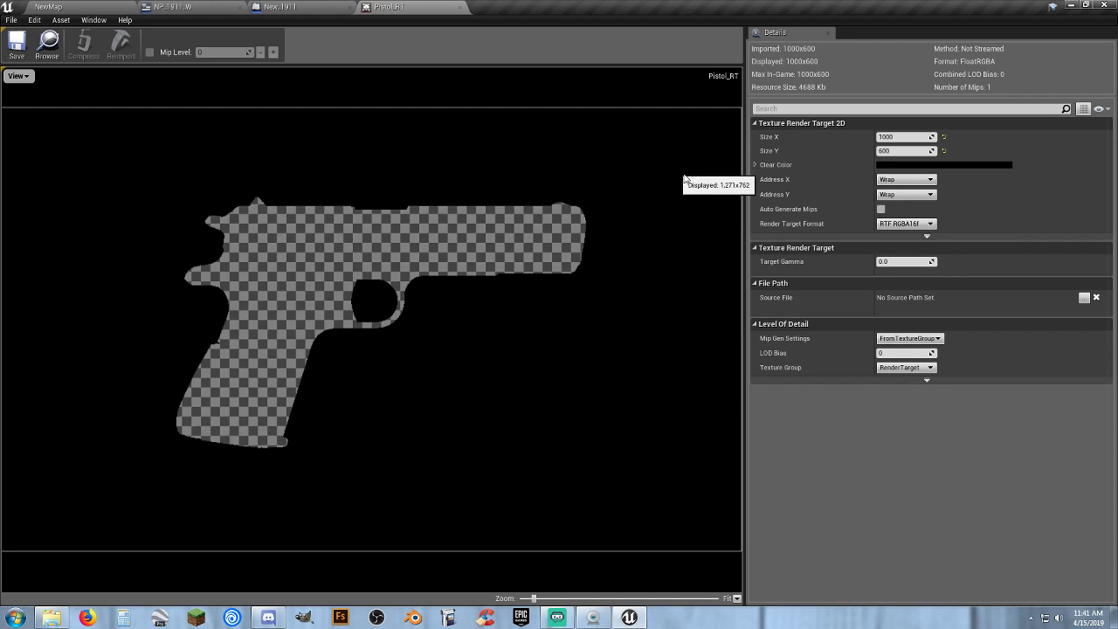
Bring the Camera a little closer so the pistol nearly fills Pistol_RT, compiling and saving the blueprint.
{"action": "left_click", "coordinate": [278, 7]}
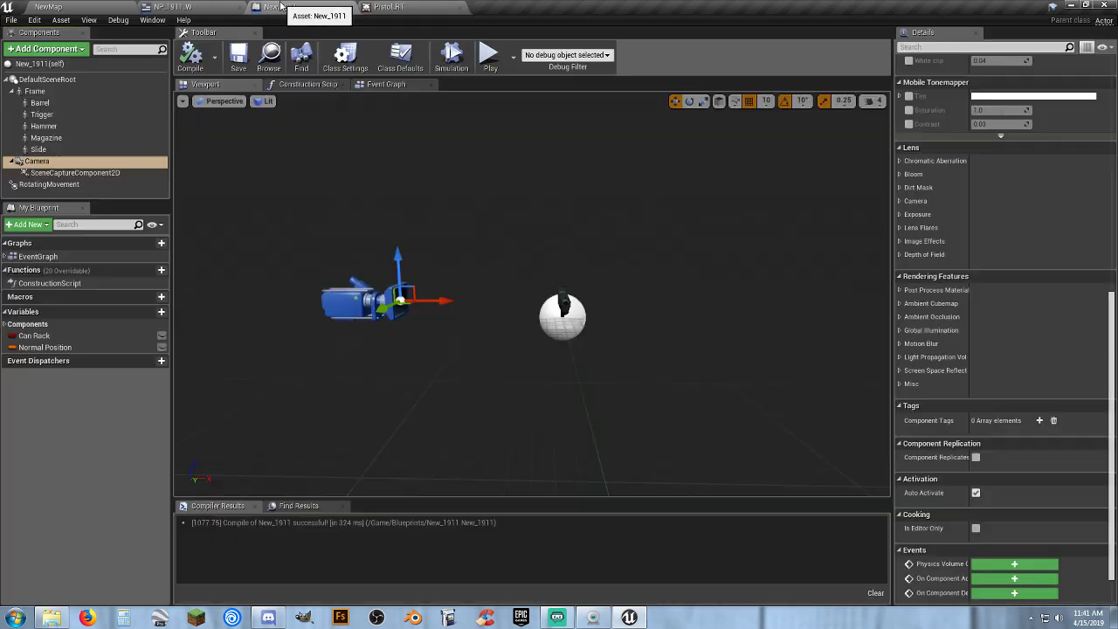
{"action": "left_click_drag", "start_coordinate": [446, 297], "coordinate": [469, 301]}
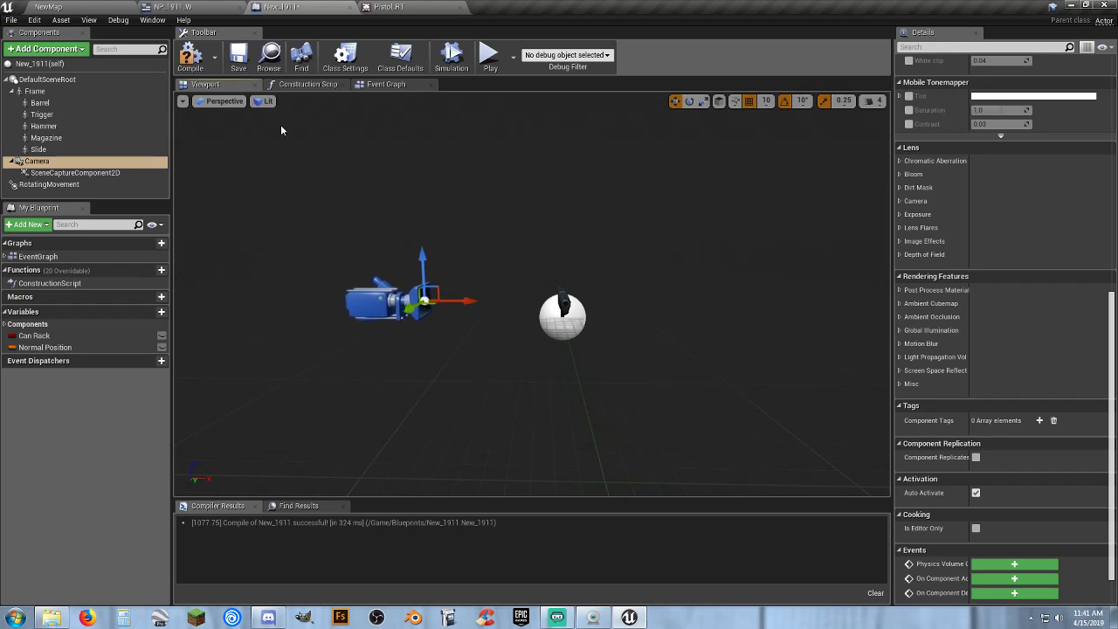
{"action": "left_click", "coordinate": [236, 57]}
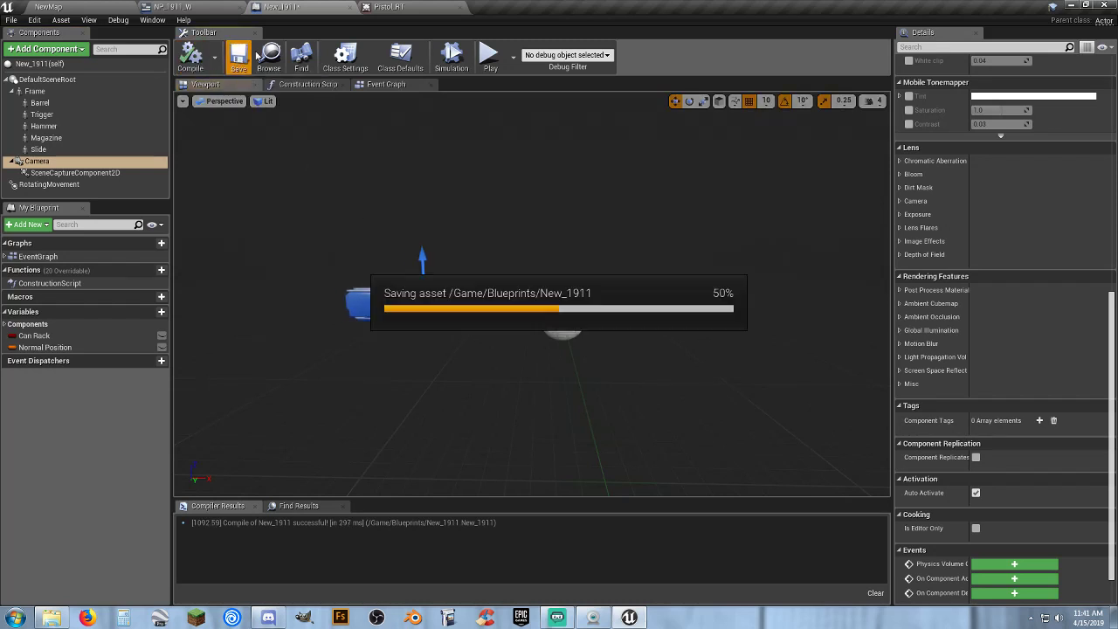
{"action": "left_click", "coordinate": [389, 7]}
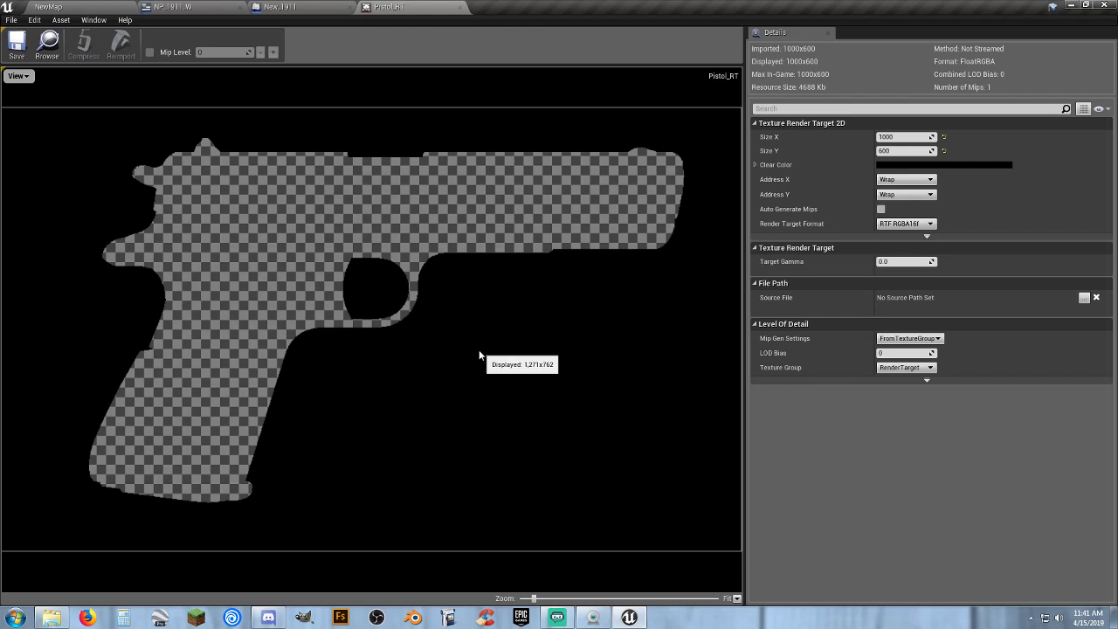
Save the Pistol_RT render target and close both its editor and the New_1911 blueprint editor.
{"action": "left_click", "coordinate": [22, 44]}
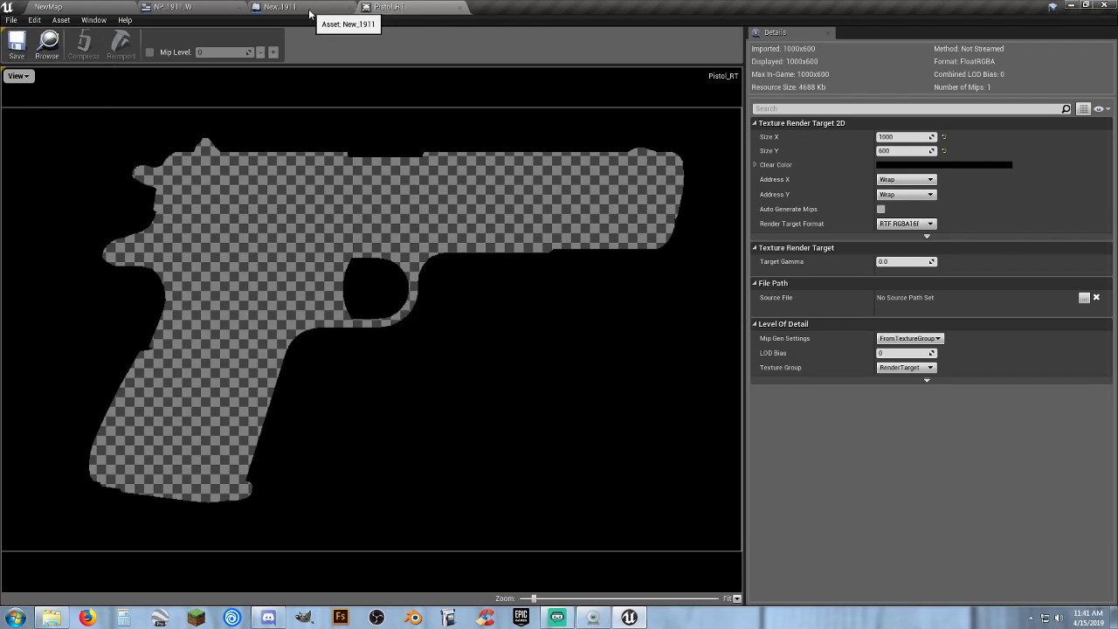
{"action": "left_click", "coordinate": [459, 7]}
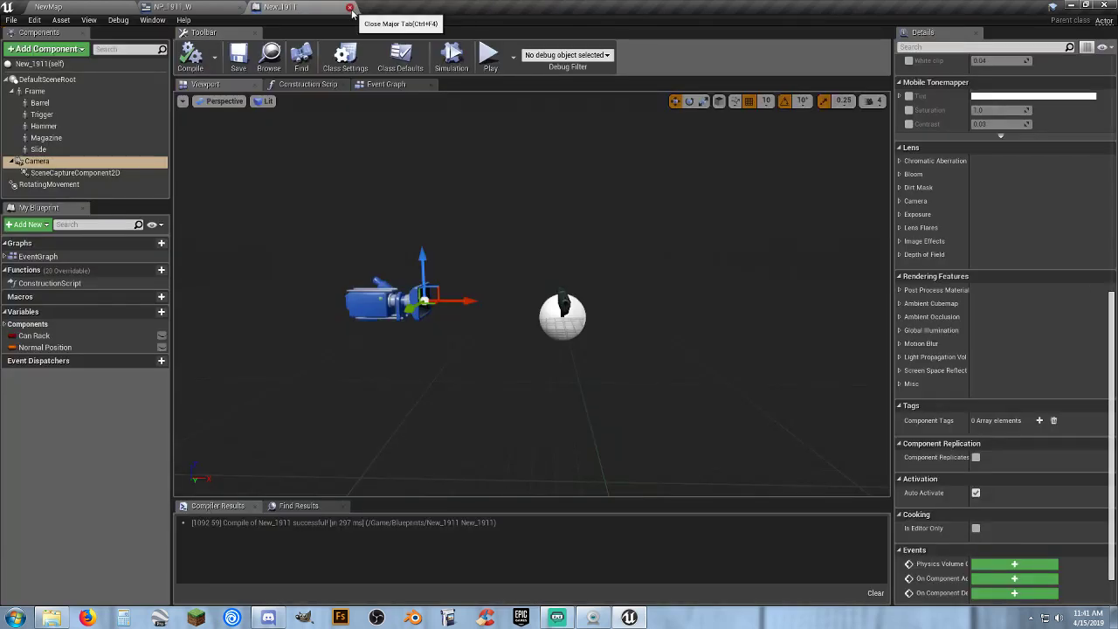
{"action": "left_click", "coordinate": [350, 7]}
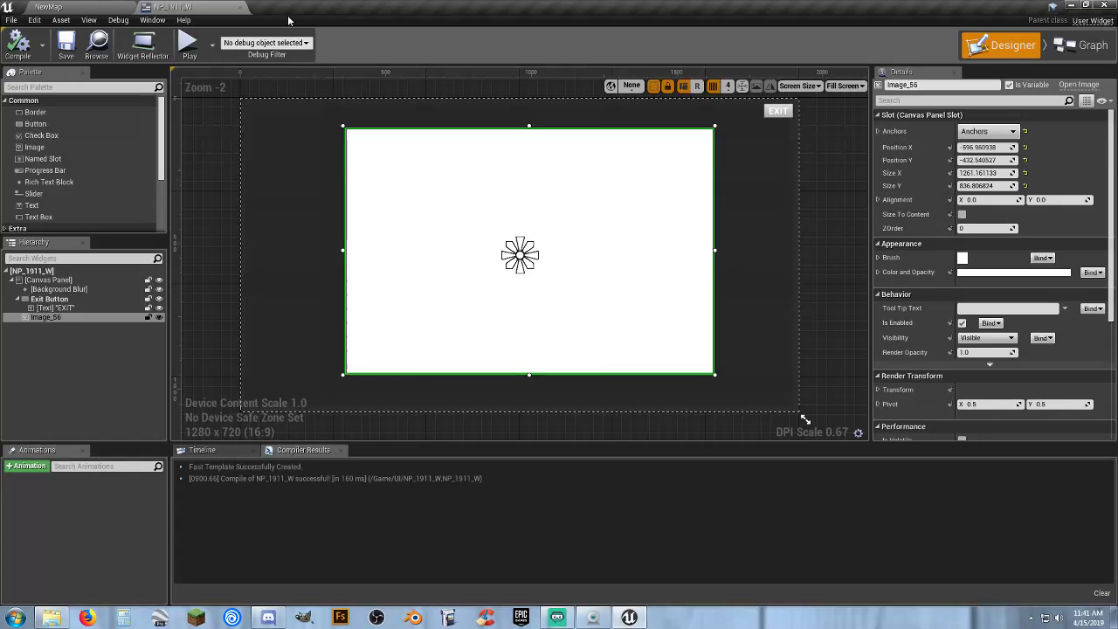
Create a material named Pistol_RT_Mat from the Pistol_RT render target in the Images folder.
{"action": "left_click", "coordinate": [90, 7]}
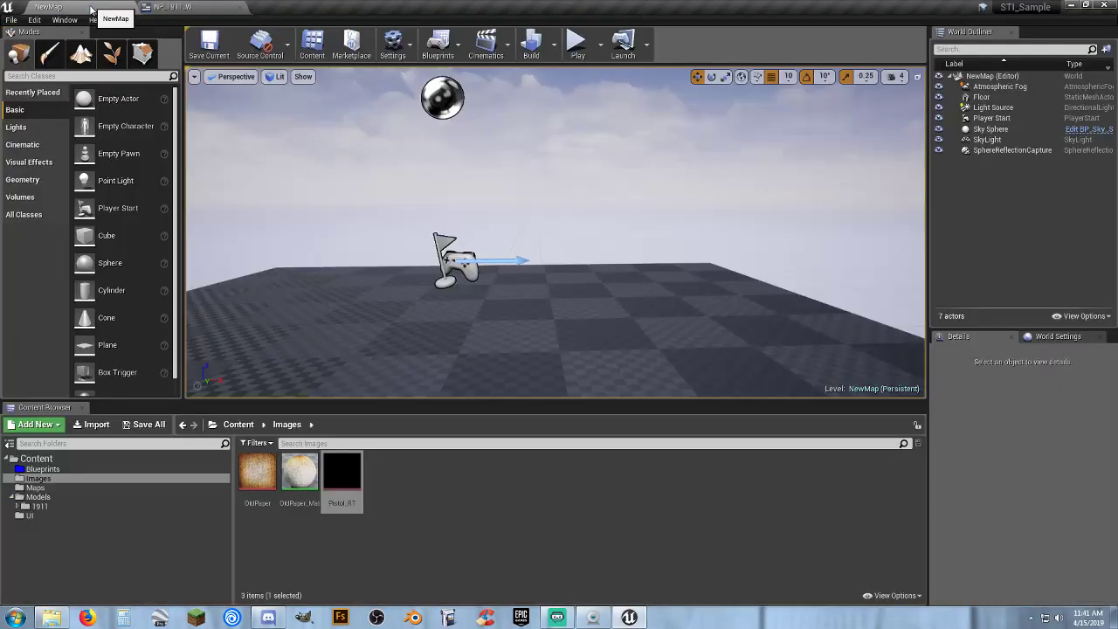
{"action": "right_click", "coordinate": [353, 503]}
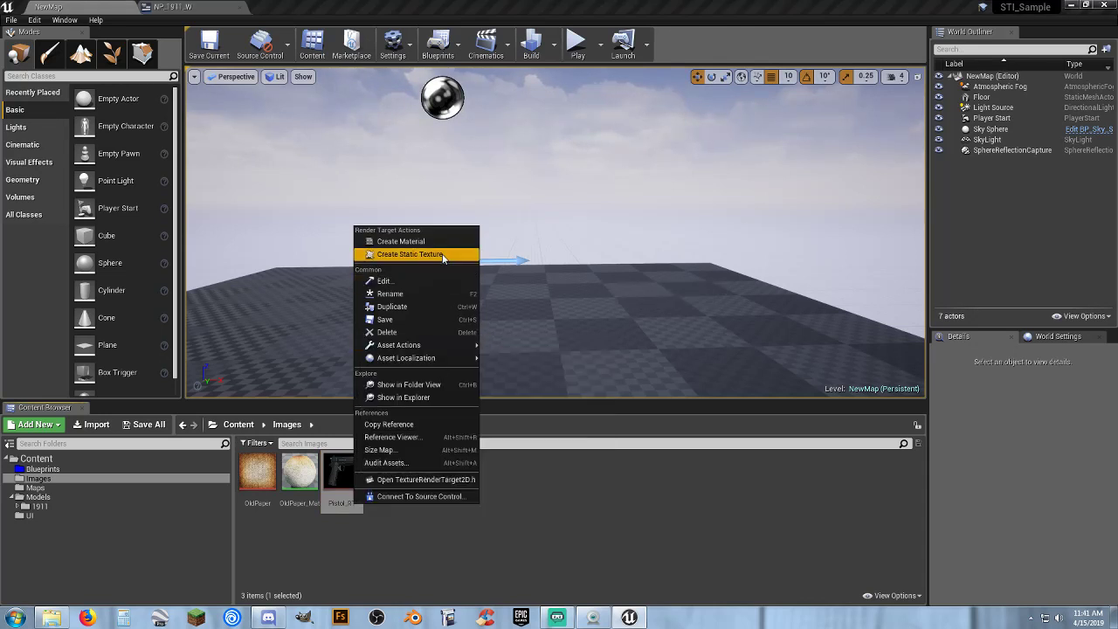
{"action": "left_click", "coordinate": [397, 241]}
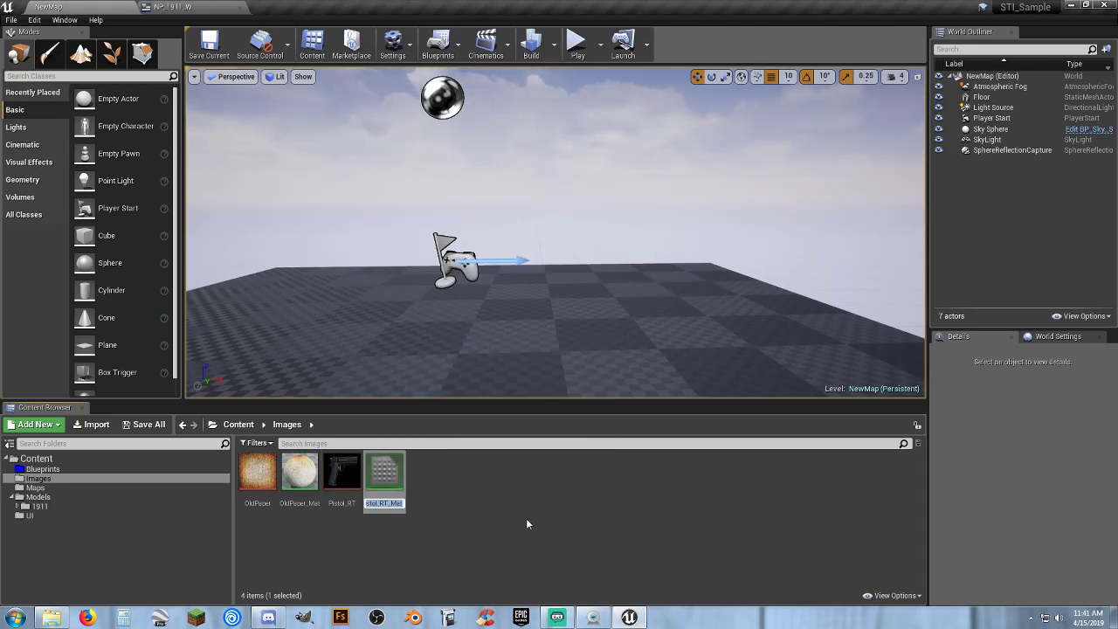
{"action": "key", "text": "Return"}
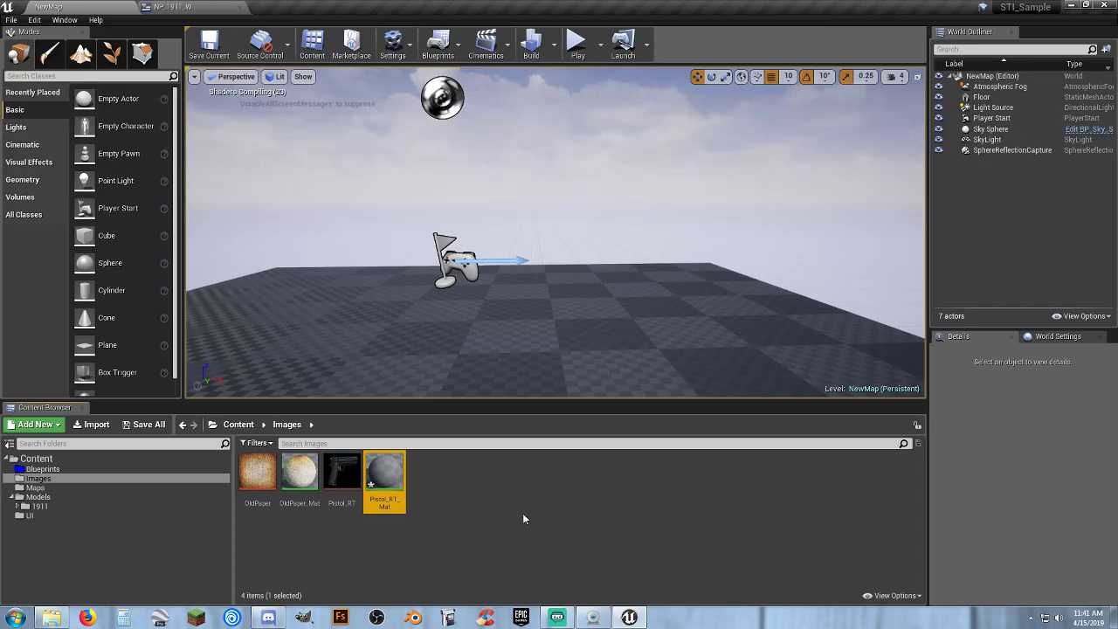
Open Pistol_RT_Mat, move its Texture Sample node farther from the material output, then save and close the material.
{"action": "key", "text": "Return"}
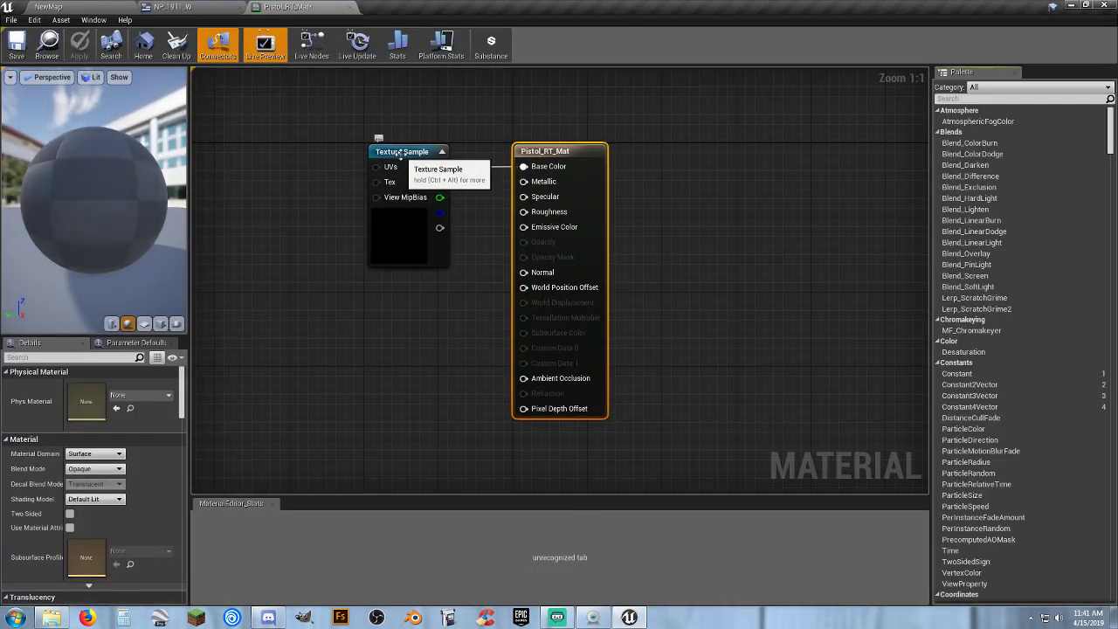
{"action": "left_click", "coordinate": [384, 156]}
{"action": "left_click_drag", "start_coordinate": [384, 156], "coordinate": [319, 156]}
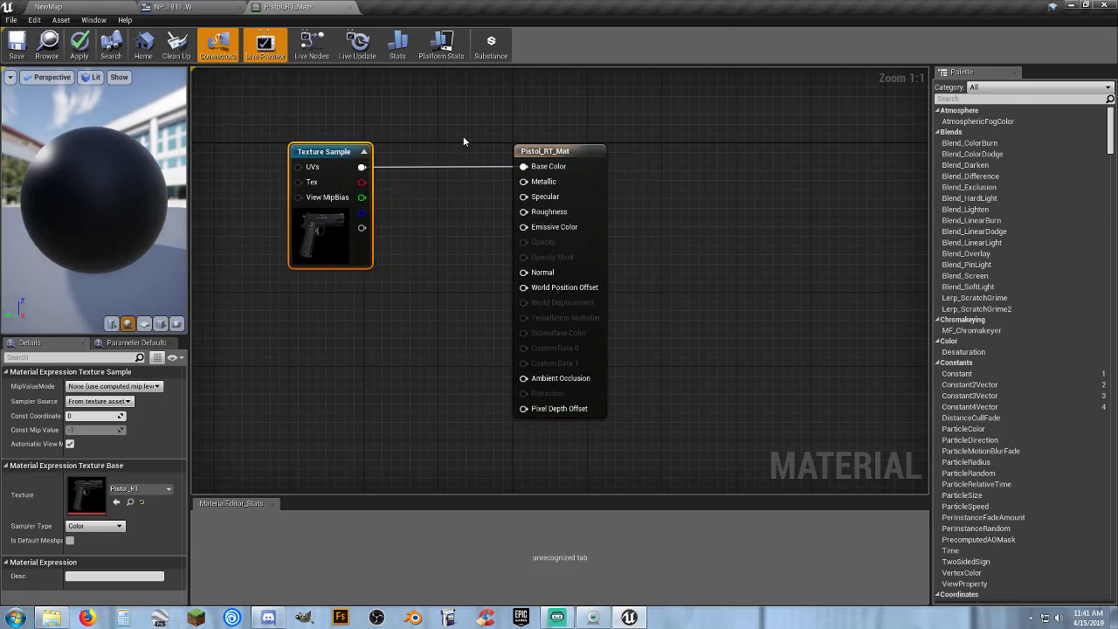
{"action": "left_click", "coordinate": [16, 43]}
{"action": "left_click", "coordinate": [351, 7]}
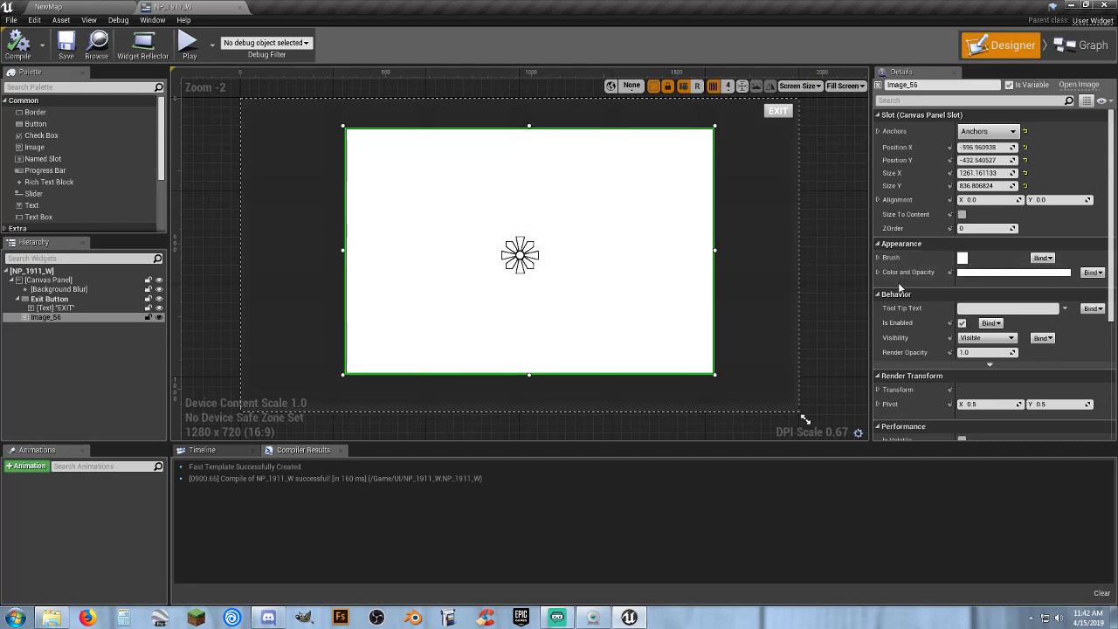
Assign Pistol_RT_Mat to the image's brush in NP_1911_W, change its material domain to User Interface, and compile the widget.
{"action": "left_click", "coordinate": [878, 258]}
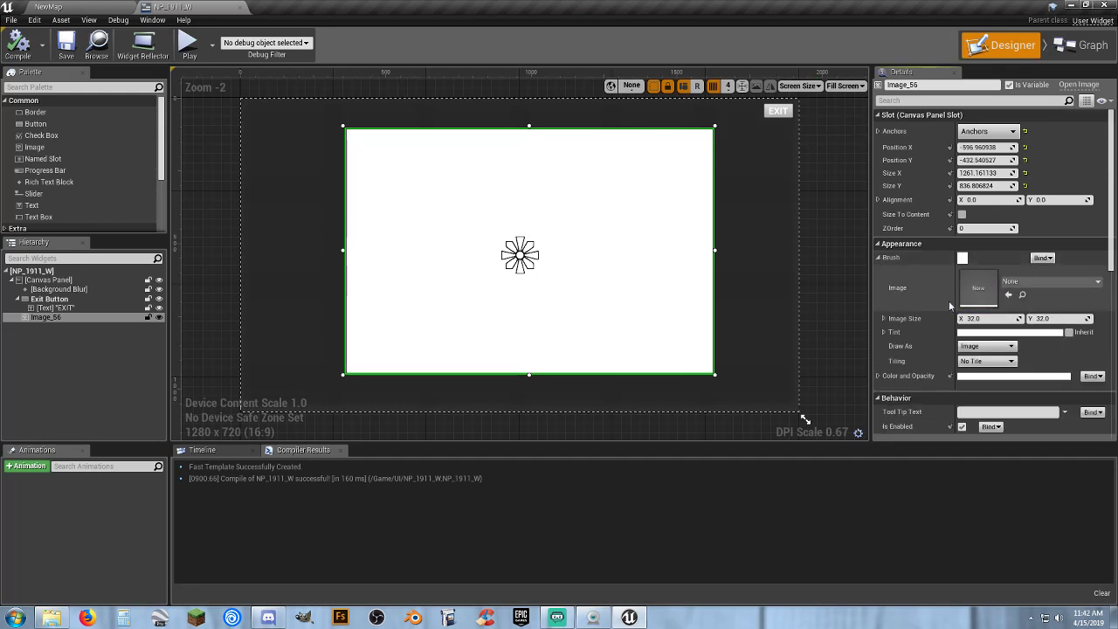
{"action": "left_click", "coordinate": [1034, 280]}
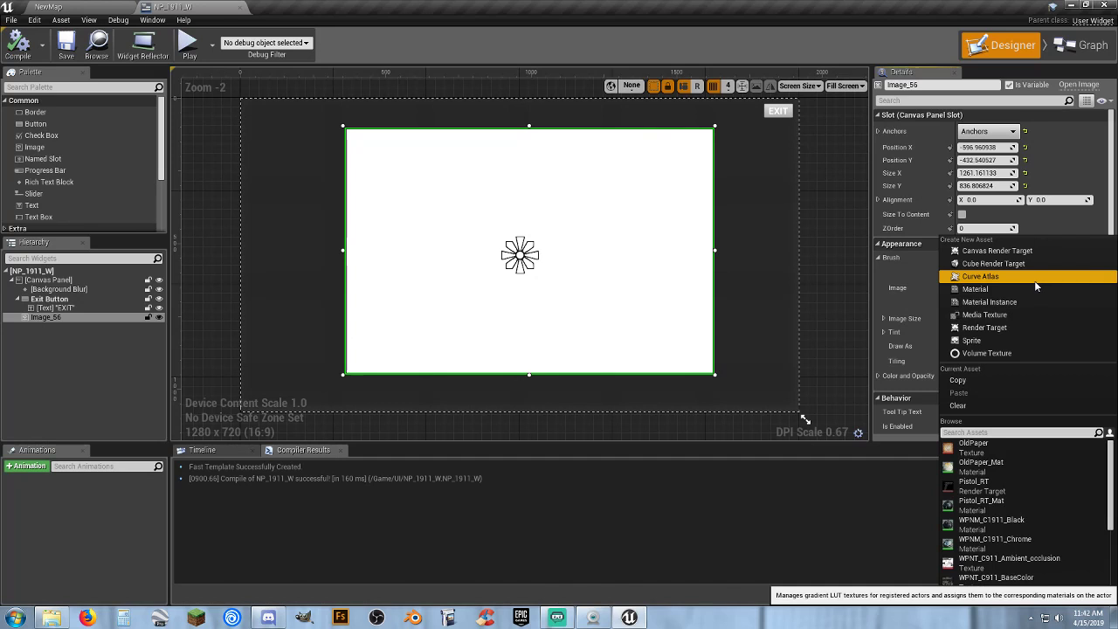
{"action": "left_click", "coordinate": [981, 503]}
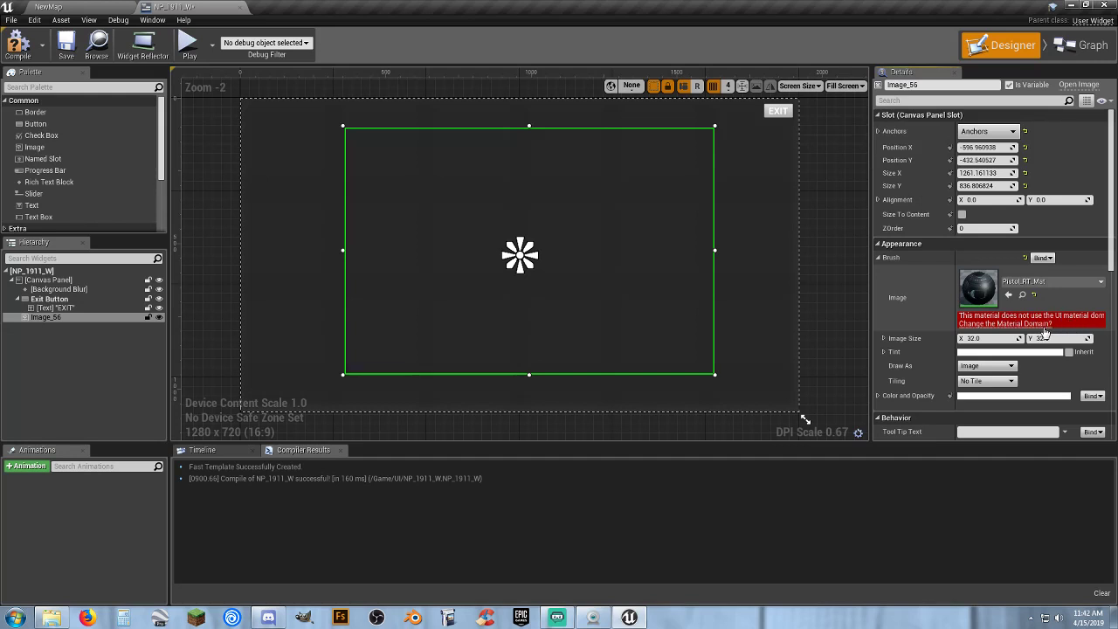
{"action": "left_click", "coordinate": [1007, 324]}
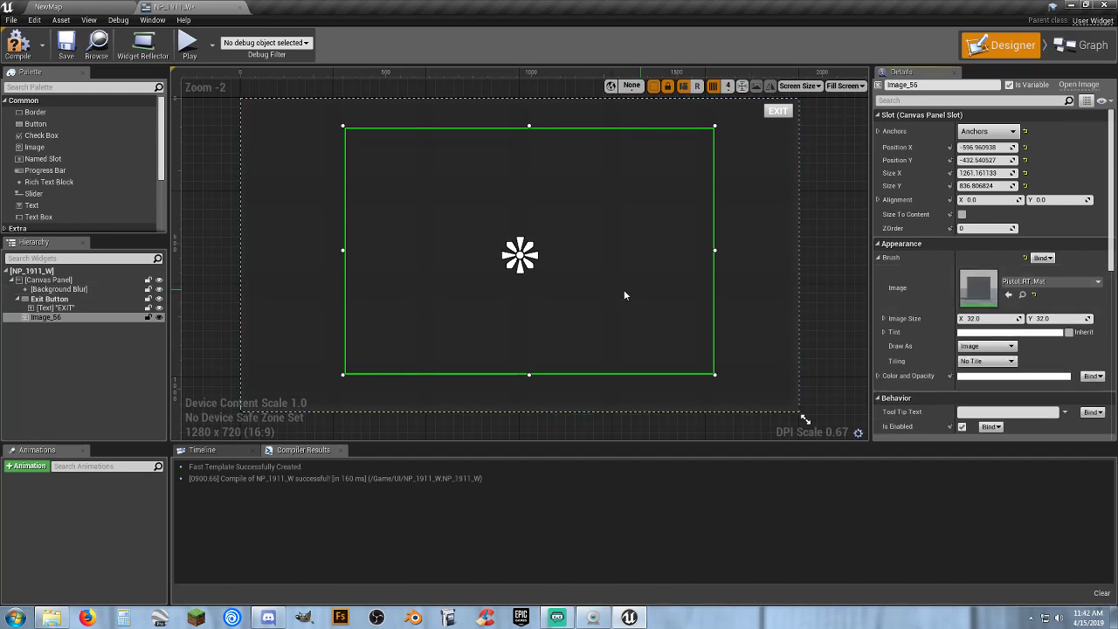
{"action": "left_click", "coordinate": [17, 44]}
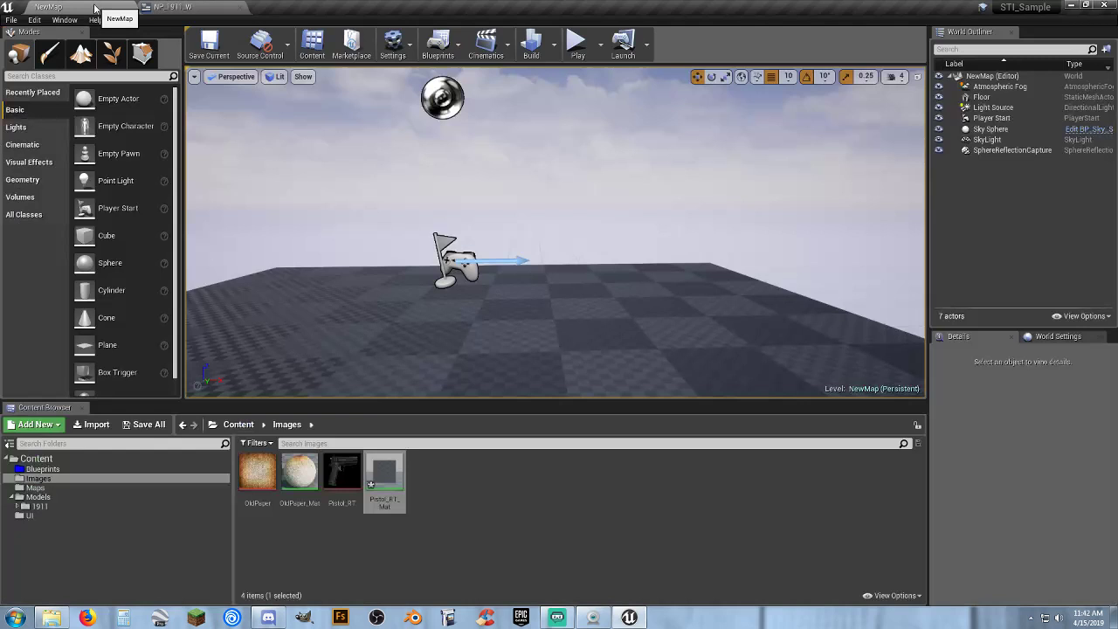
Connect the Texture Sample's colour output to Final Color in Pistol_RT_Mat, then save and close the material.
{"action": "left_click", "coordinate": [48, 6]}
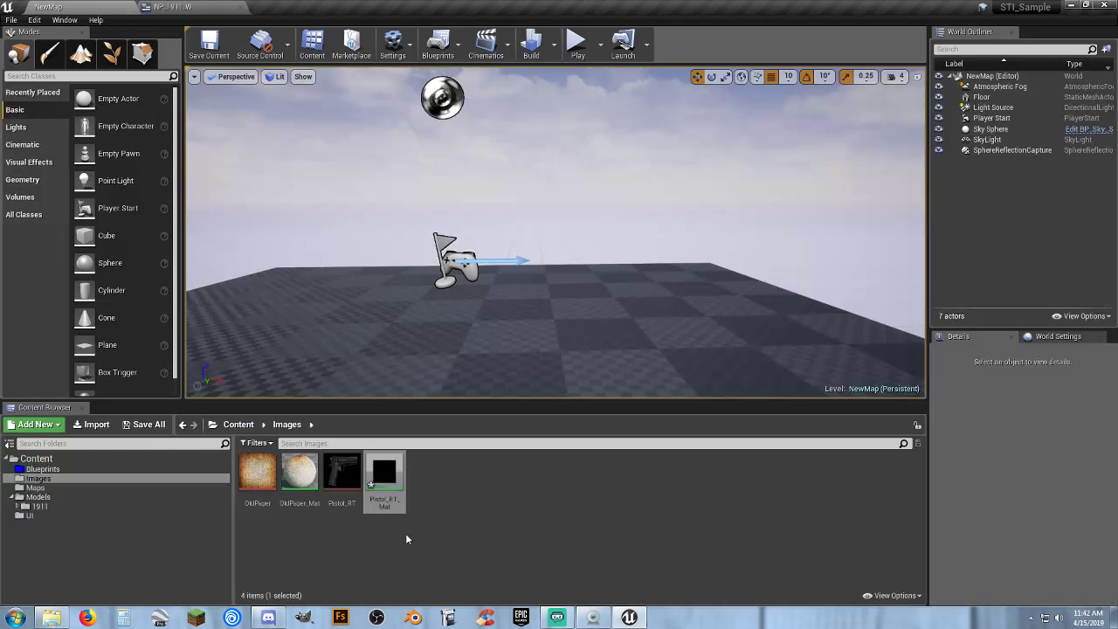
{"action": "double_click", "coordinate": [384, 474]}
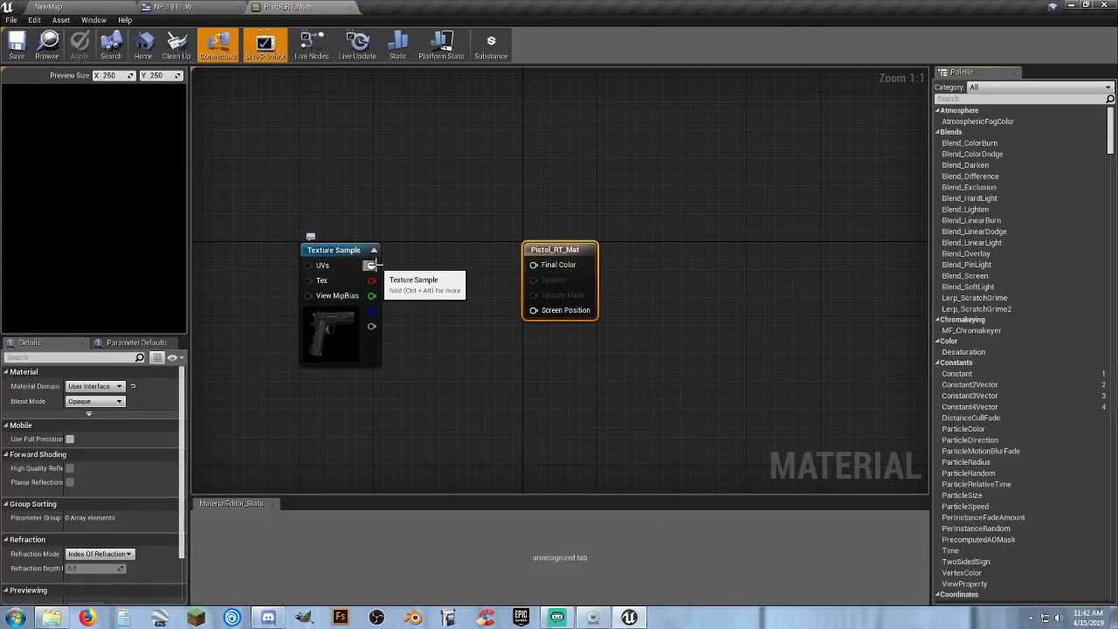
{"action": "left_click_drag", "start_coordinate": [375, 264], "coordinate": [532, 264]}
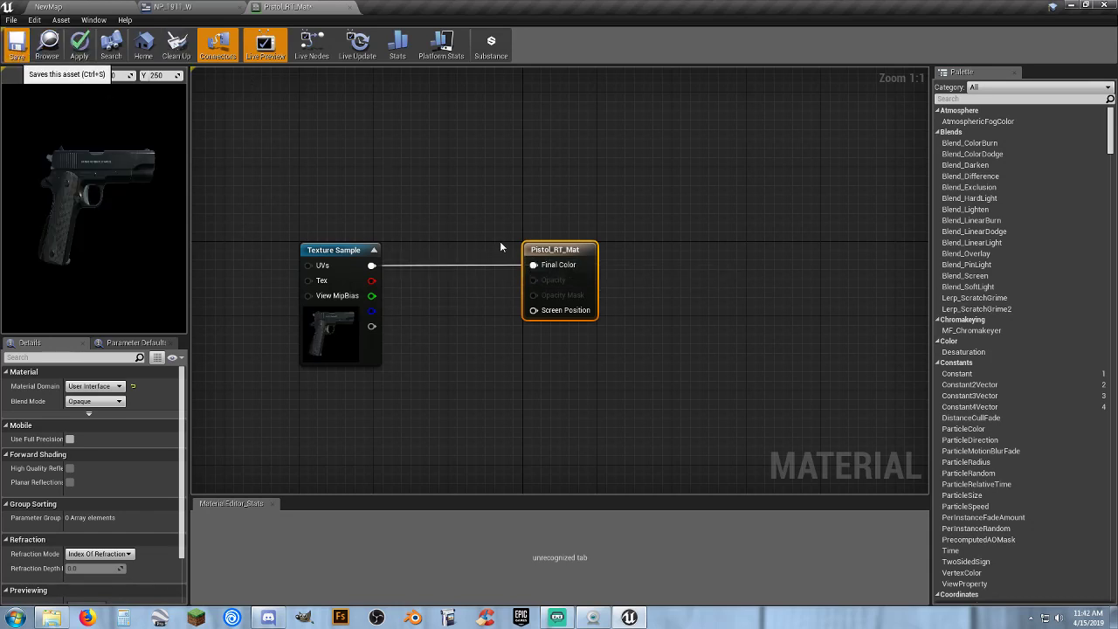
{"action": "key", "text": "ctrl+s"}
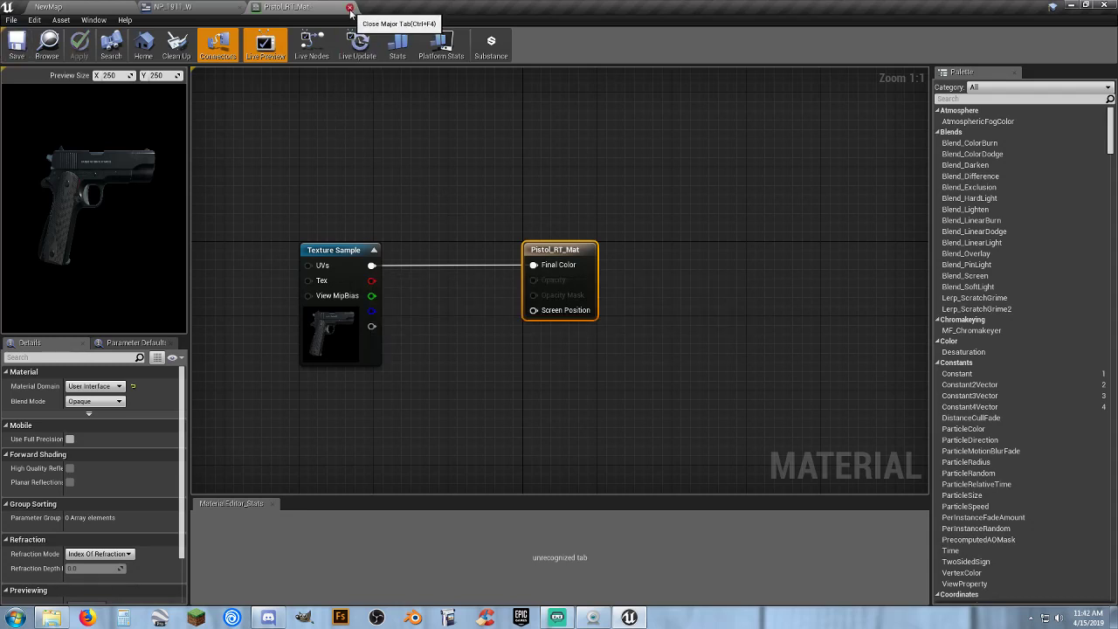
{"action": "left_click", "coordinate": [349, 7]}
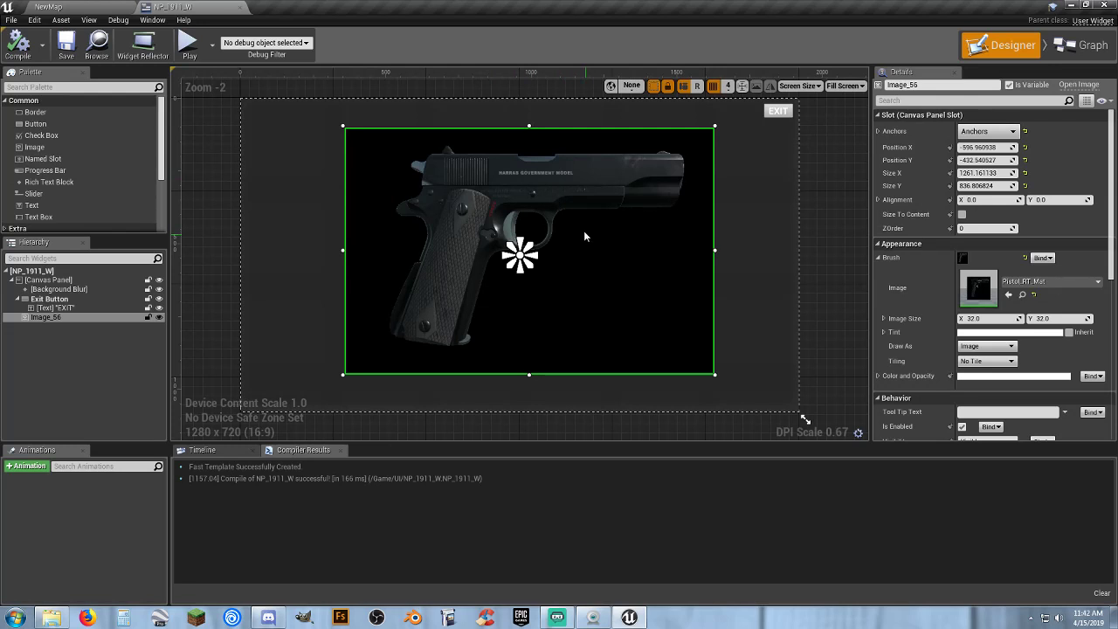
Play the NewMap level to check the pistol image in the widget, compare it with the NP_1911_W layout, and stop playing.
{"action": "left_click", "coordinate": [76, 6]}
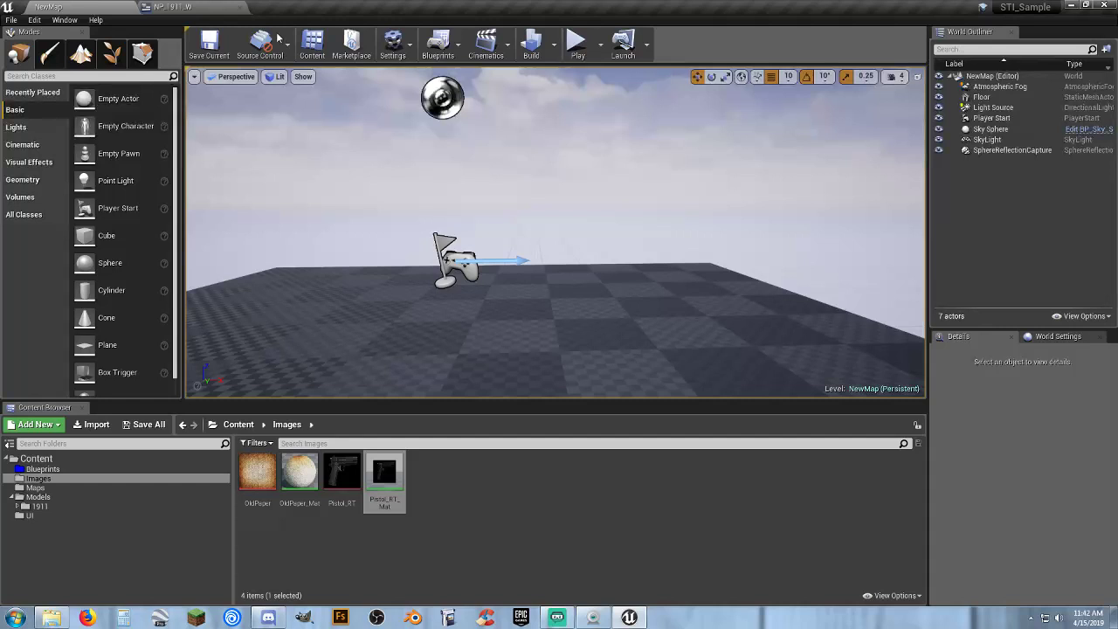
{"action": "left_click", "coordinate": [576, 41]}
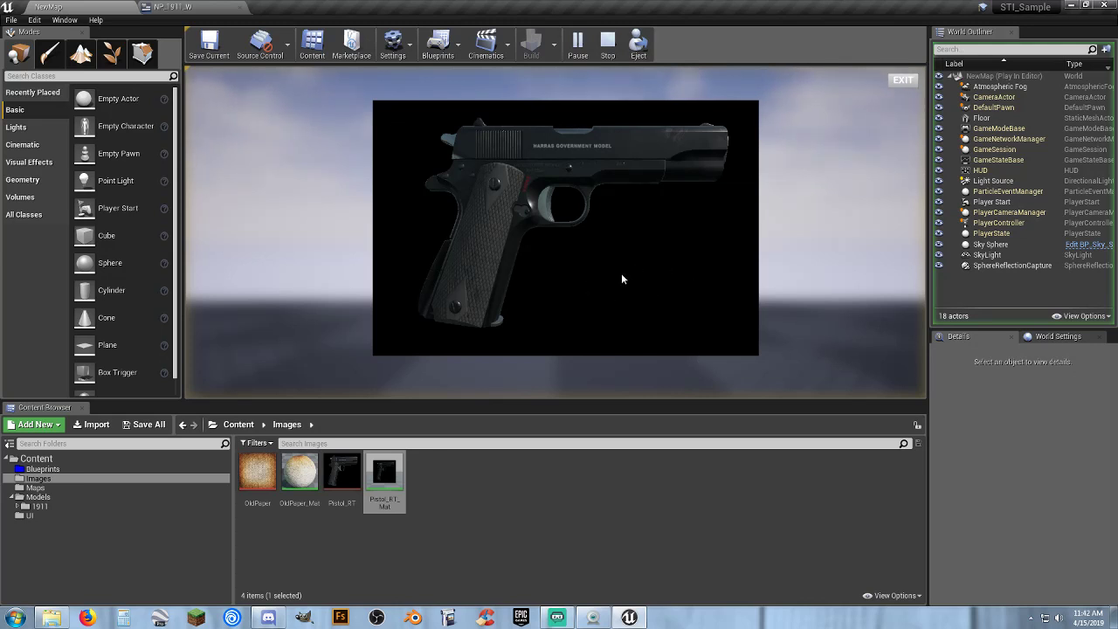
{"action": "left_click", "coordinate": [172, 6]}
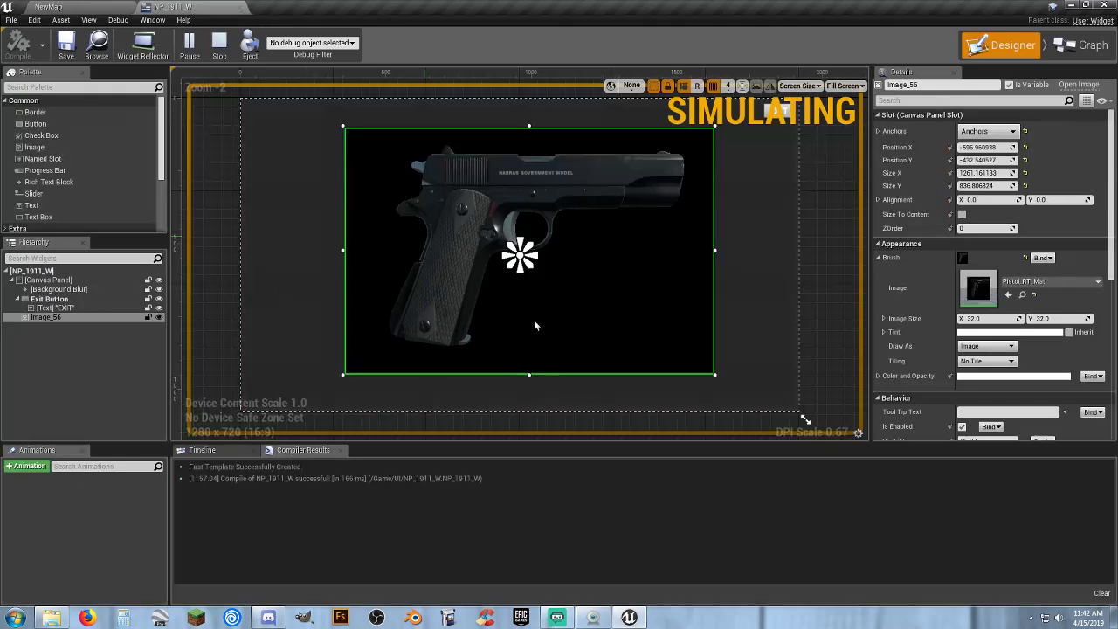
{"action": "left_click", "coordinate": [79, 7]}
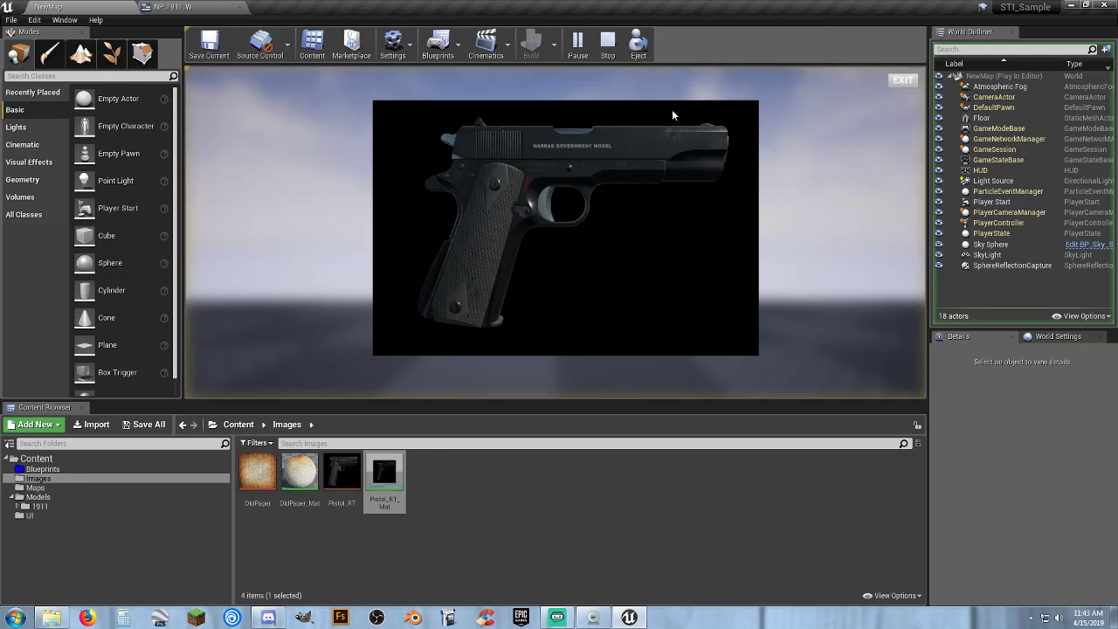
{"action": "key", "text": "Escape"}
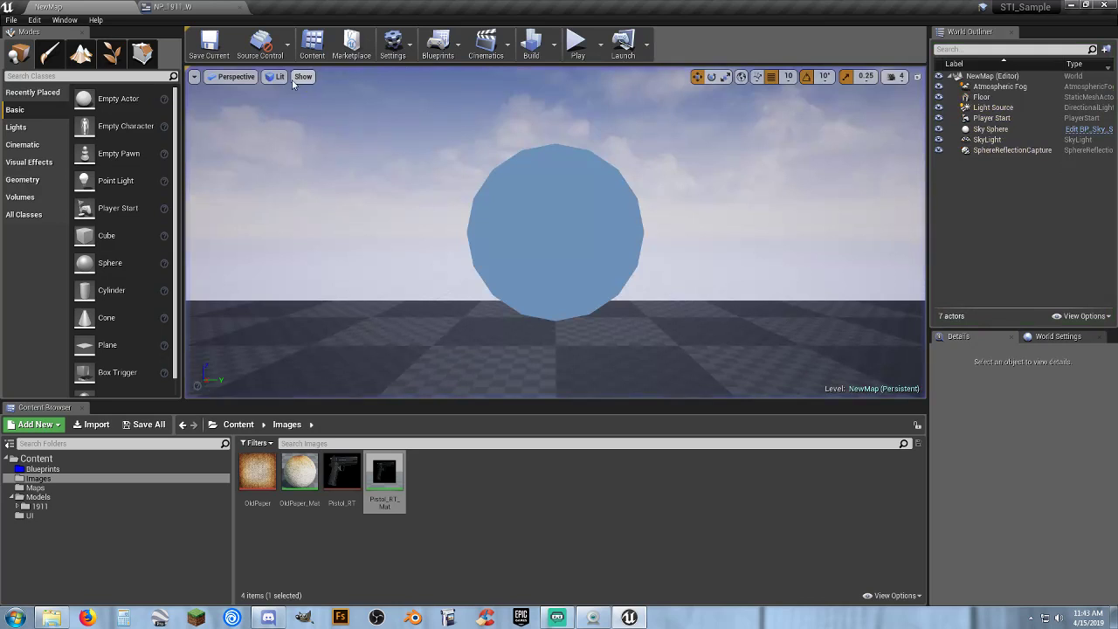
Open the Pistol_W widget from the UI folder to review its button layout, and close it.
{"action": "left_click", "coordinate": [42, 469]}
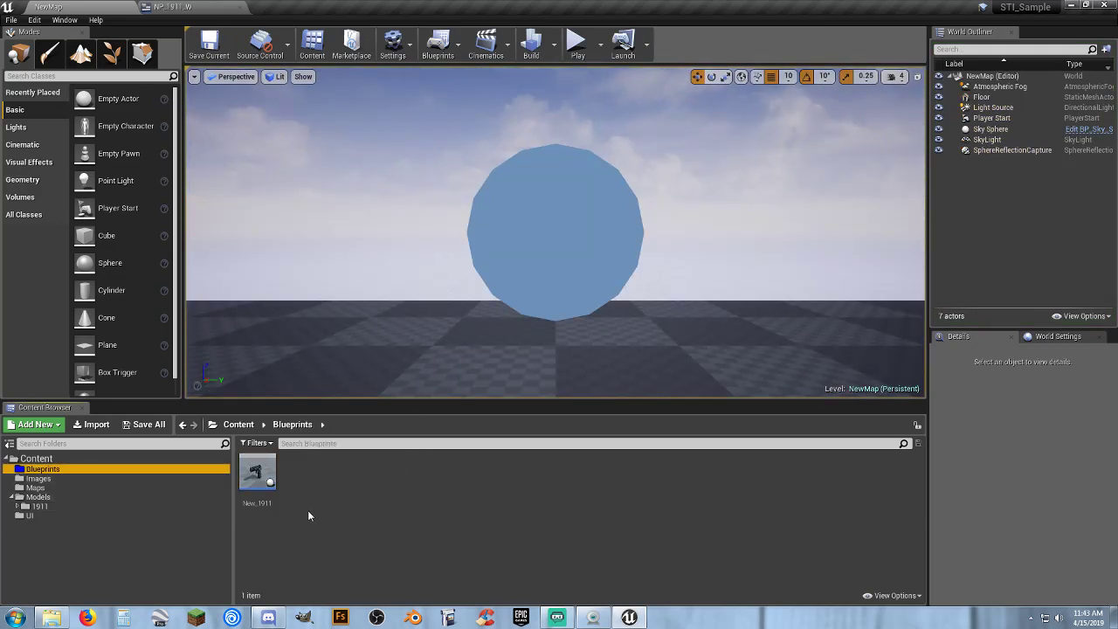
{"action": "left_click", "coordinate": [30, 515]}
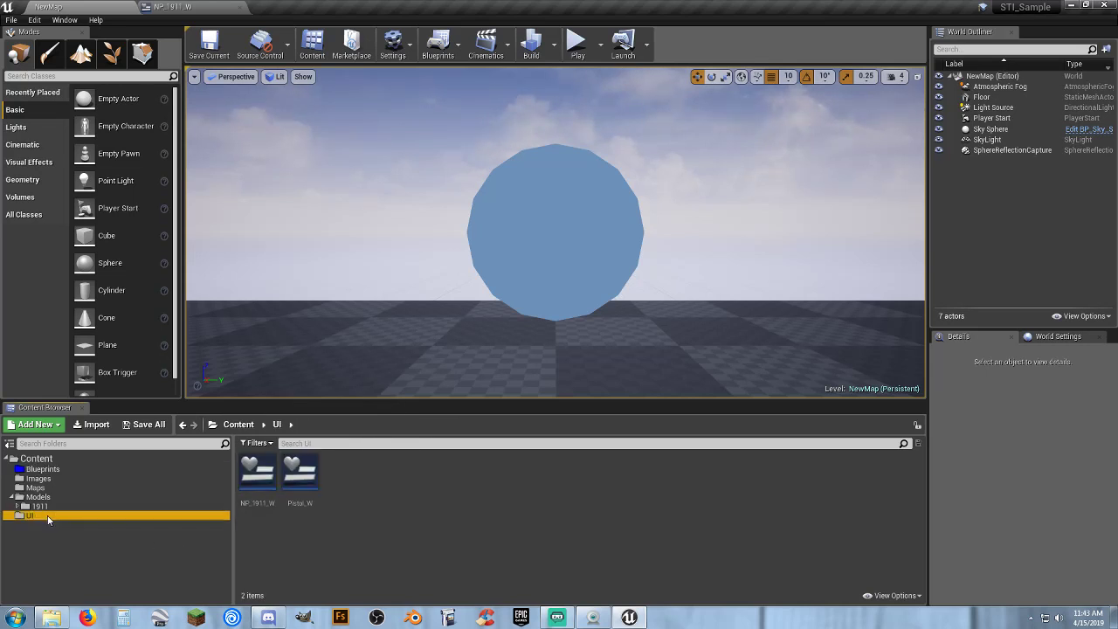
{"action": "double_click", "coordinate": [301, 505]}
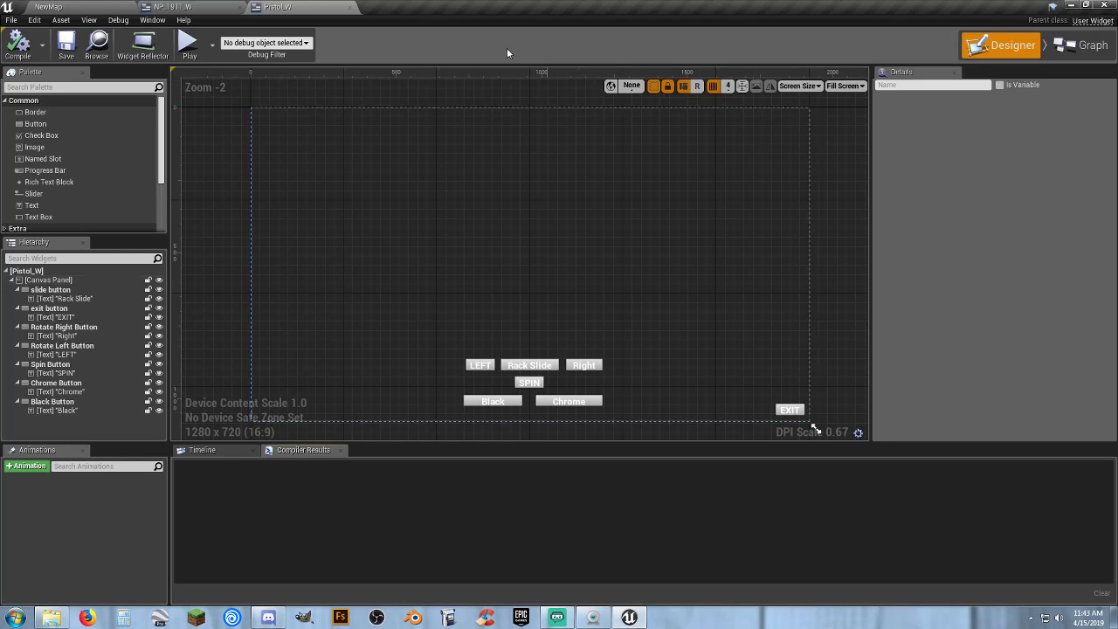
{"action": "left_click", "coordinate": [350, 6]}
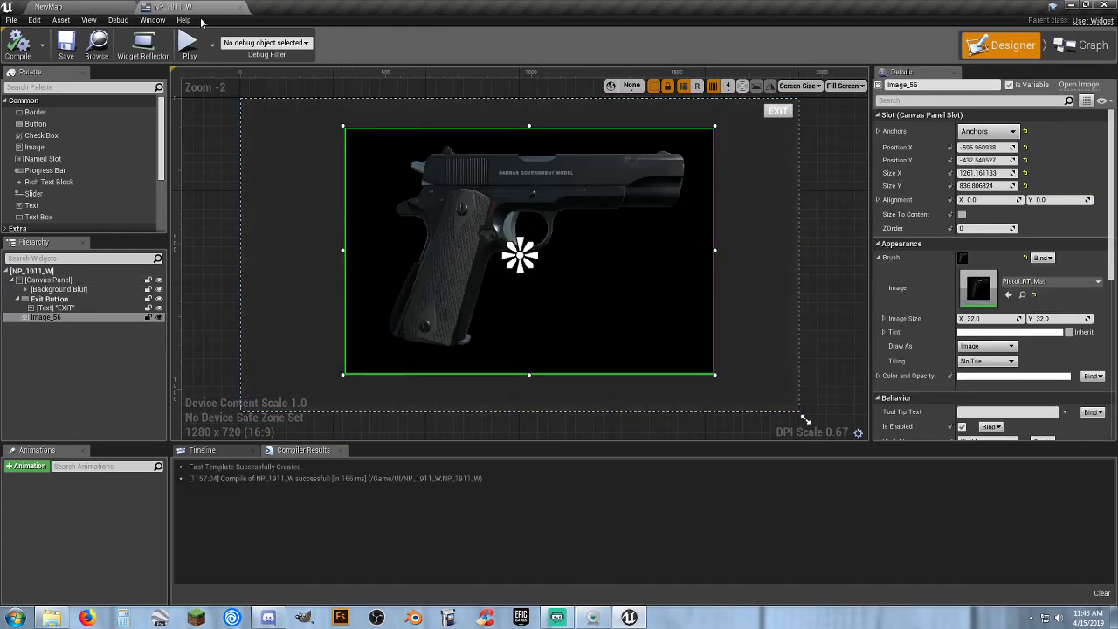
Delete the default Pre Construct, Construct and Tick event nodes from NP_1911_W's event graph.
{"action": "left_click", "coordinate": [1083, 45]}
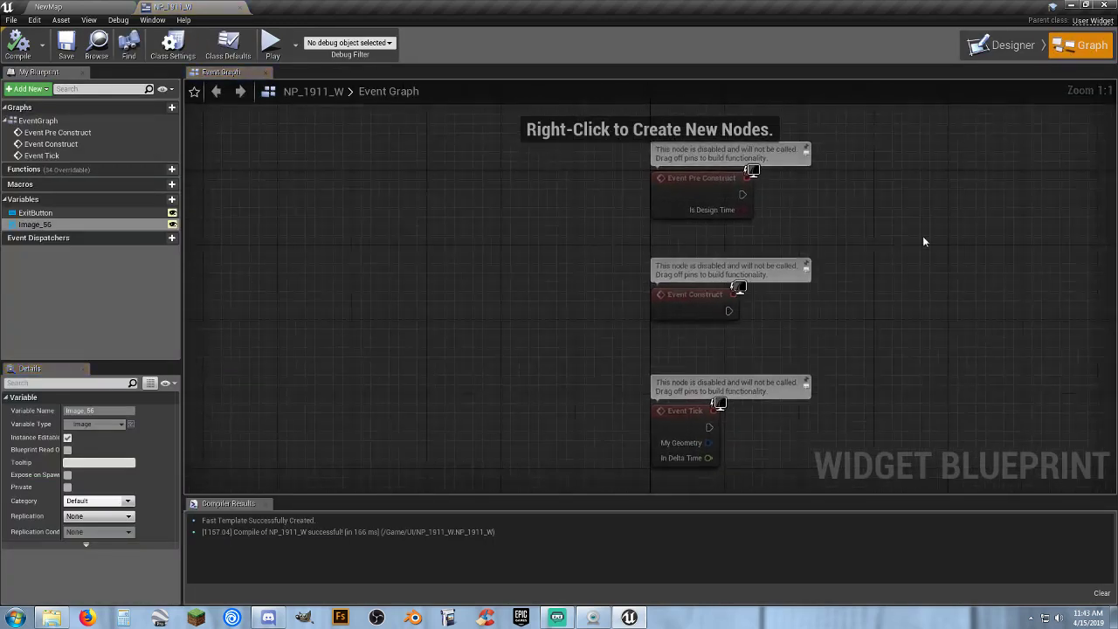
{"action": "right_click_drag", "start_coordinate": [924, 241], "coordinate": [730, 254]}
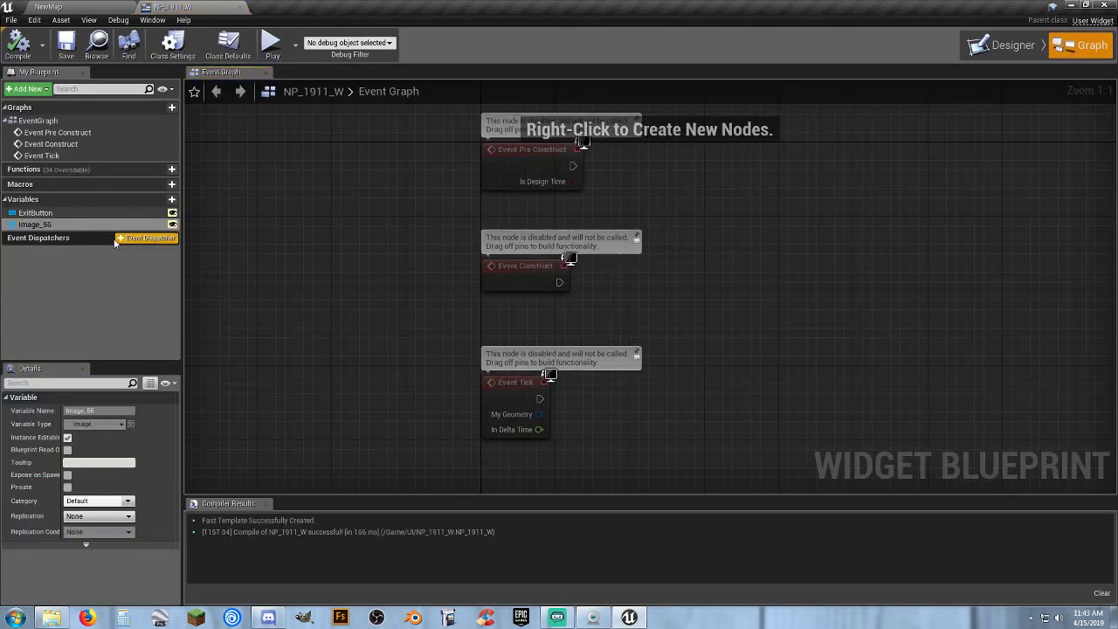
{"action": "left_click_drag", "start_coordinate": [412, 137], "coordinate": [700, 428]}
{"action": "key", "text": "Delete"}
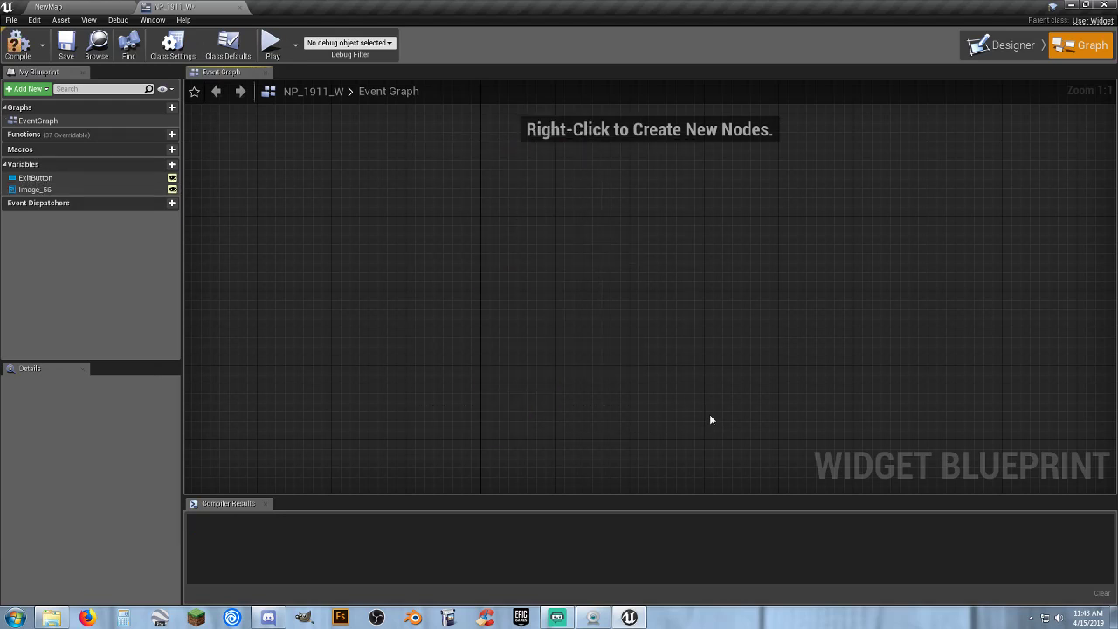
Add an On Clicked event for ExitButton to NP_1911_W's event graph.
{"action": "left_click", "coordinate": [35, 179]}
{"action": "left_click", "coordinate": [122, 572]}
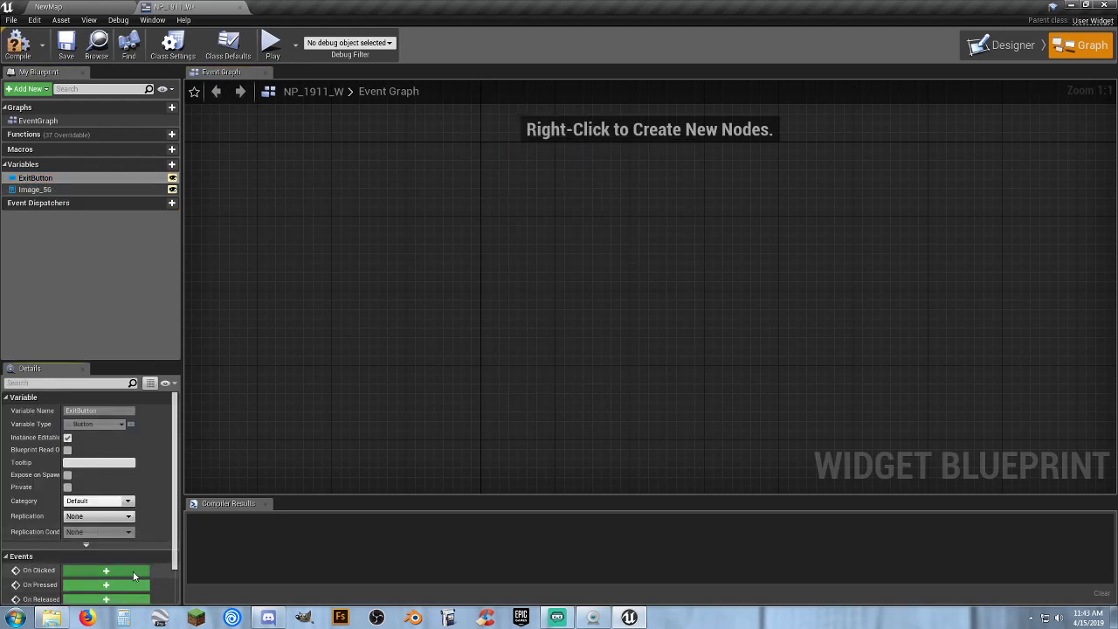
{"action": "right_click_drag", "start_coordinate": [698, 342], "coordinate": [498, 332]}
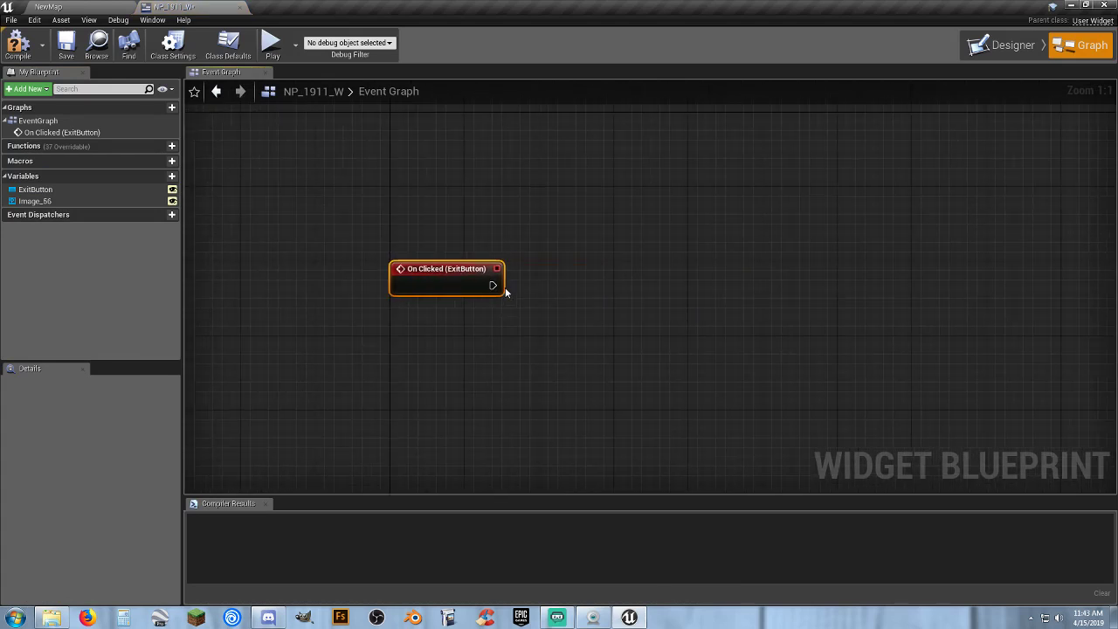
Add a Quit Game node driven by ExitButton's On Clicked event and align it beside the event.
{"action": "left_click_drag", "start_coordinate": [492, 286], "coordinate": [610, 288]}
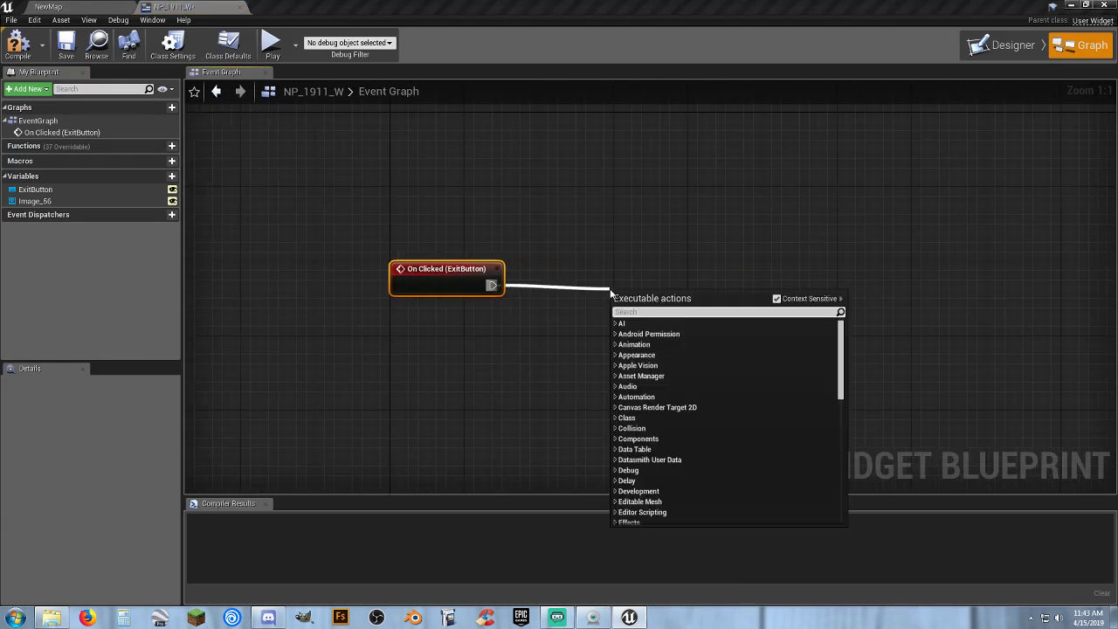
{"action": "type", "text": "qui"}
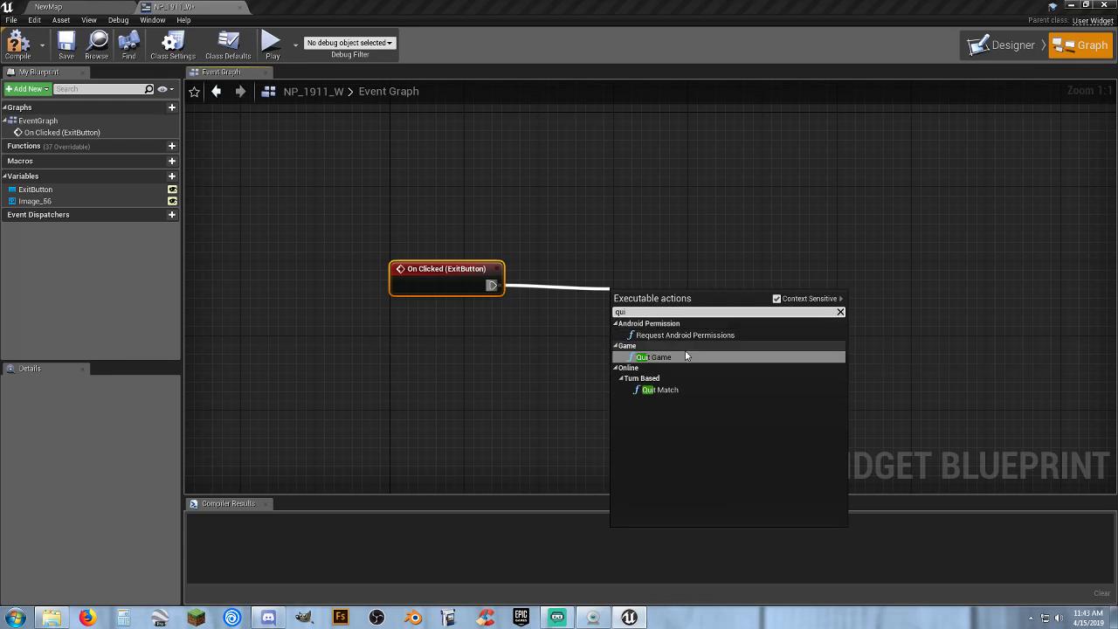
{"action": "left_click", "coordinate": [685, 357]}
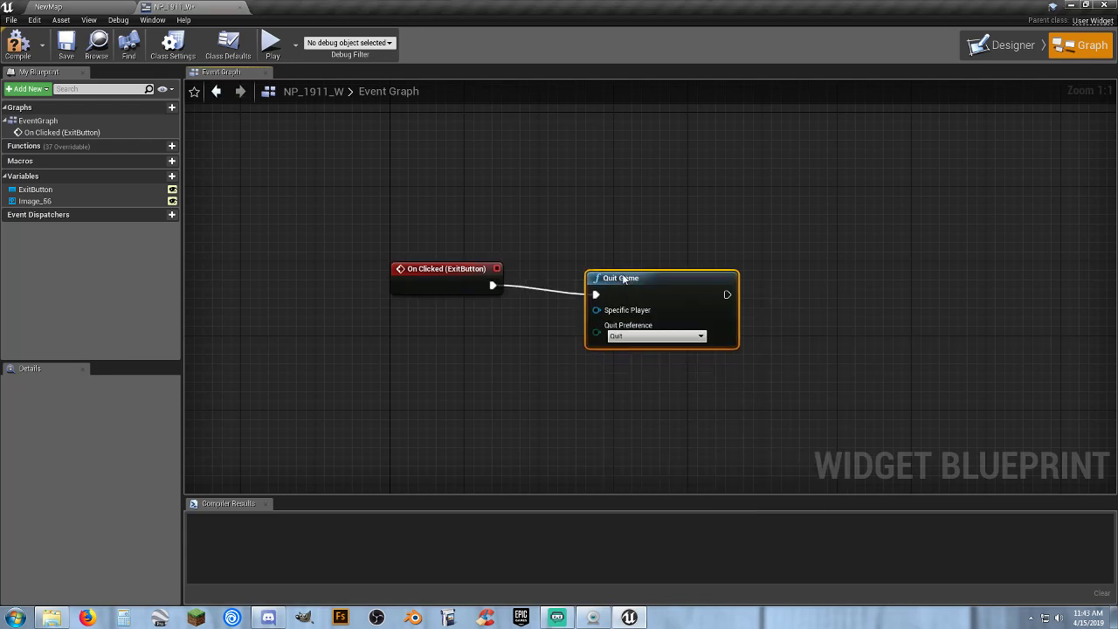
{"action": "left_click_drag", "start_coordinate": [623, 278], "coordinate": [578, 270]}
{"action": "left_click", "coordinate": [488, 219]}
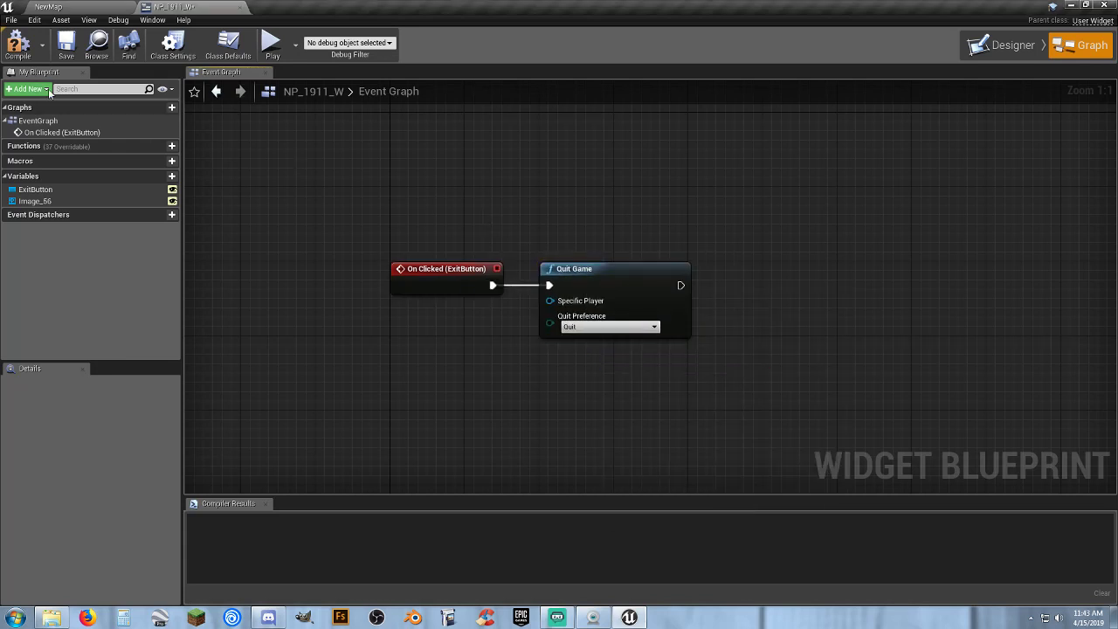
Compile and save NP_1911_W, and playtest the level to check that the Exit button quits.
{"action": "left_click", "coordinate": [18, 42]}
{"action": "left_click", "coordinate": [66, 42]}
{"action": "left_click", "coordinate": [48, 6]}
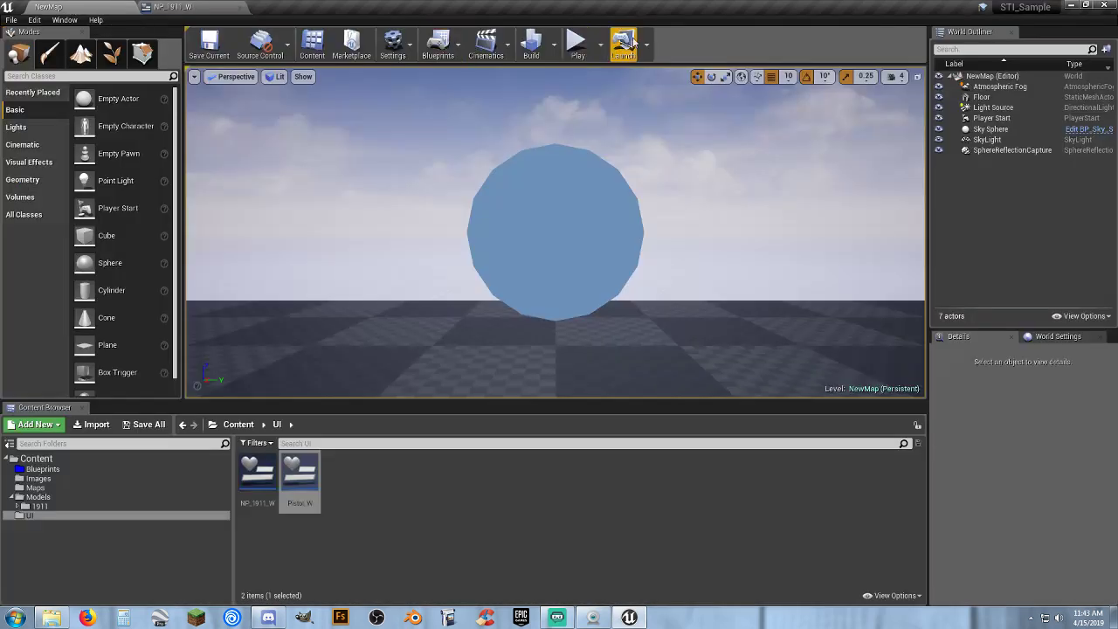
{"action": "left_click", "coordinate": [577, 42]}
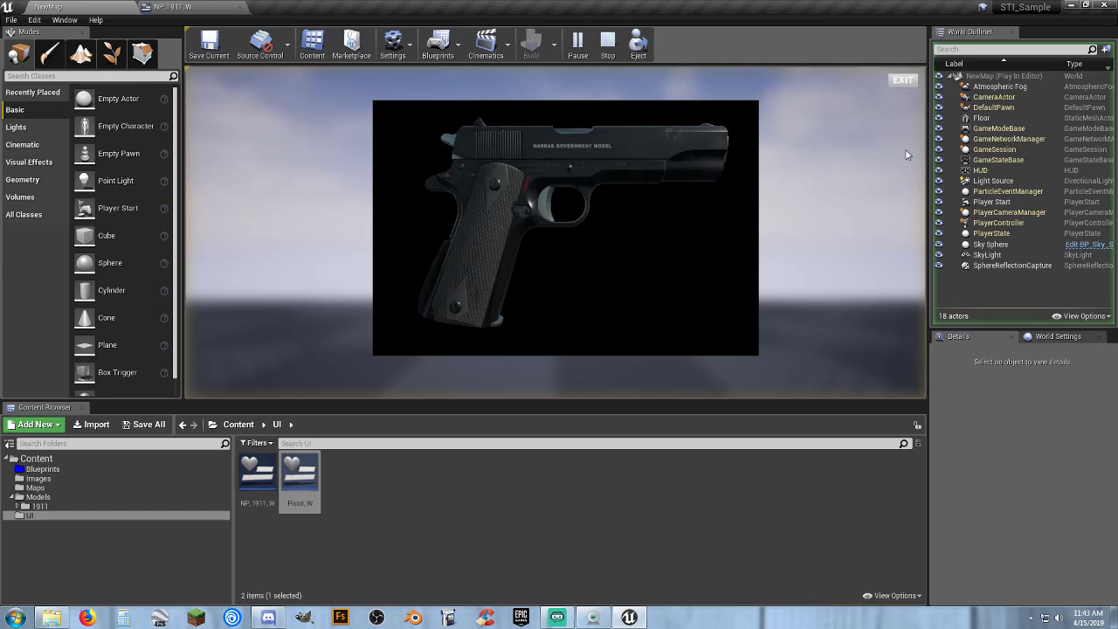
{"action": "left_click", "coordinate": [903, 81]}
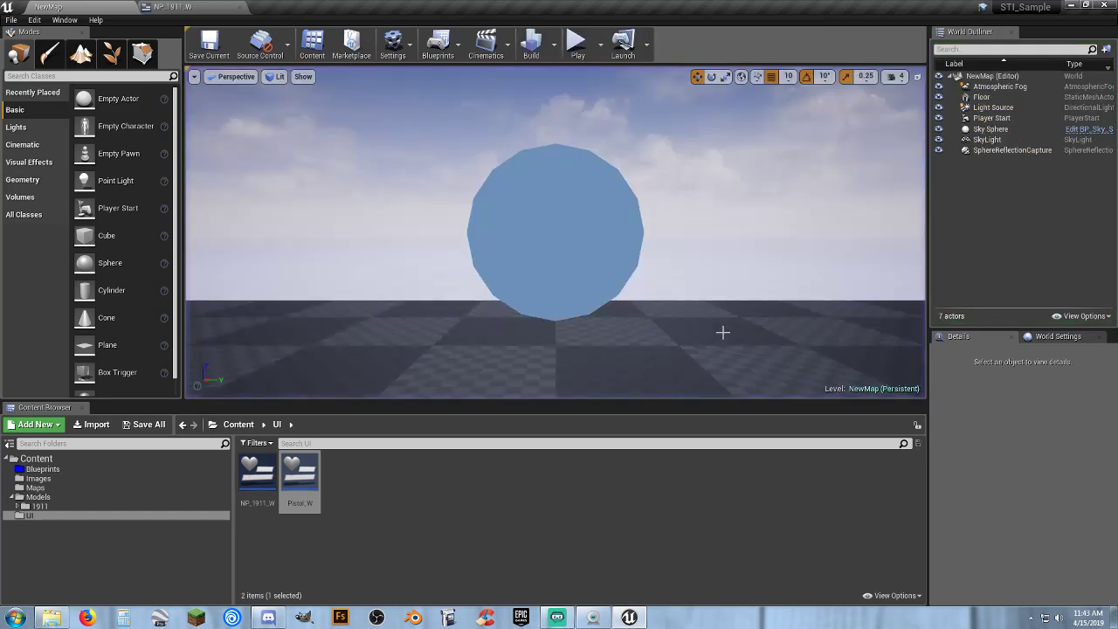
{"action": "left_click", "coordinate": [411, 528]}
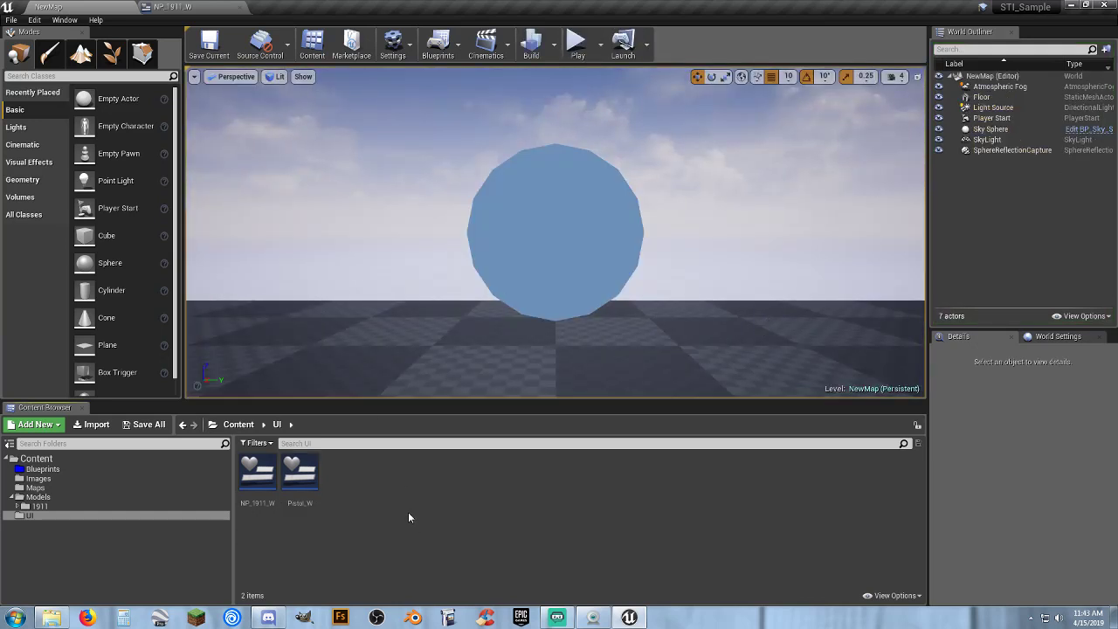
Review the pistol image and Exit button layout in NP_1911_W's designer view.
{"action": "right_click_drag", "start_coordinate": [668, 316], "coordinate": [476, 314]}
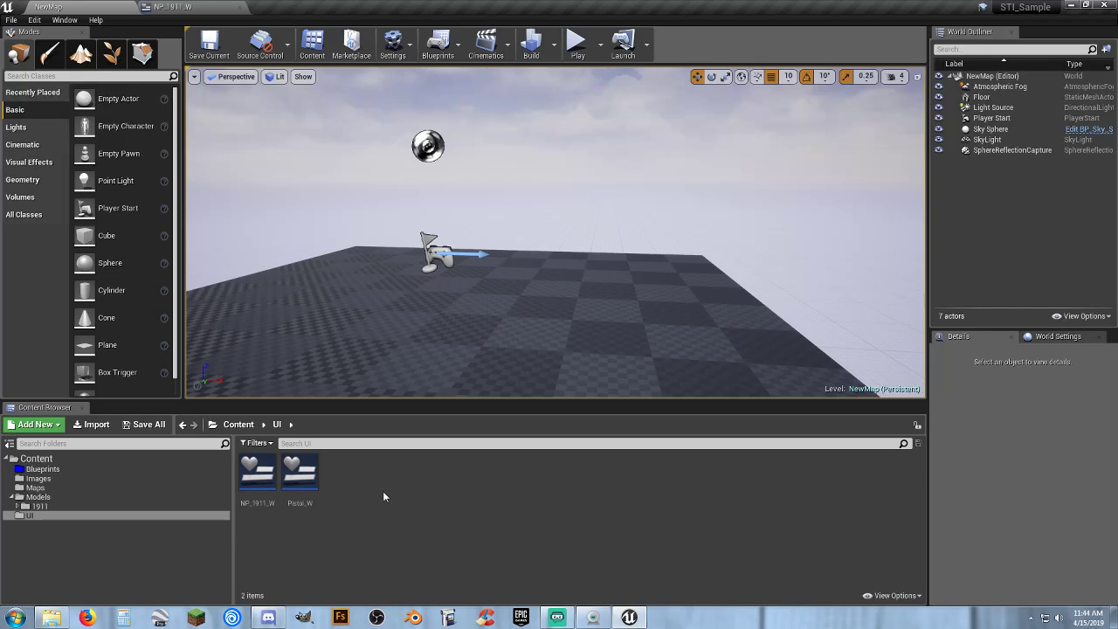
{"action": "left_click", "coordinate": [216, 7]}
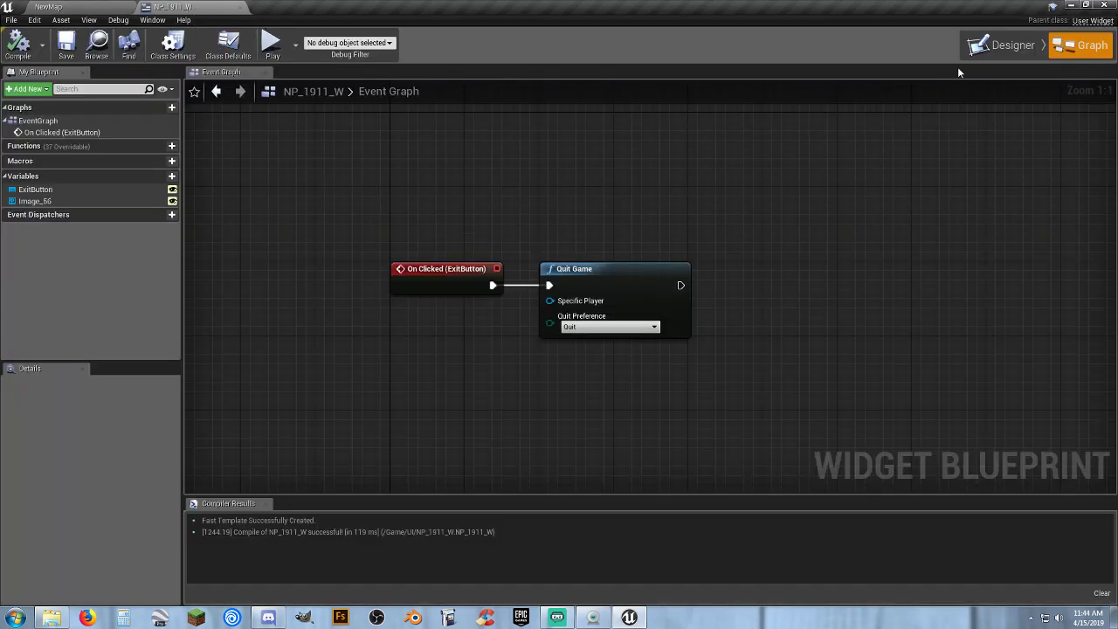
{"action": "left_click", "coordinate": [1008, 45]}
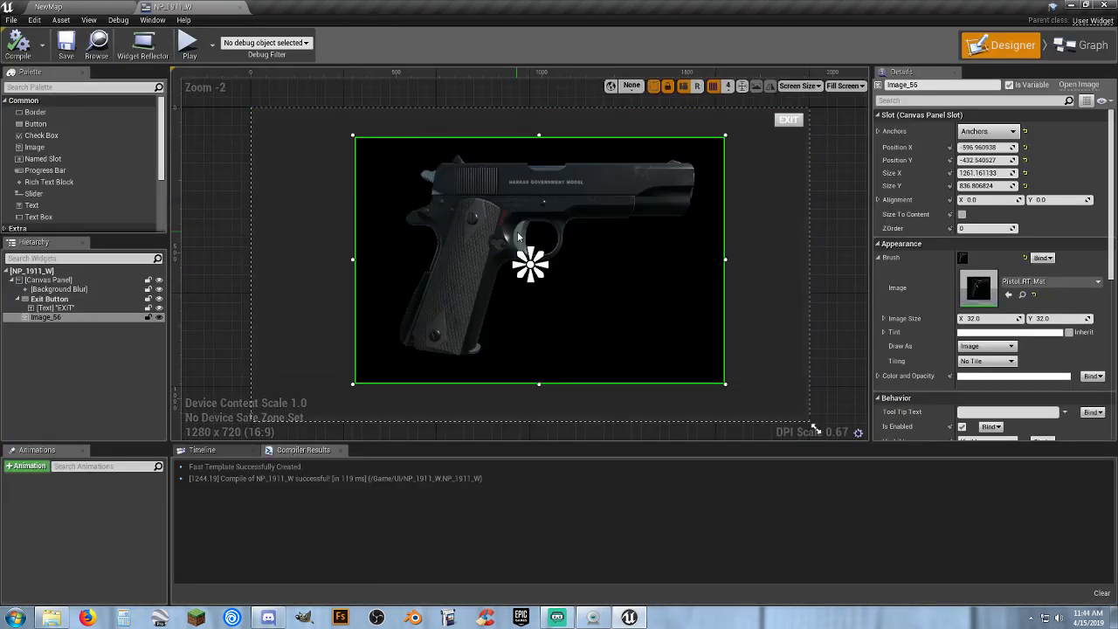
Place the New_1911 blueprint in the level above the floor, and playtest the widget until exiting with its Exit button.
{"action": "left_click", "coordinate": [88, 7]}
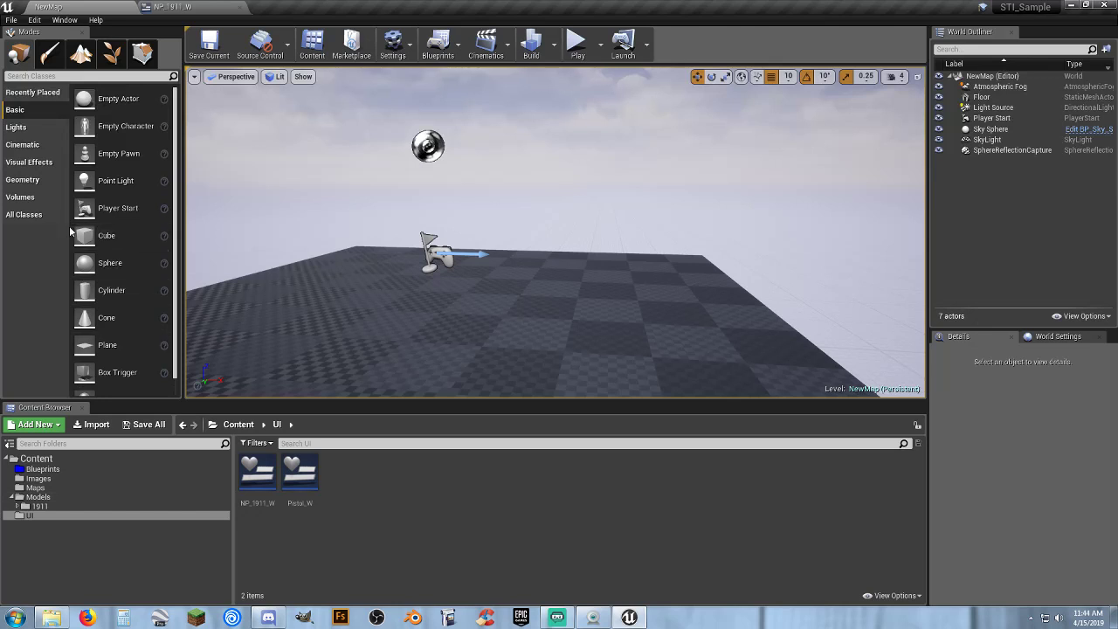
{"action": "left_click", "coordinate": [61, 472]}
{"action": "left_click_drag", "start_coordinate": [258, 476], "coordinate": [704, 299]}
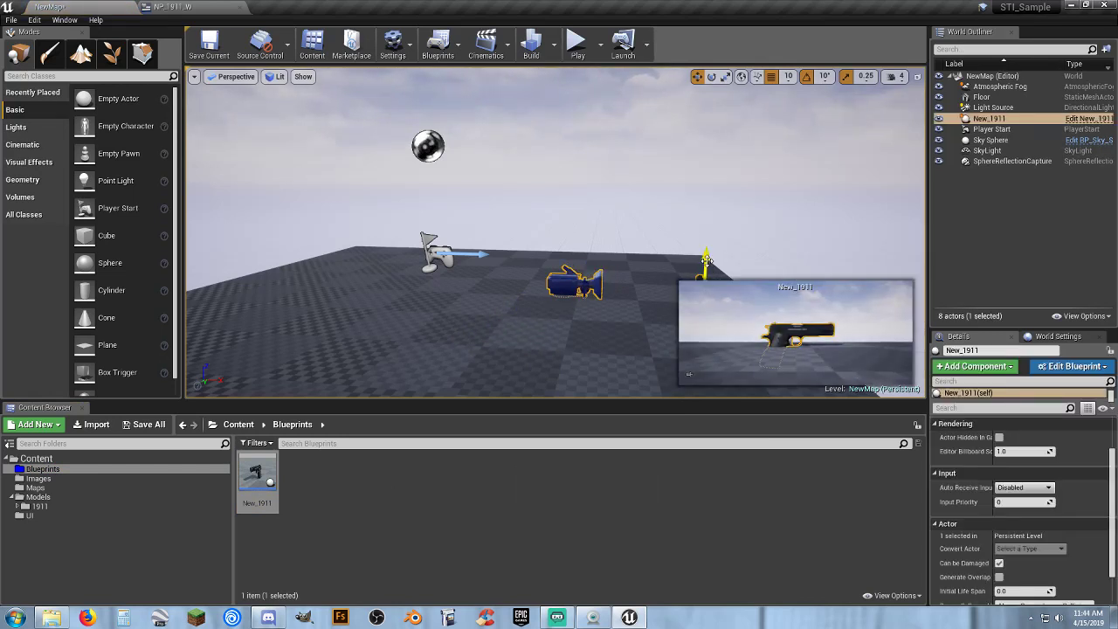
{"action": "left_click_drag", "start_coordinate": [707, 258], "coordinate": [707, 166]}
{"action": "left_click", "coordinate": [577, 41]}
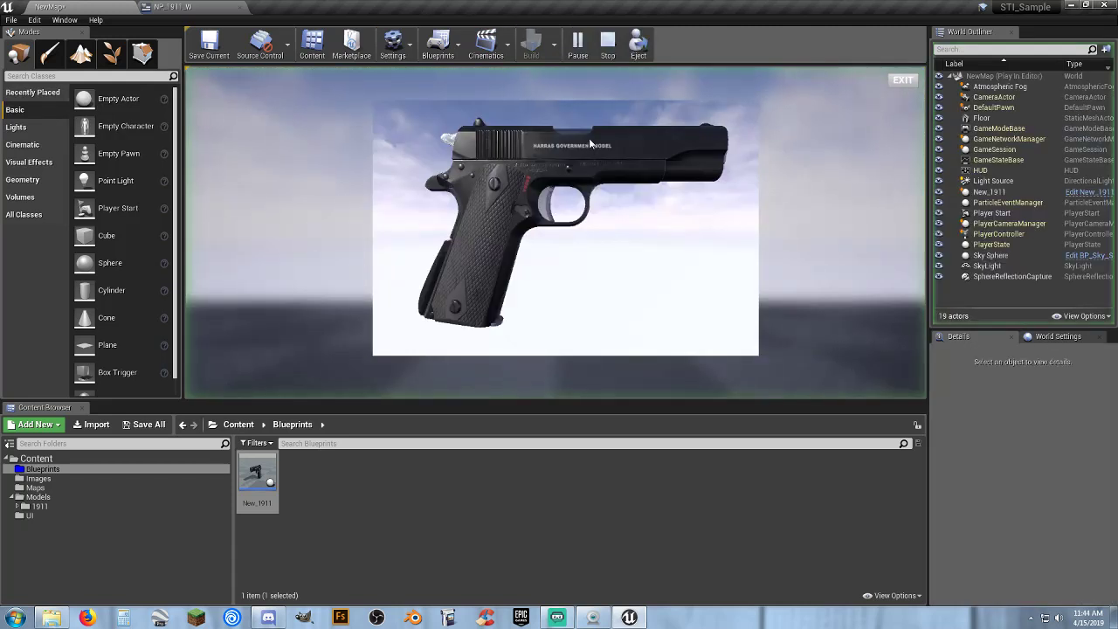
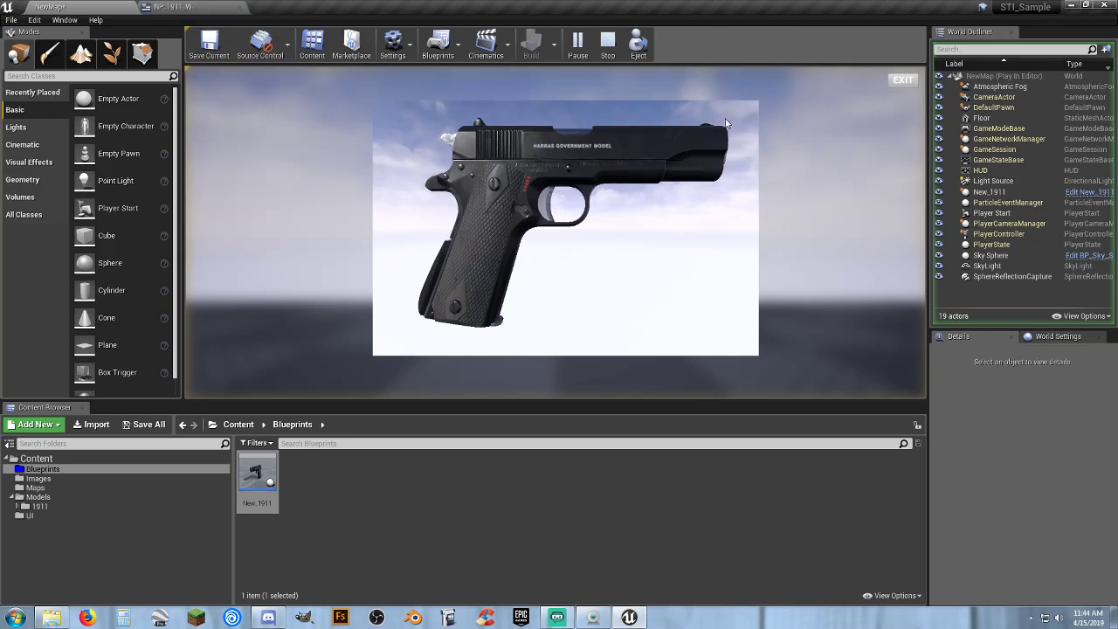
{"action": "left_click", "coordinate": [900, 81]}
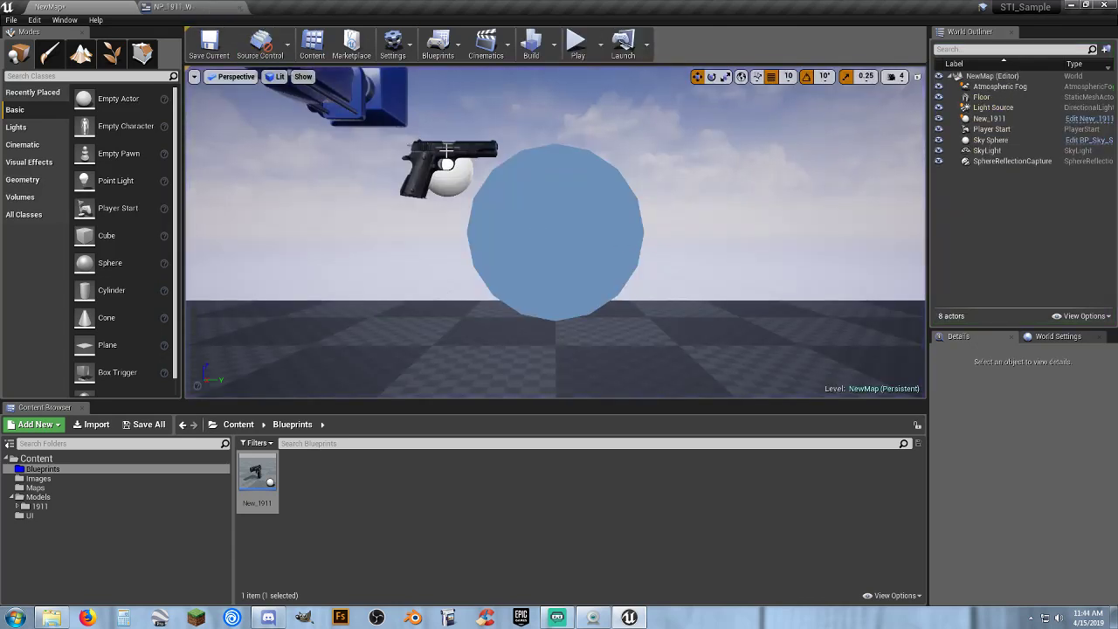
Move the New_1911 actor straight up, high above the floor, and view its location values.
{"action": "left_click", "coordinate": [452, 151]}
{"action": "key", "text": "s"}
{"action": "right_click_drag", "start_coordinate": [451, 151], "coordinate": [384, 205]}
{"action": "key", "text": "d"}
{"action": "right_click_drag", "start_coordinate": [631, 194], "coordinate": [430, 202]}
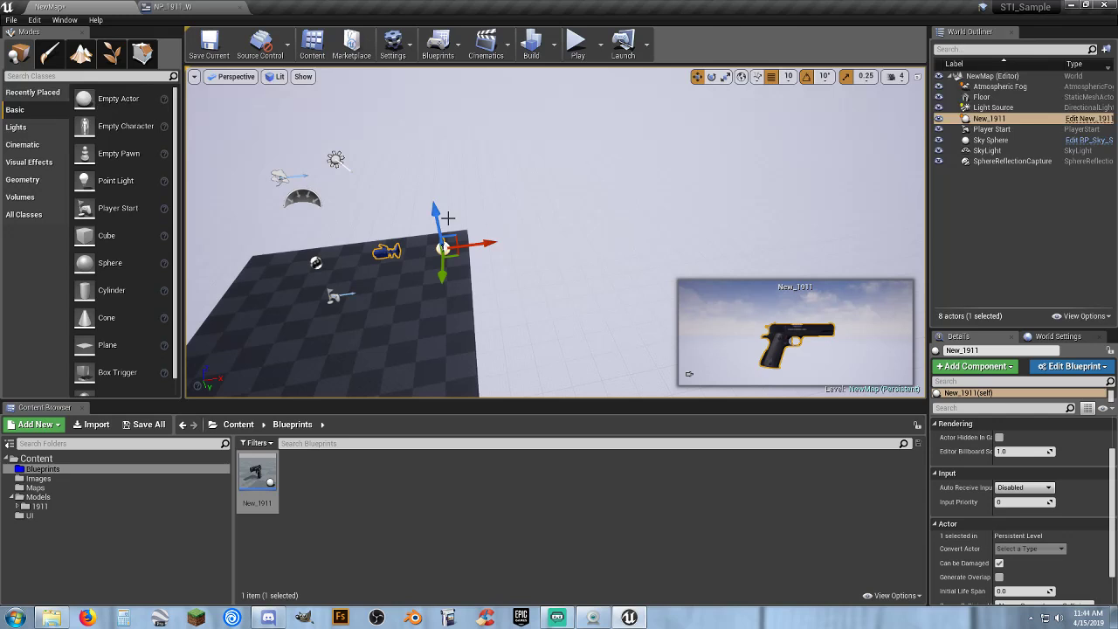
{"action": "left_click_drag", "start_coordinate": [436, 214], "coordinate": [402, 72]}
{"action": "right_click_drag", "start_coordinate": [401, 71], "coordinate": [381, 5]}
{"action": "right_click_drag", "start_coordinate": [402, 123], "coordinate": [393, 331]}
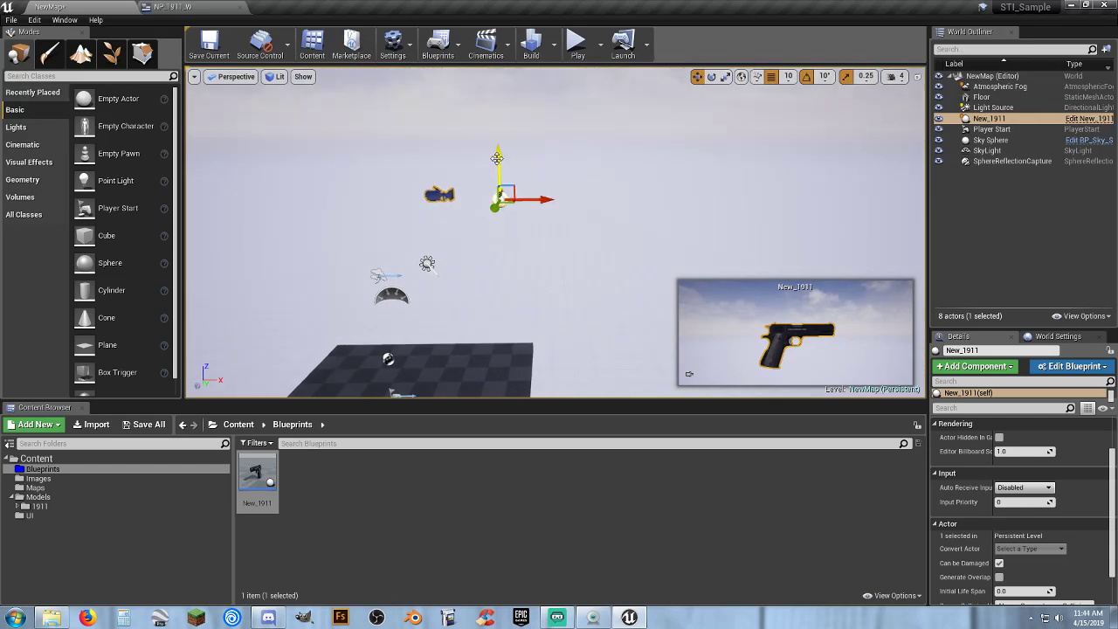
{"action": "left_click_drag", "start_coordinate": [497, 158], "coordinate": [497, 79]}
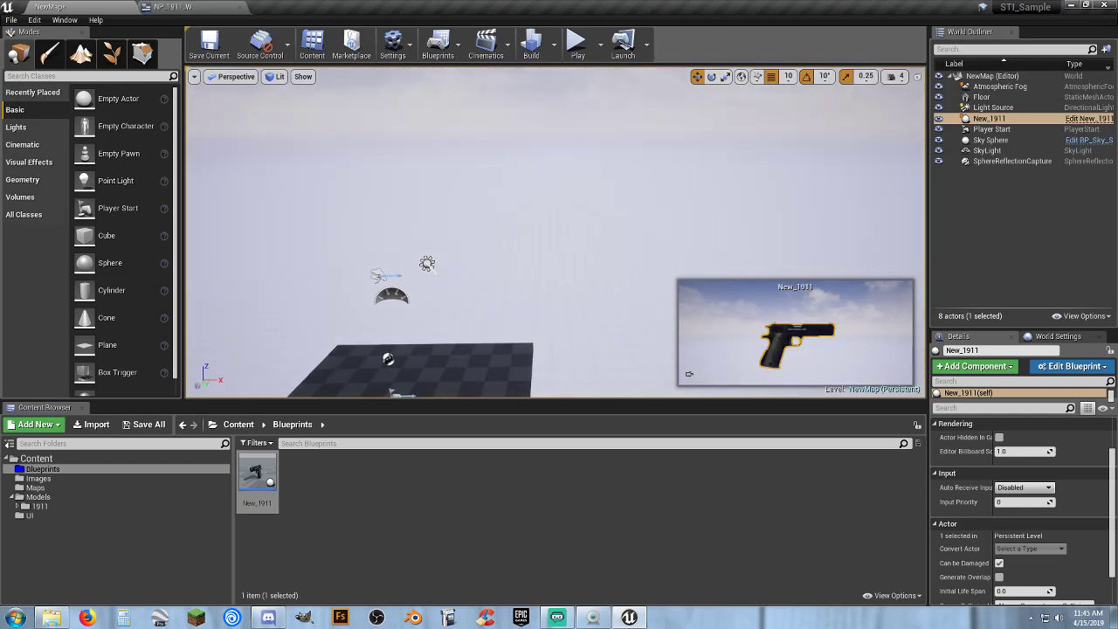
{"action": "right_click_drag", "start_coordinate": [609, 213], "coordinate": [572, 327]}
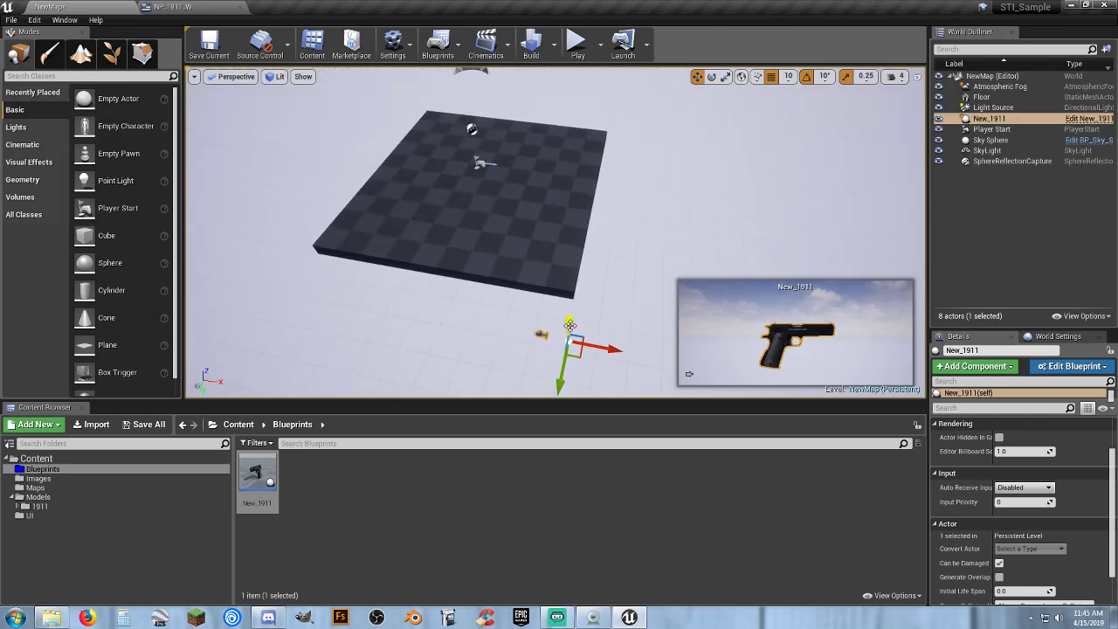
{"action": "left_click_drag", "start_coordinate": [572, 328], "coordinate": [583, 83]}
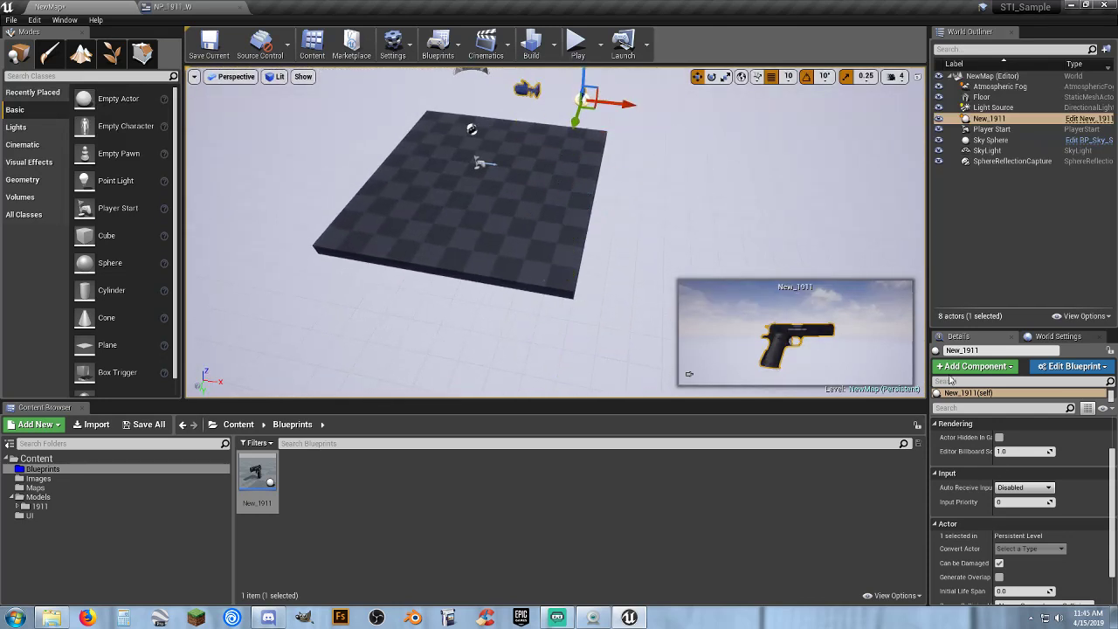
{"action": "scroll", "coordinate": [1022, 463], "scroll_direction": "up", "scroll_amount": 1}
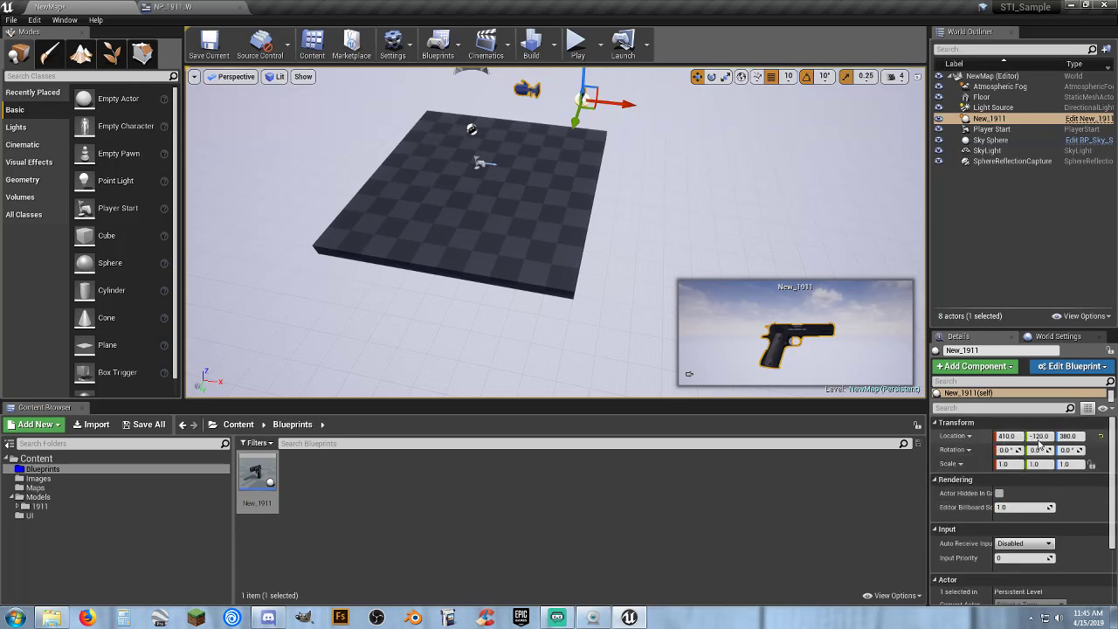
Set New_1911's Z location to 250000 and playtest the background behind the pistol.
{"action": "left_click_drag", "start_coordinate": [583, 79], "coordinate": [581, 111]}
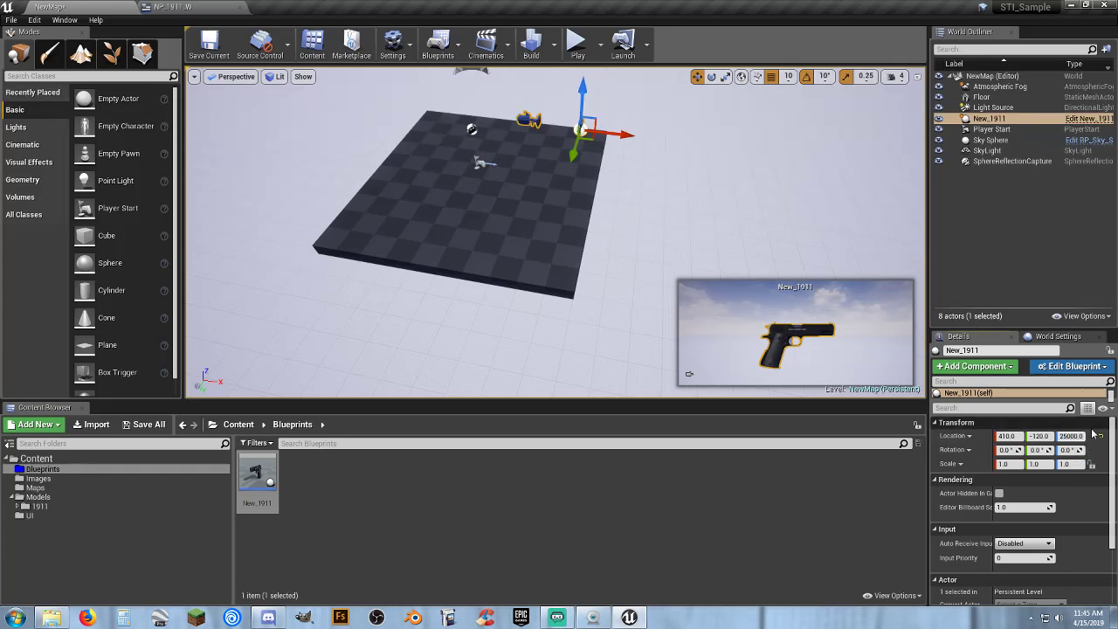
{"action": "key", "text": "Return"}
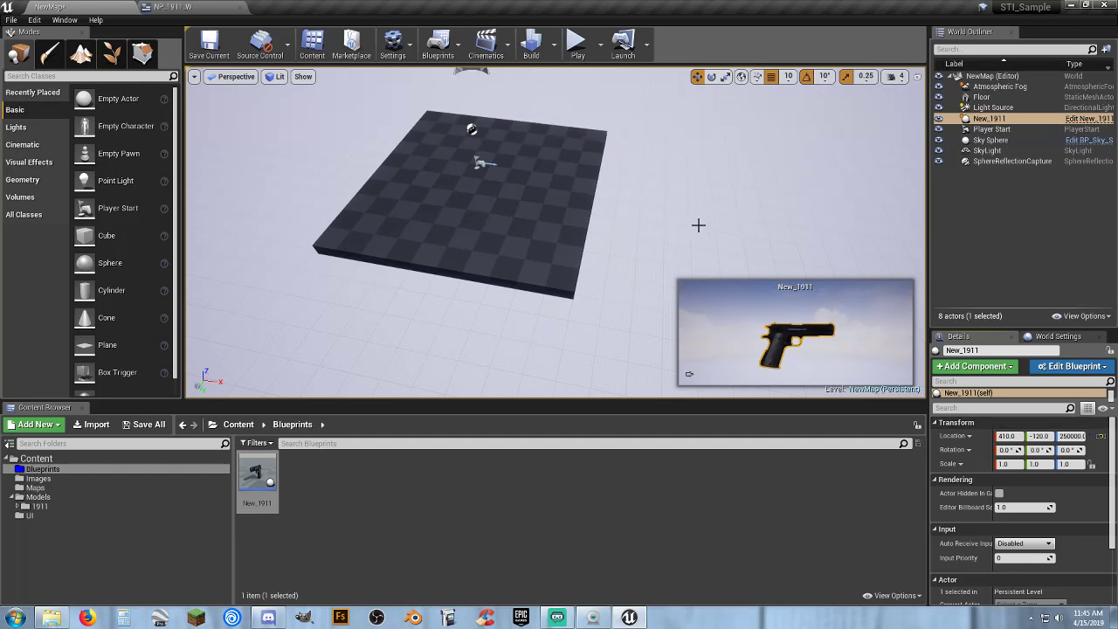
{"action": "key", "text": "f"}
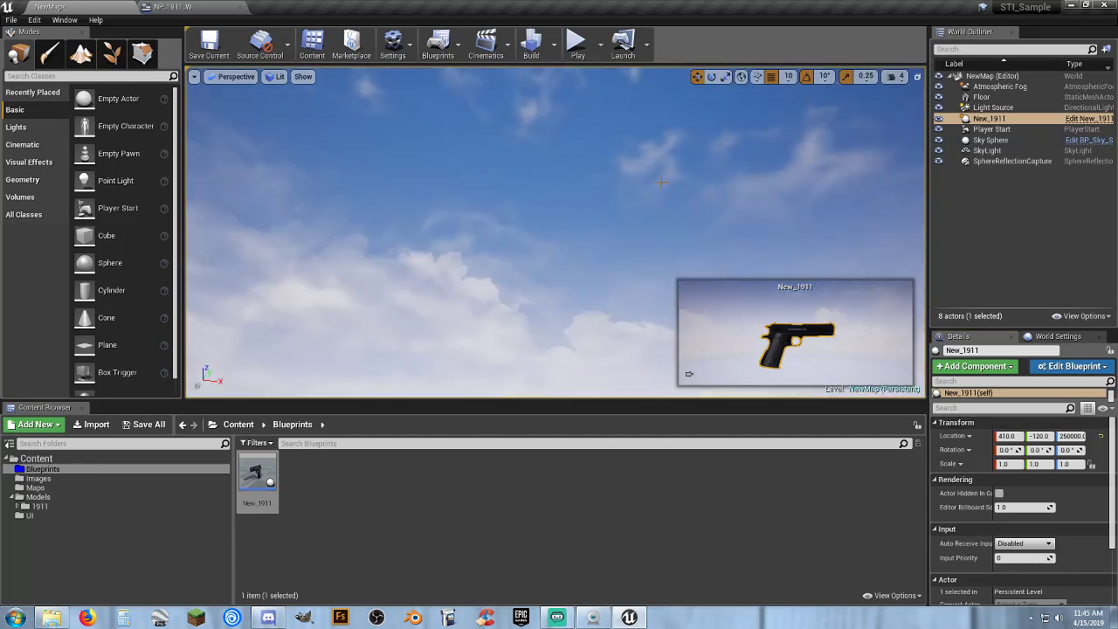
{"action": "left_click", "coordinate": [576, 44]}
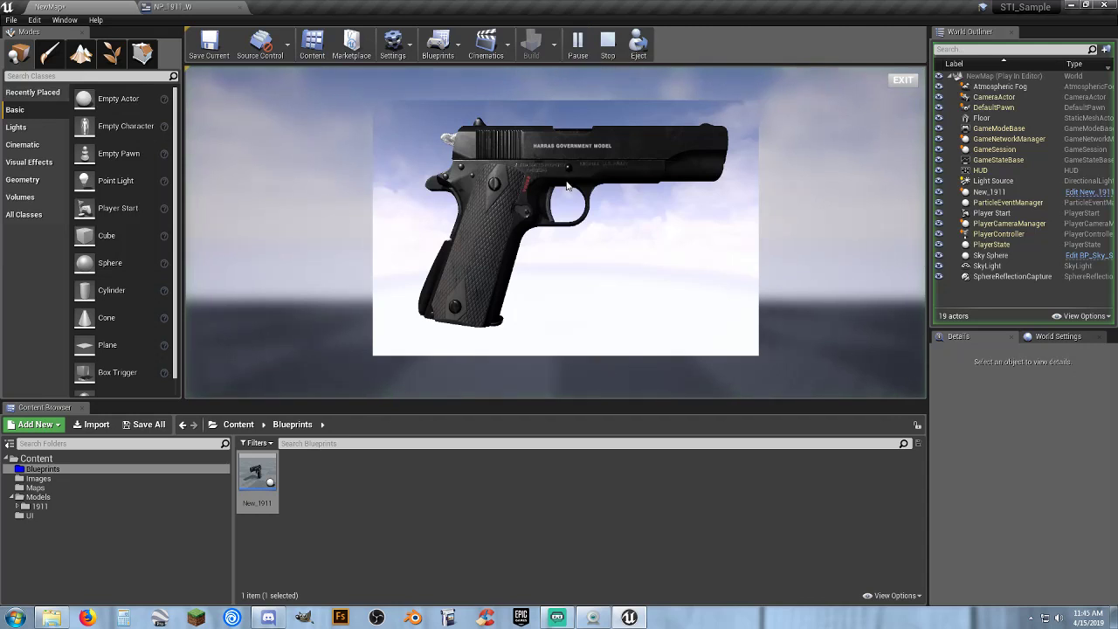
{"action": "key", "text": "Escape"}
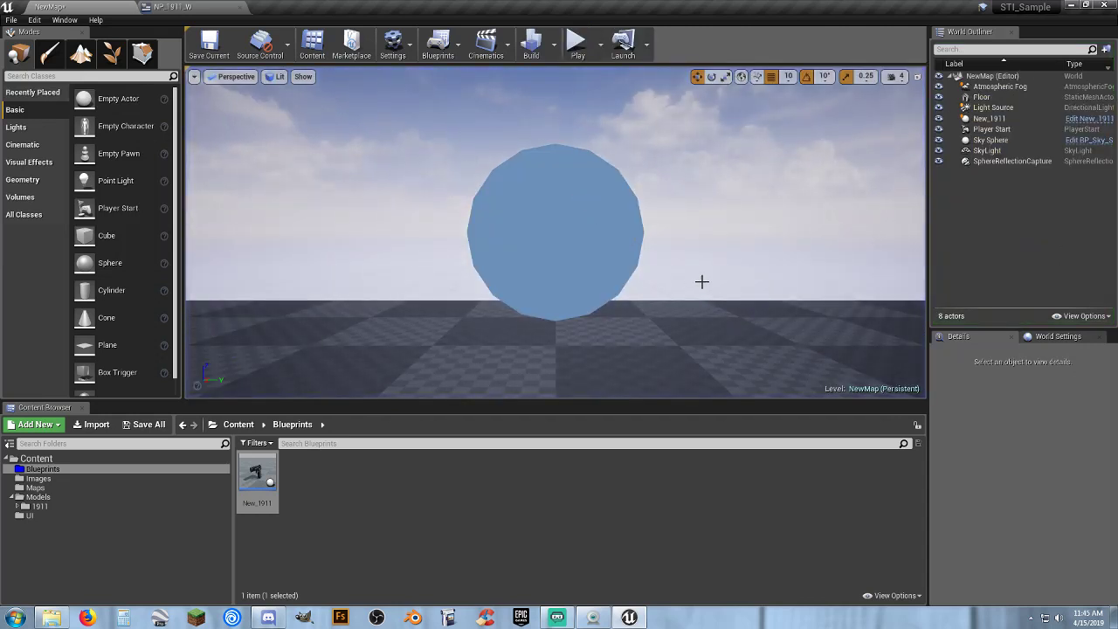
Set New_1911's Z location to 2500000 and playtest the level, quitting with the Exit button.
{"action": "left_click", "coordinate": [988, 118]}
{"action": "left_click", "coordinate": [1070, 435]}
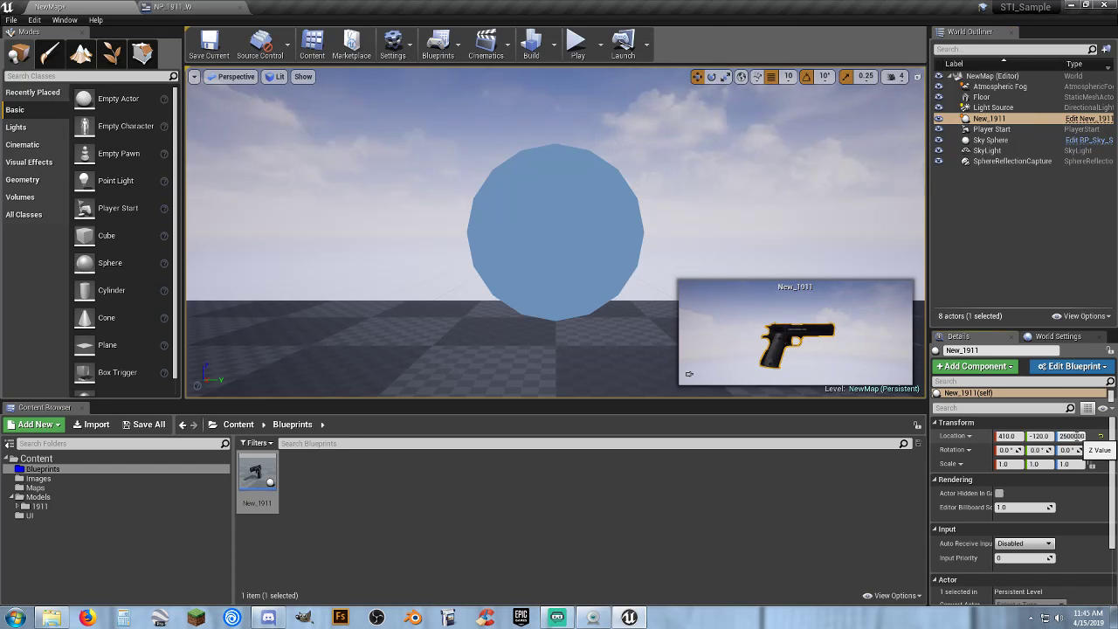
{"action": "key", "text": "Return"}
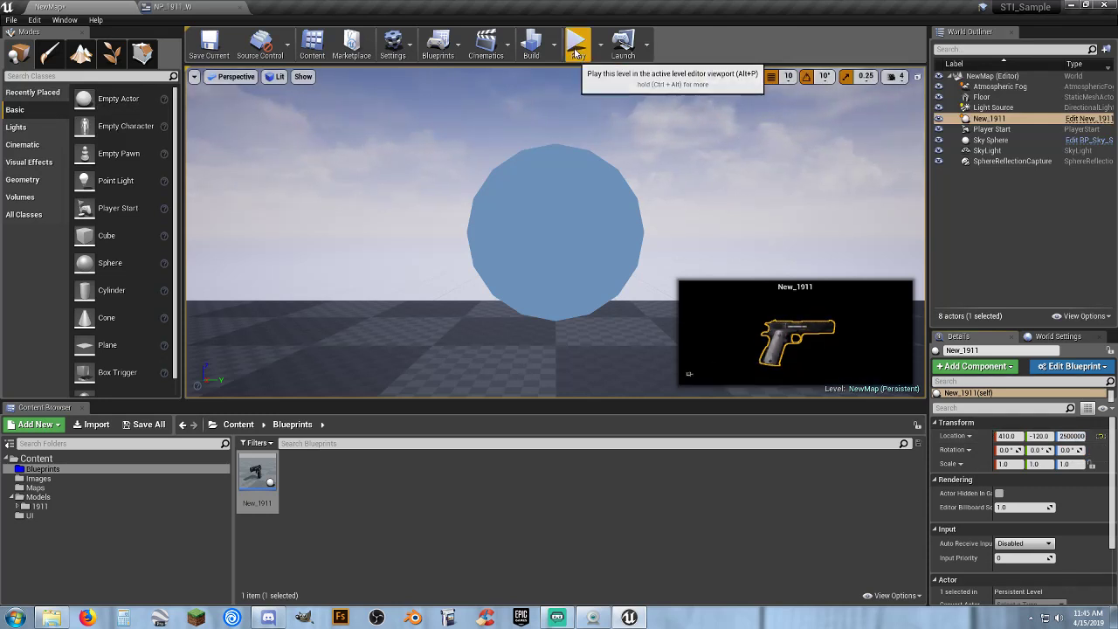
{"action": "left_click", "coordinate": [577, 42]}
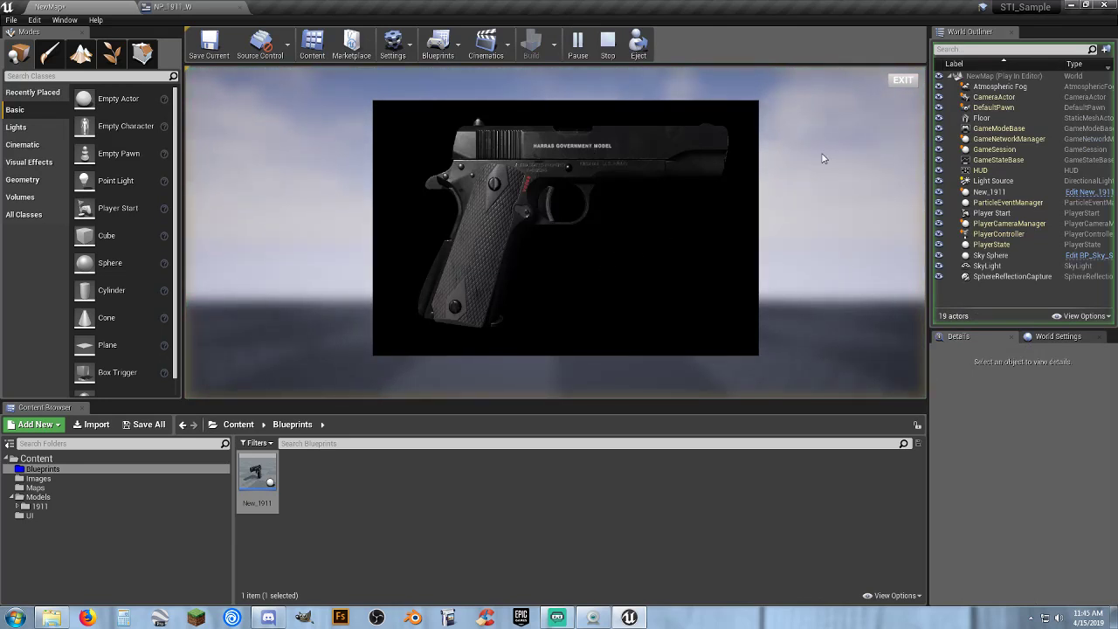
{"action": "left_click", "coordinate": [900, 83]}
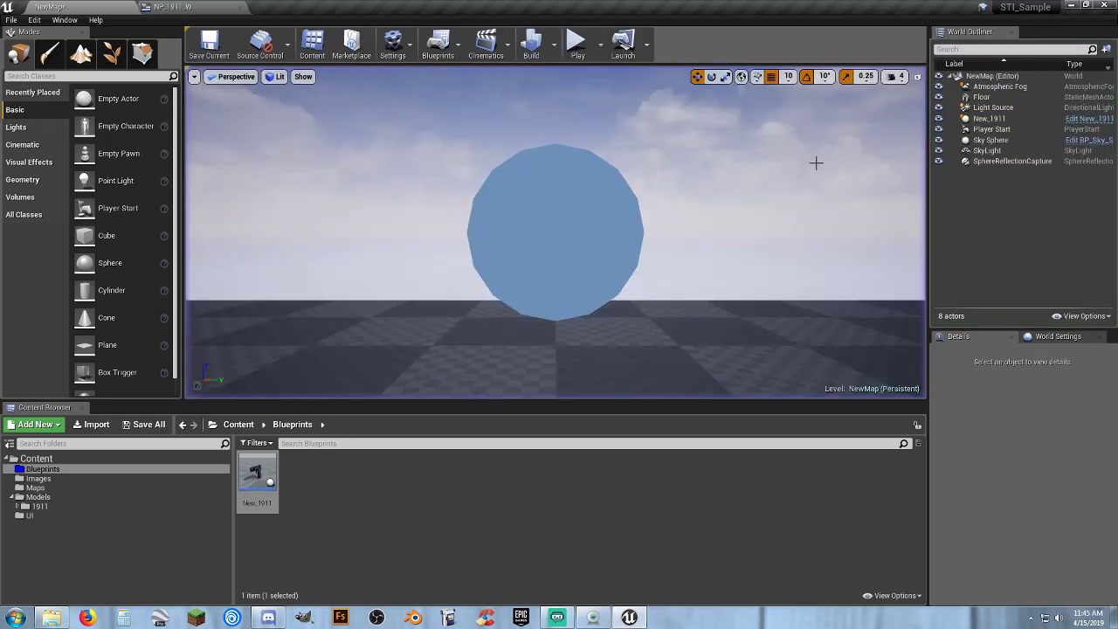
Set the New_1911 actor's Z location to 250.
{"action": "left_click", "coordinate": [989, 118]}
{"action": "left_click", "coordinate": [1073, 436]}
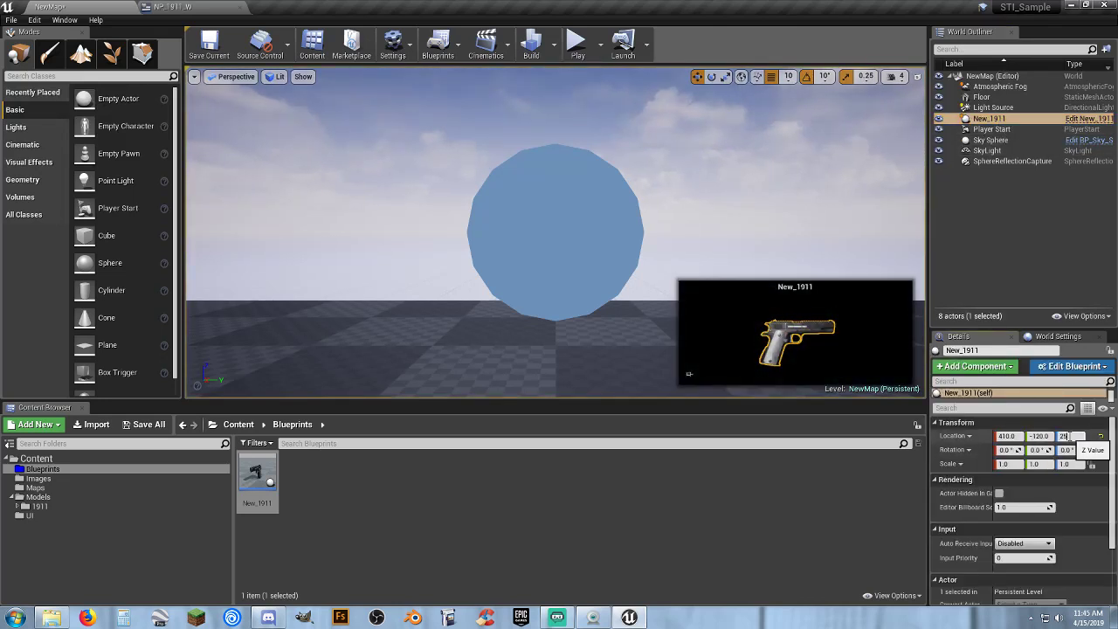
{"action": "type", "text": "250"}
{"action": "key", "text": "Return"}
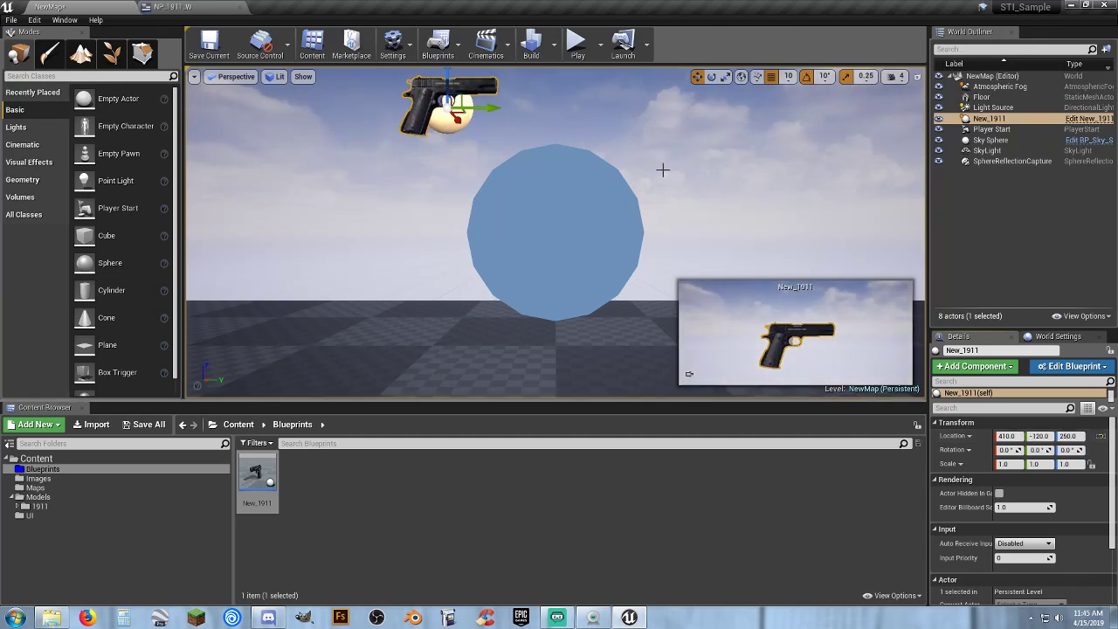
{"action": "mouse_move", "coordinate": [662, 170]}
{"action": "right_mouse_down"}
{"action": "mouse_move", "coordinate": [611, 262]}
{"action": "mouse_move", "coordinate": [593, 271]}
{"action": "mouse_move", "coordinate": [663, 201]}
{"action": "mouse_move", "coordinate": [662, 178]}
{"action": "right_mouse_up"}
{"action": "scroll", "coordinate": [662, 178], "scroll_direction": "up", "scroll_amount": 6}
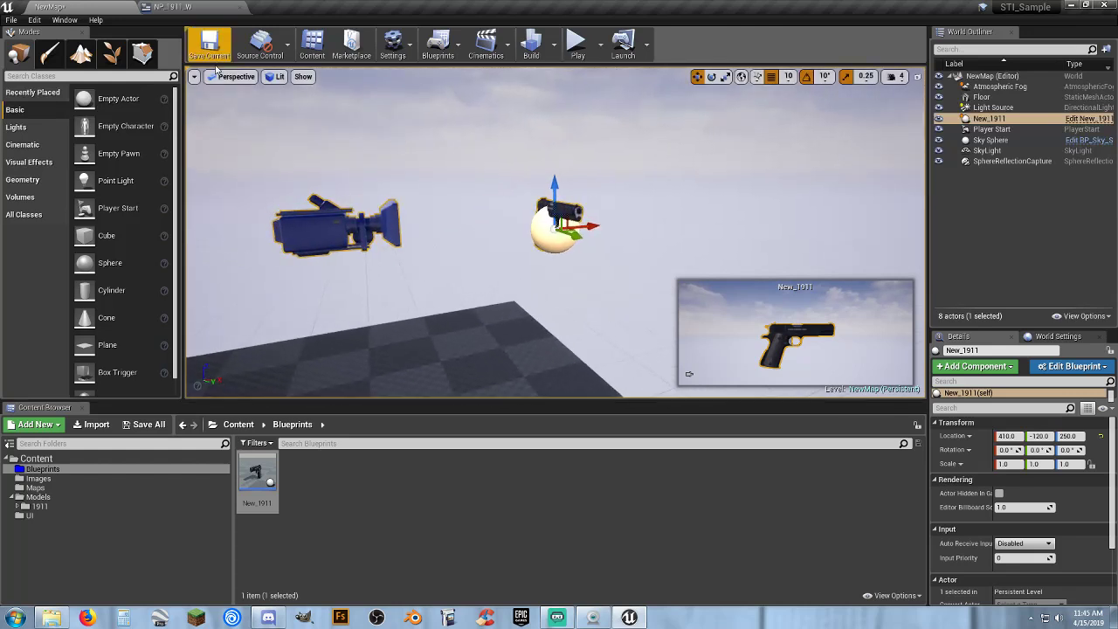
In the New_1911 blueprint's event graph, call Rotate Right after Event BeginPlay's SET Normal Position node and compile.
{"action": "left_click", "coordinate": [273, 473]}
{"action": "double_click", "coordinate": [273, 470]}
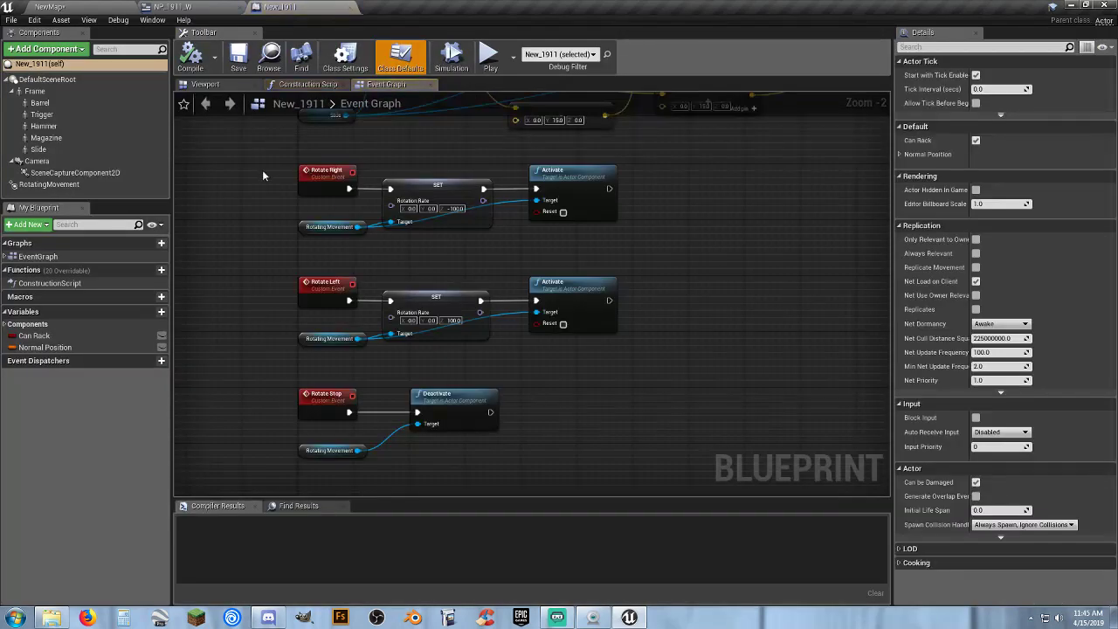
{"action": "right_click_drag", "start_coordinate": [263, 175], "coordinate": [316, 417]}
{"action": "right_click_drag", "start_coordinate": [289, 199], "coordinate": [271, 263]}
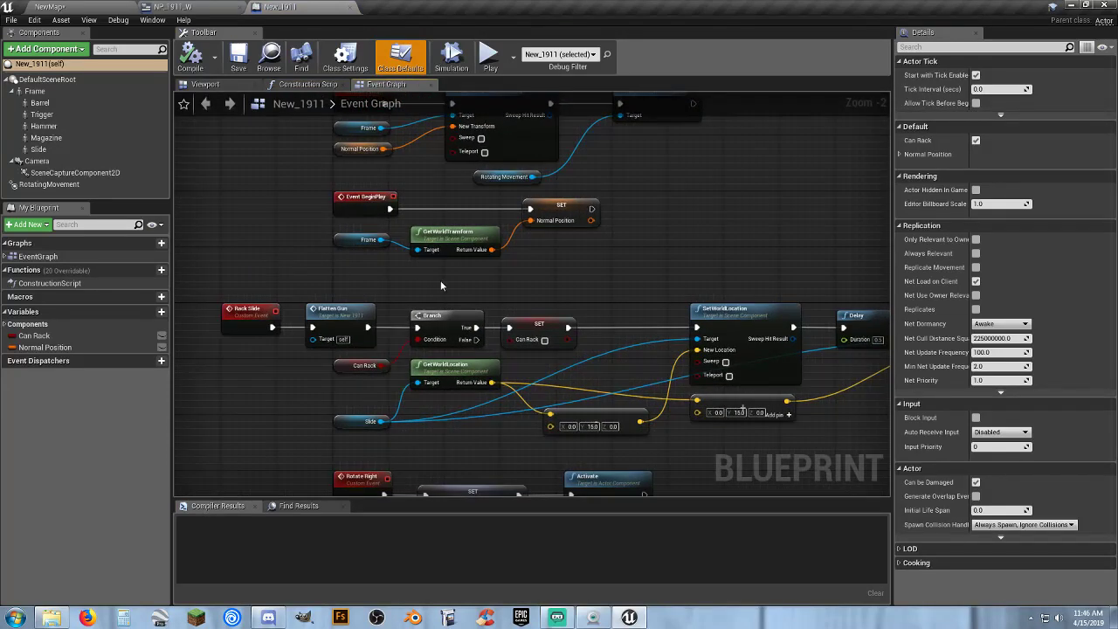
{"action": "right_click_drag", "start_coordinate": [619, 251], "coordinate": [579, 39]}
{"action": "right_click_drag", "start_coordinate": [704, 197], "coordinate": [626, 443]}
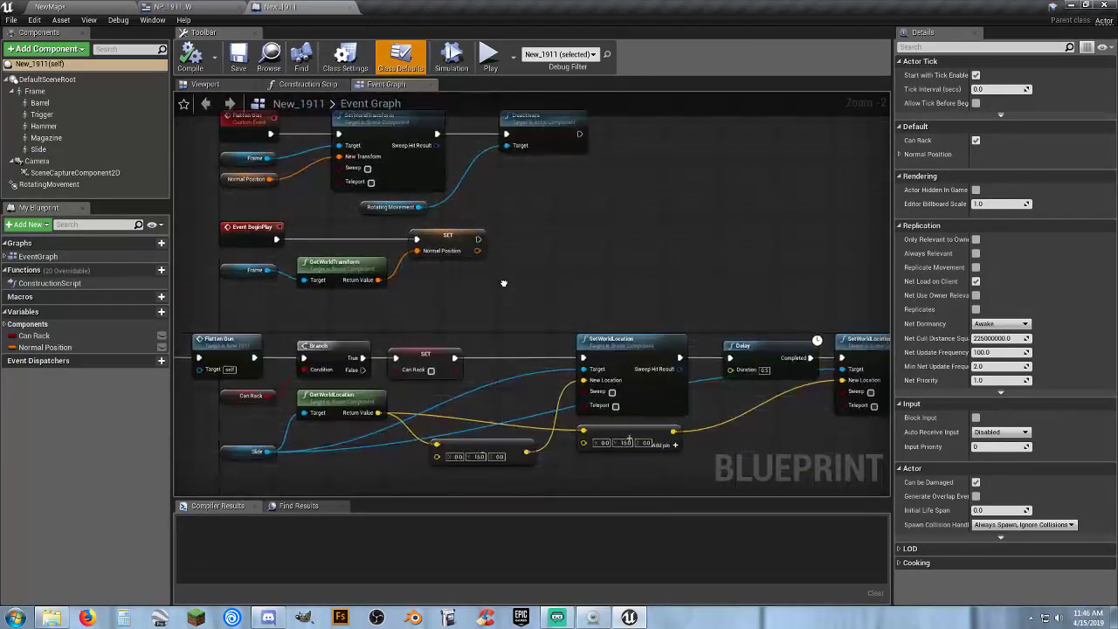
{"action": "left_click_drag", "start_coordinate": [474, 238], "coordinate": [530, 244]}
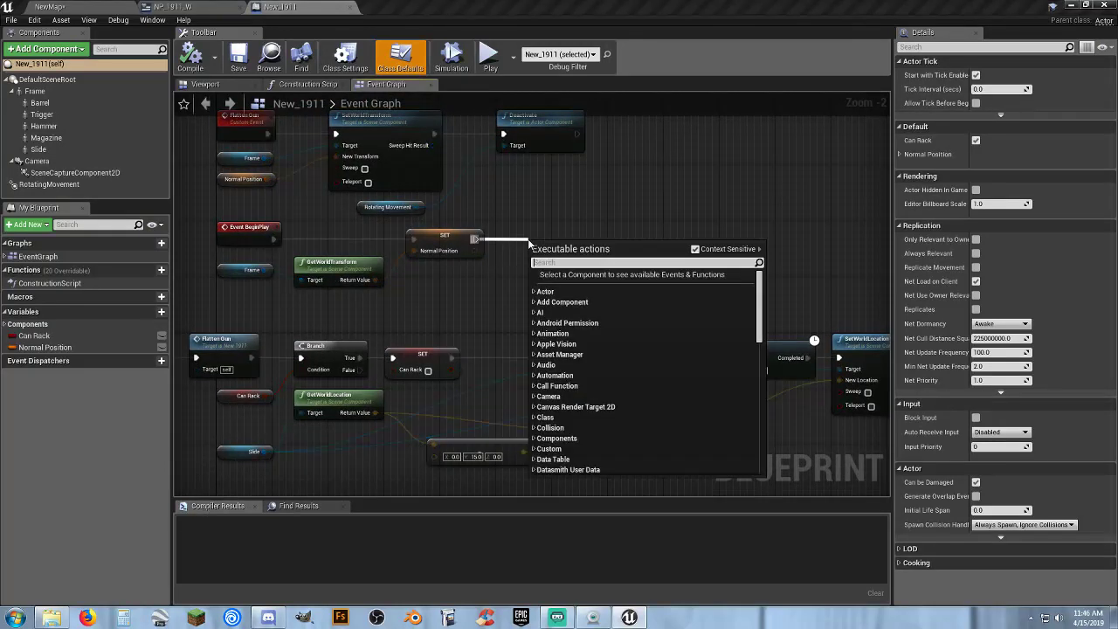
{"action": "type", "text": "rotate"}
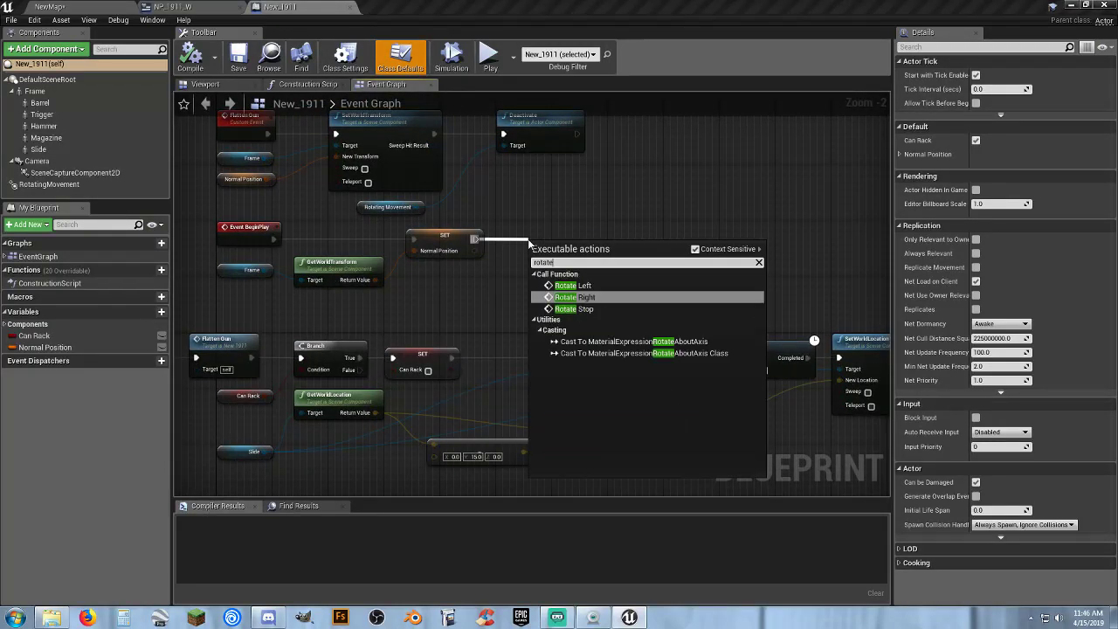
{"action": "left_click", "coordinate": [598, 294]}
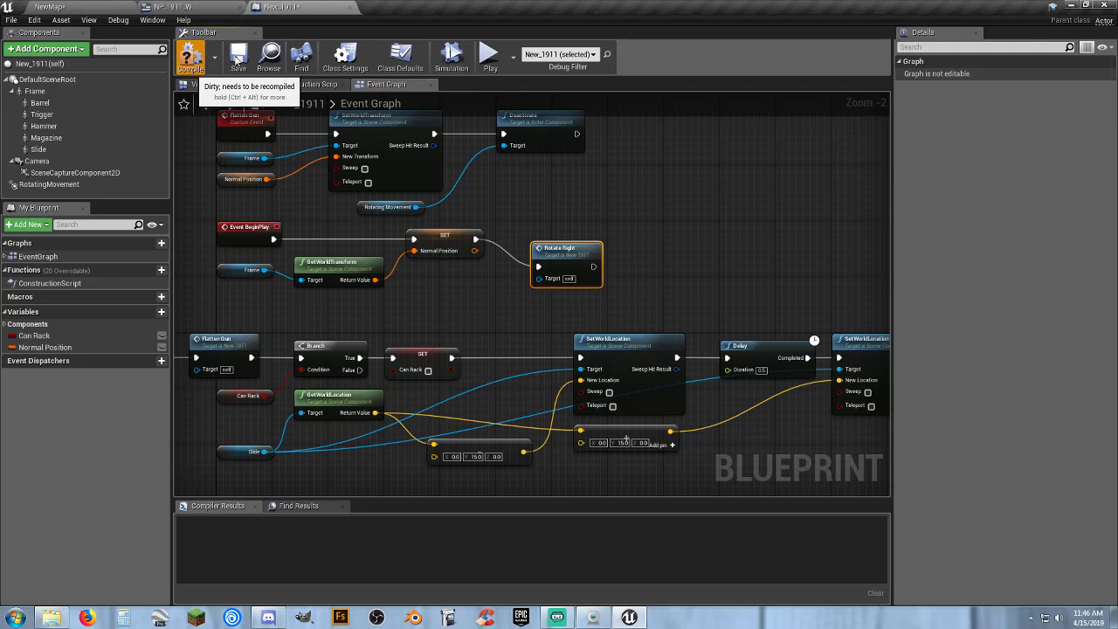
{"action": "left_click", "coordinate": [190, 56]}
Playtest NewMap to check the pistol's rotation in the widget, then quit using the in-game Exit button.
{"action": "left_click", "coordinate": [100, 9]}
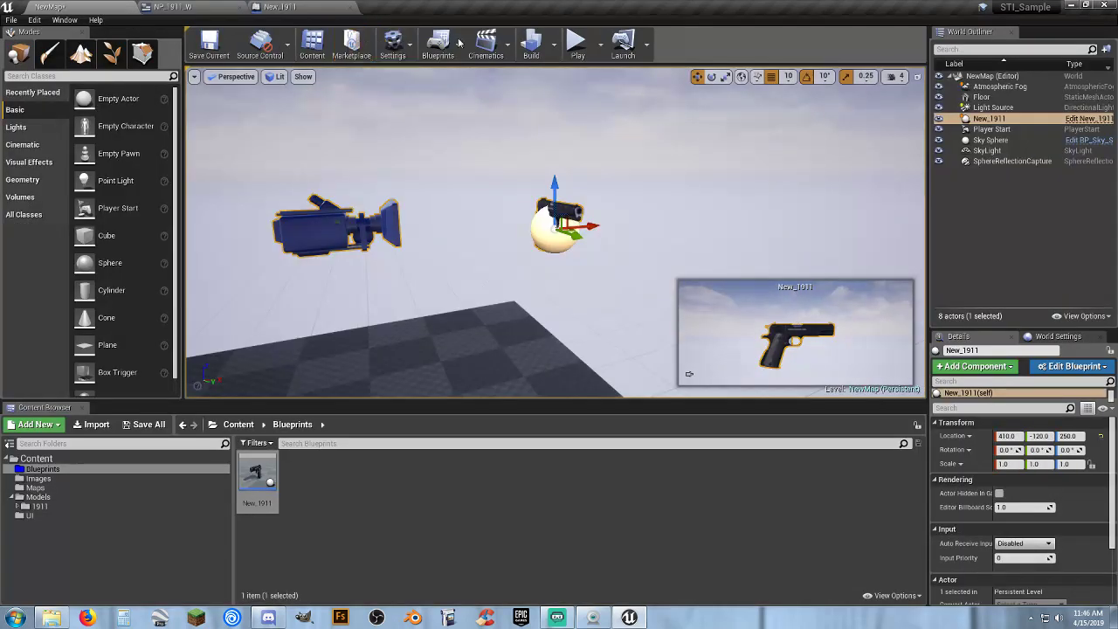
{"action": "left_click", "coordinate": [573, 41]}
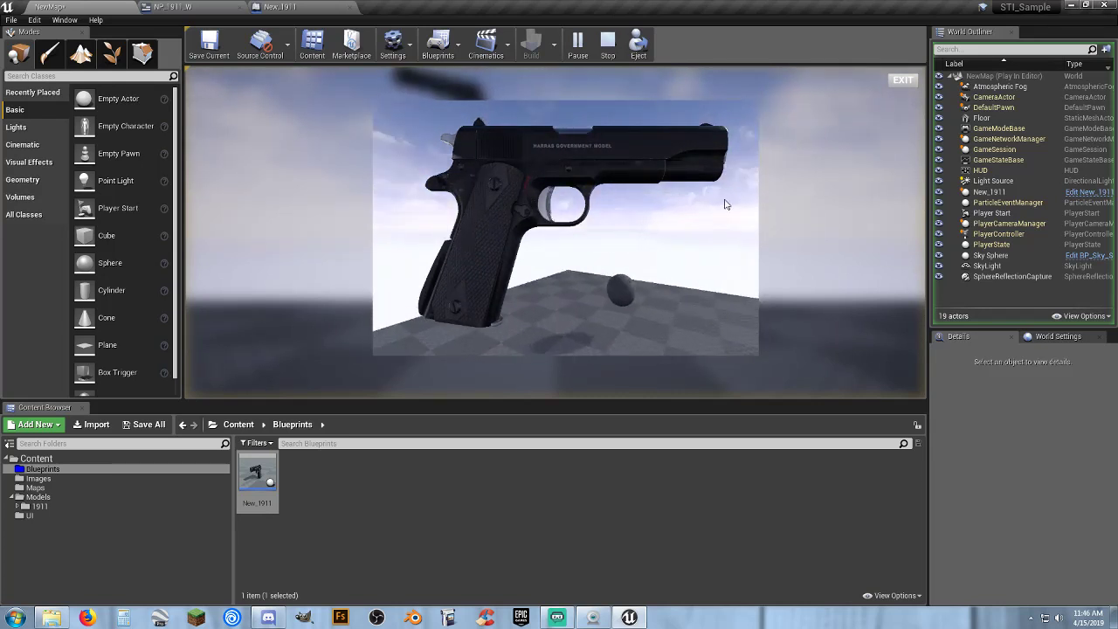
{"action": "left_click", "coordinate": [902, 81]}
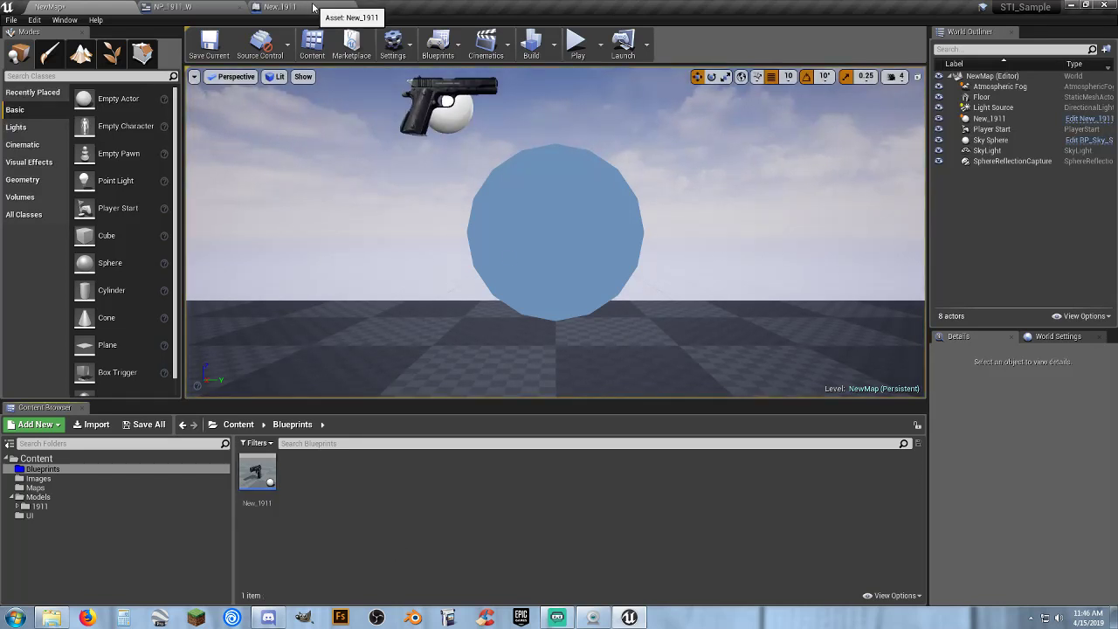
Delete the Rotate Right call from New_1911's BeginPlay chain, compile and save the blueprint, and close it.
{"action": "left_click", "coordinate": [280, 7]}
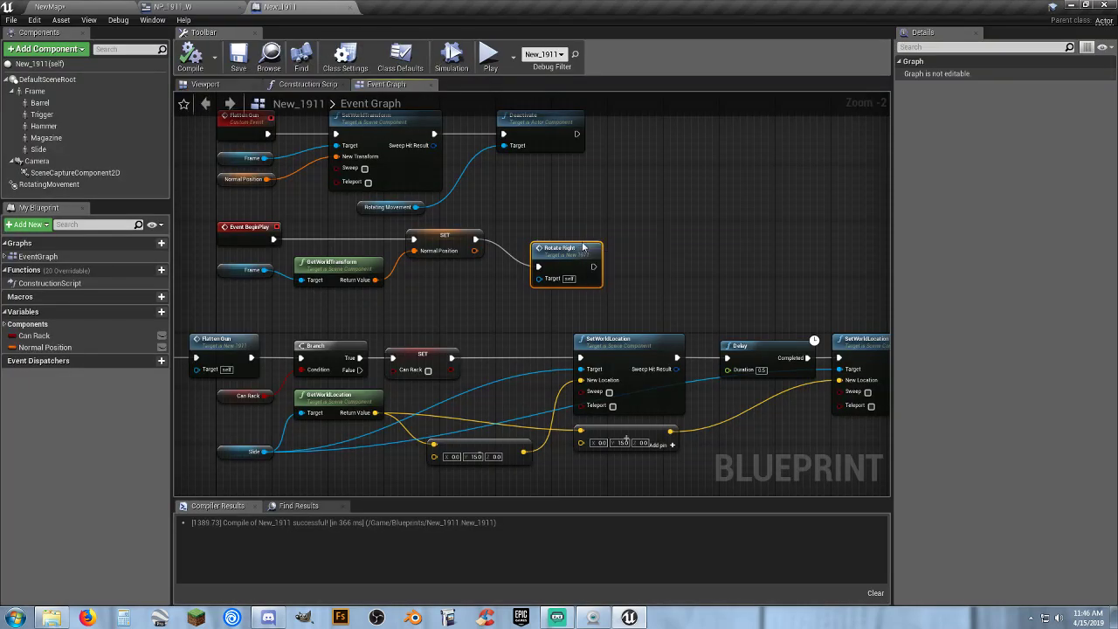
{"action": "key", "text": "Delete"}
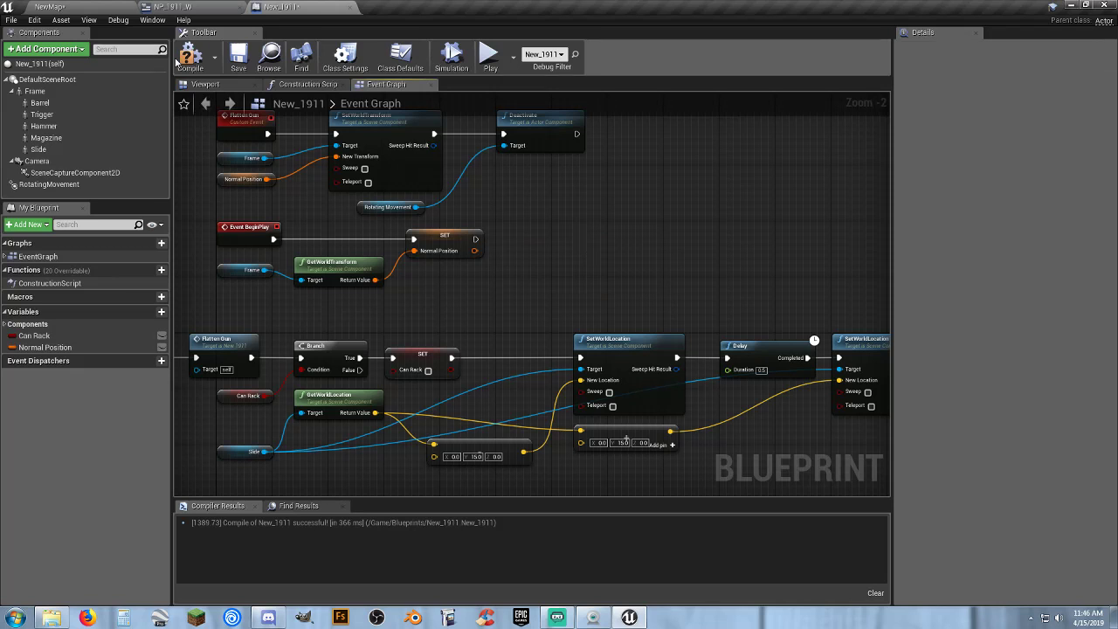
{"action": "left_click", "coordinate": [189, 56]}
{"action": "left_click", "coordinate": [238, 56]}
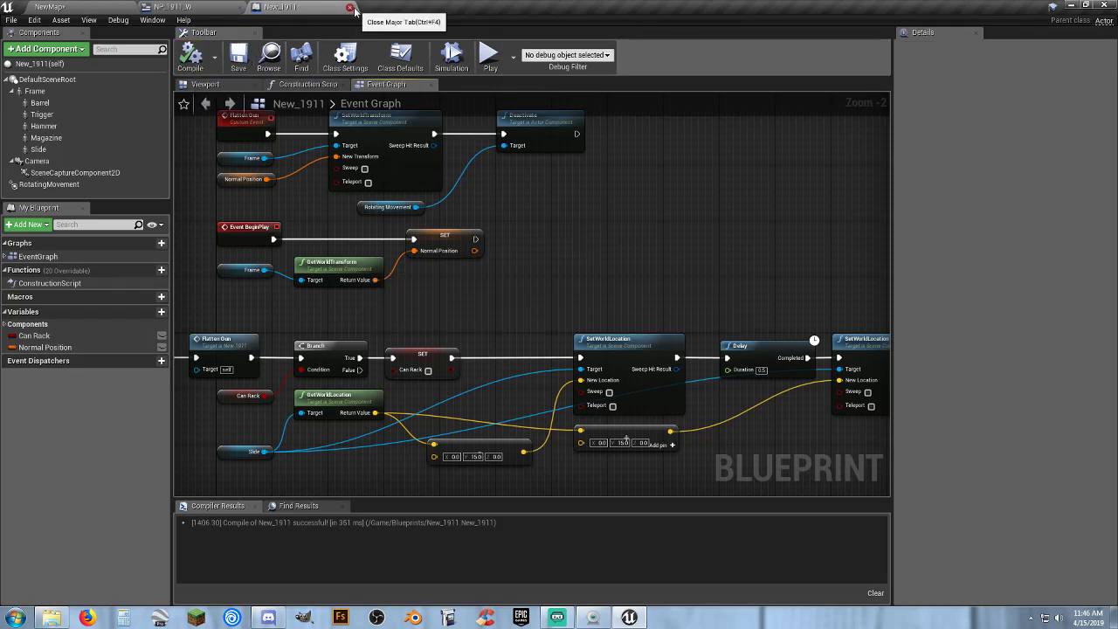
{"action": "left_click", "coordinate": [350, 8]}
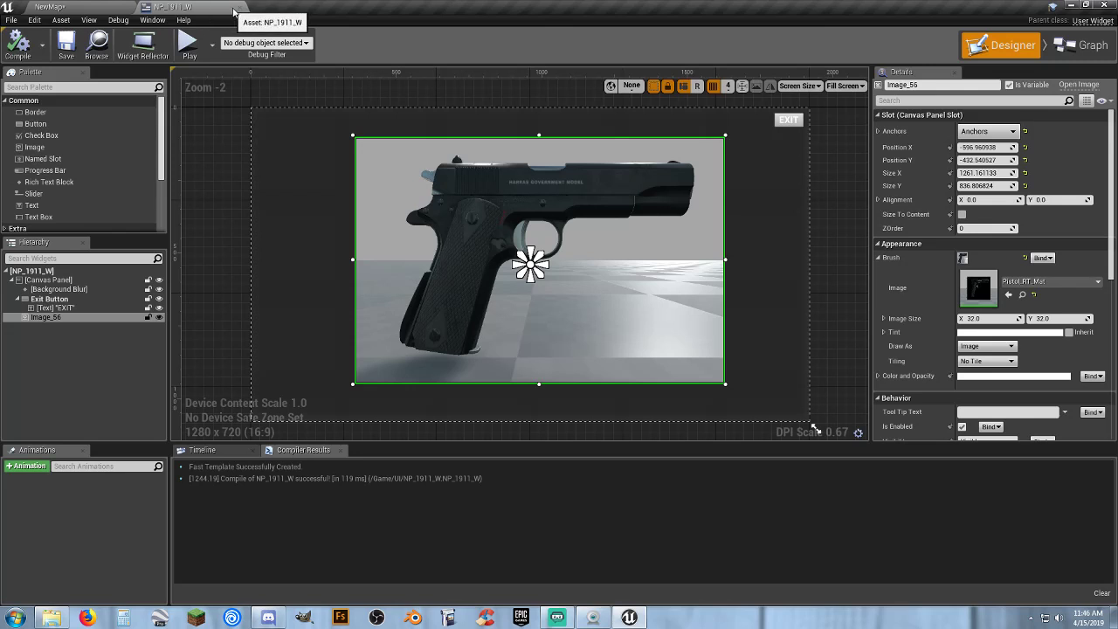
Close the NP_1911_W widget editor and force-delete the NP_1911_W asset from the UI folder.
{"action": "left_click", "coordinate": [236, 7]}
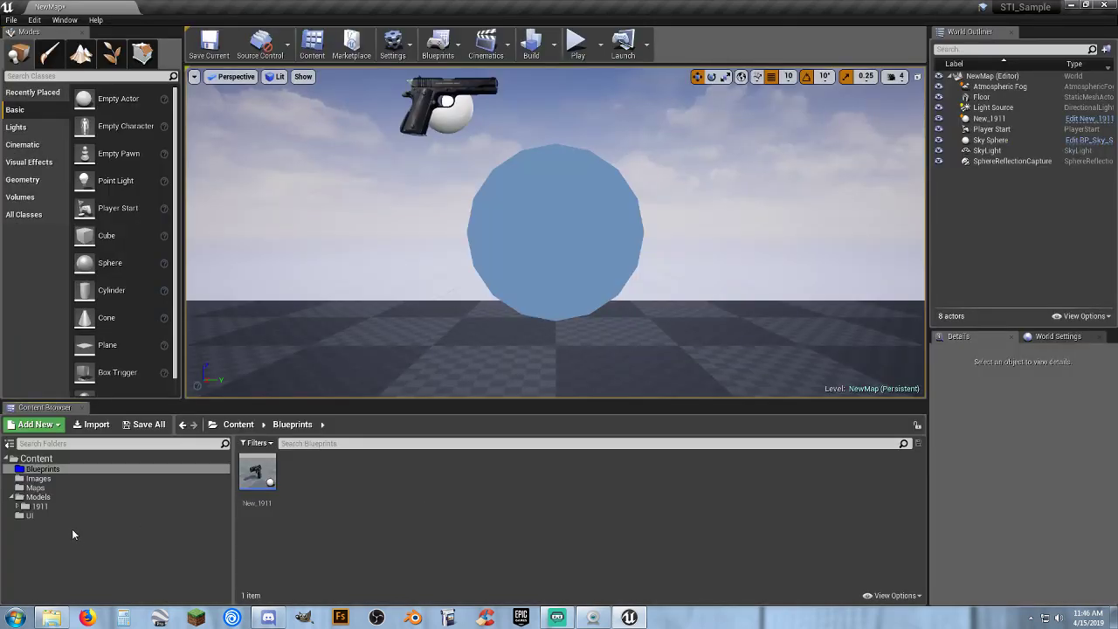
{"action": "left_click", "coordinate": [47, 516]}
{"action": "left_click", "coordinate": [263, 510]}
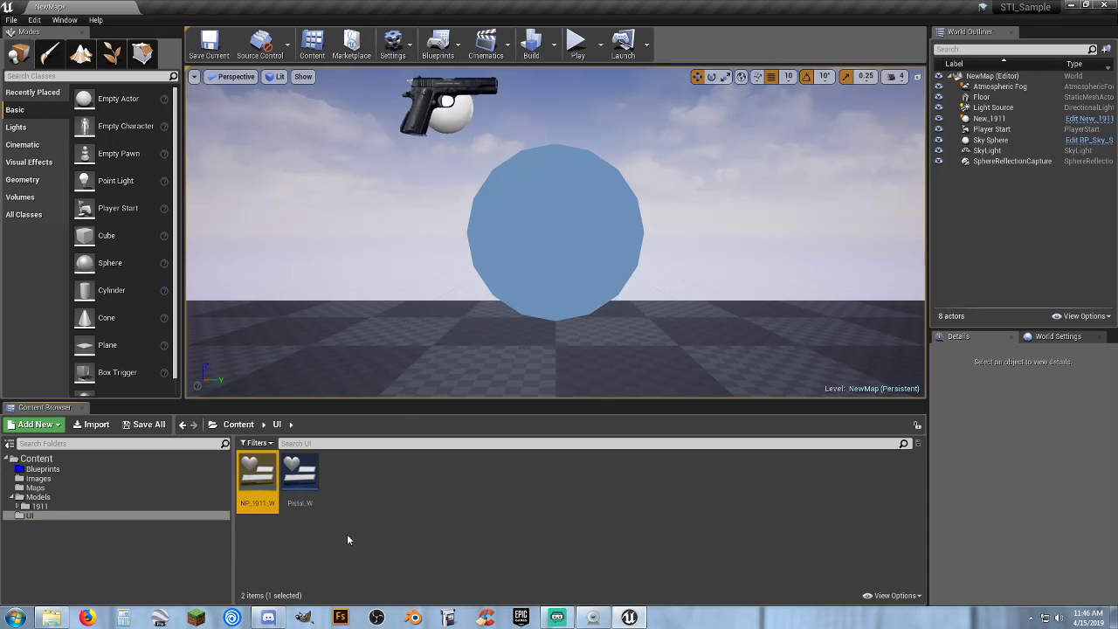
{"action": "key", "text": "Delete"}
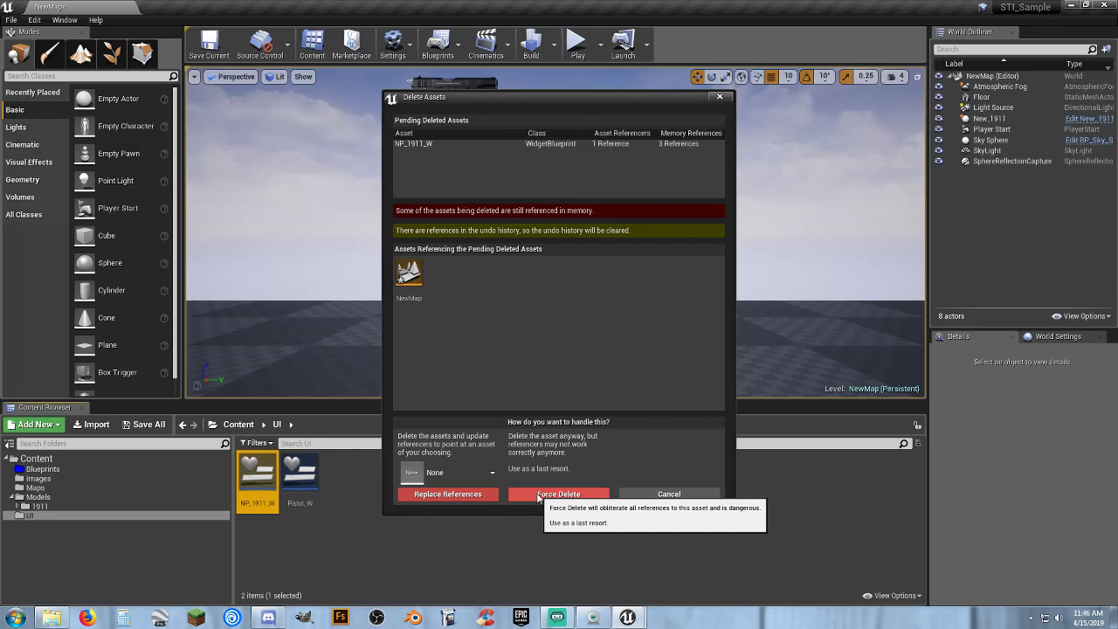
{"action": "left_click", "coordinate": [538, 494]}
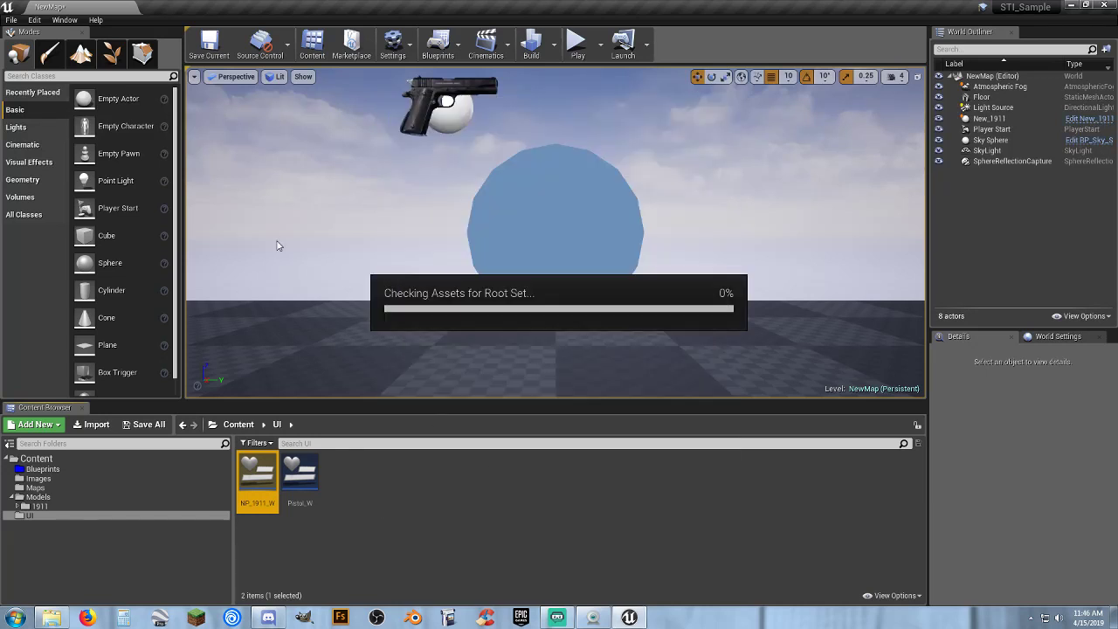
Open the Normal level from the Maps folder without saving the changes to NewMap.
{"action": "left_click", "coordinate": [35, 488]}
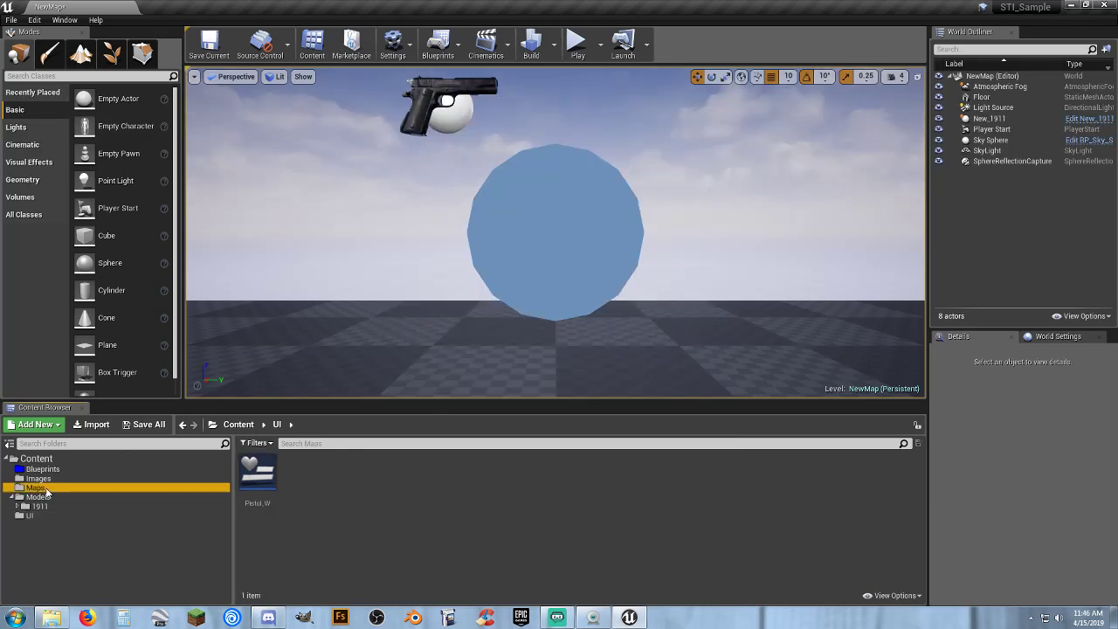
{"action": "double_click", "coordinate": [340, 493]}
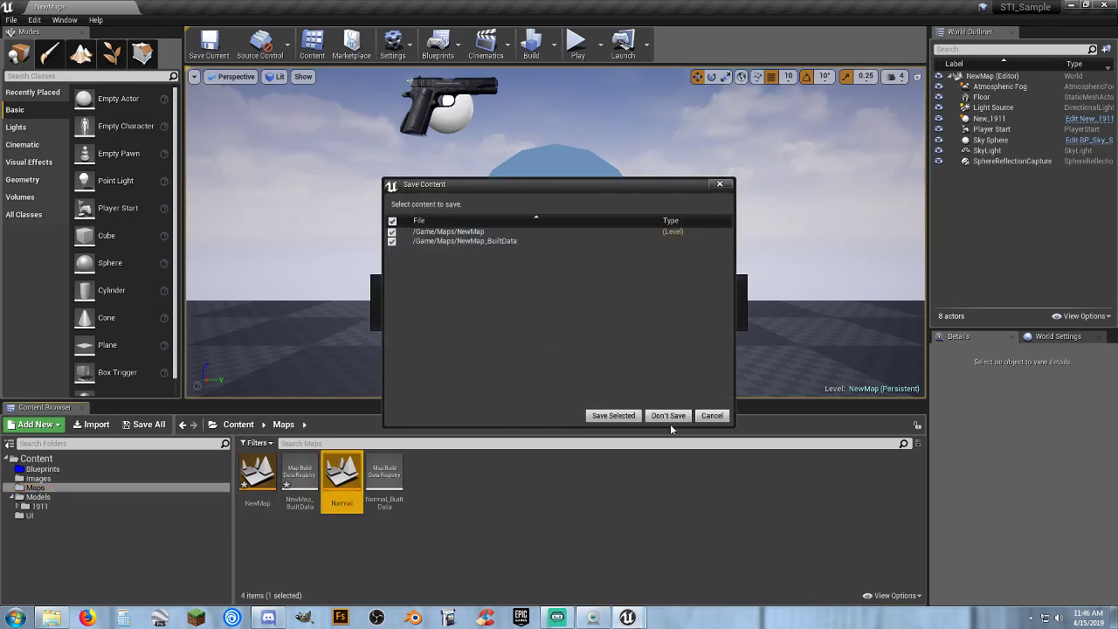
{"action": "left_click", "coordinate": [665, 417]}
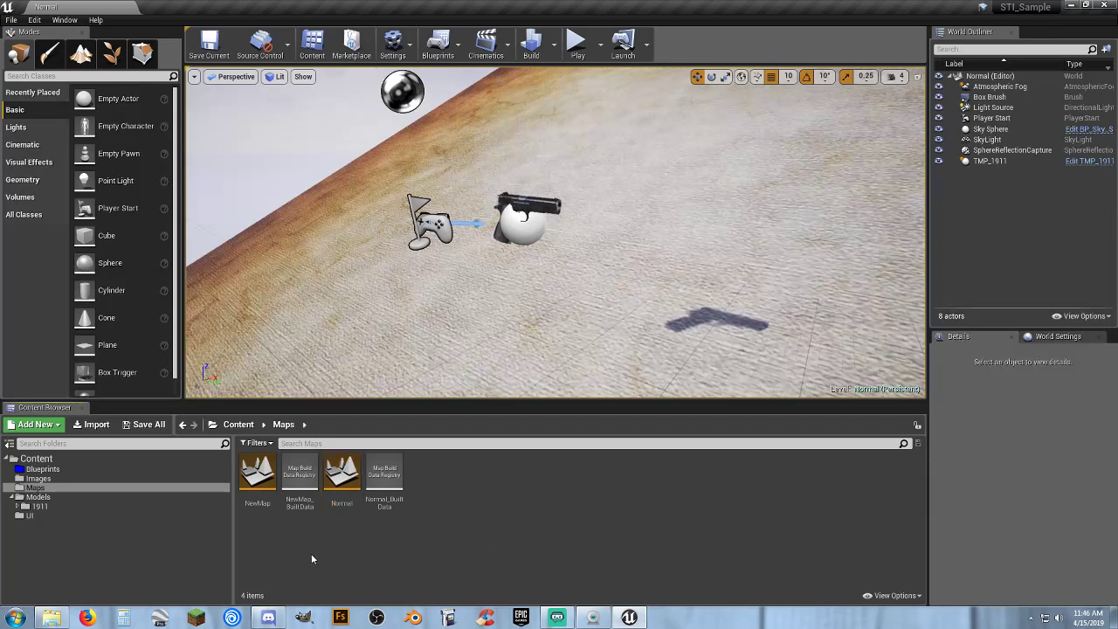
Select NewMap and NewMap_BuiltData in the Maps folder and delete them, confirming the deletion.
{"action": "left_click", "coordinate": [296, 505]}
{"action": "left_click", "coordinate": [266, 503], "text": "ctrl"}
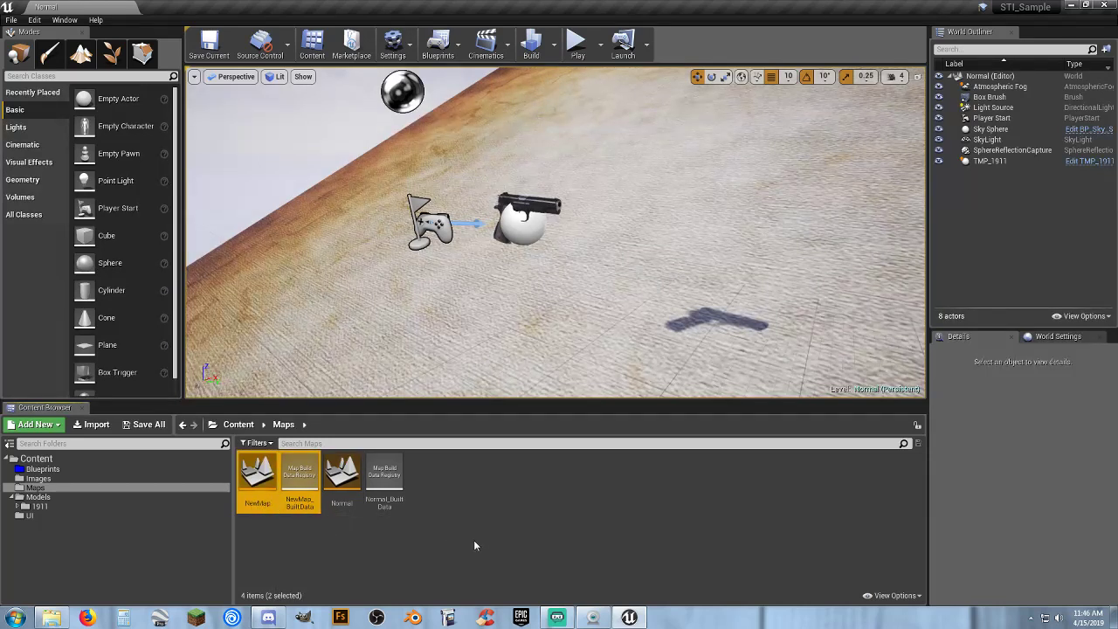
{"action": "key", "text": "Delete"}
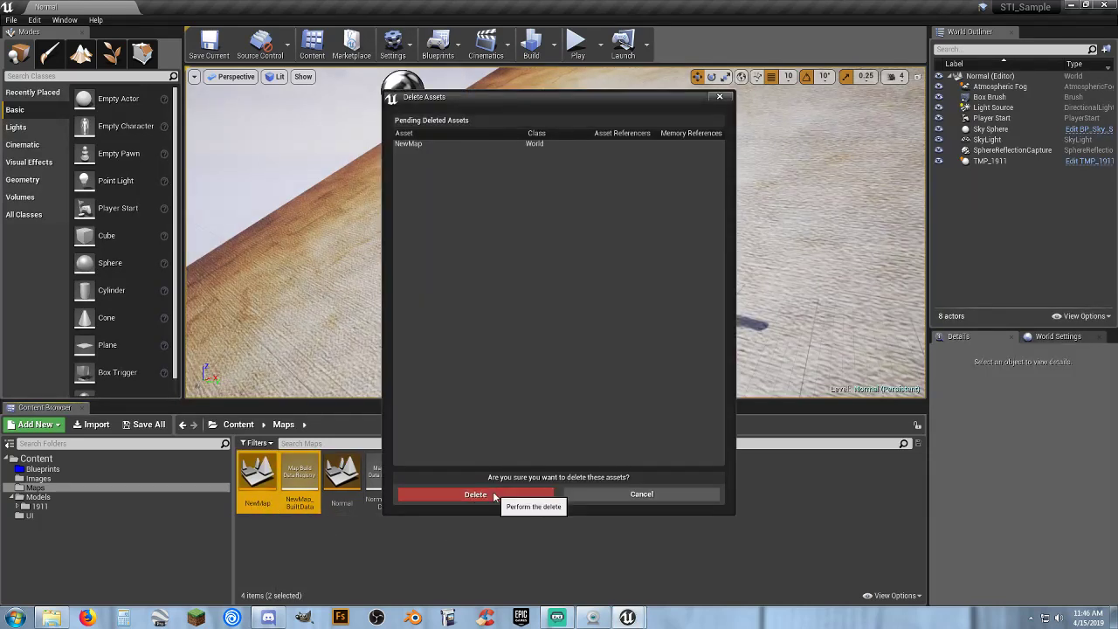
{"action": "left_click", "coordinate": [494, 495]}
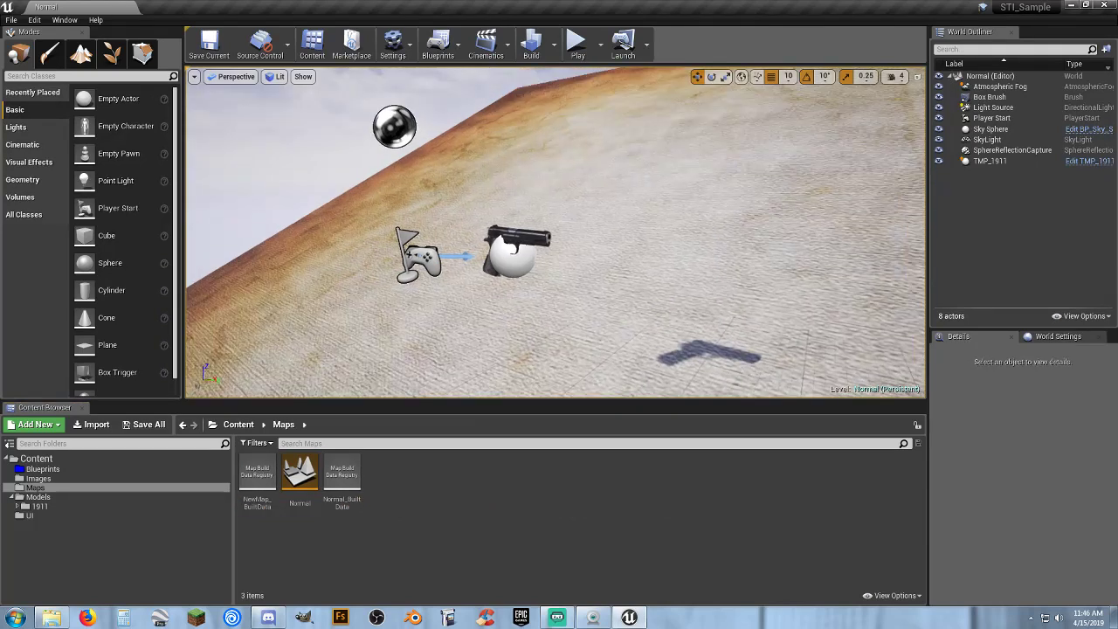
Force-delete the New_1911 blueprint from the Blueprints folder.
{"action": "right_click_drag", "start_coordinate": [556, 233], "coordinate": [655, 187]}
{"action": "key", "text": "s"}
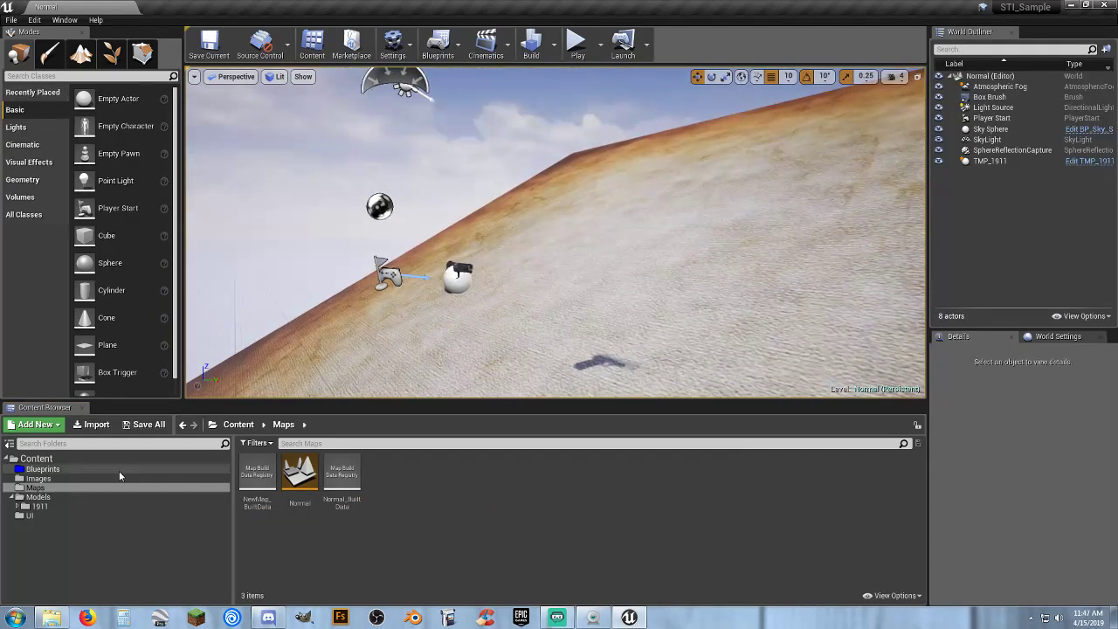
{"action": "left_click", "coordinate": [42, 469]}
{"action": "left_click", "coordinate": [257, 481]}
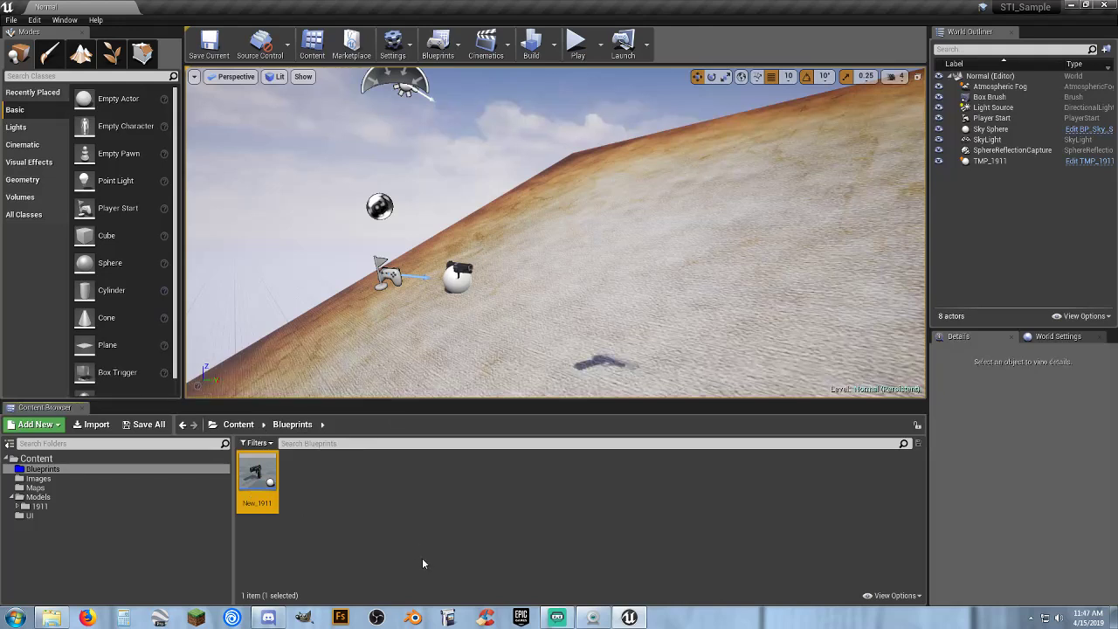
{"action": "key", "text": "Delete"}
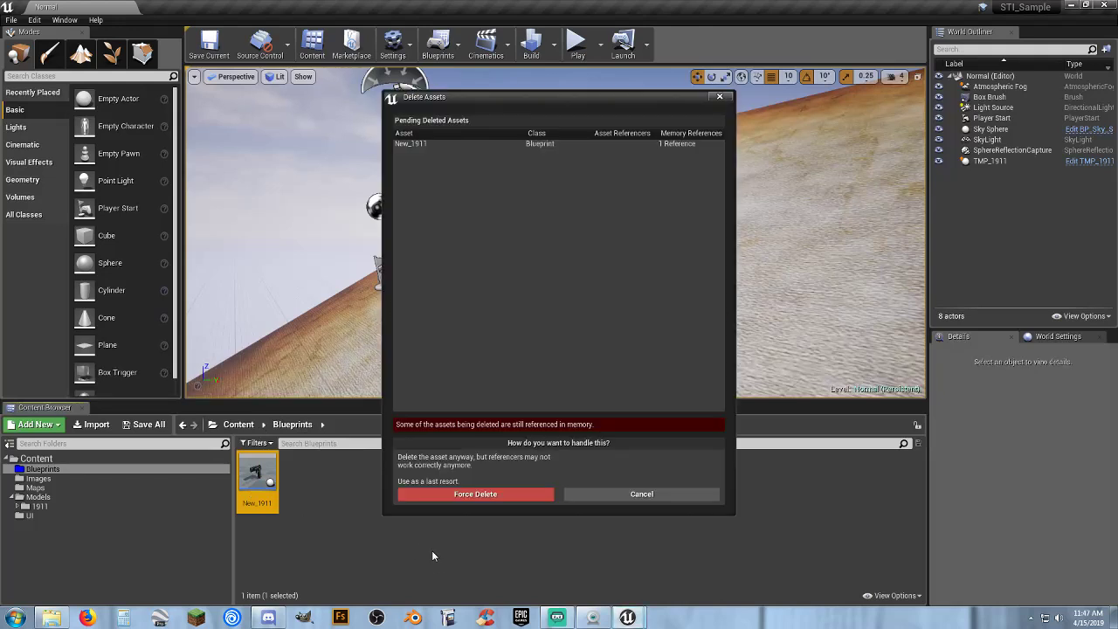
{"action": "left_click", "coordinate": [506, 494]}
Move the TMP_1911 blueprint from the Models/1911/Broken folder into the Blueprints folder.
{"action": "left_click", "coordinate": [35, 516]}
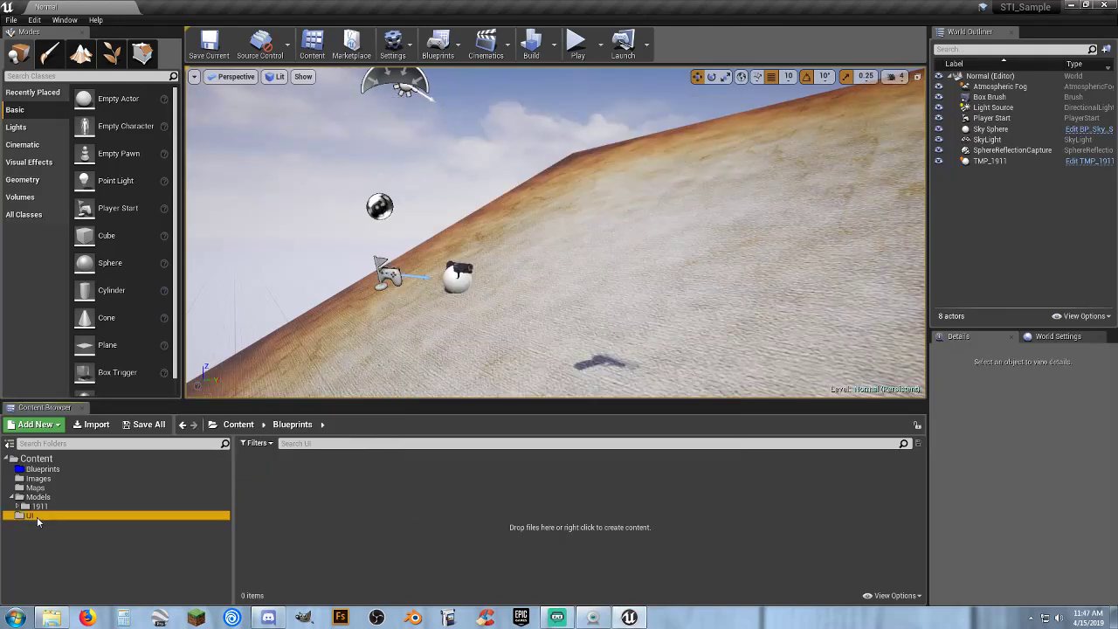
{"action": "left_click", "coordinate": [48, 509]}
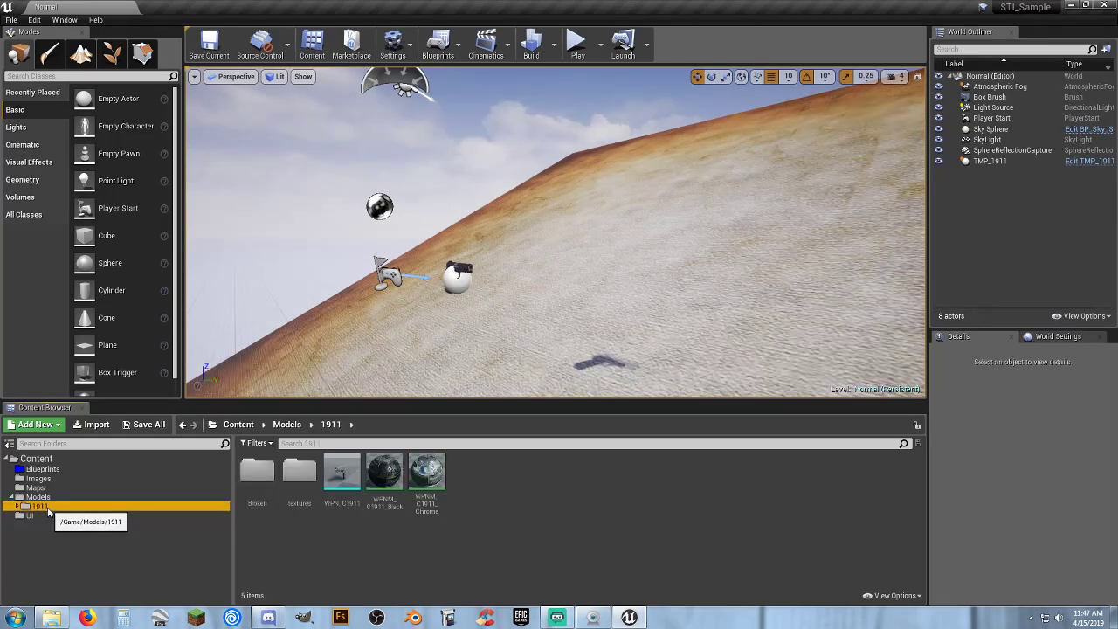
{"action": "double_click", "coordinate": [256, 472]}
{"action": "left_click_drag", "start_coordinate": [256, 485], "coordinate": [81, 472]}
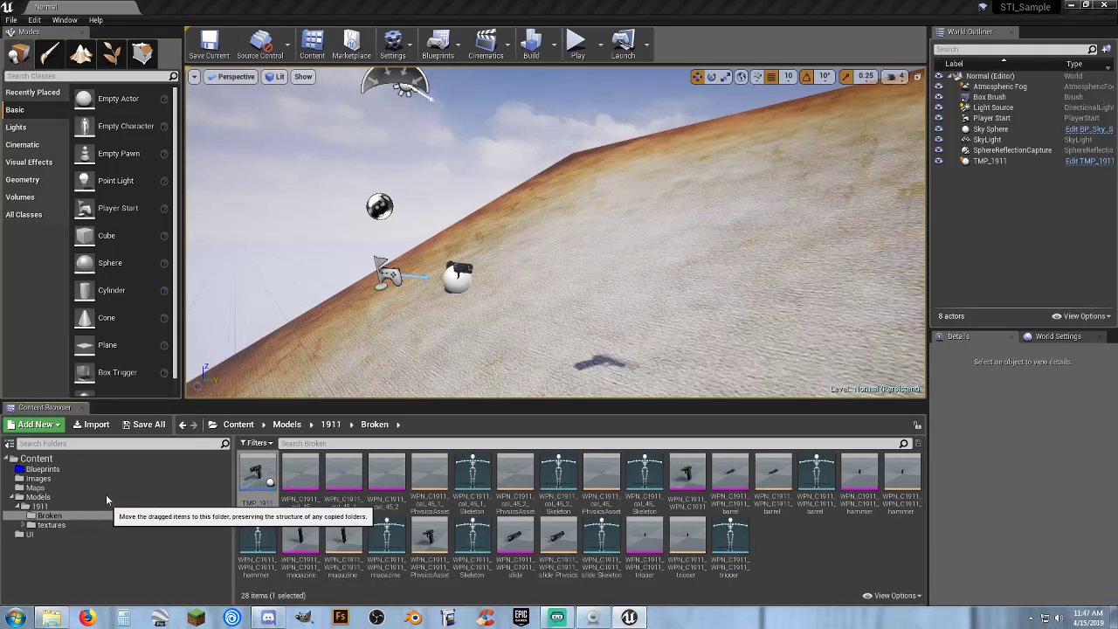
{"action": "left_click", "coordinate": [102, 497]}
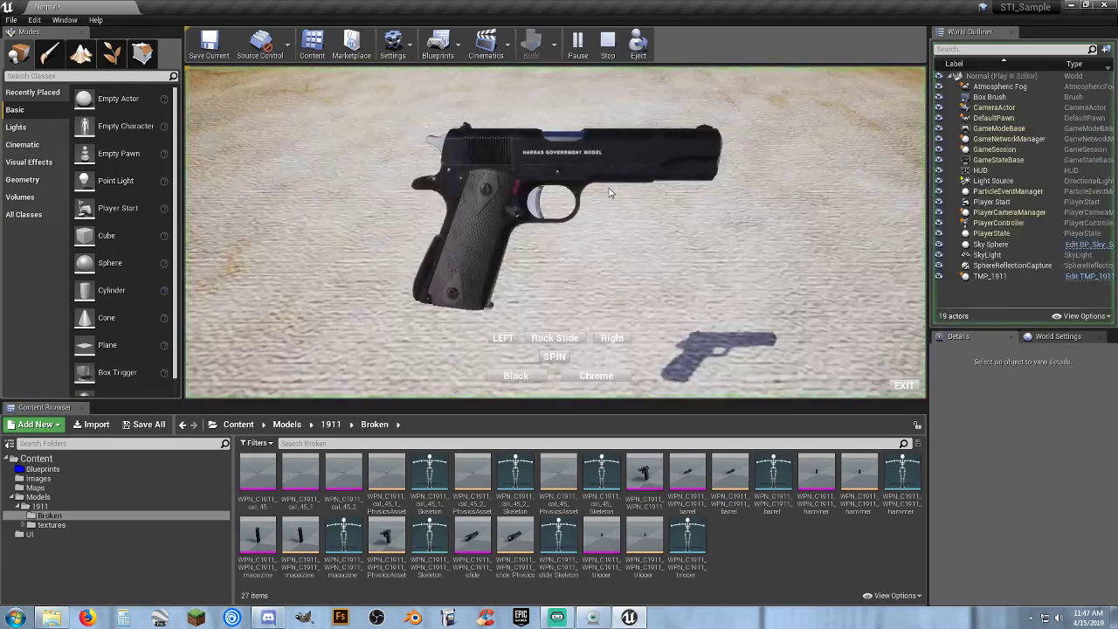
Playtest the Normal level by rotating the pistol right and left with its on-screen controls, then exit.
{"action": "left_click", "coordinate": [608, 339]}
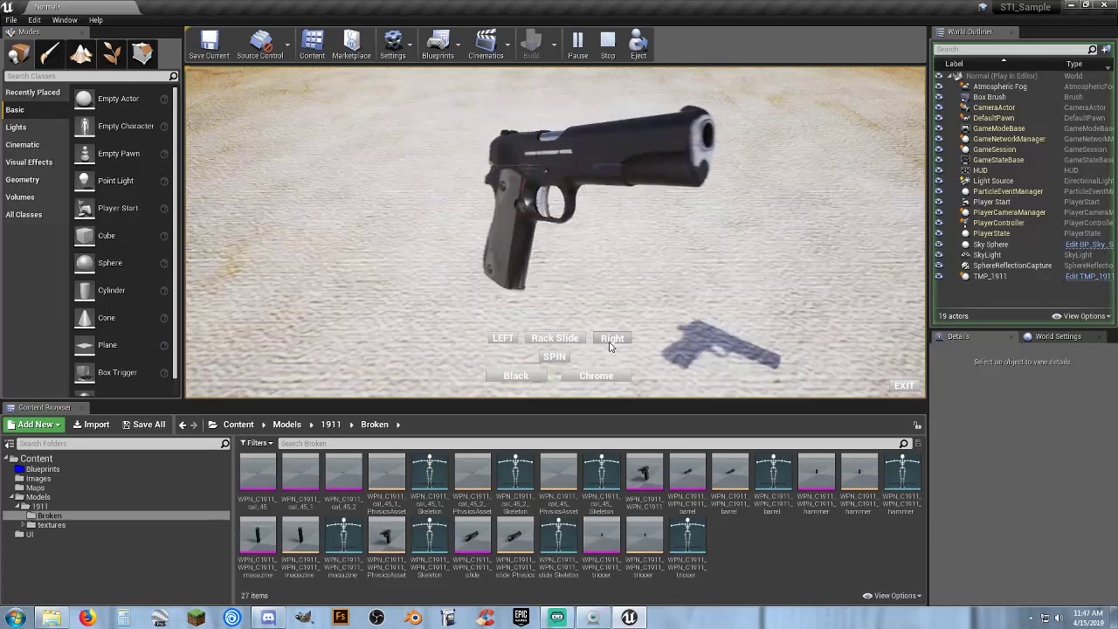
{"action": "left_click", "coordinate": [502, 340]}
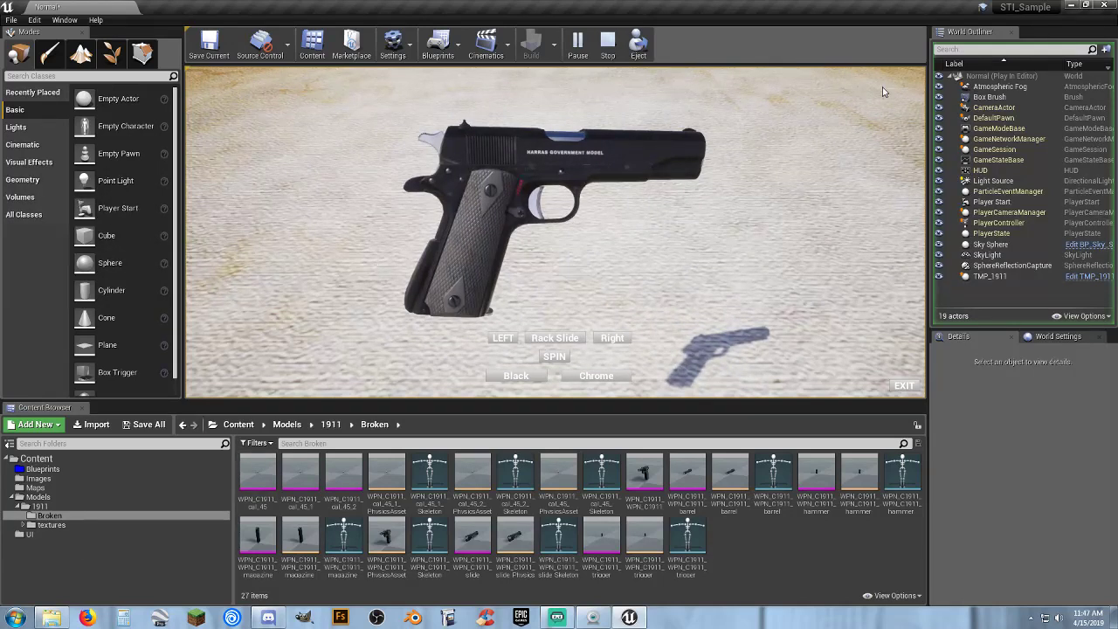
{"action": "left_click", "coordinate": [900, 387]}
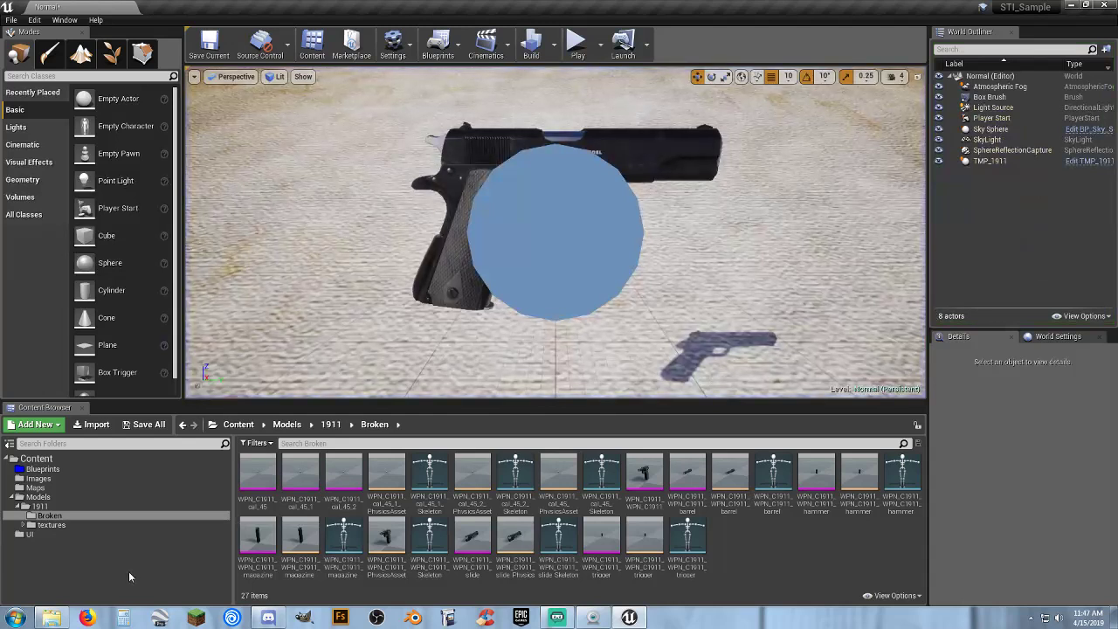
Open the Pistol_W widget blueprint from the UI folder.
{"action": "left_click", "coordinate": [103, 533]}
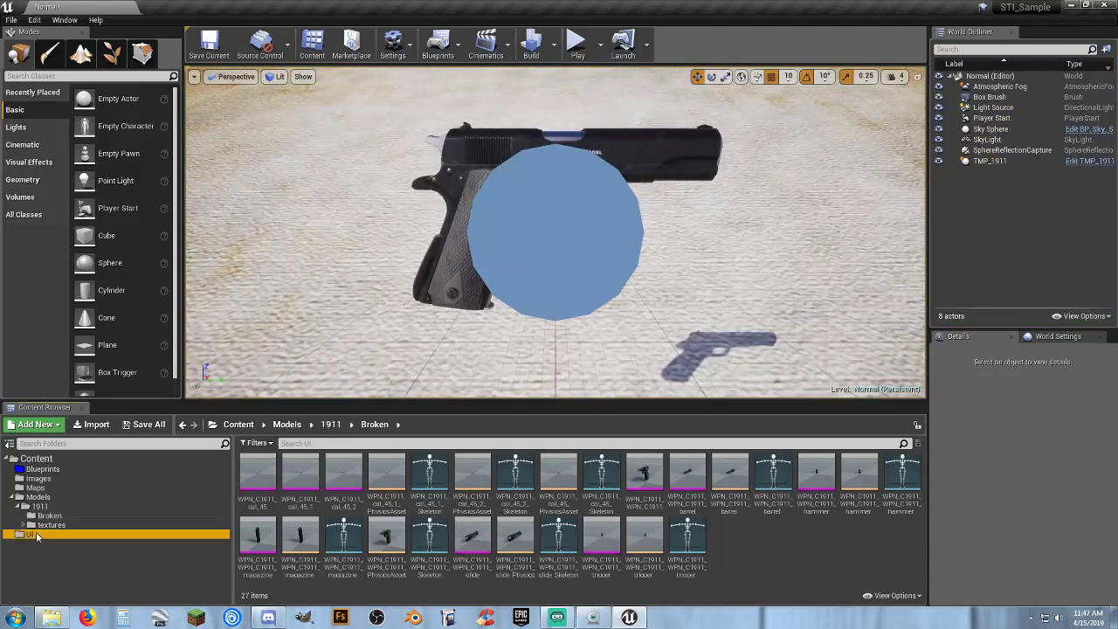
{"action": "double_click", "coordinate": [257, 475]}
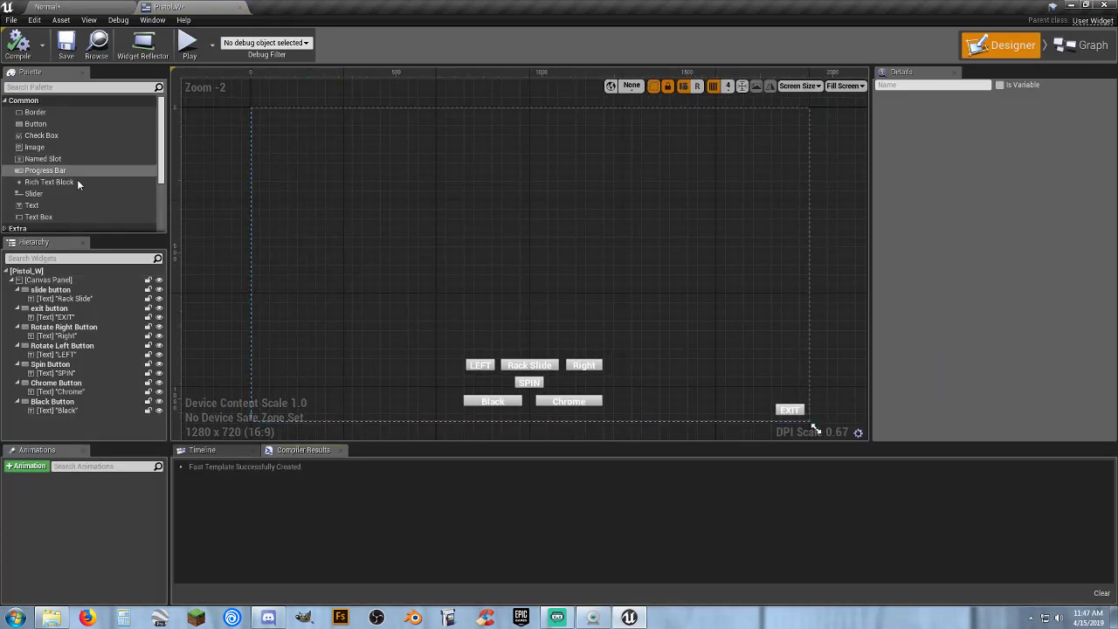
Add a Background Blur from Special Effects to the Pistol_W canvas and anchor it to stretch across the full canvas.
{"action": "scroll", "coordinate": [74, 191], "scroll_direction": "down", "scroll_amount": 3}
{"action": "scroll", "coordinate": [74, 191], "scroll_direction": "down", "scroll_amount": 1}
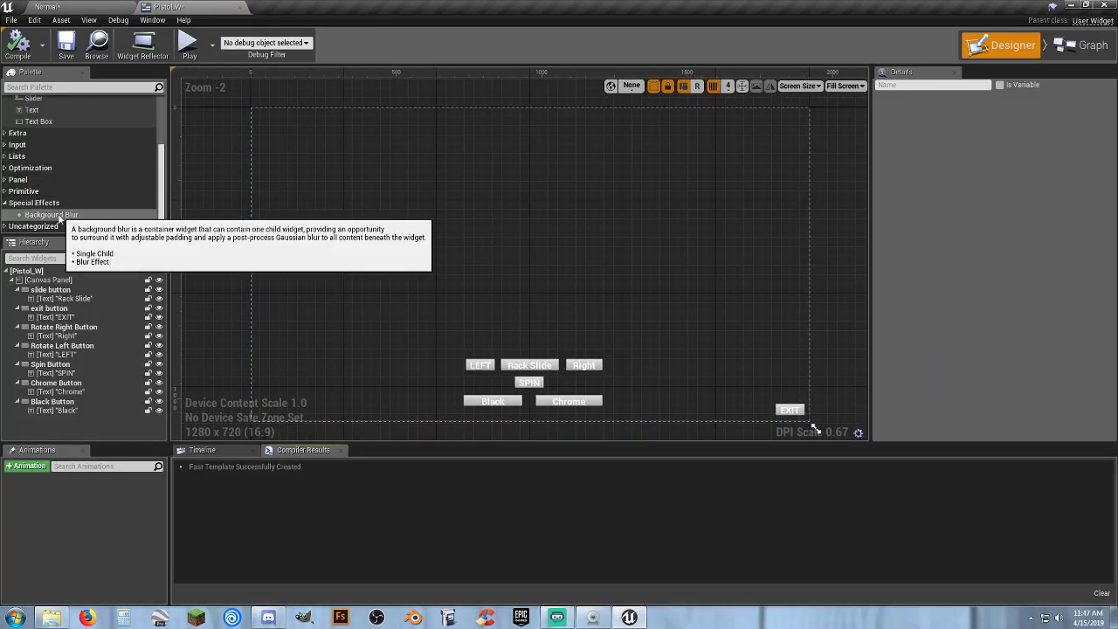
{"action": "left_click_drag", "start_coordinate": [55, 220], "coordinate": [400, 199]}
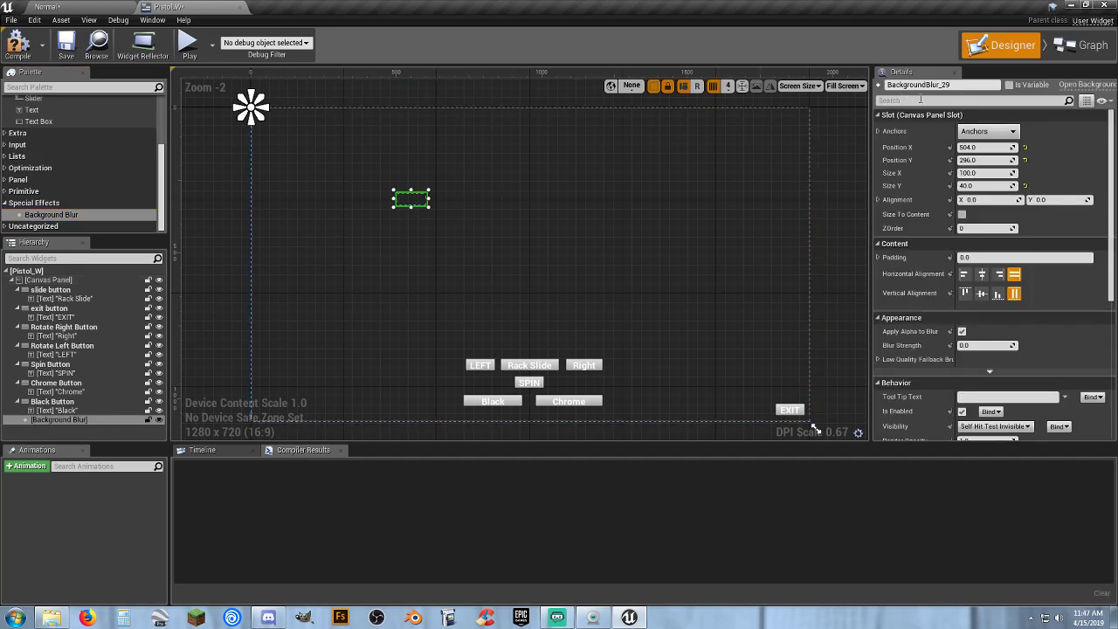
{"action": "left_click", "coordinate": [987, 131]}
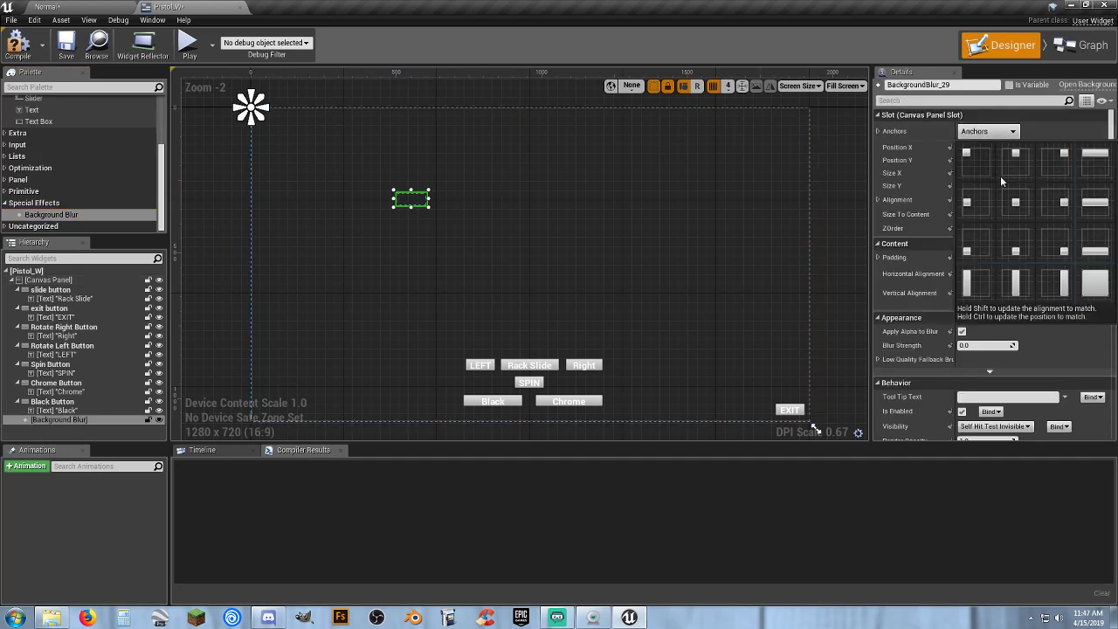
{"action": "left_click", "coordinate": [1095, 280]}
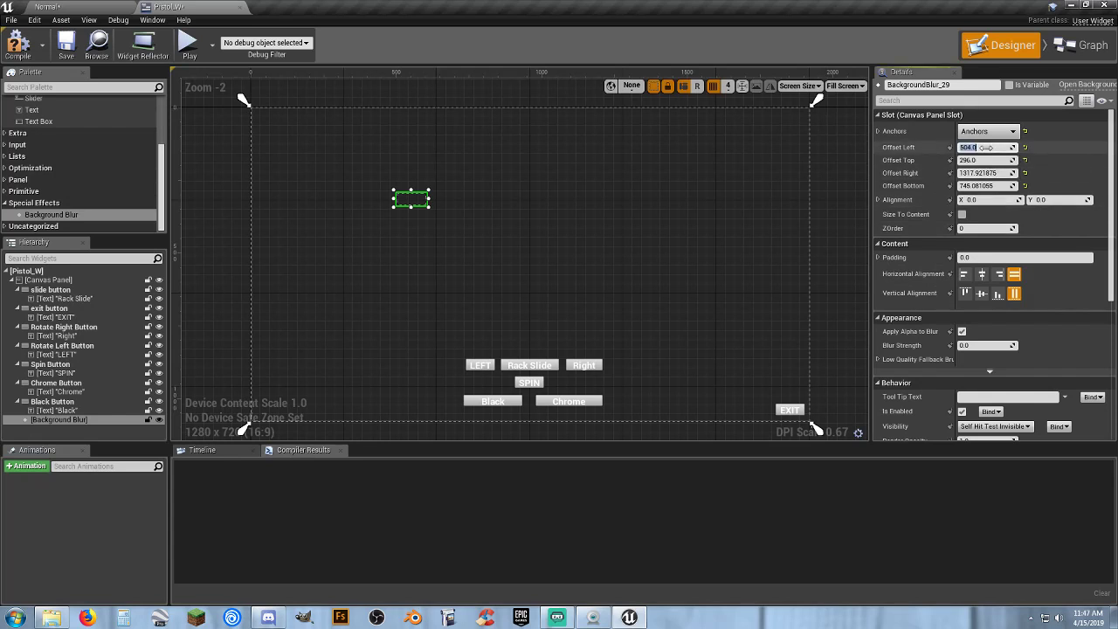
Set the background blur's left, top, right and bottom offsets to 0 and its ZOrder to -5.
{"action": "type", "text": "0"}
{"action": "key", "text": "Tab"}
{"action": "type", "text": "0"}
{"action": "key", "text": "Tab"}
{"action": "type", "text": "0"}
{"action": "key", "text": "Tab"}
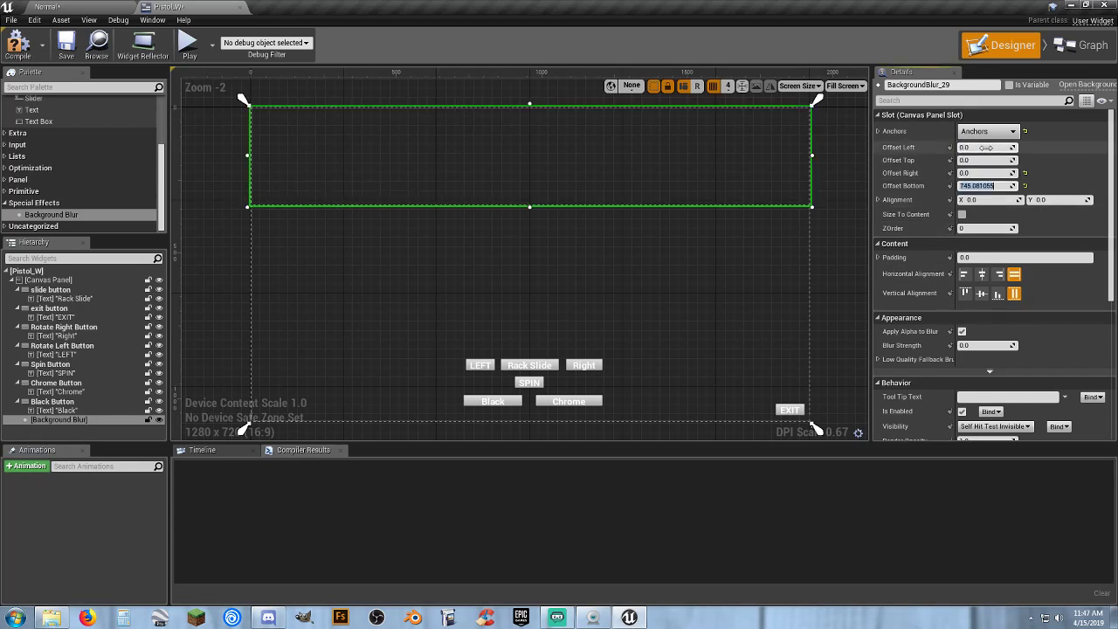
{"action": "type", "text": "0"}
{"action": "key", "text": "Tab"}
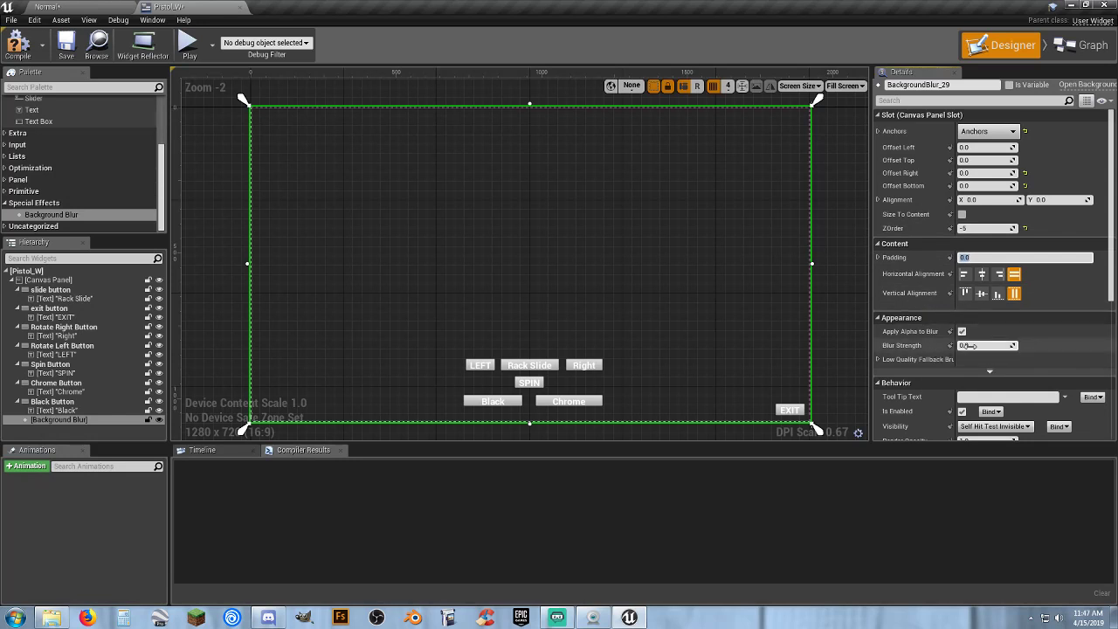
Set the background blur's Blur Strength to 5 and compile the widget.
{"action": "left_click", "coordinate": [971, 345]}
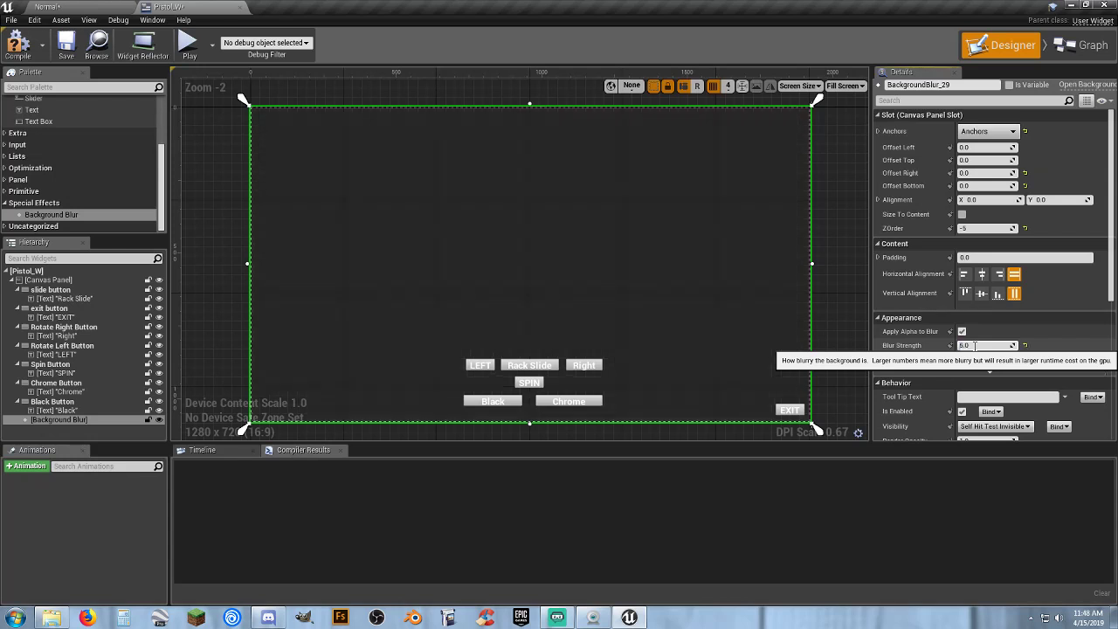
{"action": "key", "text": "Return"}
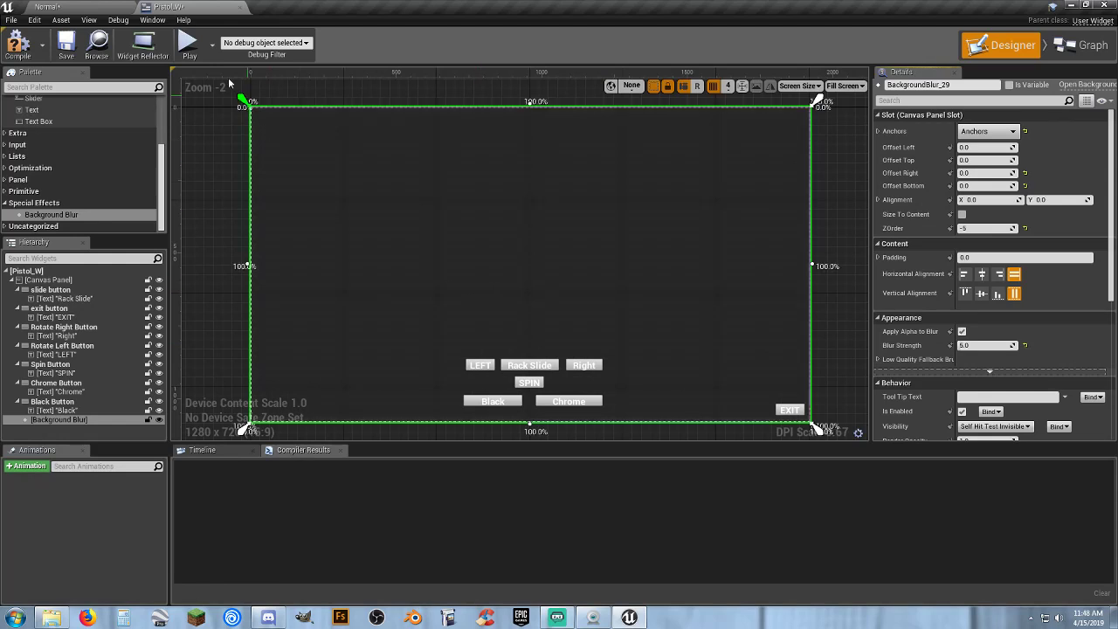
{"action": "left_click", "coordinate": [17, 43]}
Playtest the Normal level with the full-screen blur, rotating the pistol right, and exit.
{"action": "left_click", "coordinate": [78, 9]}
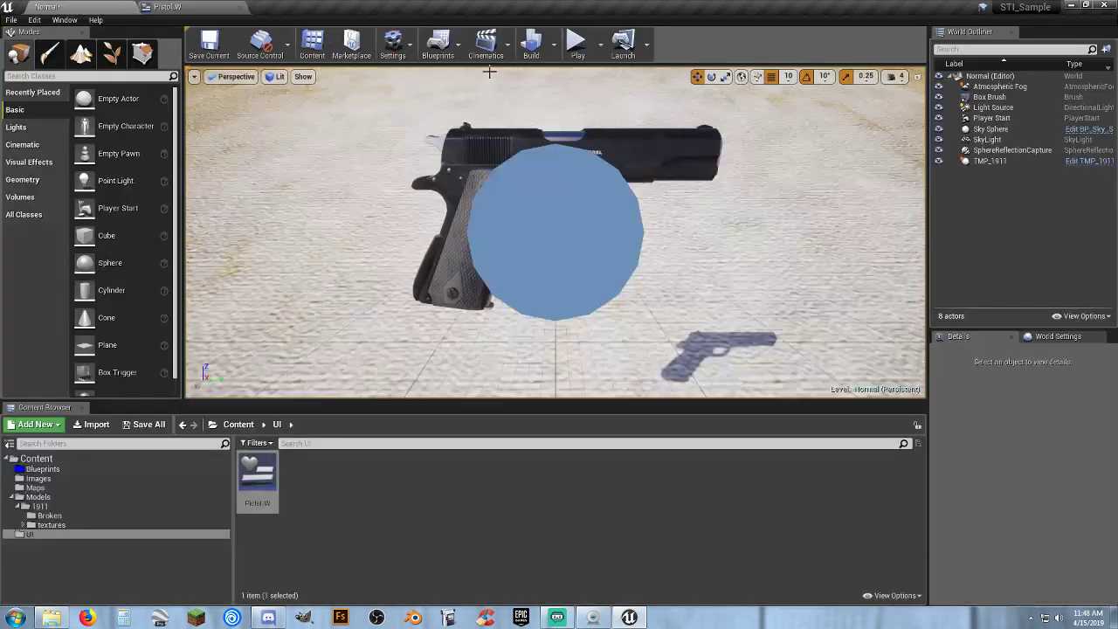
{"action": "left_click", "coordinate": [573, 40]}
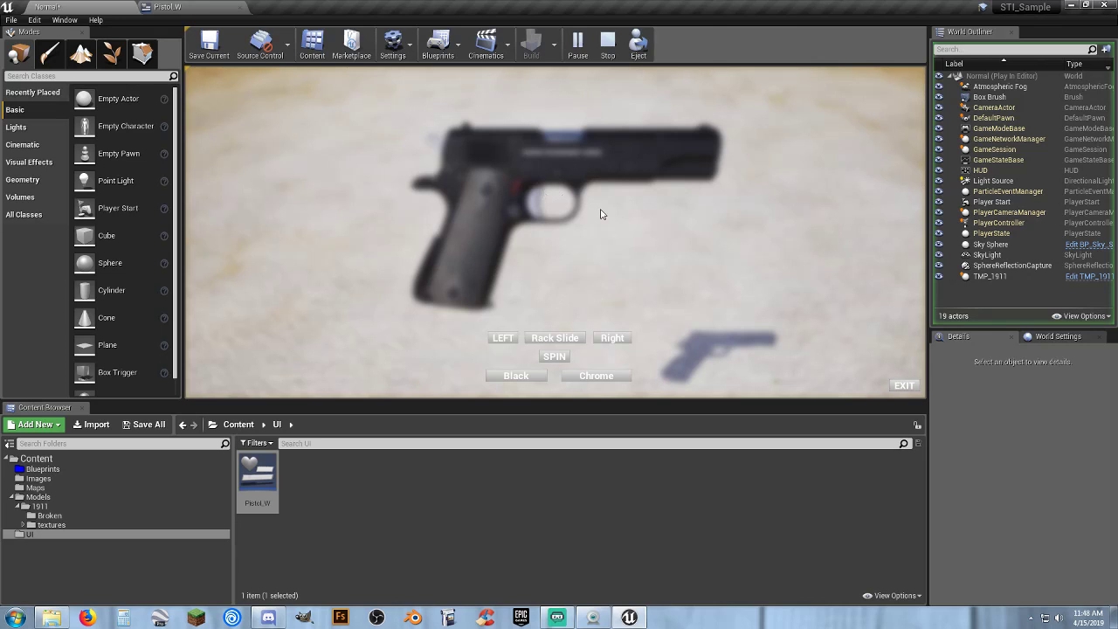
{"action": "left_click", "coordinate": [611, 339]}
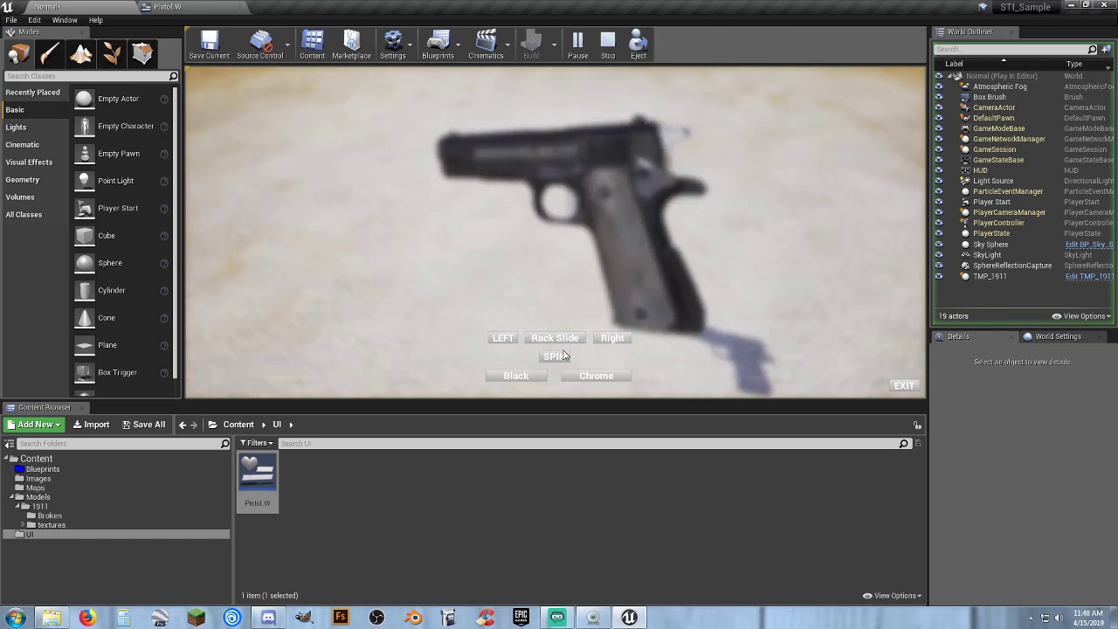
{"action": "left_click", "coordinate": [903, 386]}
Delete the full-screen background blur from the Pistol_W widget and recompile it.
{"action": "left_click", "coordinate": [174, 7]}
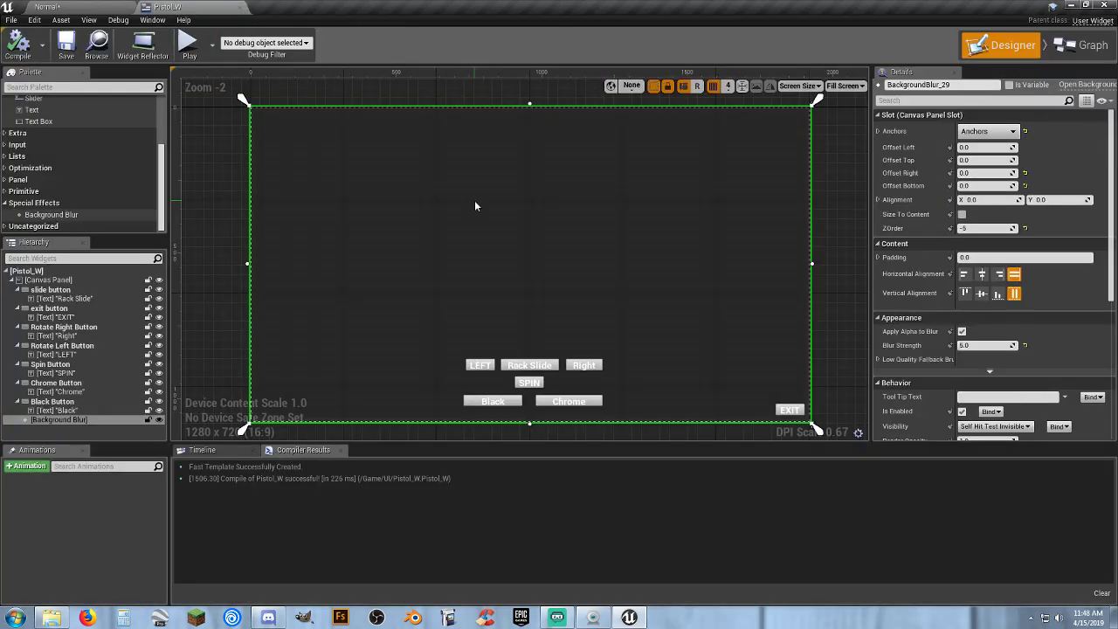
{"action": "key", "text": "Delete"}
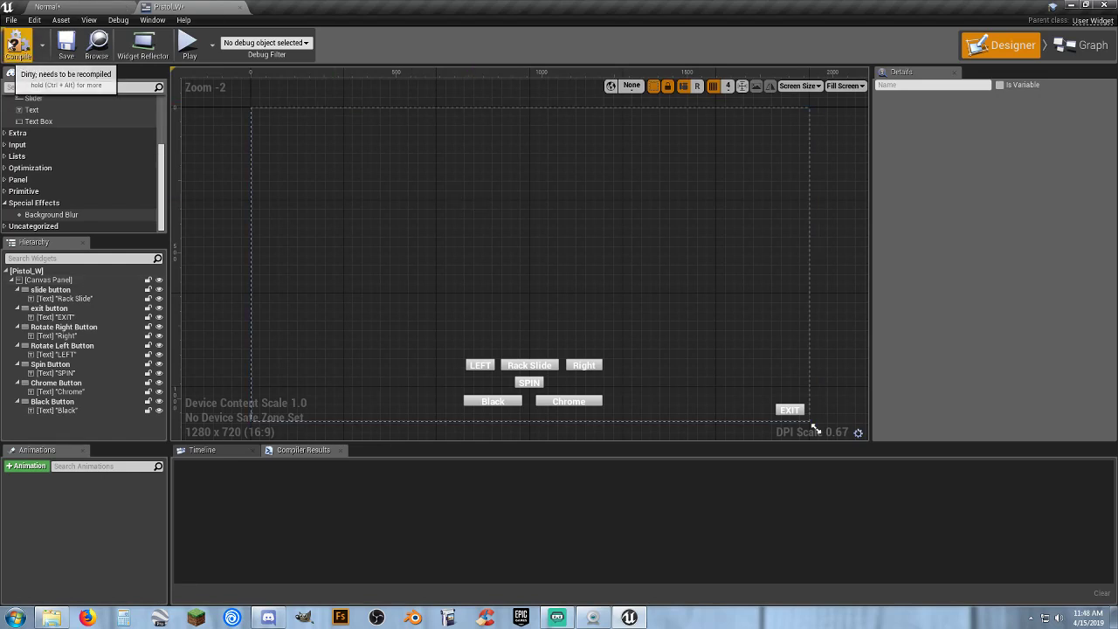
{"action": "left_click", "coordinate": [19, 40]}
Playtest the Normal level without the blur, rotating the pistol right and switching it to the chrome finish.
{"action": "left_click", "coordinate": [76, 9]}
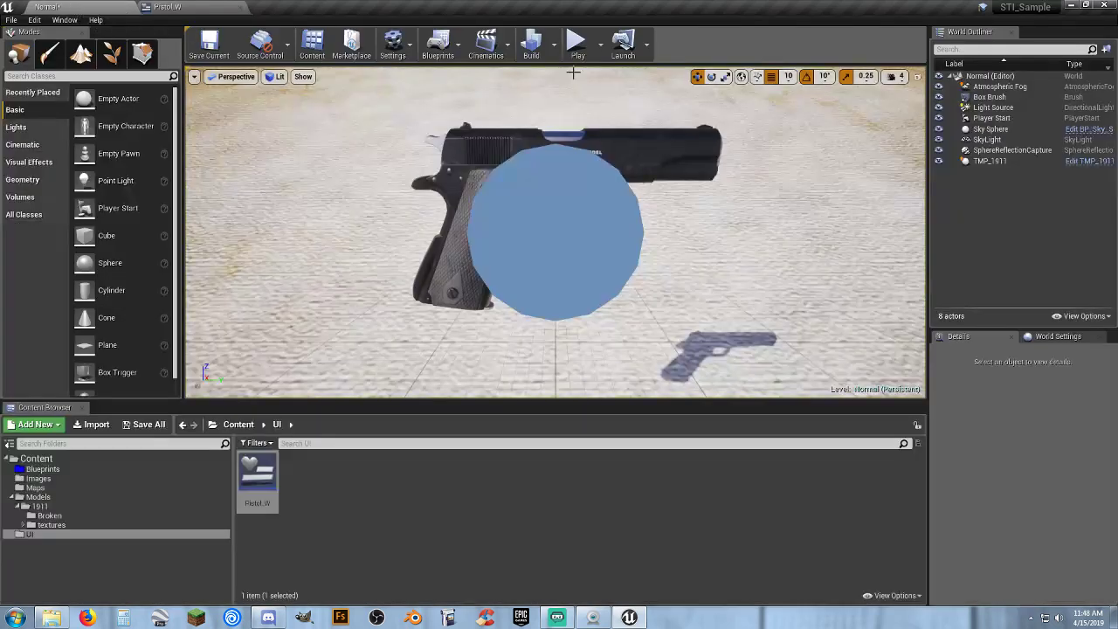
{"action": "left_click", "coordinate": [577, 45]}
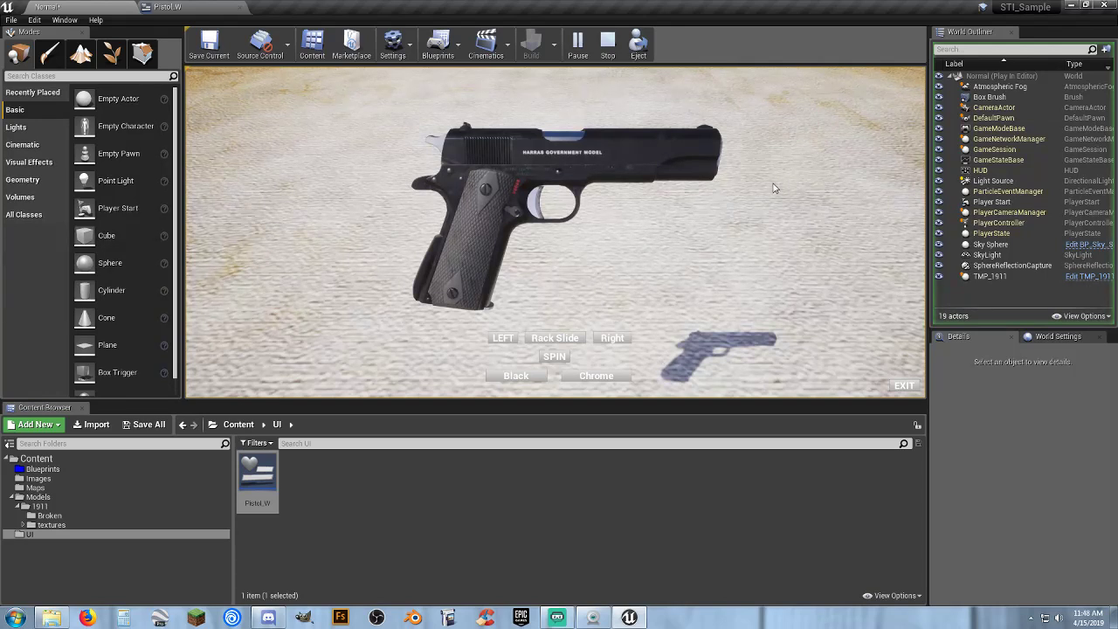
{"action": "left_click", "coordinate": [617, 340]}
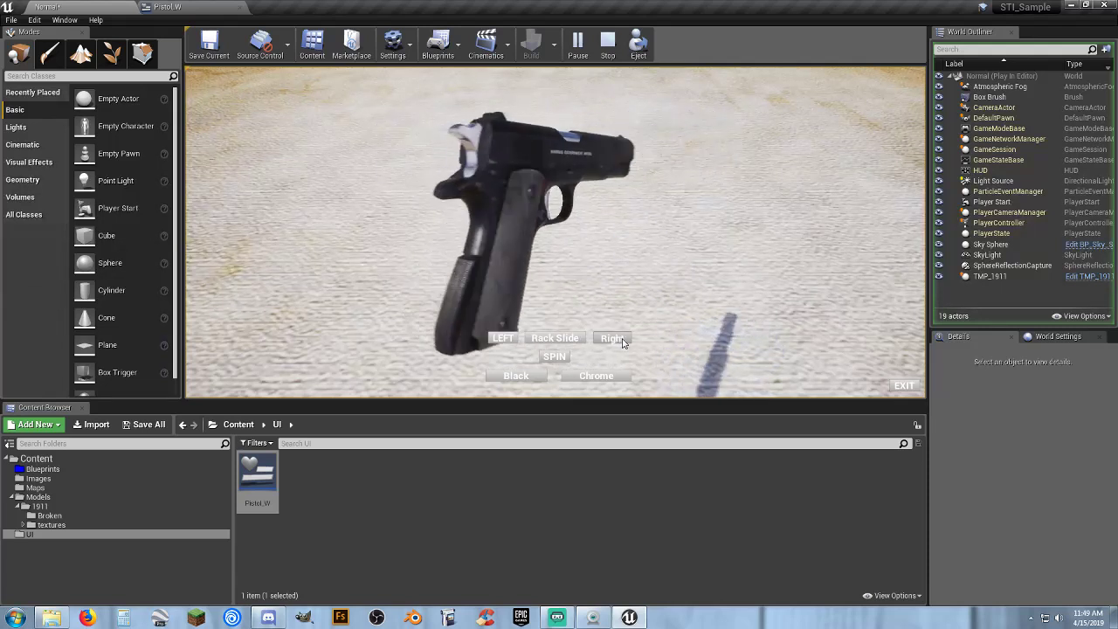
{"action": "left_click", "coordinate": [611, 376]}
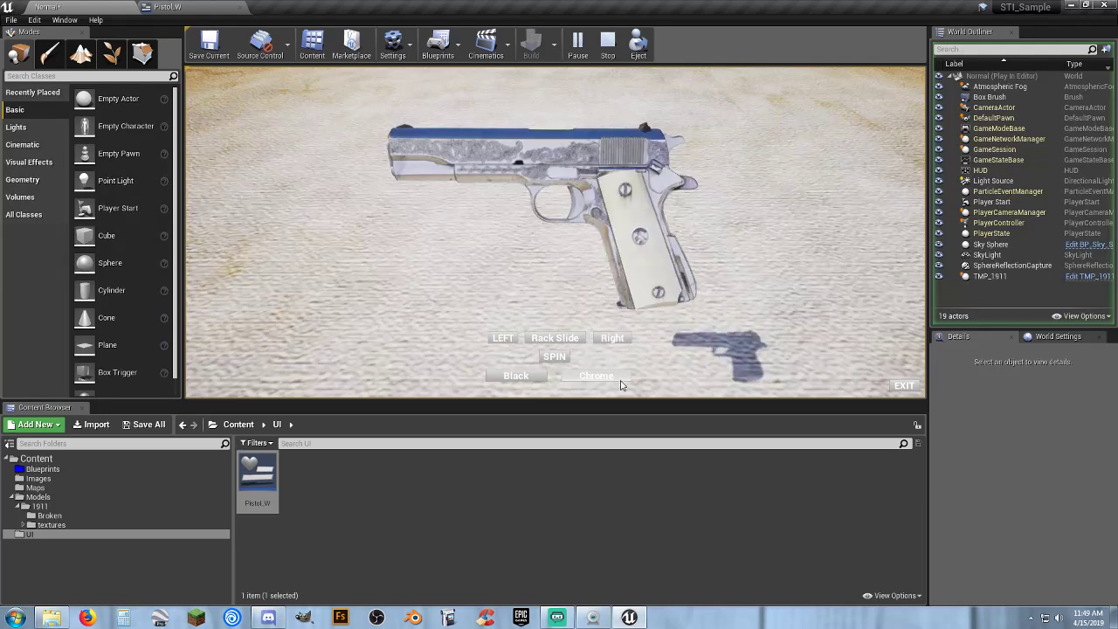
{"action": "left_click", "coordinate": [611, 339]}
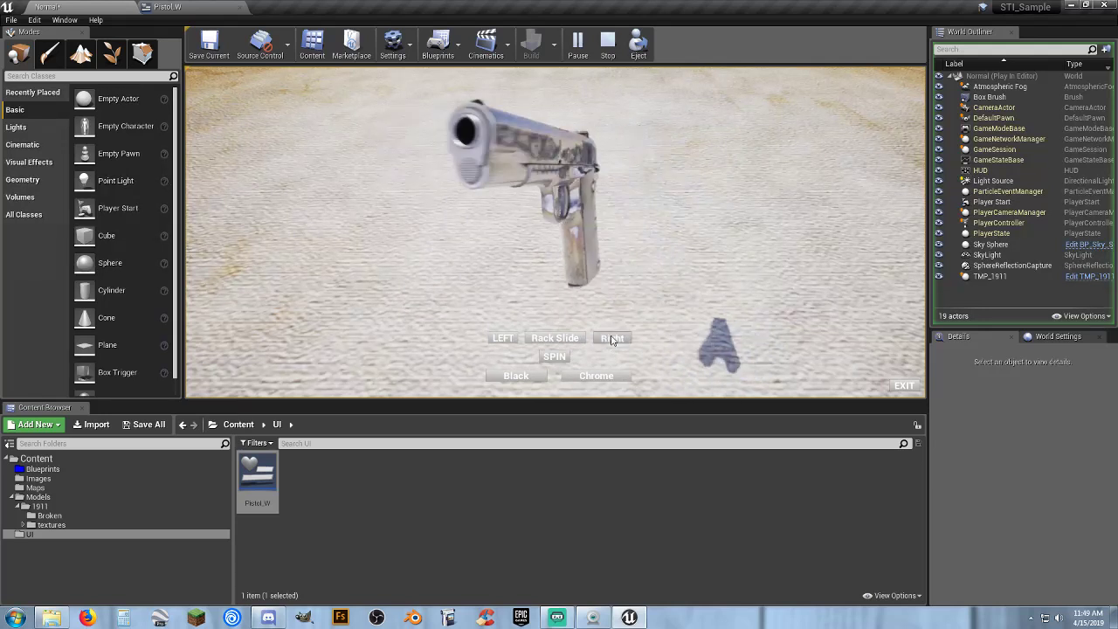
Rack the pistol's slide several times in the running playtest, and exit.
{"action": "left_click", "coordinate": [577, 338]}
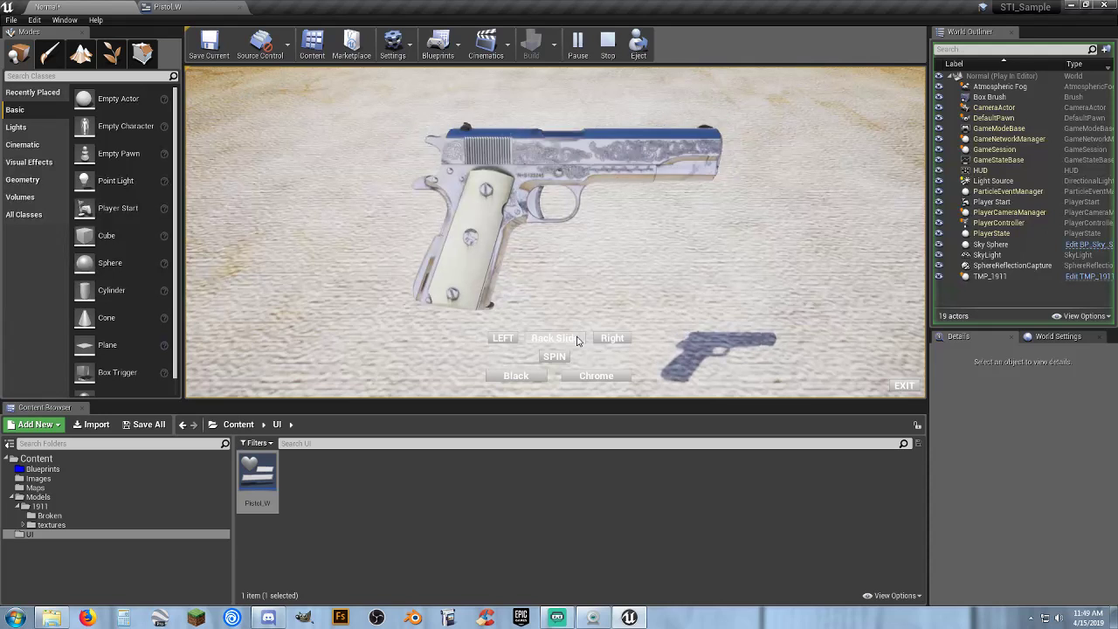
{"action": "left_click", "coordinate": [576, 339]}
{"action": "left_click", "coordinate": [576, 339]}
{"action": "left_click", "coordinate": [560, 341]}
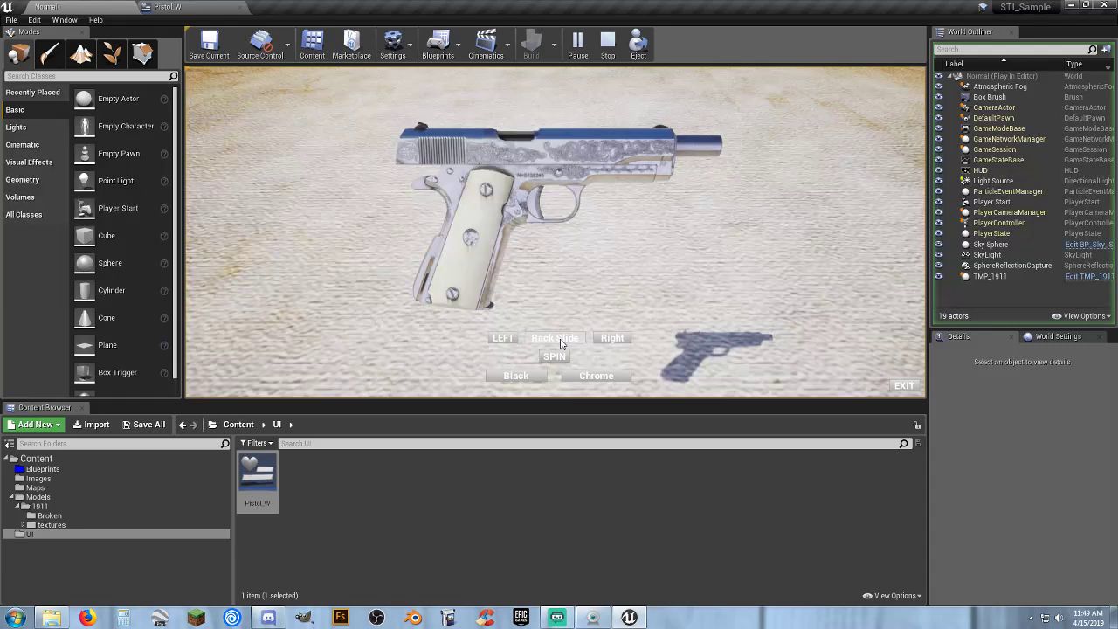
{"action": "left_click", "coordinate": [561, 341]}
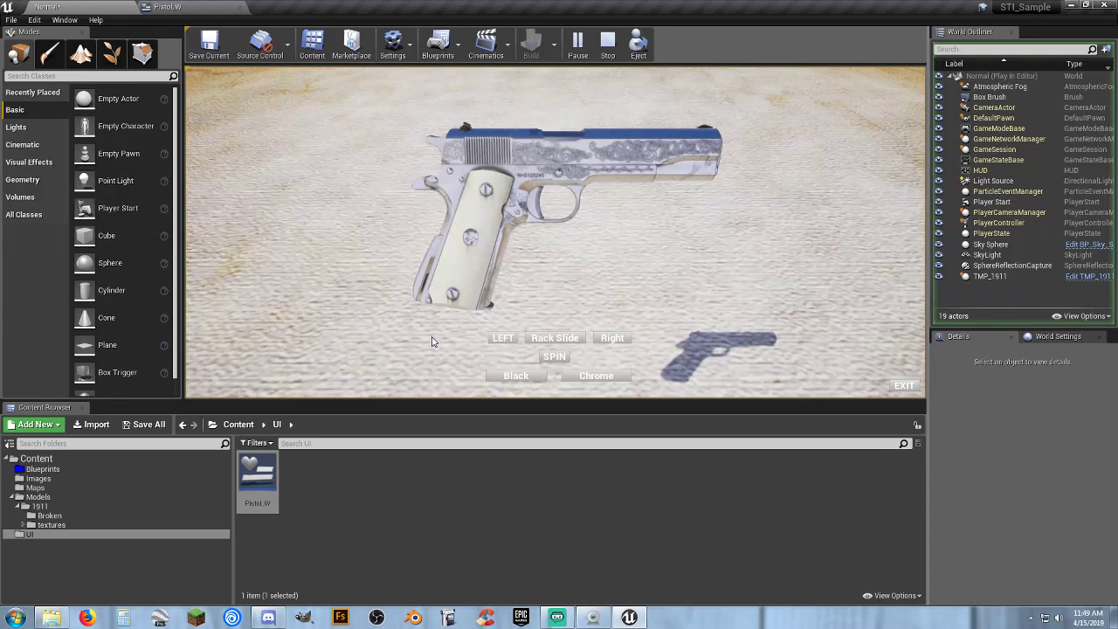
{"action": "left_click", "coordinate": [902, 386]}
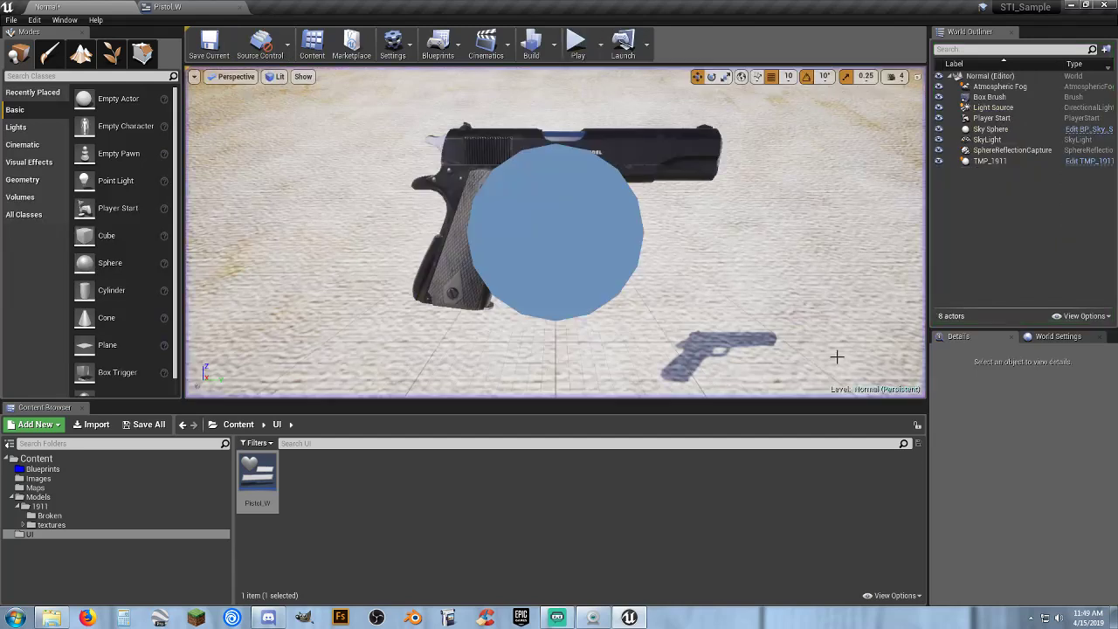
In the Pistol_W widget, move all control buttons except EXIT together to the middle of the canvas's left side.
{"action": "left_click", "coordinate": [208, 7]}
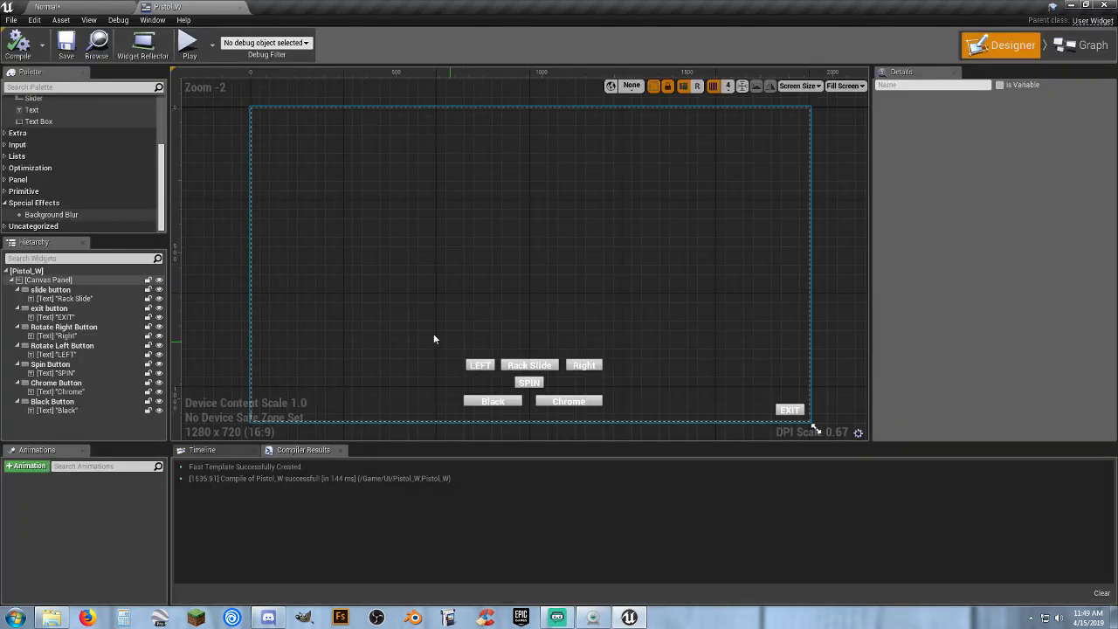
{"action": "left_click", "coordinate": [447, 357]}
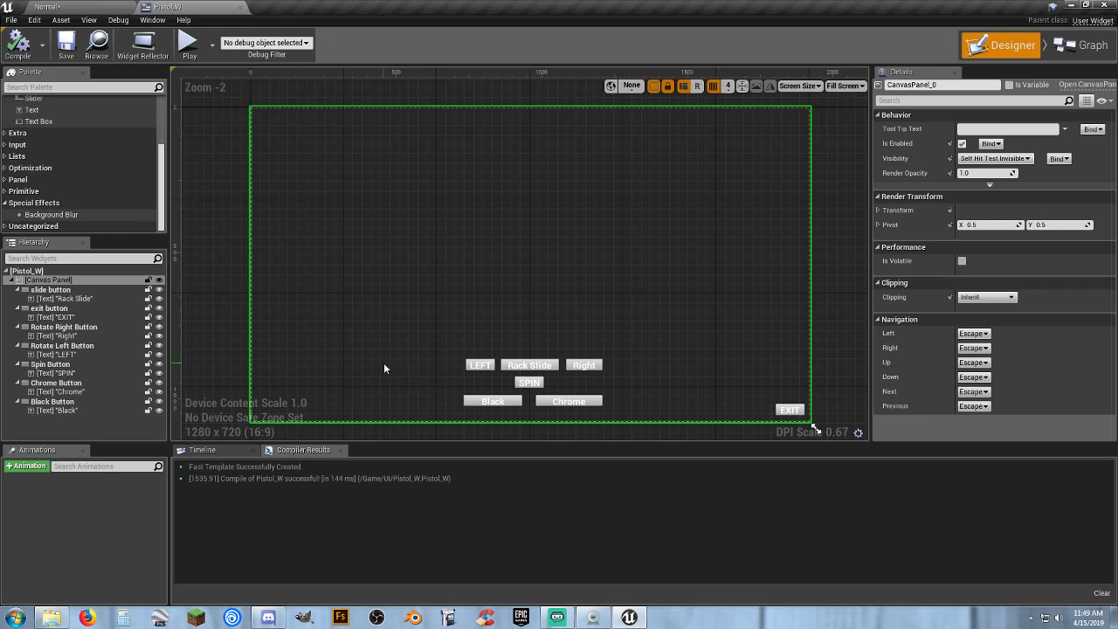
{"action": "left_click", "coordinate": [53, 289]}
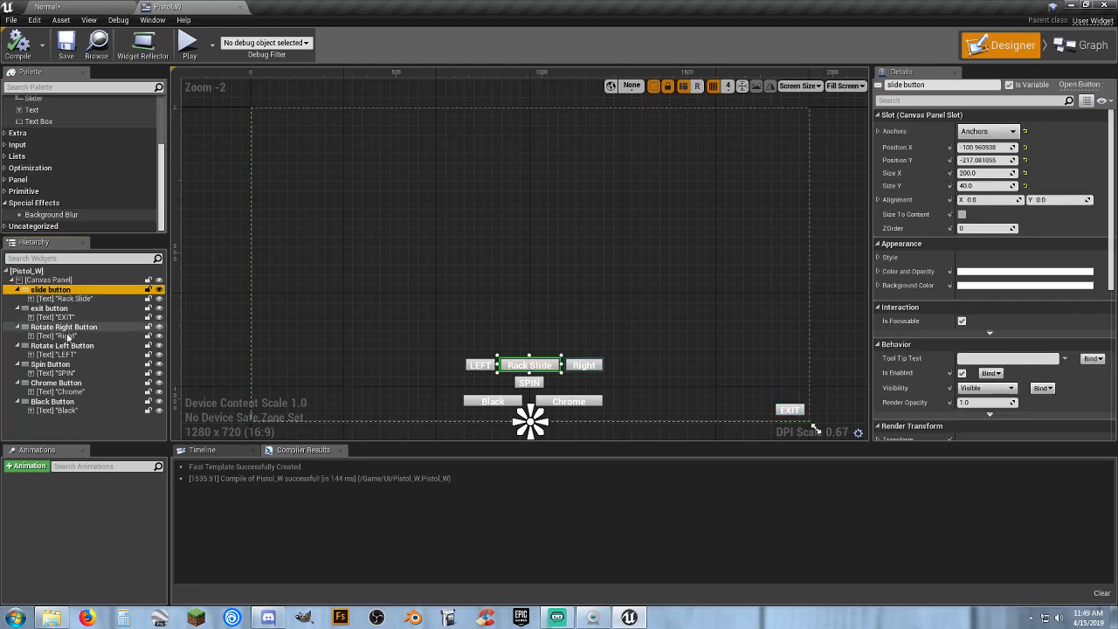
{"action": "left_click", "coordinate": [74, 327], "text": "ctrl"}
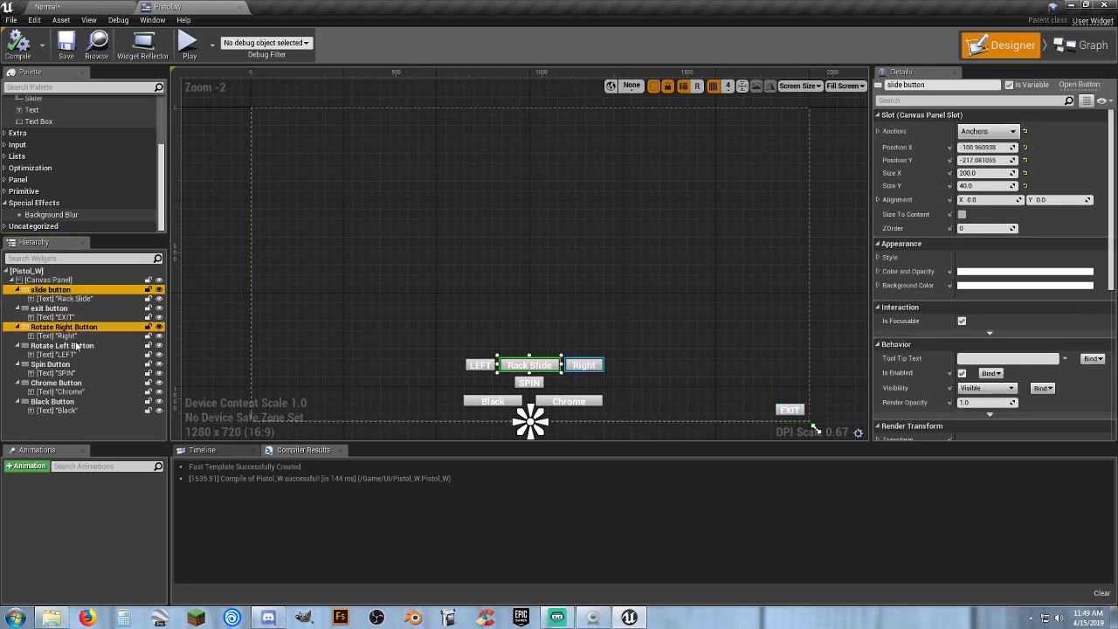
{"action": "left_click", "coordinate": [62, 345], "text": "ctrl"}
{"action": "left_click", "coordinate": [69, 364], "text": "ctrl"}
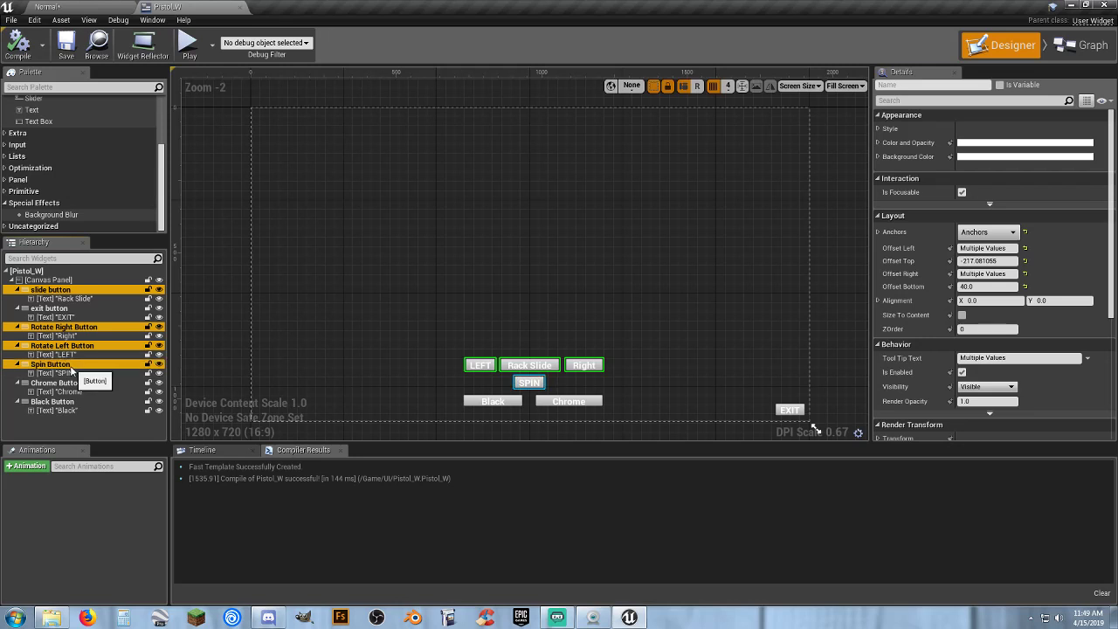
{"action": "left_click", "coordinate": [74, 383], "text": "ctrl"}
{"action": "left_click", "coordinate": [68, 402], "text": "ctrl"}
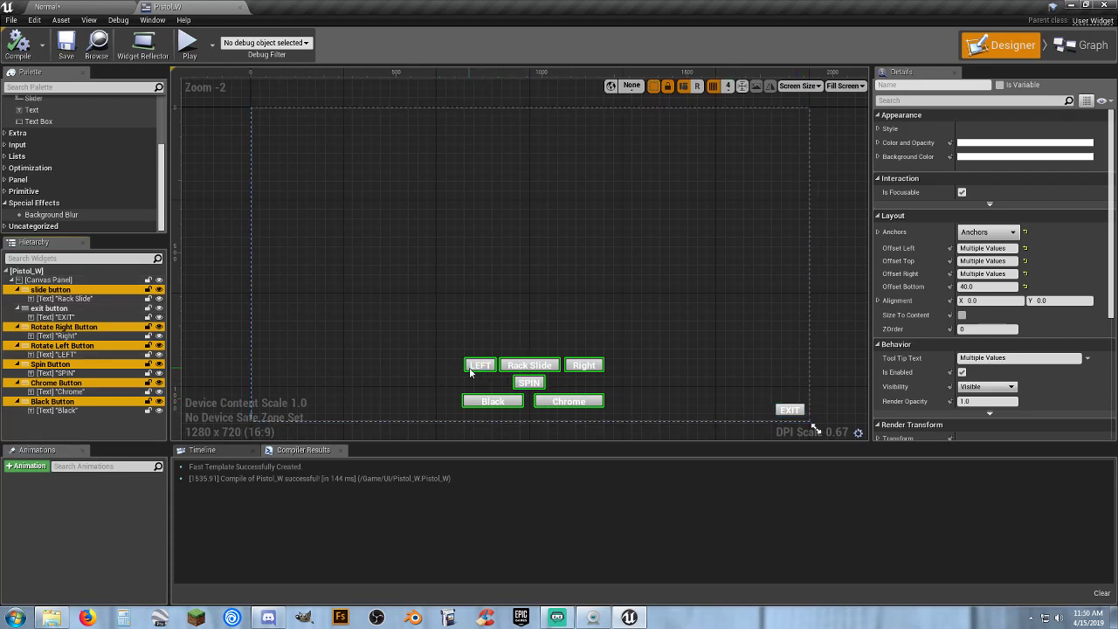
{"action": "left_click_drag", "start_coordinate": [469, 371], "coordinate": [295, 238]}
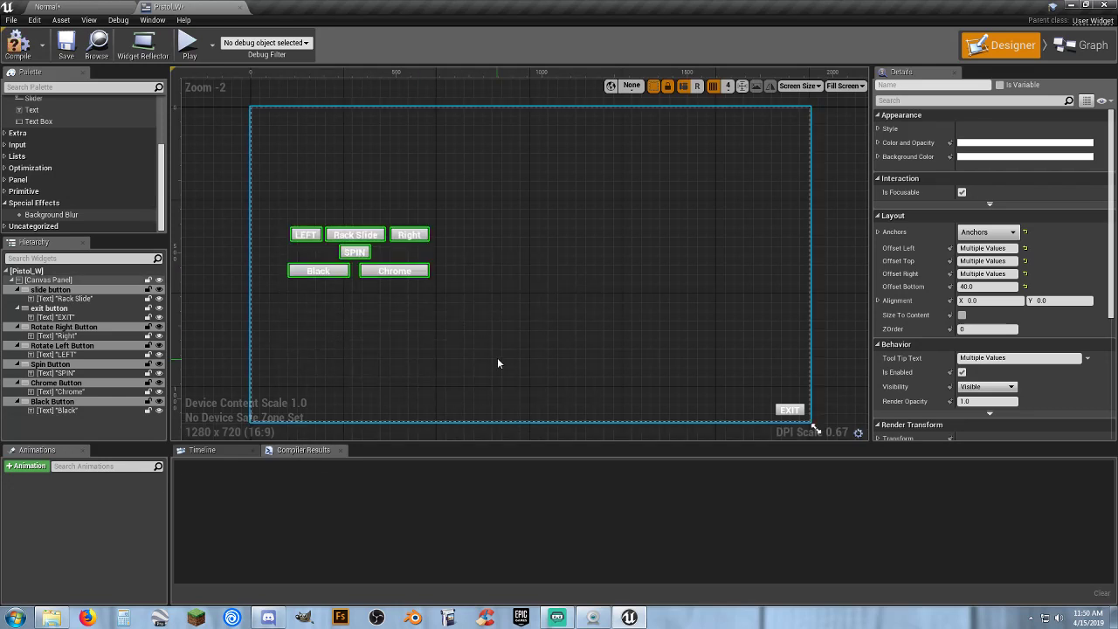
{"action": "left_click", "coordinate": [479, 344]}
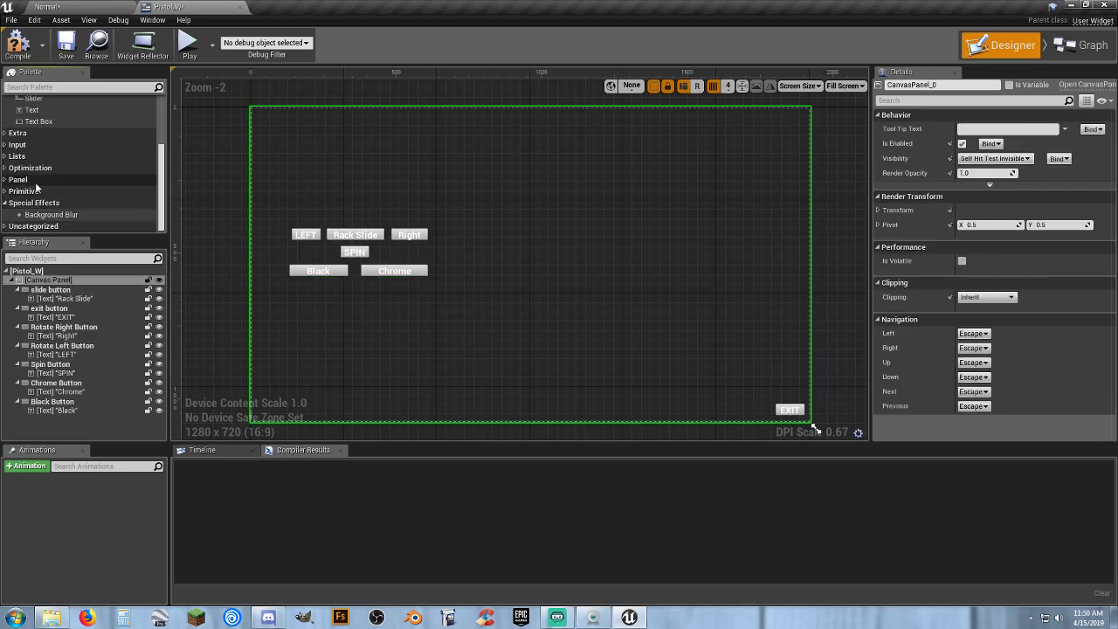
Add a Background Blur near the bottom centre of the canvas and anchor it to stretch along the bottom edge.
{"action": "scroll", "coordinate": [55, 172], "scroll_direction": "up", "scroll_amount": 2}
{"action": "scroll", "coordinate": [54, 175], "scroll_direction": "down", "scroll_amount": 2}
{"action": "left_click_drag", "start_coordinate": [64, 217], "coordinate": [480, 362]}
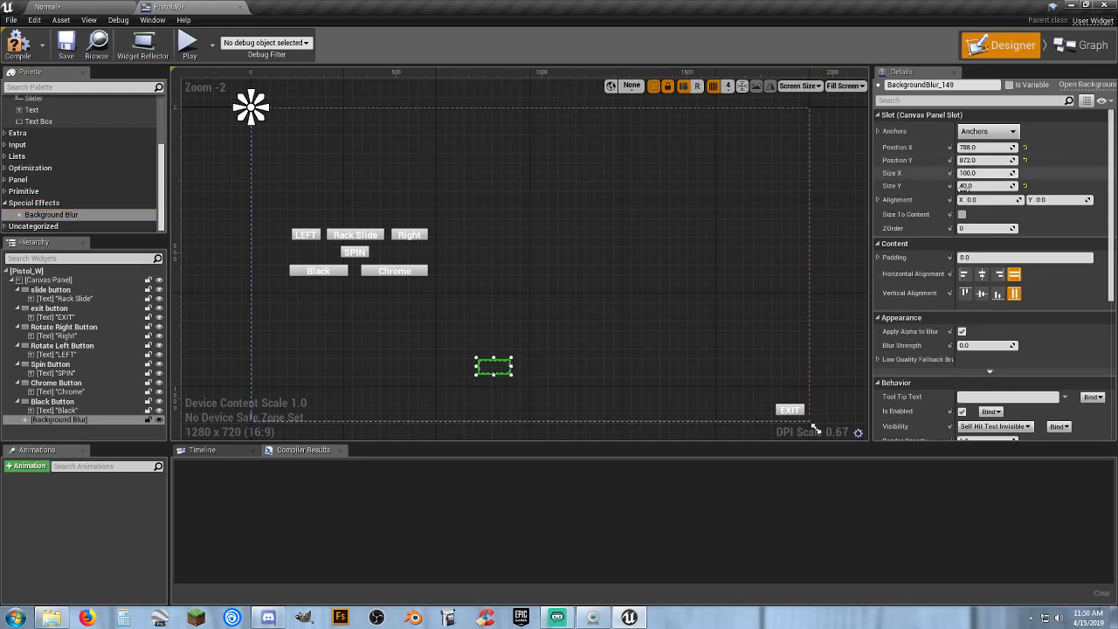
{"action": "left_click", "coordinate": [992, 132]}
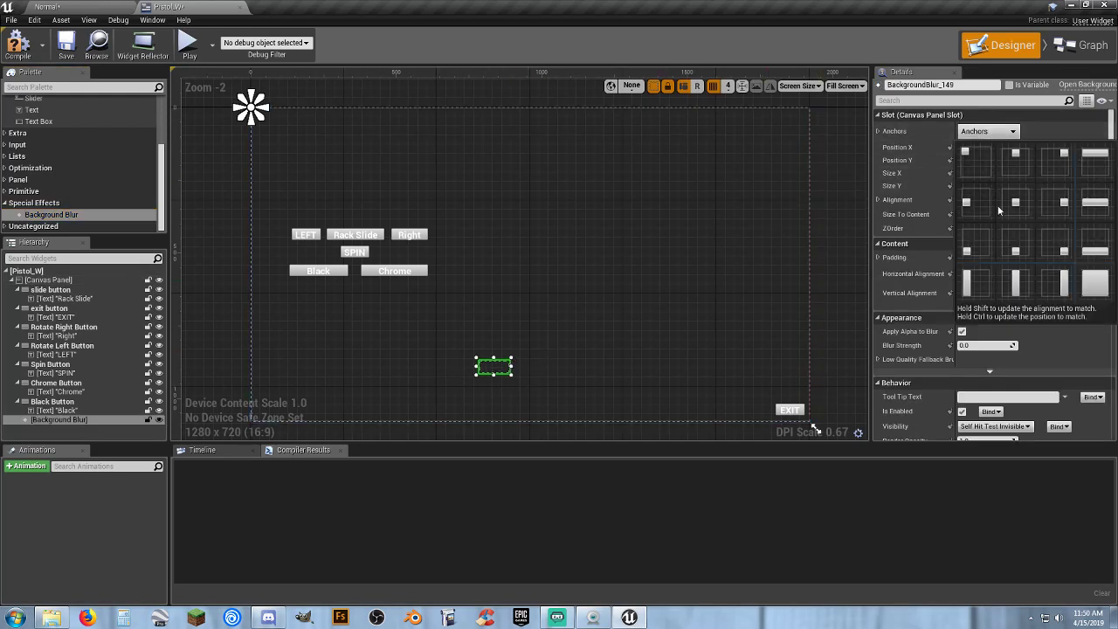
{"action": "left_click", "coordinate": [1098, 246]}
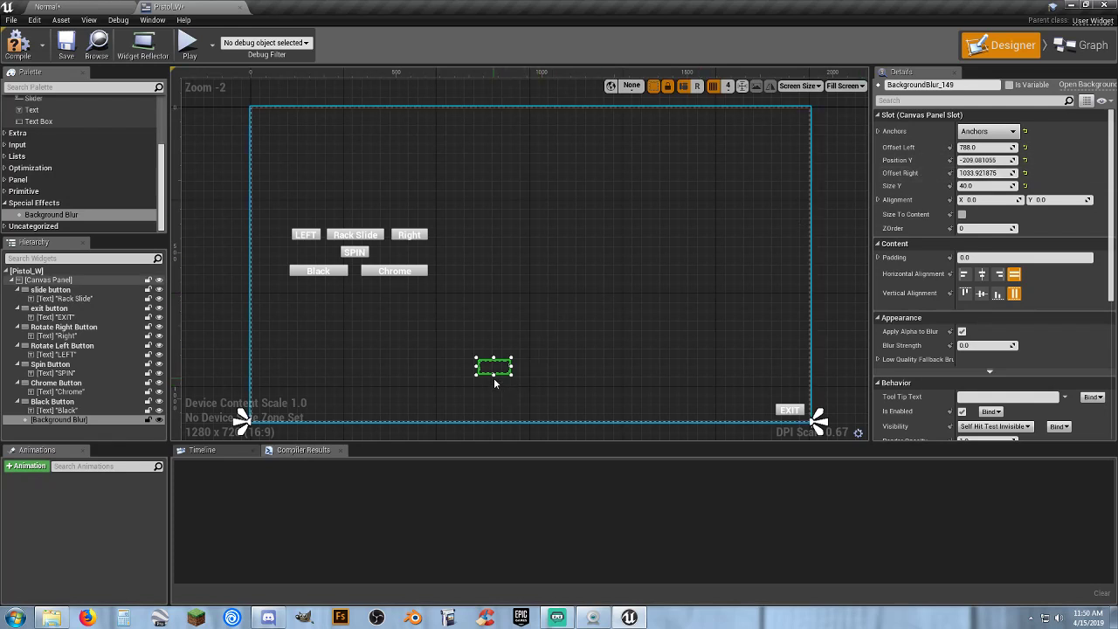
Set the background blur's left offset, Y position and right offset all to 0.
{"action": "left_click", "coordinate": [987, 147]}
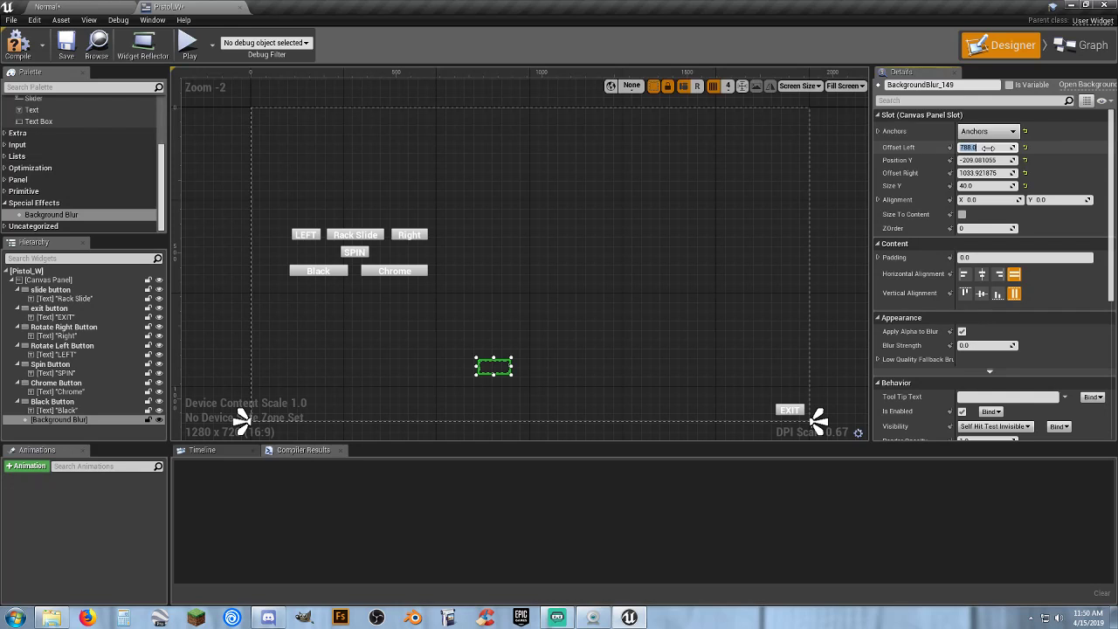
{"action": "type", "text": "0"}
{"action": "key", "text": "Tab"}
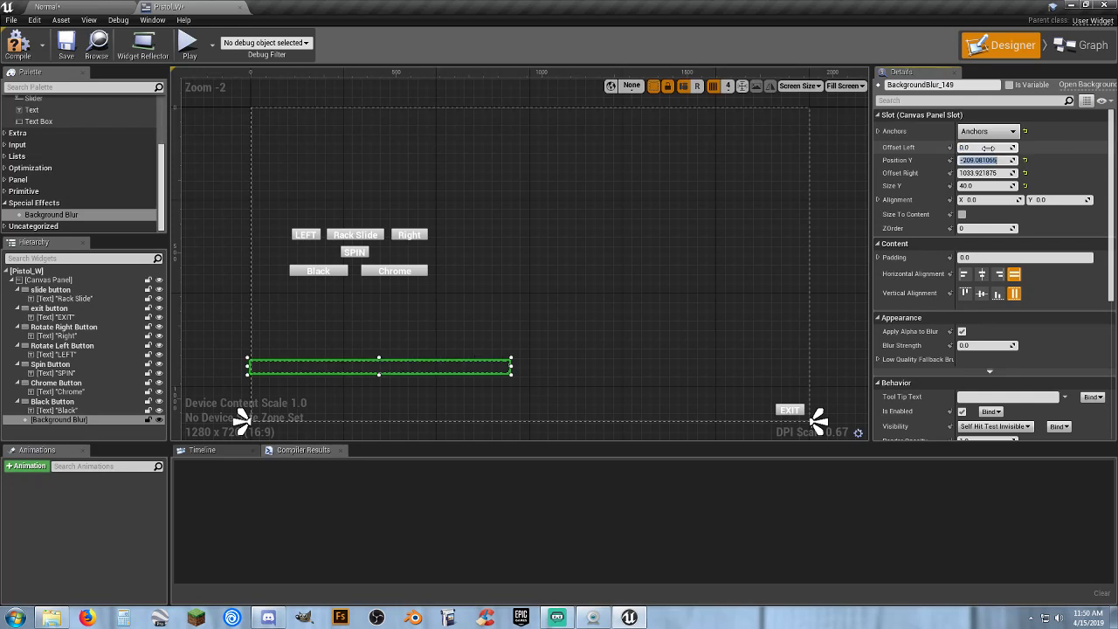
{"action": "type", "text": "0"}
{"action": "key", "text": "Tab"}
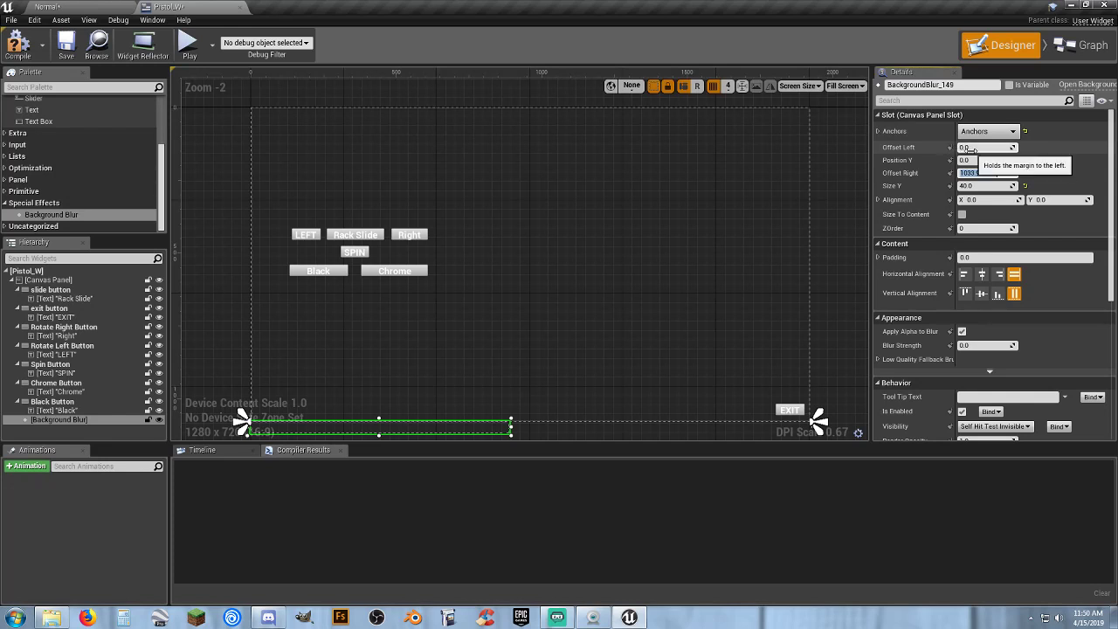
{"action": "type", "text": "0"}
{"action": "key", "text": "Tab"}
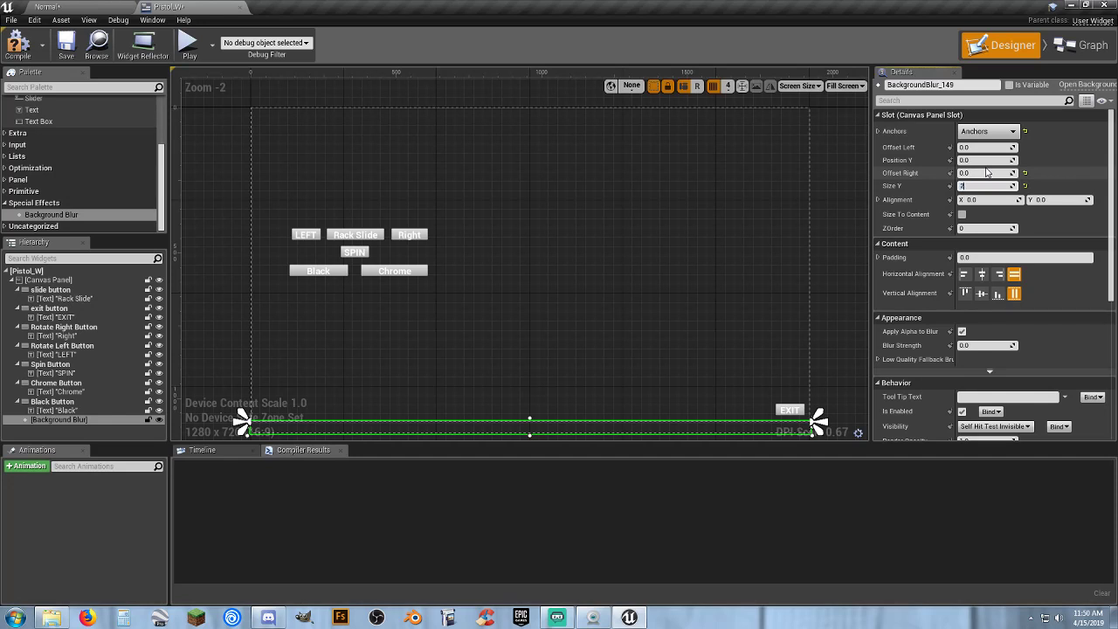
Set the background blur's height to 250 and its Y position to -250.
{"action": "type", "text": "50"}
{"action": "key", "text": "Tab"}
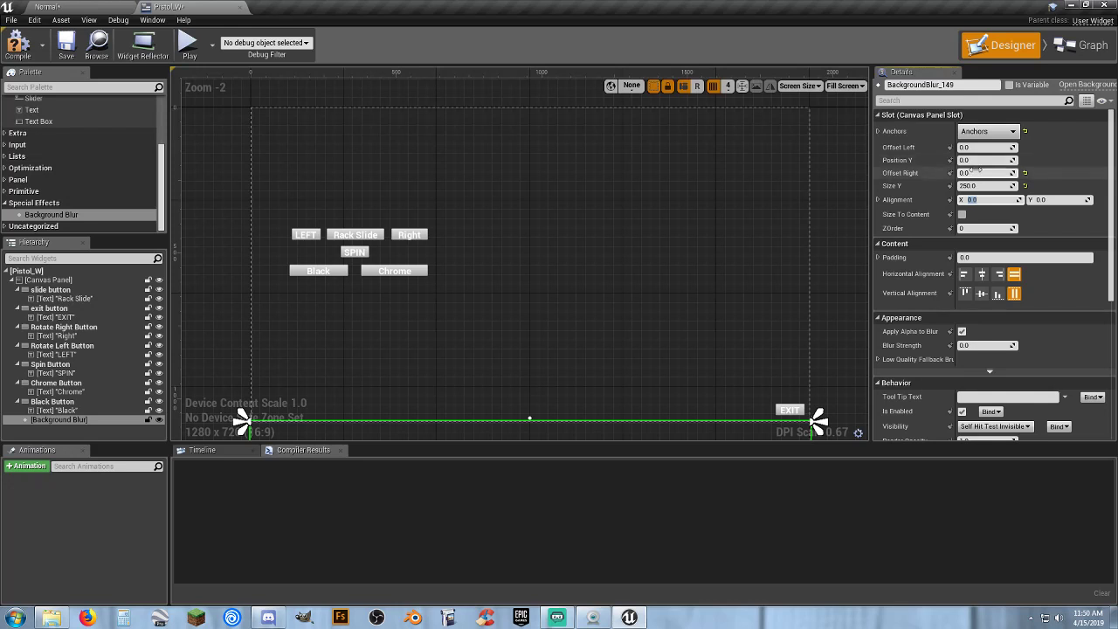
{"action": "left_click", "coordinate": [978, 159]}
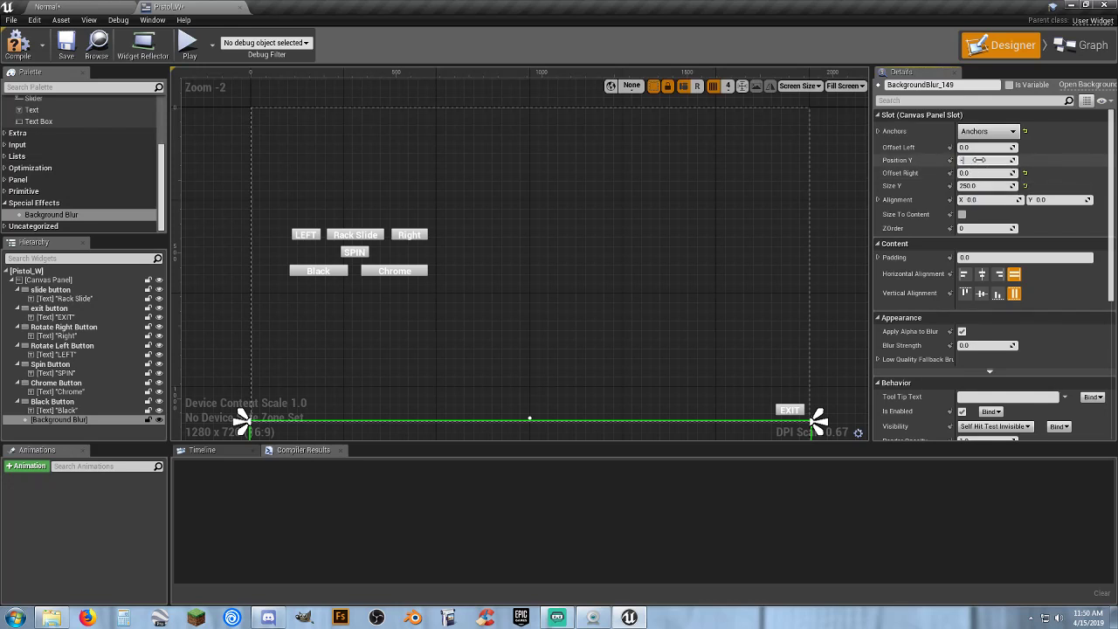
{"action": "key", "text": "Tab"}
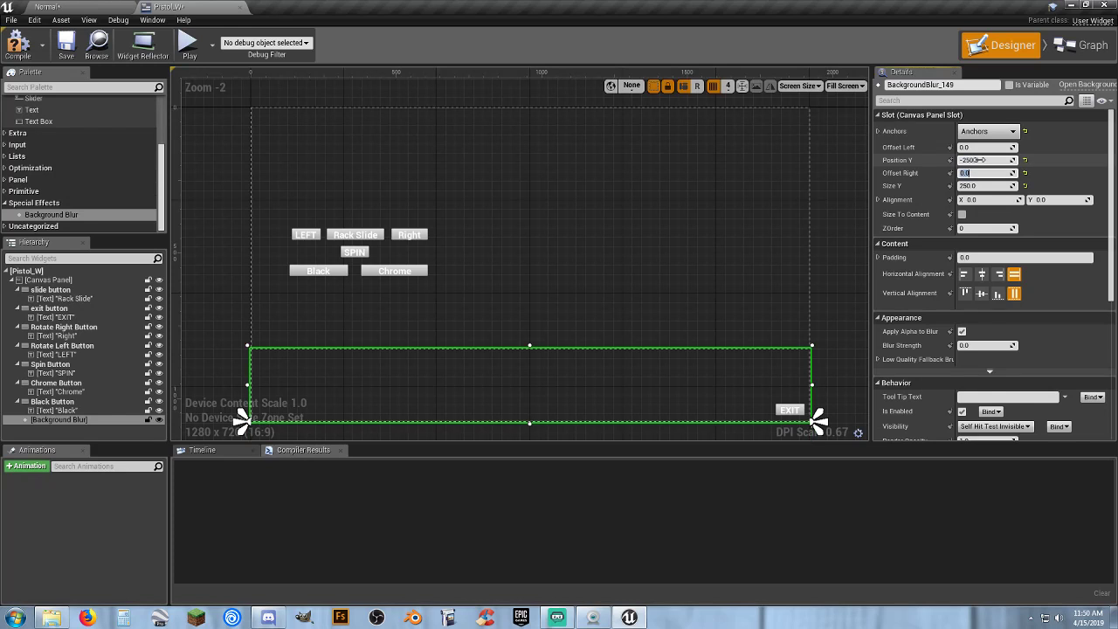
Set the background blur's height to 200 and its Y position to -200.
{"action": "left_click", "coordinate": [985, 185]}
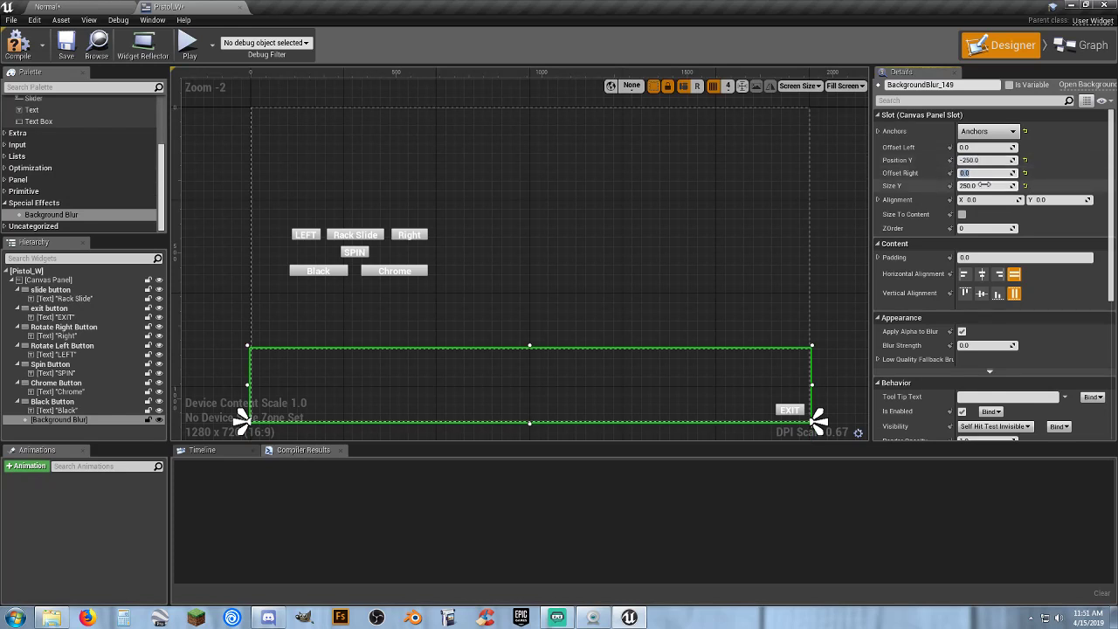
{"action": "type", "text": "200"}
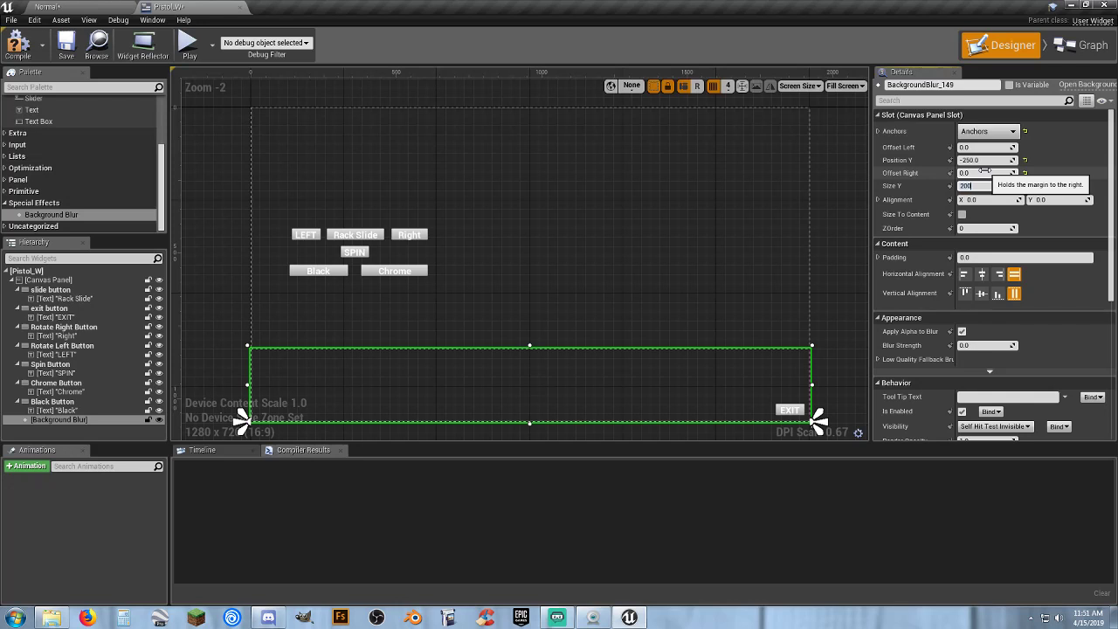
{"action": "key", "text": "Tab"}
{"action": "left_click", "coordinate": [983, 159]}
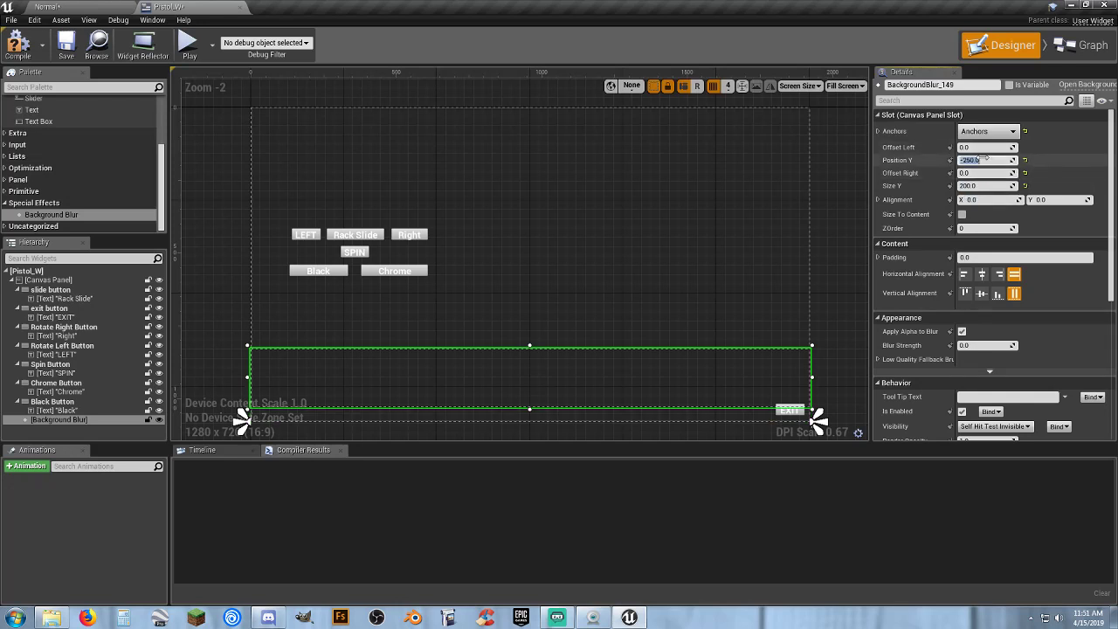
{"action": "type", "text": "-200"}
{"action": "key", "text": "Tab"}
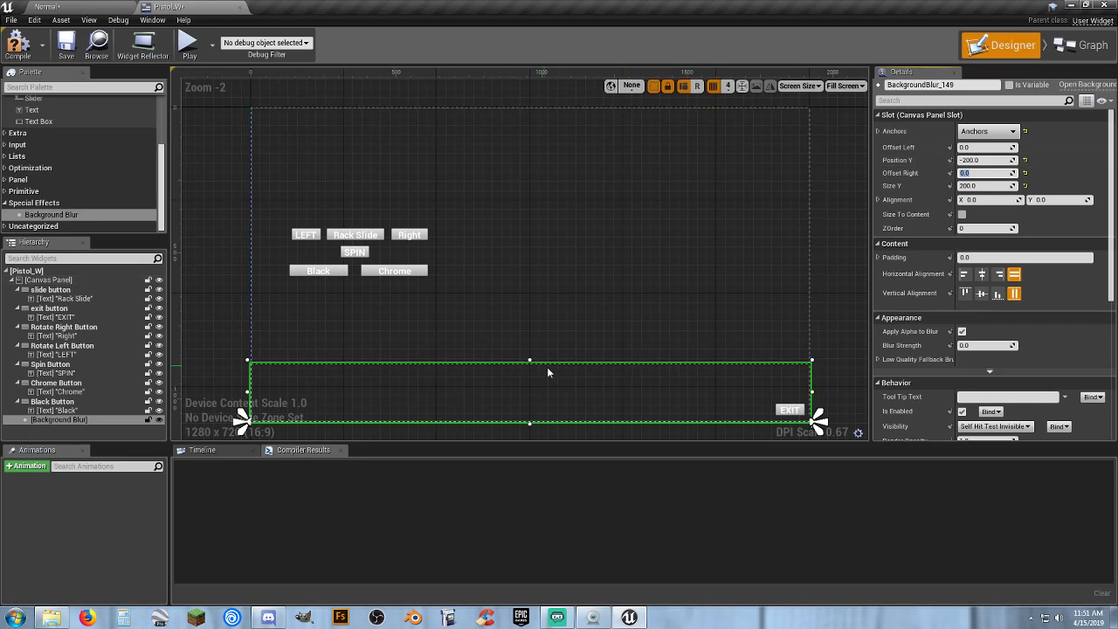
Set the background blur's ZOrder to -5 and its blur strength to 5.
{"action": "left_click", "coordinate": [970, 230]}
{"action": "type", "text": "-5"}
{"action": "key", "text": "Tab"}
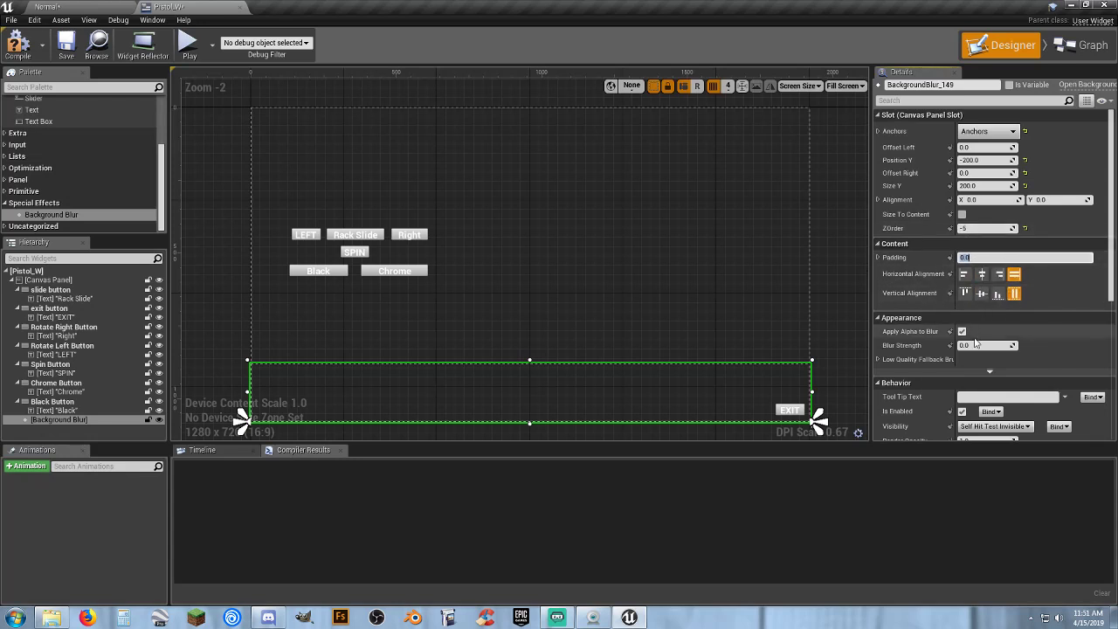
{"action": "key", "text": "Tab"}
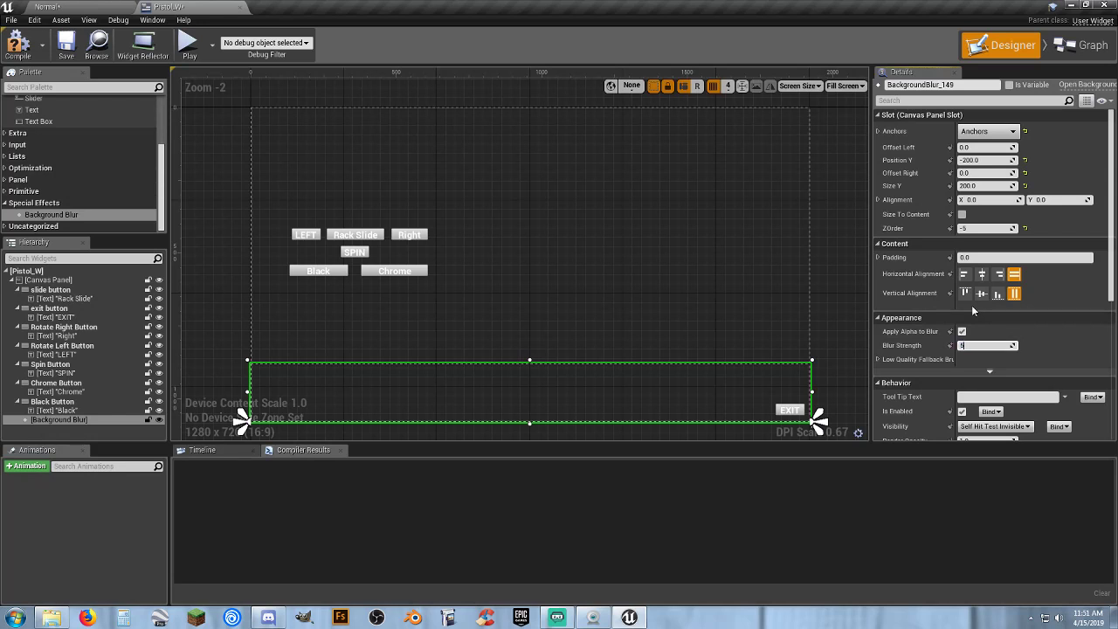
{"action": "type", "text": "5"}
{"action": "key", "text": "Return"}
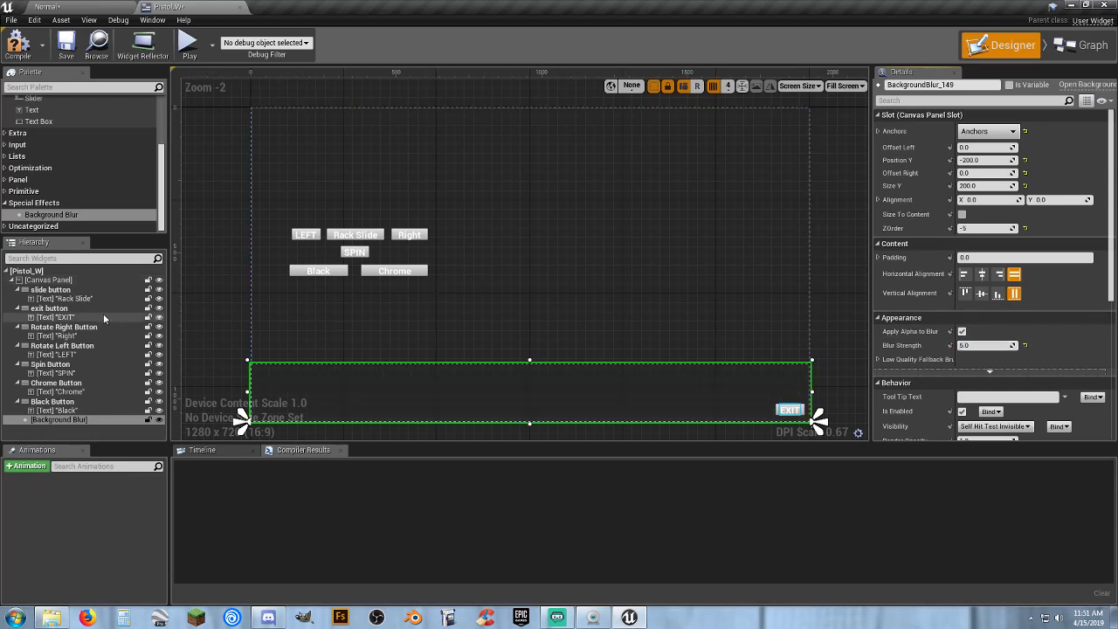
{"action": "left_click", "coordinate": [462, 306]}
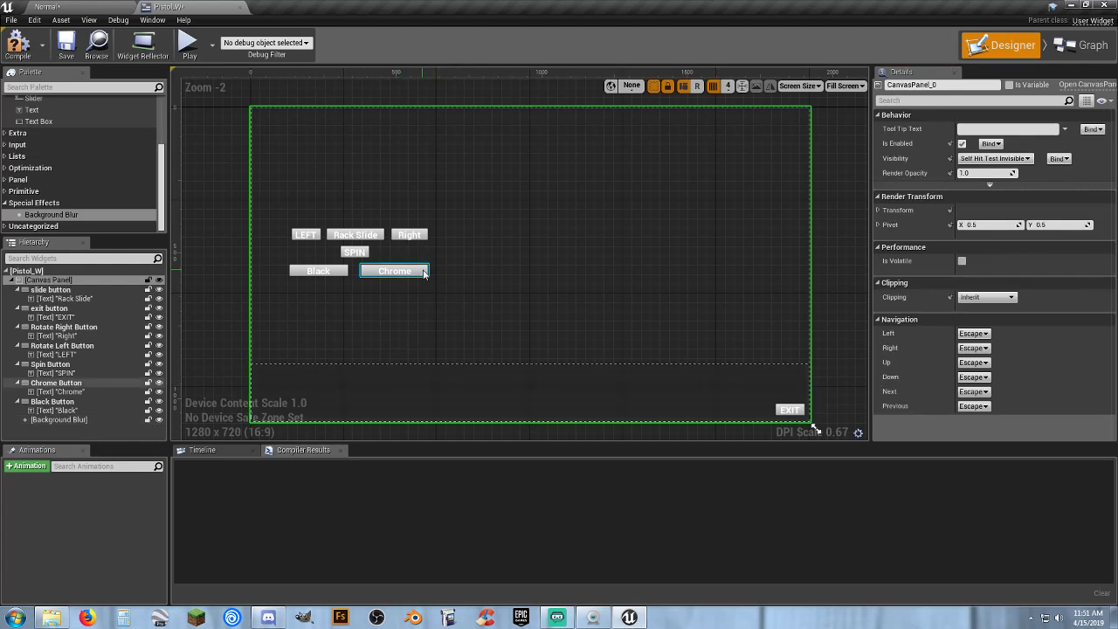
Compile and save the widget, and playtest the Normal level with the blur strip, spinning the pistol before exiting.
{"action": "left_click", "coordinate": [18, 44]}
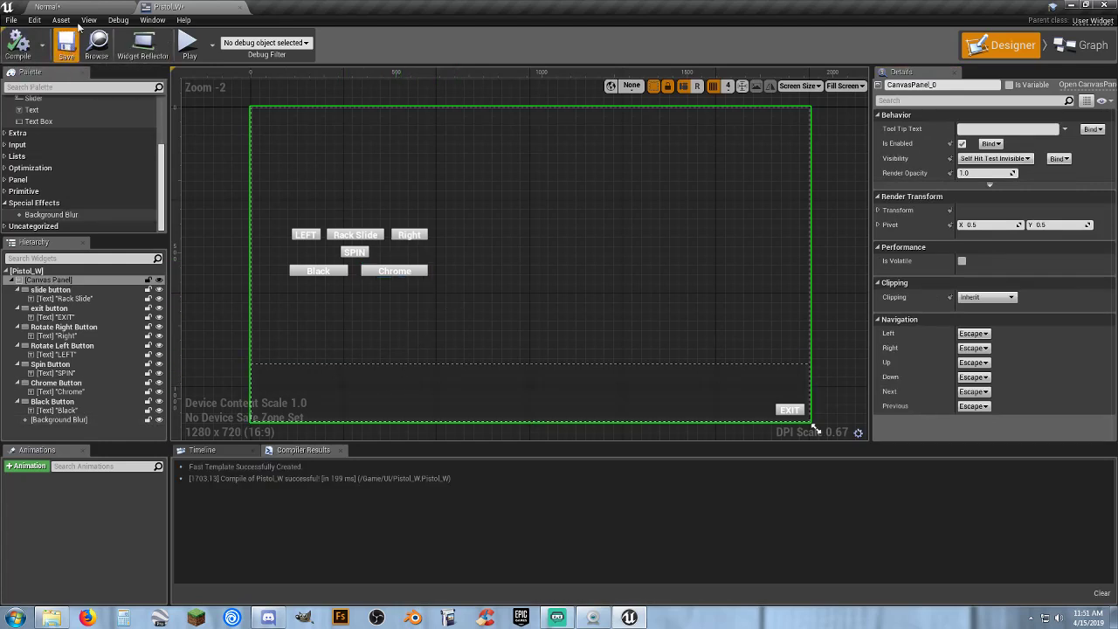
{"action": "left_click", "coordinate": [52, 6]}
{"action": "left_click", "coordinate": [577, 42]}
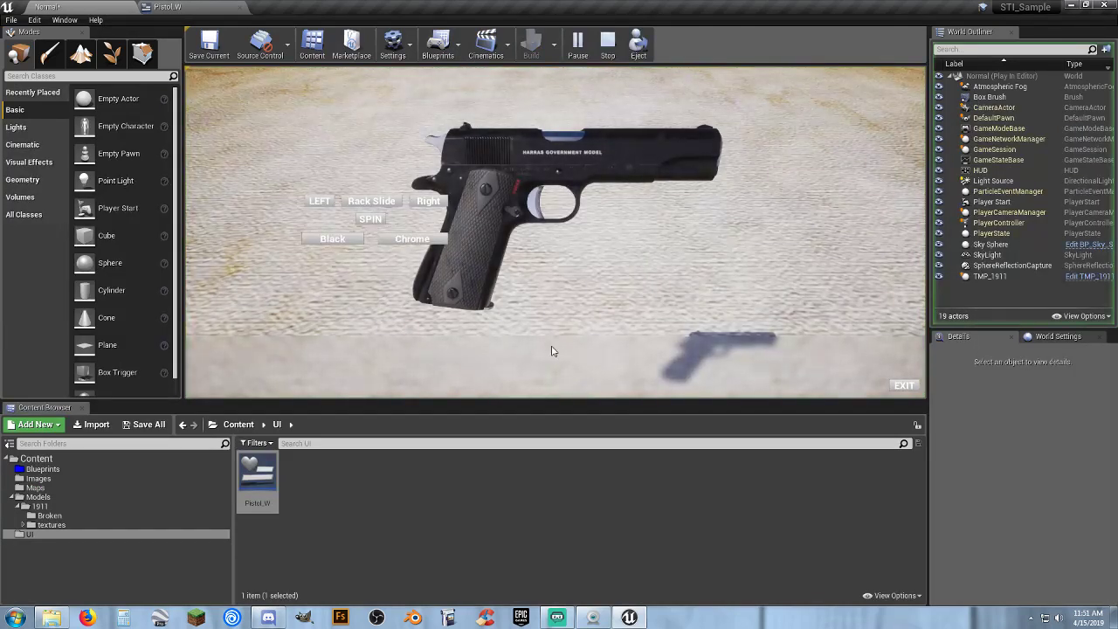
{"action": "left_click", "coordinate": [370, 218]}
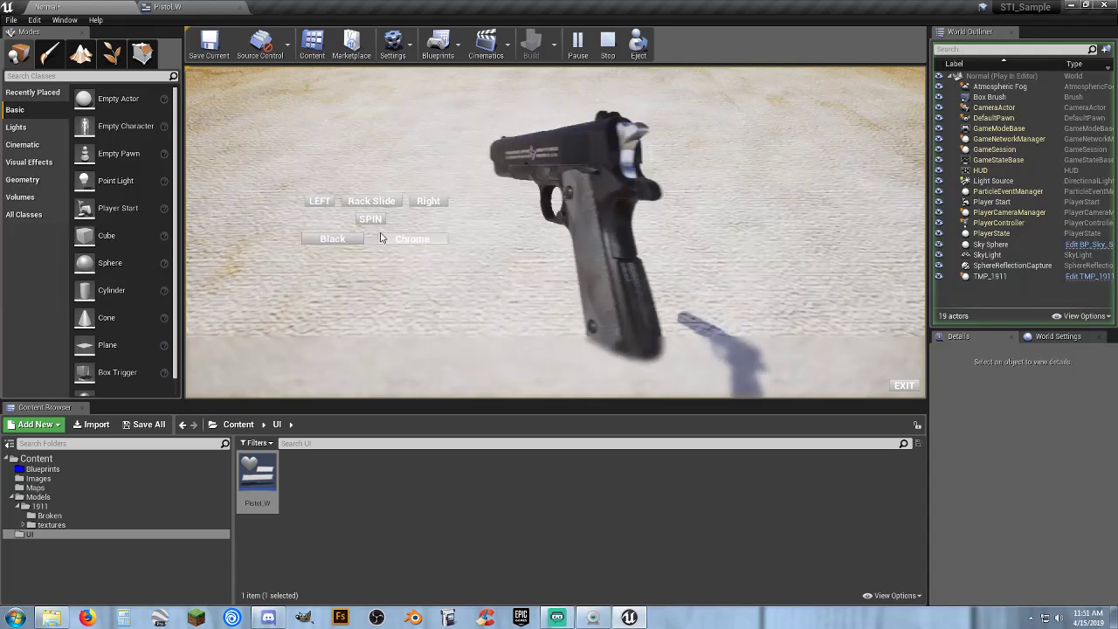
{"action": "key", "text": "Escape"}
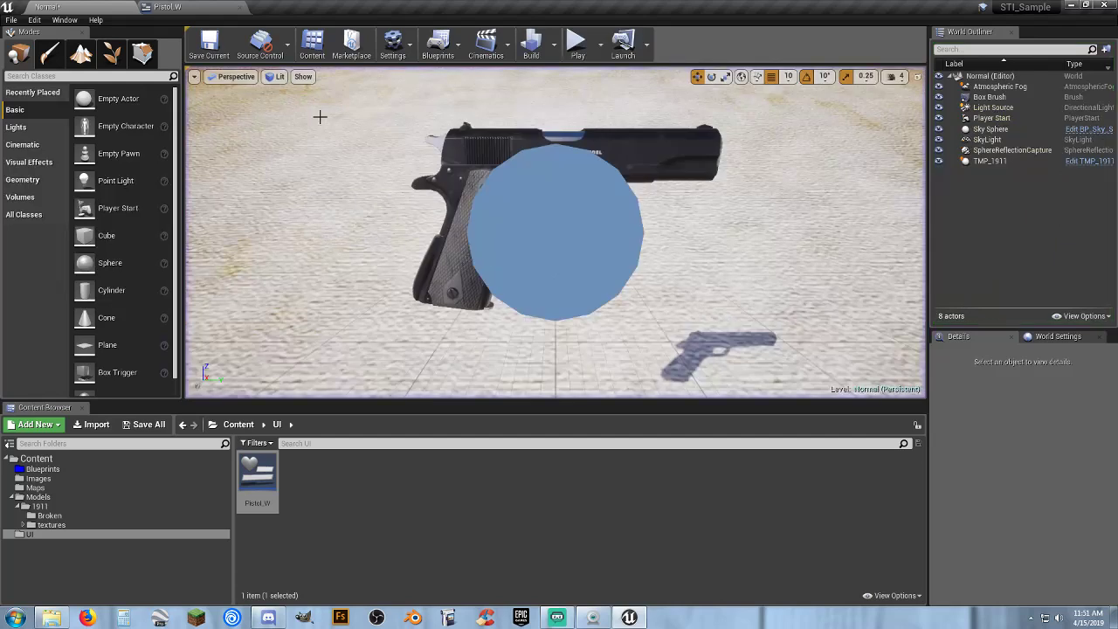
In the Pistol_W widget, move the Black and Chrome buttons into the left end of the blur strip, with Black above Chrome.
{"action": "left_click", "coordinate": [179, 7]}
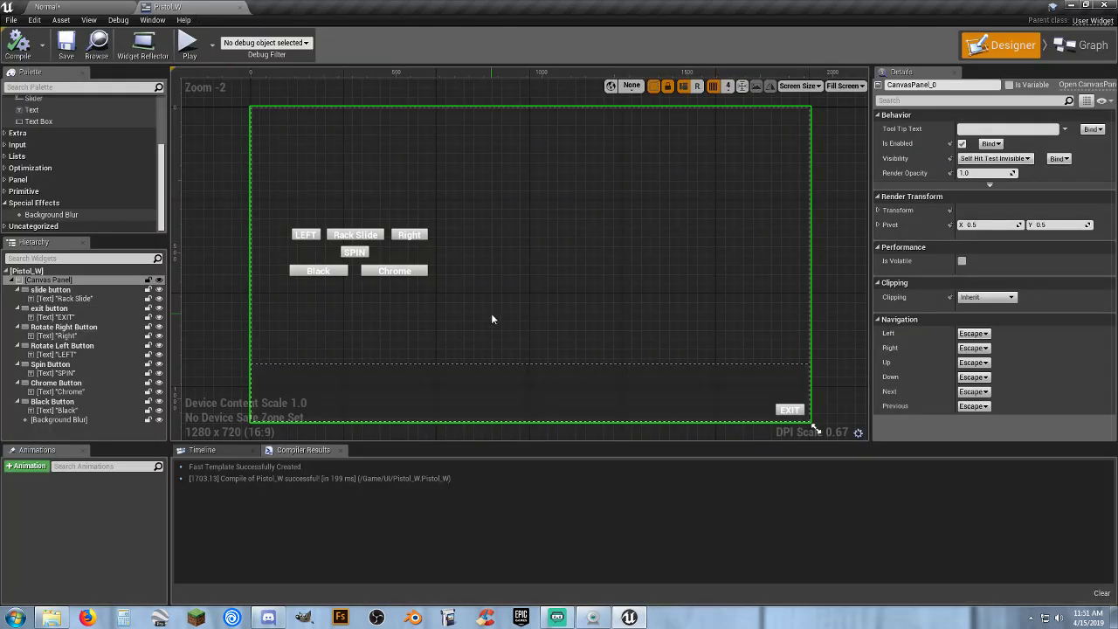
{"action": "left_click", "coordinate": [424, 276]}
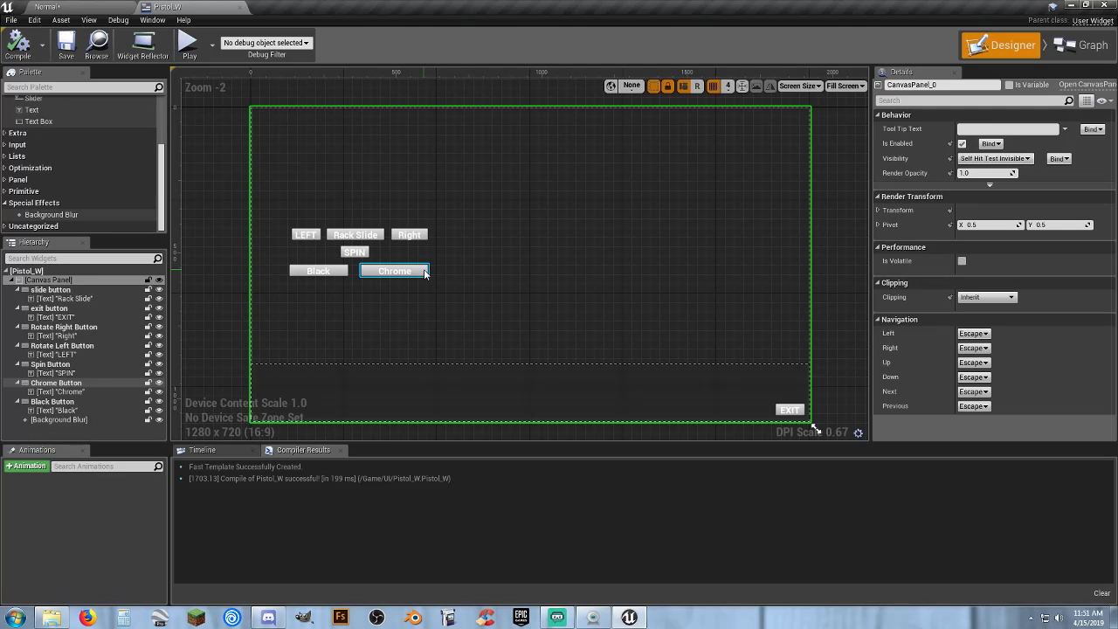
{"action": "left_click", "coordinate": [343, 273]}
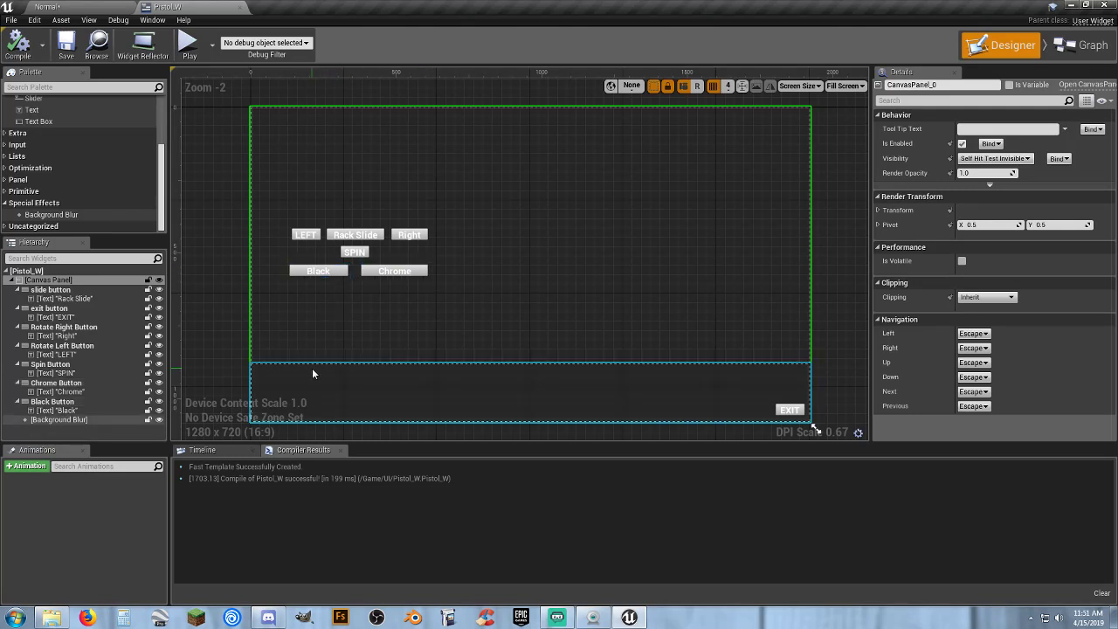
{"action": "left_click", "coordinate": [339, 273]}
{"action": "left_click_drag", "start_coordinate": [339, 322], "coordinate": [318, 378]}
{"action": "right_click_drag", "start_coordinate": [343, 322], "coordinate": [357, 276]}
{"action": "left_click_drag", "start_coordinate": [434, 227], "coordinate": [337, 365]}
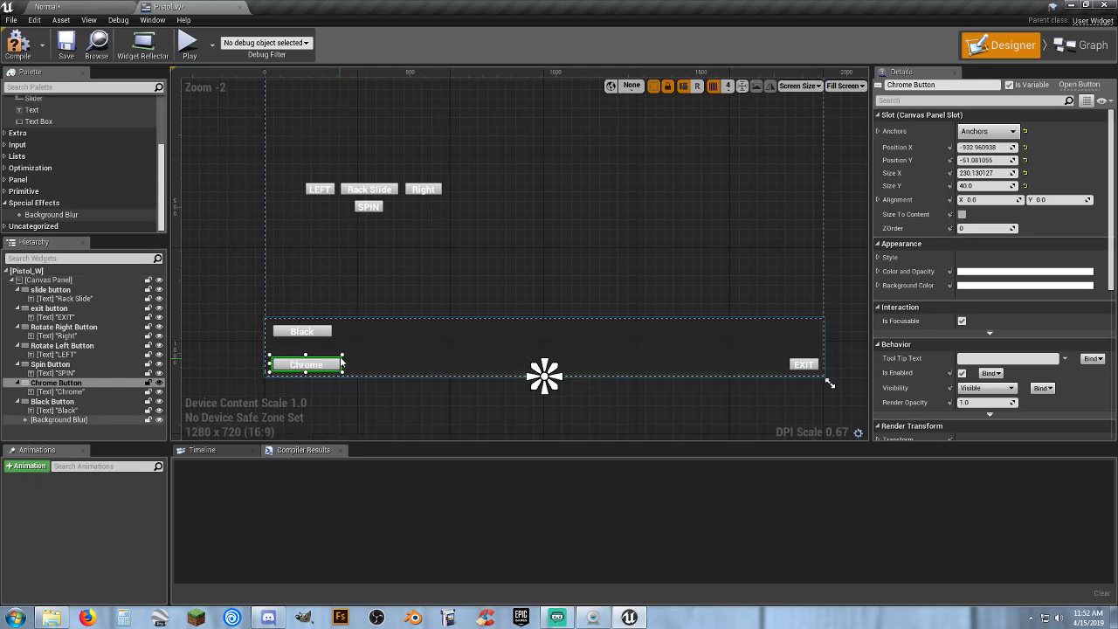
Widen the Black button to about 222, and bring the Black and Chrome buttons closer together vertically.
{"action": "left_click", "coordinate": [319, 333]}
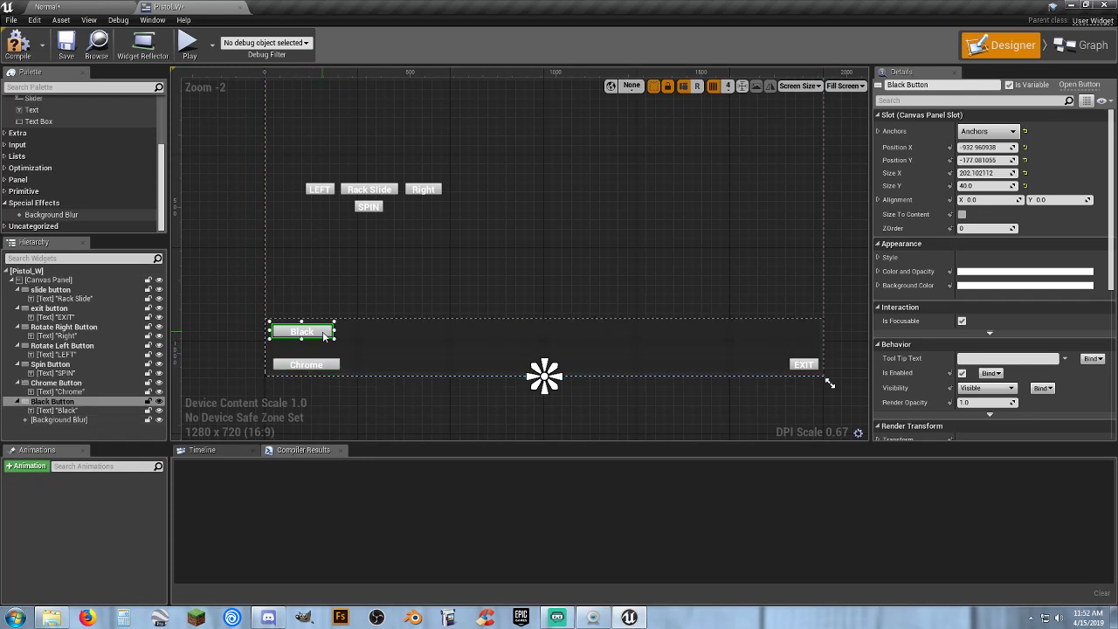
{"action": "mouse_move", "coordinate": [324, 336]}
{"action": "left_mouse_down"}
{"action": "mouse_move", "coordinate": [324, 347]}
{"action": "mouse_move", "coordinate": [324, 337]}
{"action": "mouse_move", "coordinate": [340, 341]}
{"action": "left_mouse_up"}
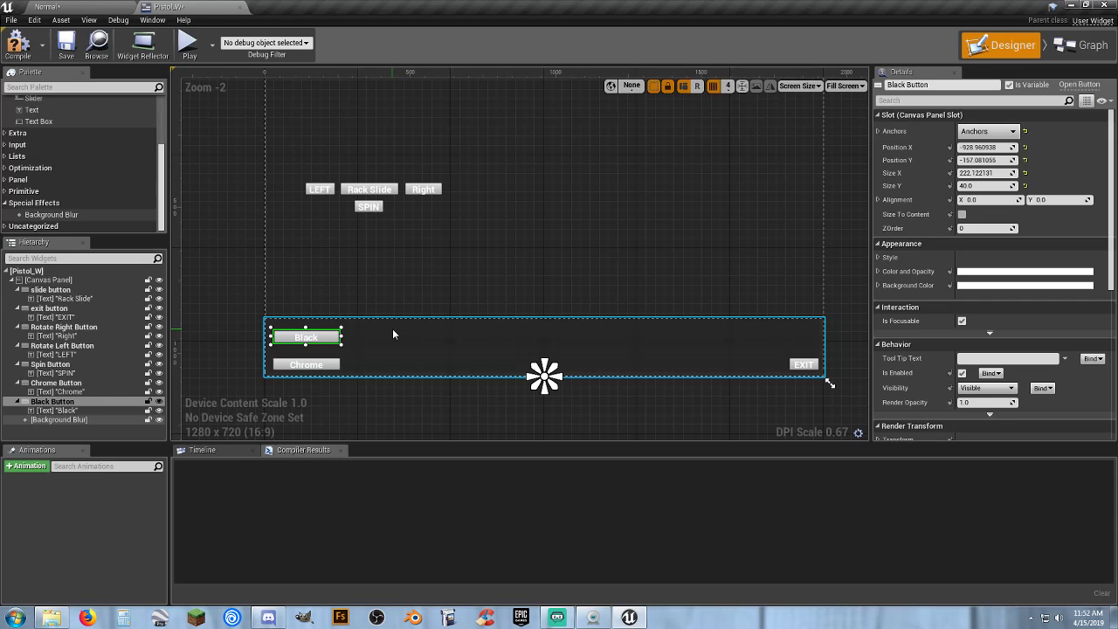
{"action": "left_click", "coordinate": [401, 270]}
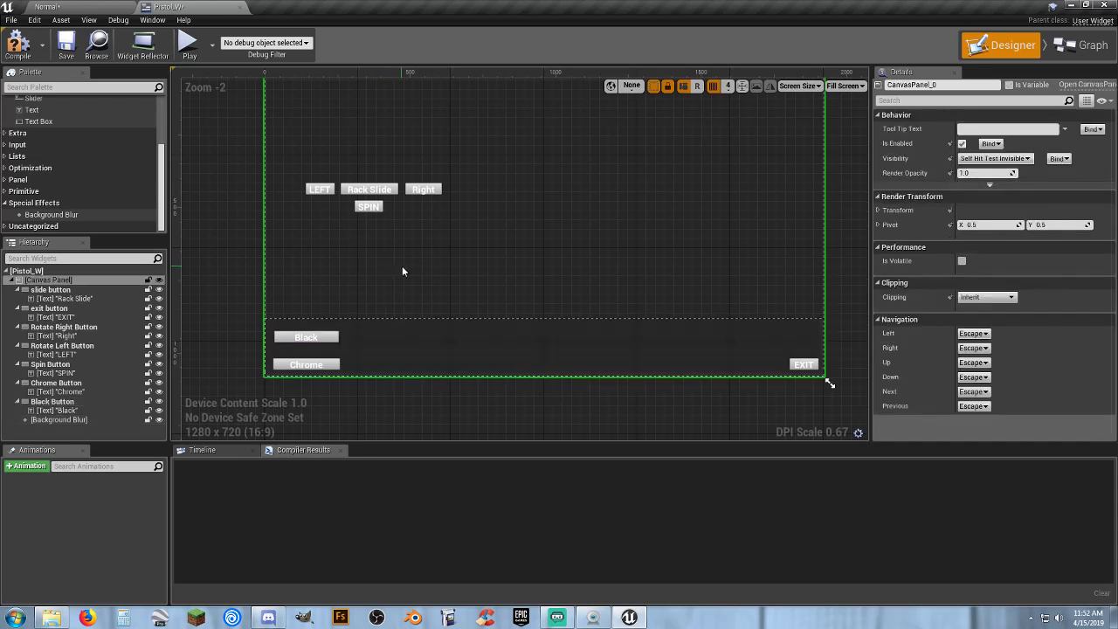
{"action": "left_click", "coordinate": [330, 365]}
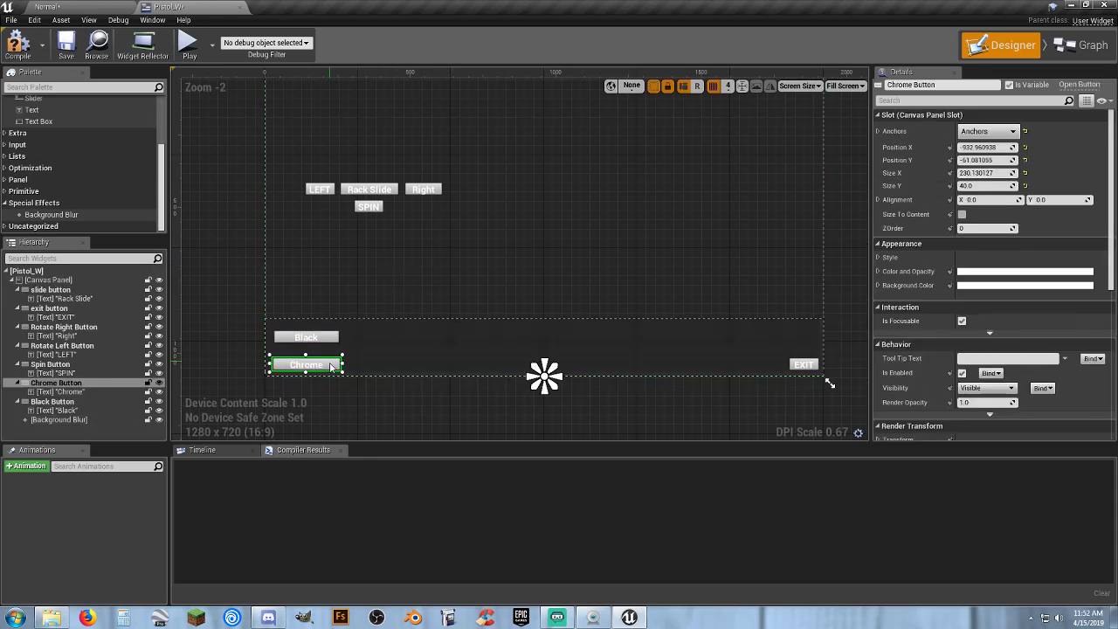
{"action": "left_click_drag", "start_coordinate": [333, 364], "coordinate": [333, 362]}
{"action": "left_click", "coordinate": [409, 259]}
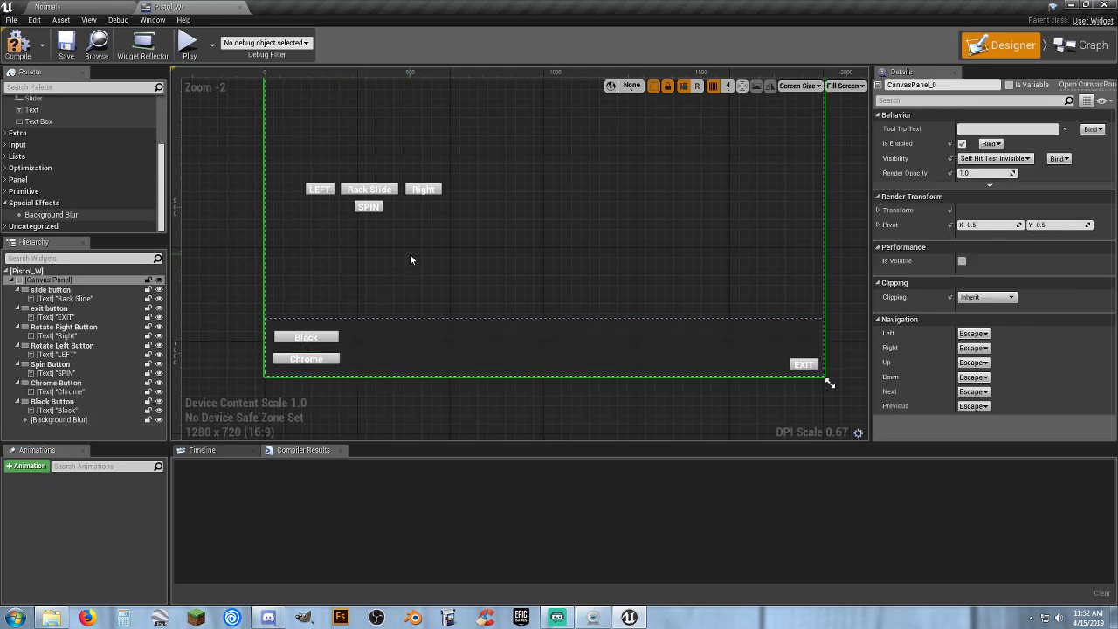
Place the LEFT button beside Black and Chrome at about 158 × 116, and the Right button beside EXIT at about 176 × 112.
{"action": "left_click", "coordinate": [327, 190]}
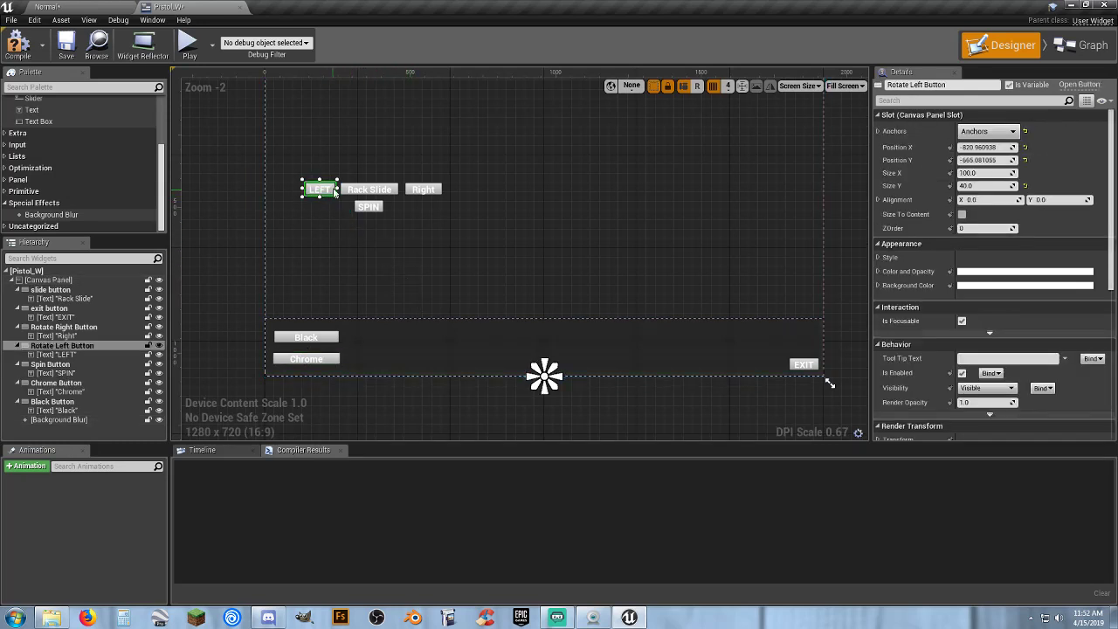
{"action": "left_click_drag", "start_coordinate": [334, 190], "coordinate": [404, 367]}
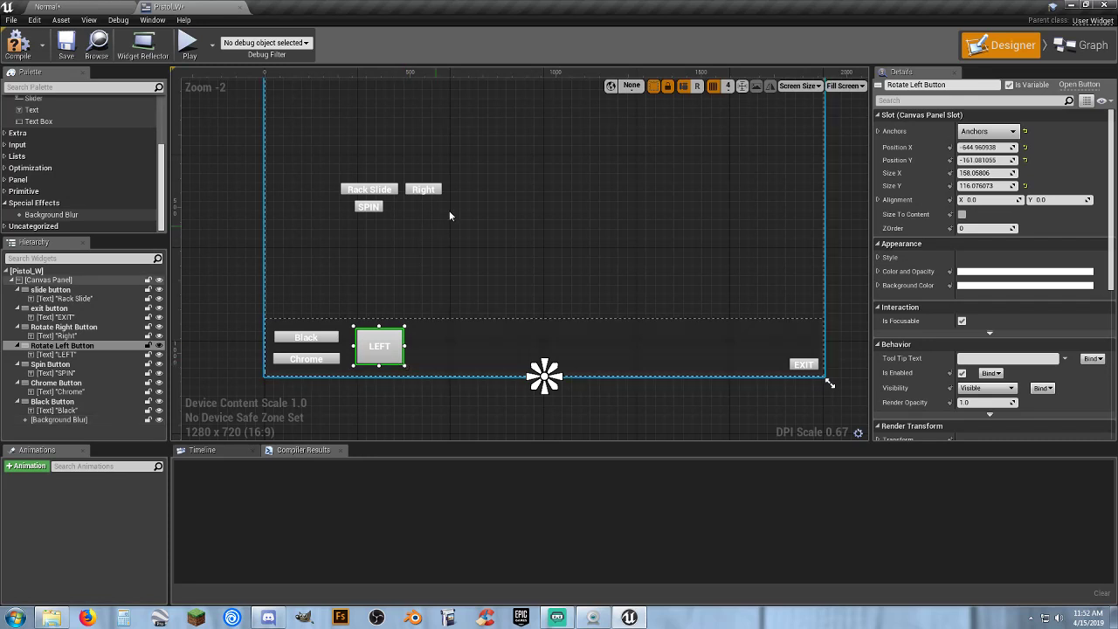
{"action": "left_click", "coordinate": [441, 189]}
{"action": "left_click_drag", "start_coordinate": [441, 189], "coordinate": [770, 347]}
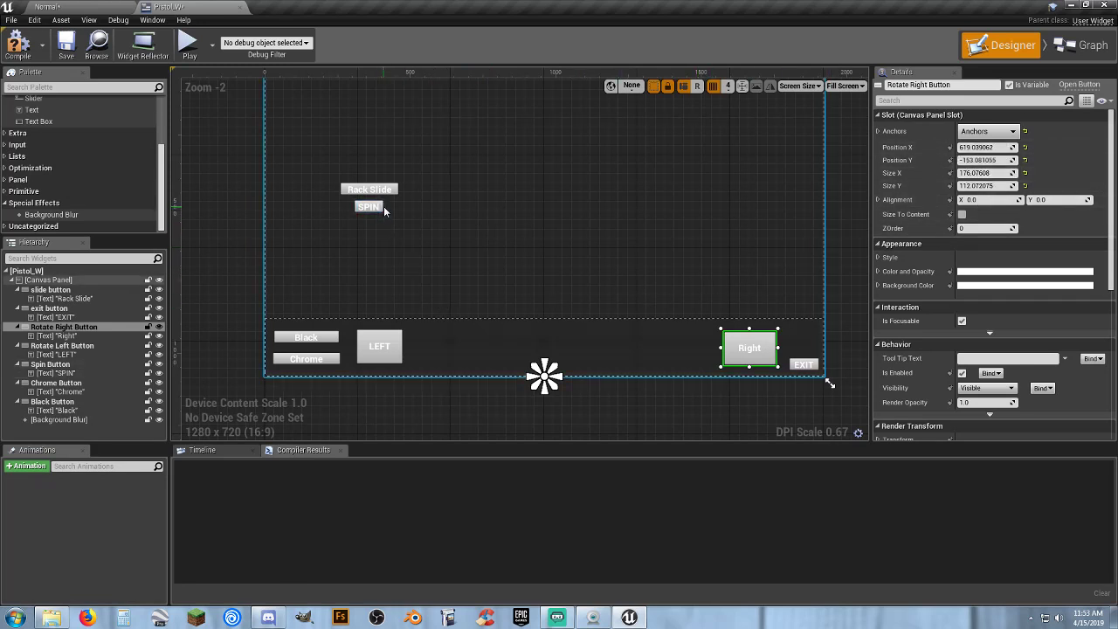
Place the Rack Slide button beside LEFT at about 364 × 110, followed by the SPIN button at about 230 × 106.
{"action": "left_click_drag", "start_coordinate": [394, 188], "coordinate": [522, 362]}
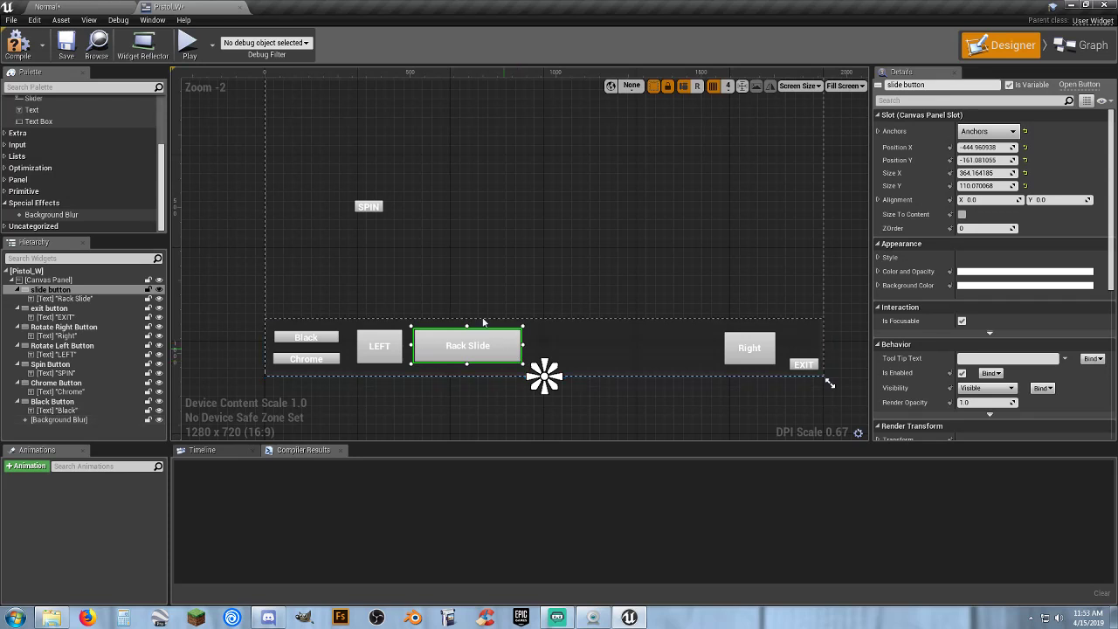
{"action": "left_click", "coordinate": [382, 207]}
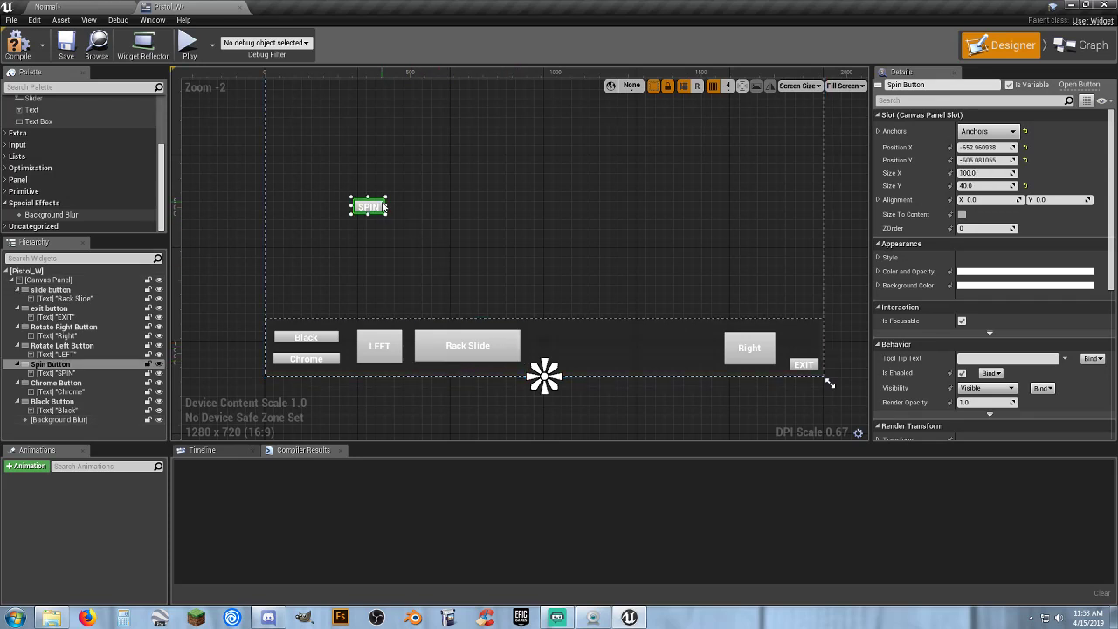
{"action": "left_click_drag", "start_coordinate": [383, 207], "coordinate": [594, 362]}
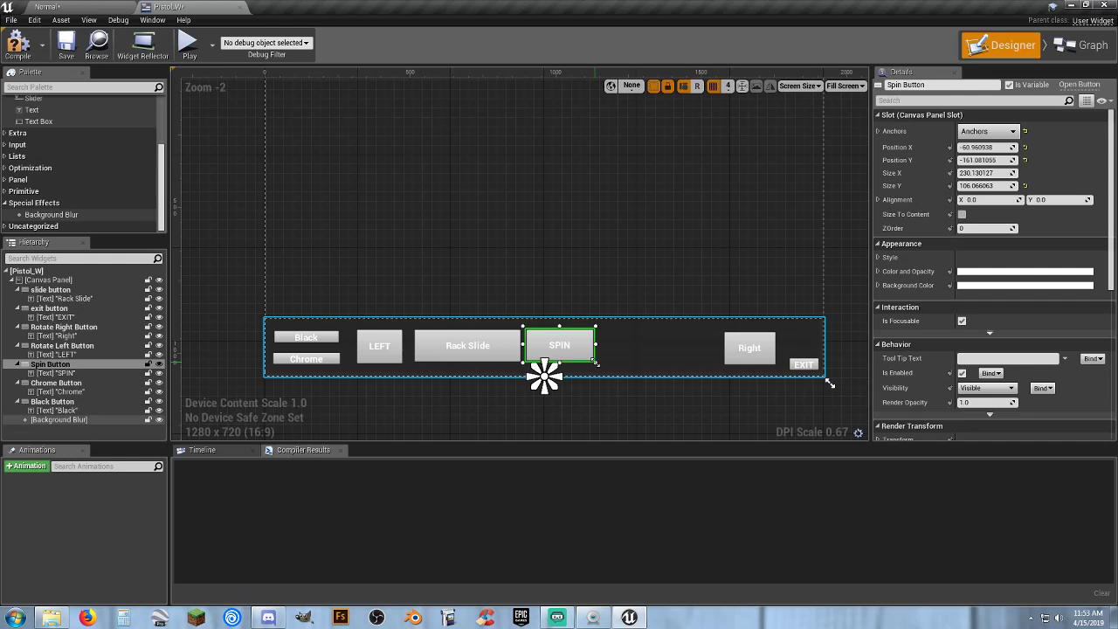
{"action": "left_click", "coordinate": [529, 260]}
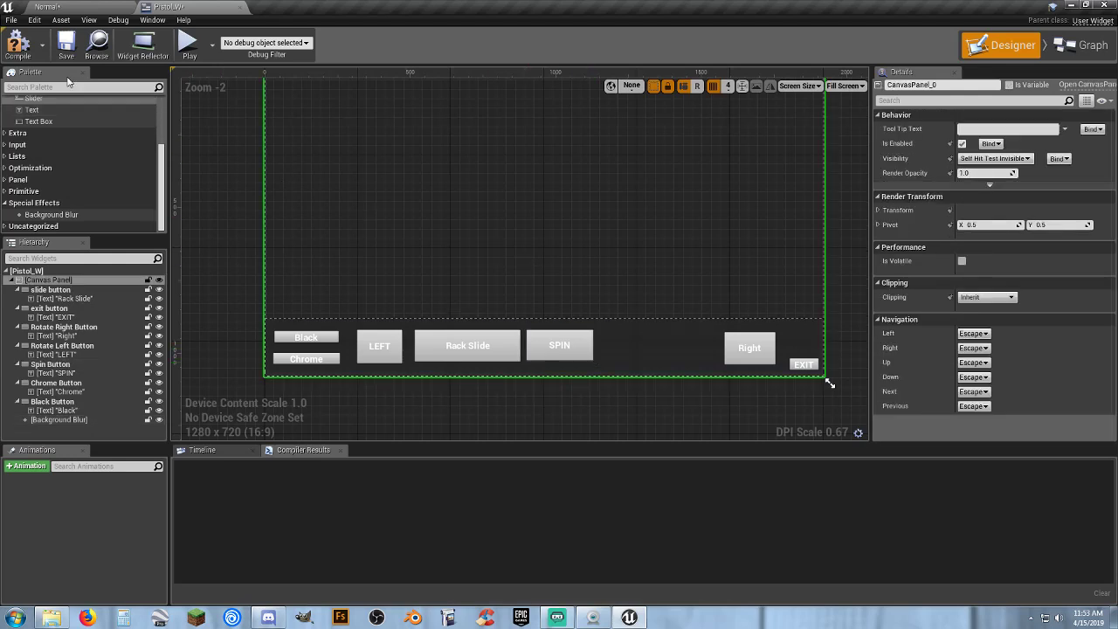
Compile and save the Pistol_W widget, and start a play preview of the Normal level.
{"action": "left_click", "coordinate": [18, 44]}
{"action": "left_click", "coordinate": [65, 44]}
{"action": "left_click", "coordinate": [48, 6]}
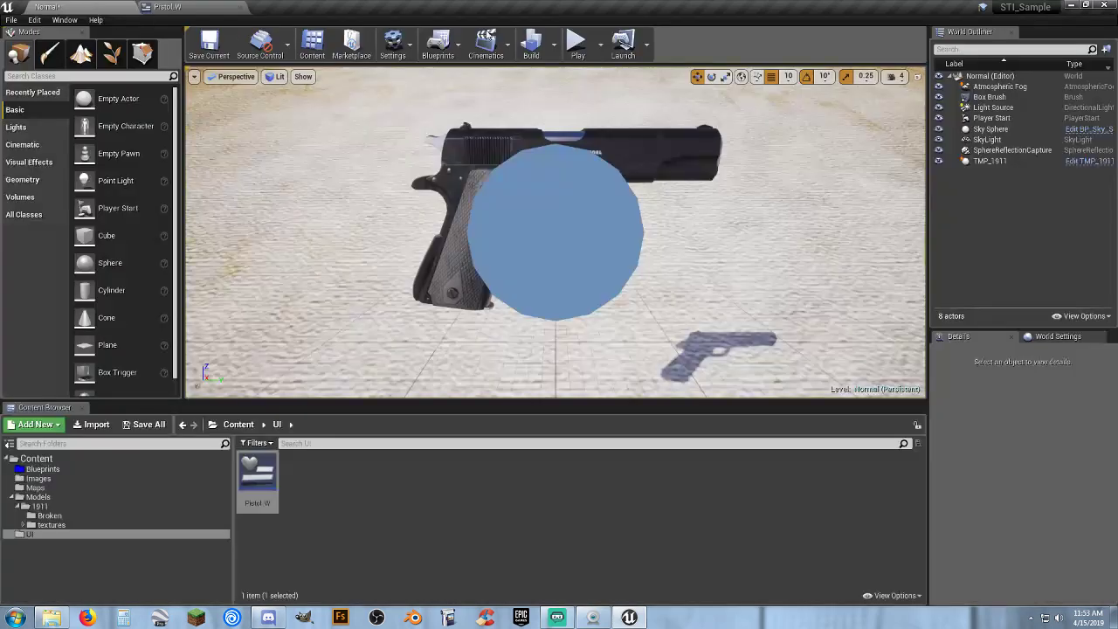
{"action": "left_click", "coordinate": [577, 42]}
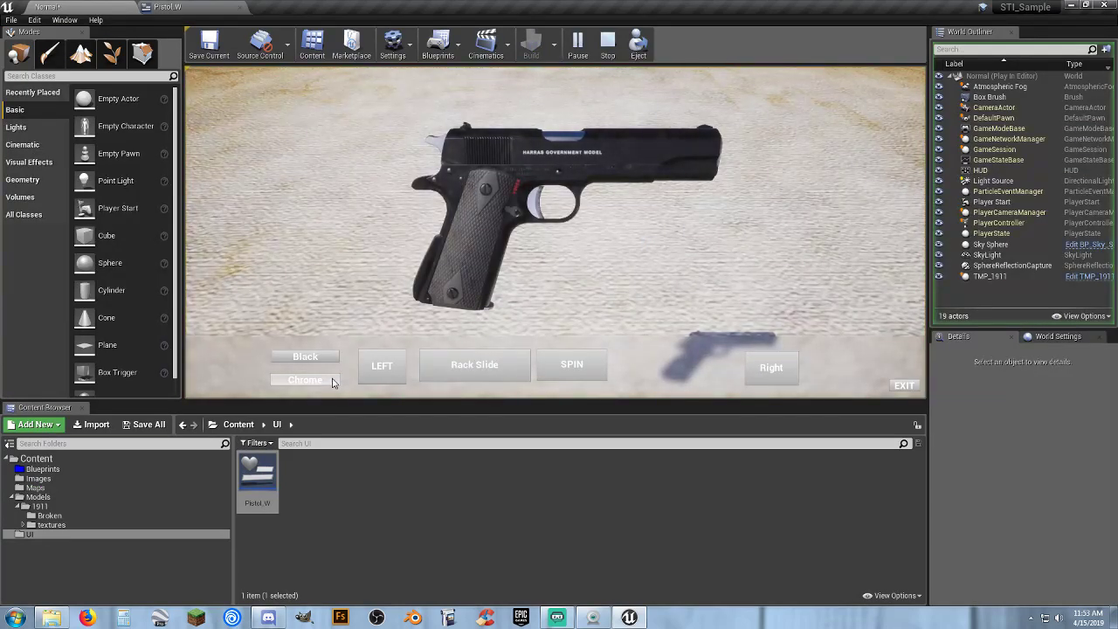
Test the Chrome, LEFT, Rack Slide and SPIN buttons on the pistol in the running preview.
{"action": "left_click", "coordinate": [305, 379]}
{"action": "left_click", "coordinate": [389, 366]}
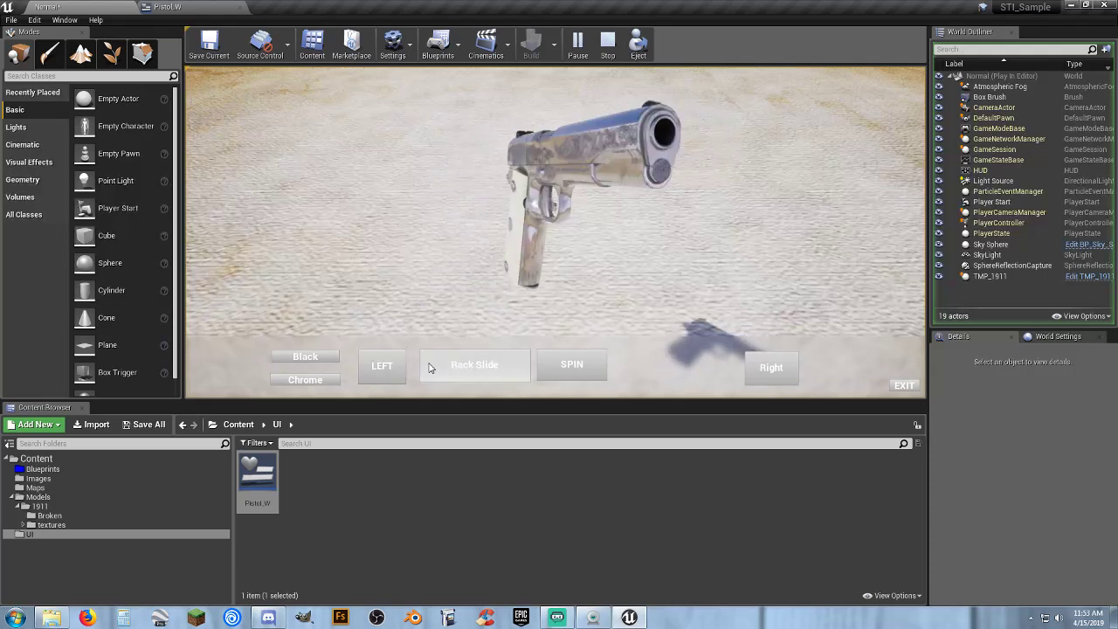
{"action": "left_click", "coordinate": [507, 362]}
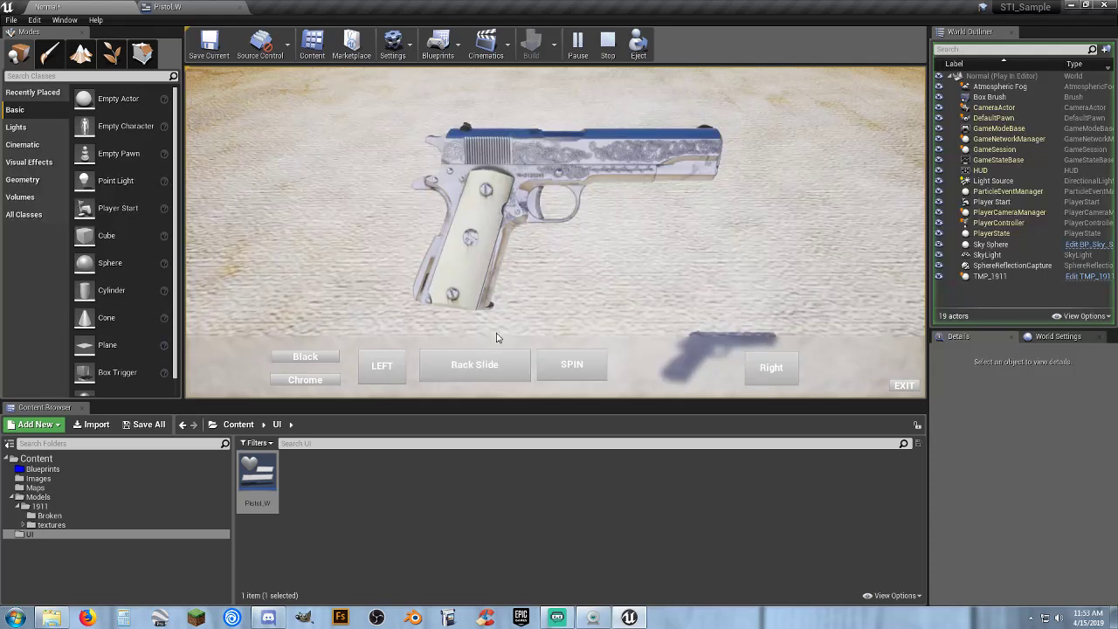
{"action": "left_click", "coordinate": [509, 366]}
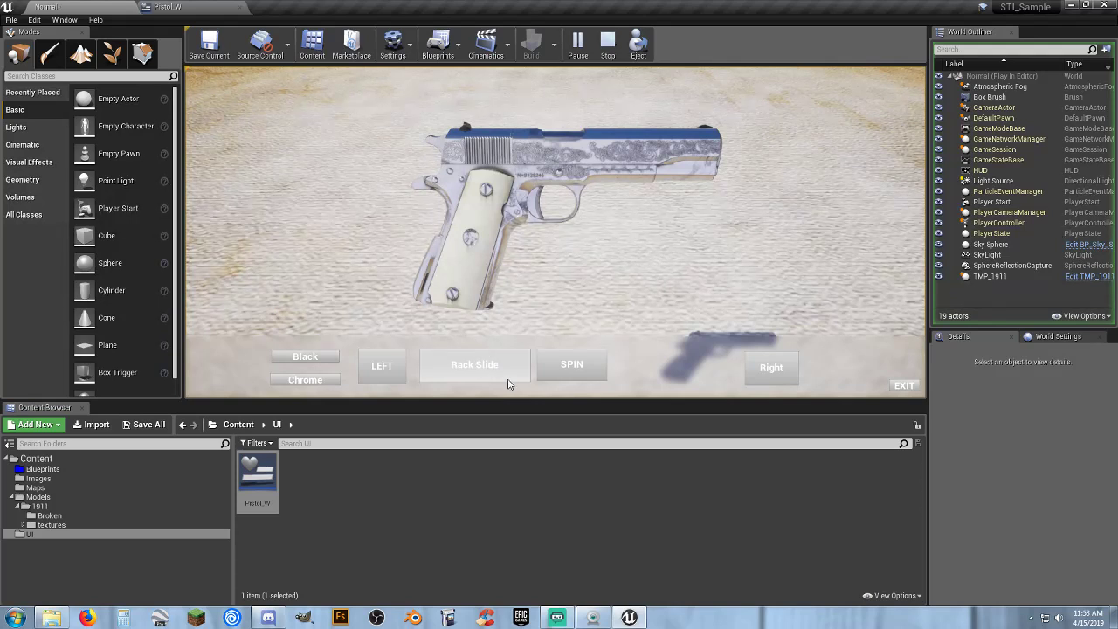
{"action": "left_click", "coordinate": [509, 382]}
{"action": "left_click", "coordinate": [573, 364]}
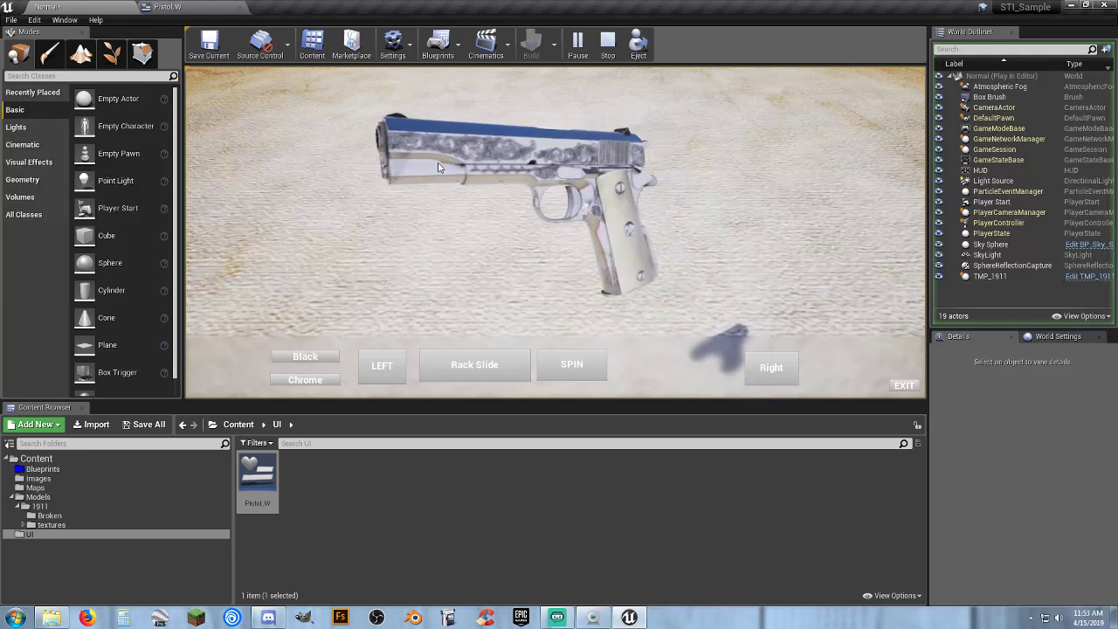
Rack the chrome pistol's slide again, test LEFT, Right and SPIN, and stop the preview.
{"action": "left_click", "coordinate": [520, 364]}
{"action": "left_click", "coordinate": [520, 363]}
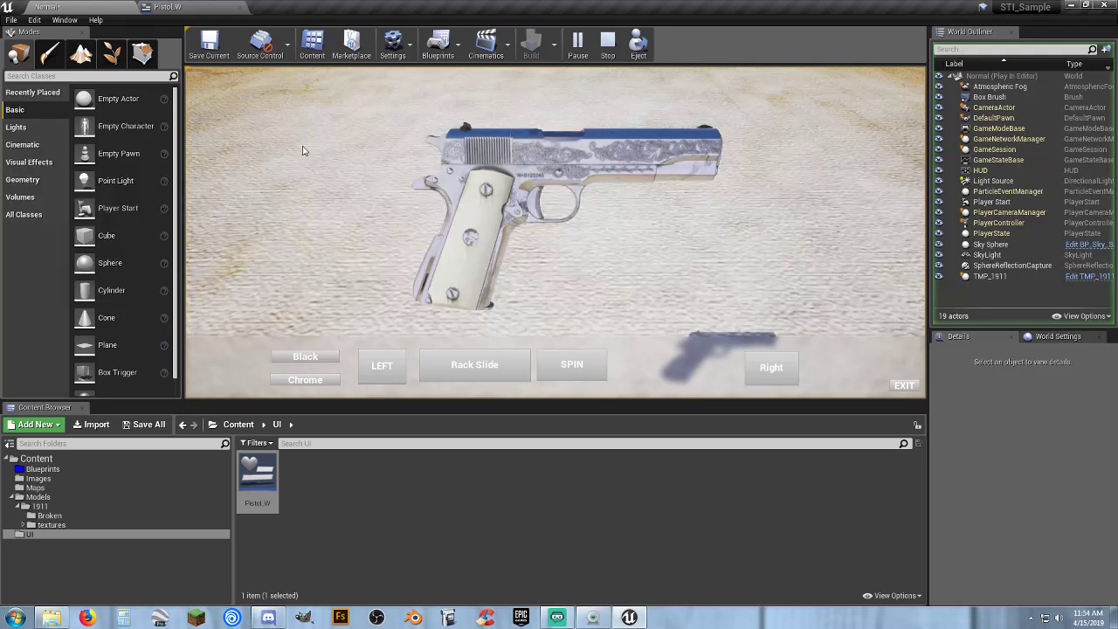
{"action": "left_click", "coordinate": [382, 365]}
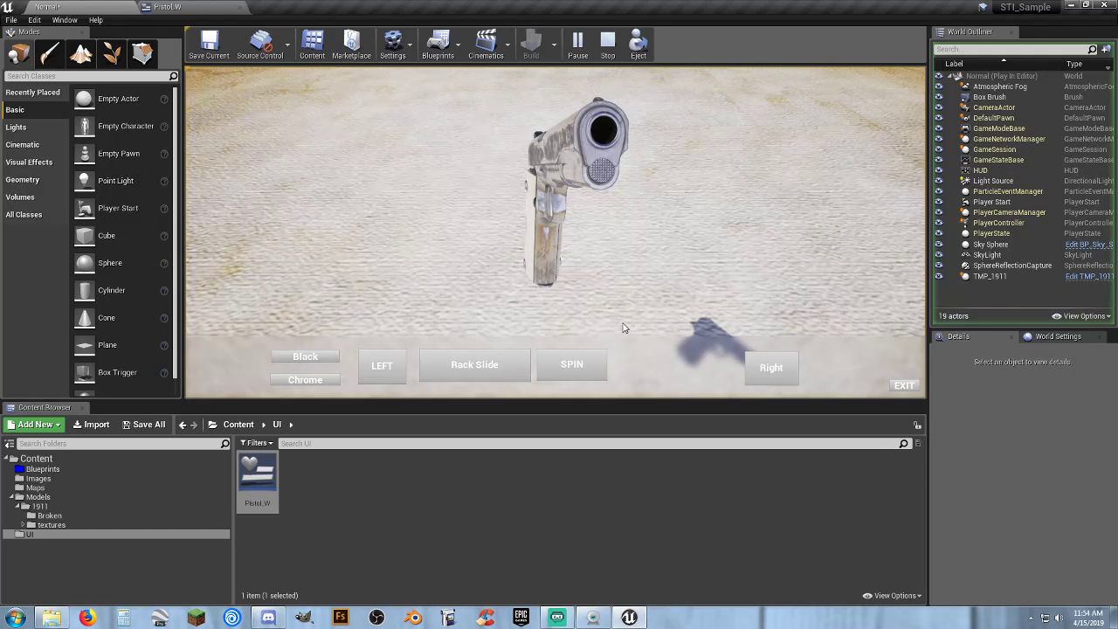
{"action": "left_click", "coordinate": [772, 370]}
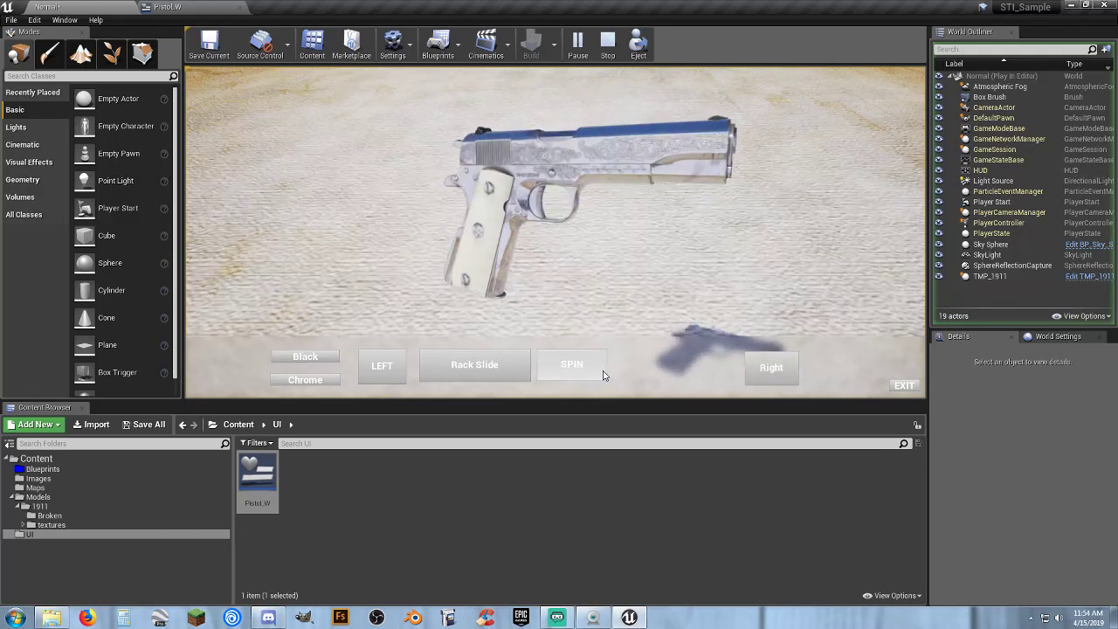
{"action": "left_click", "coordinate": [602, 375]}
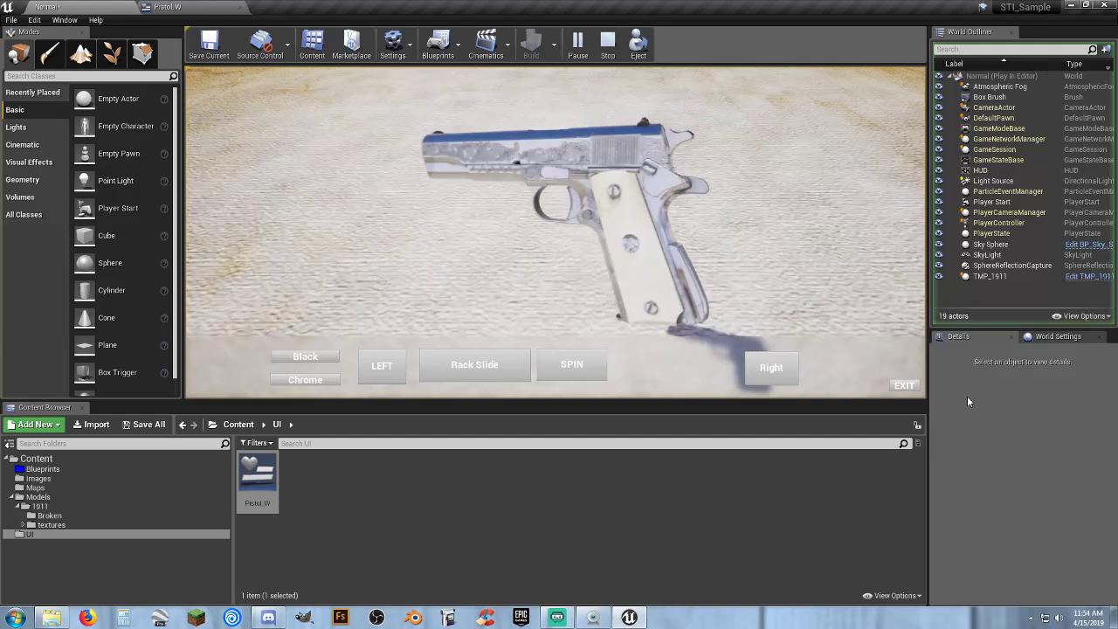
{"action": "key", "text": "Escape"}
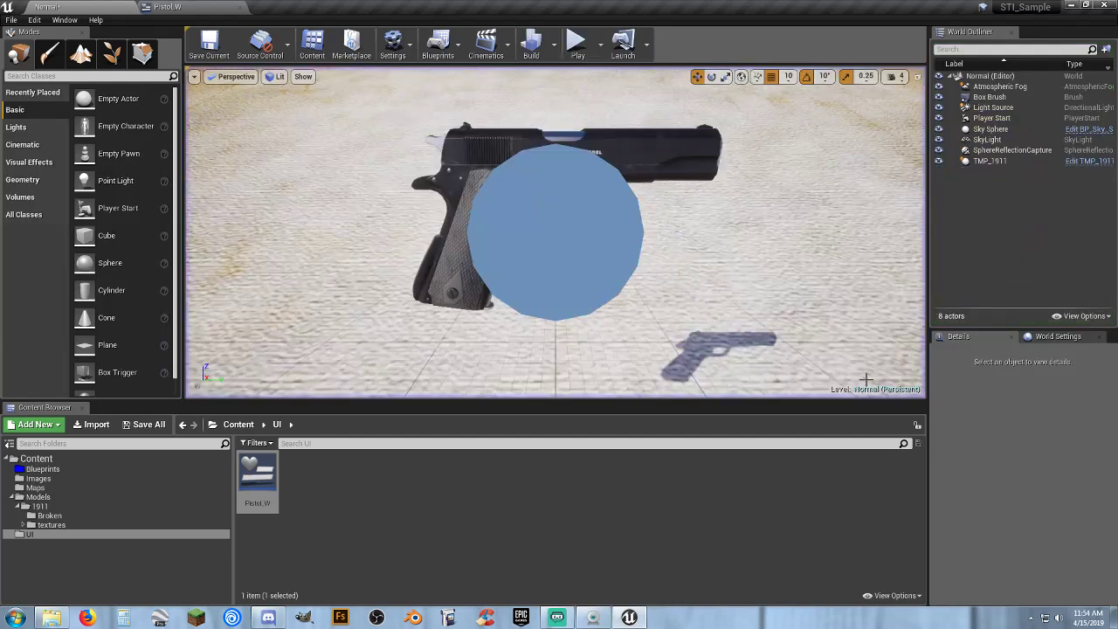
In Pistol_W, enlarge the SPIN button to about 422 × 116 between Rack Slide and Right, and compile and save the widget.
{"action": "left_click", "coordinate": [197, 9]}
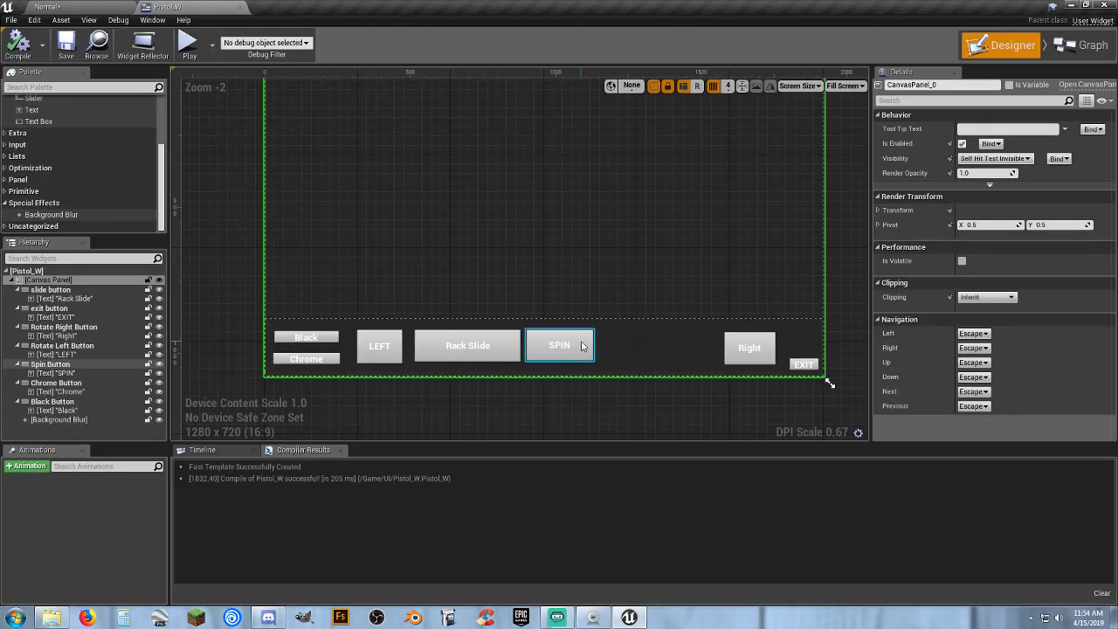
{"action": "left_click_drag", "start_coordinate": [581, 346], "coordinate": [663, 348]}
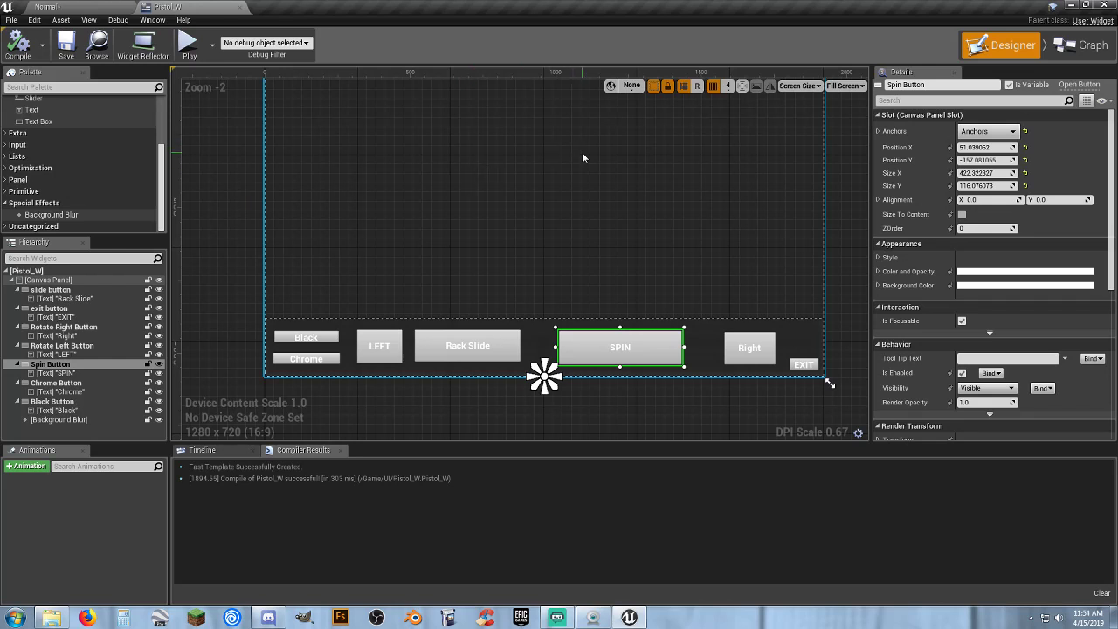
{"action": "right_click_drag", "start_coordinate": [582, 152], "coordinate": [579, 180]}
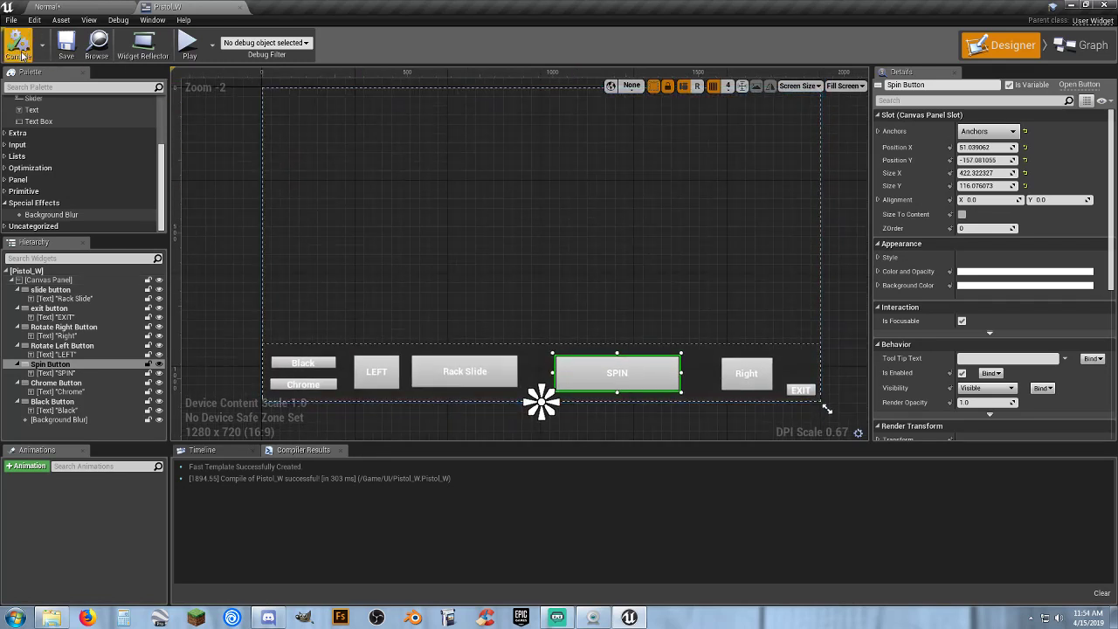
{"action": "left_click", "coordinate": [67, 44]}
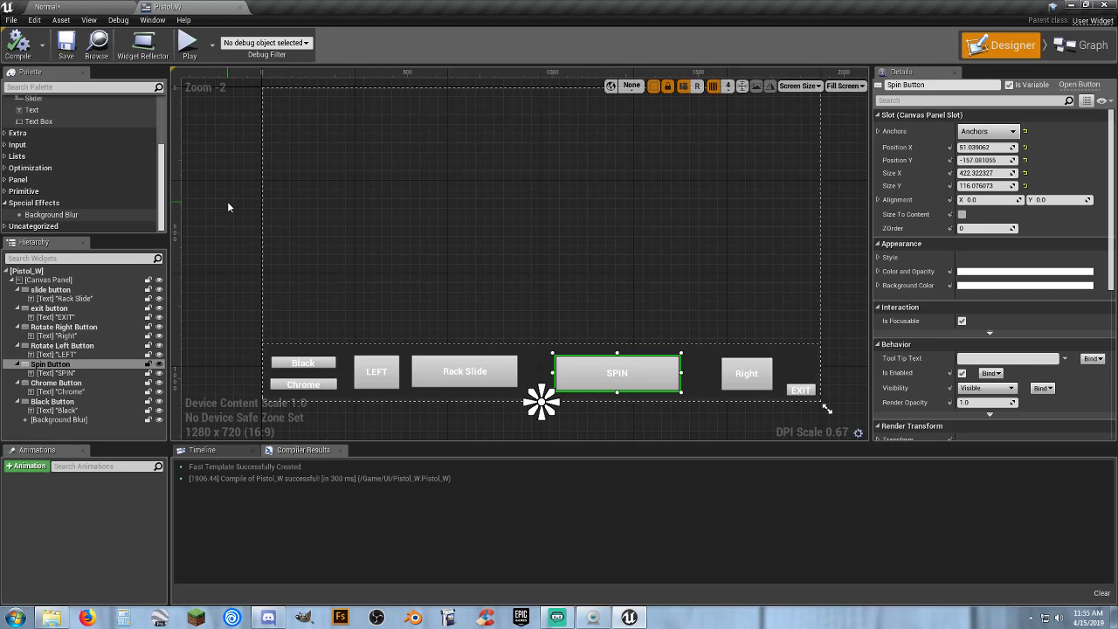
Close the Pistol_W editor and play the level to test the Chrome, Black, LEFT and Rack Slide buttons.
{"action": "left_click", "coordinate": [240, 10]}
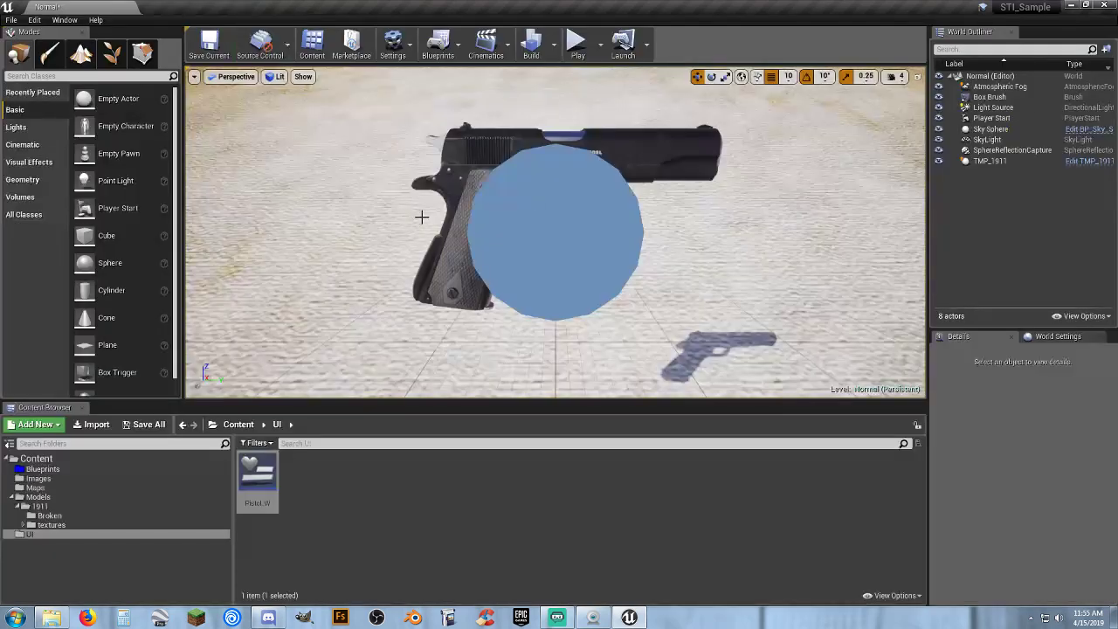
{"action": "left_click", "coordinate": [576, 46]}
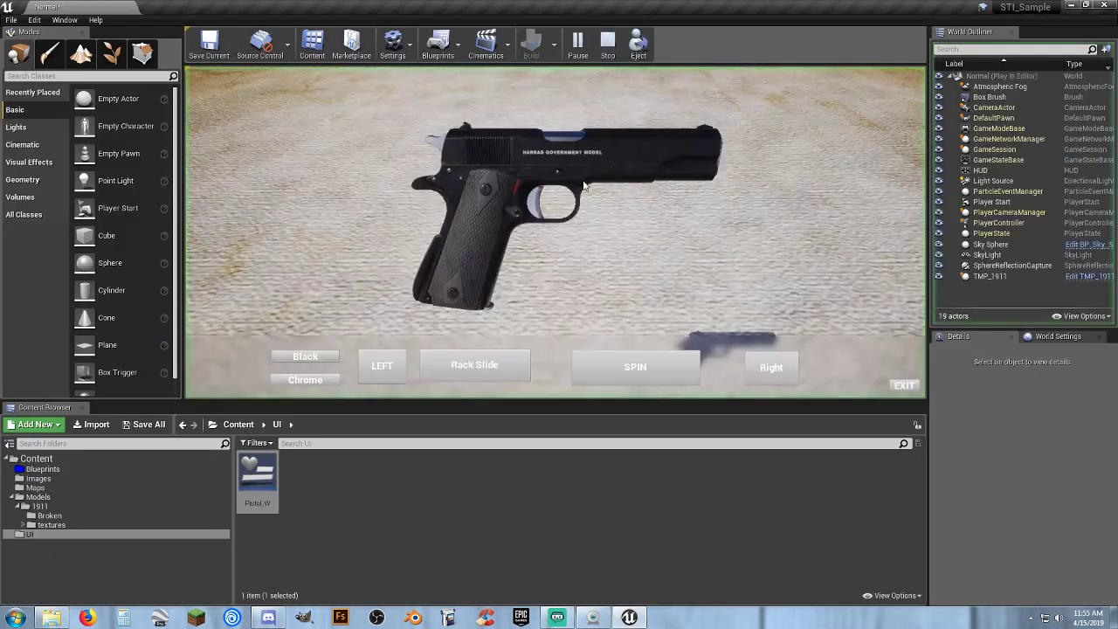
{"action": "left_click", "coordinate": [305, 380]}
{"action": "left_click", "coordinate": [329, 358]}
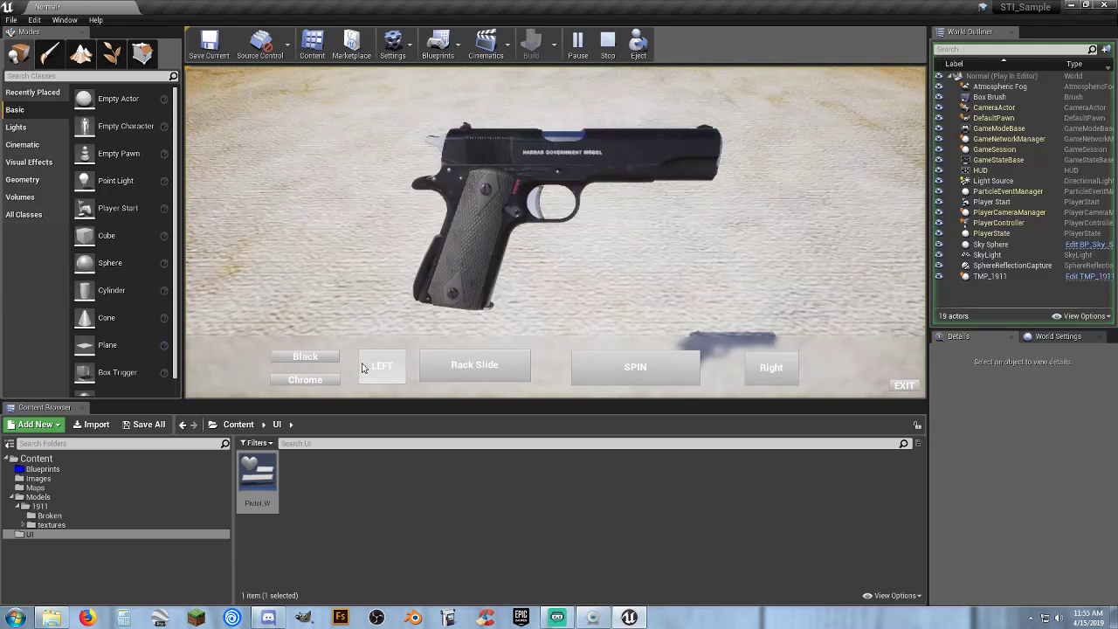
{"action": "left_click", "coordinate": [380, 365]}
{"action": "left_click", "coordinate": [498, 371]}
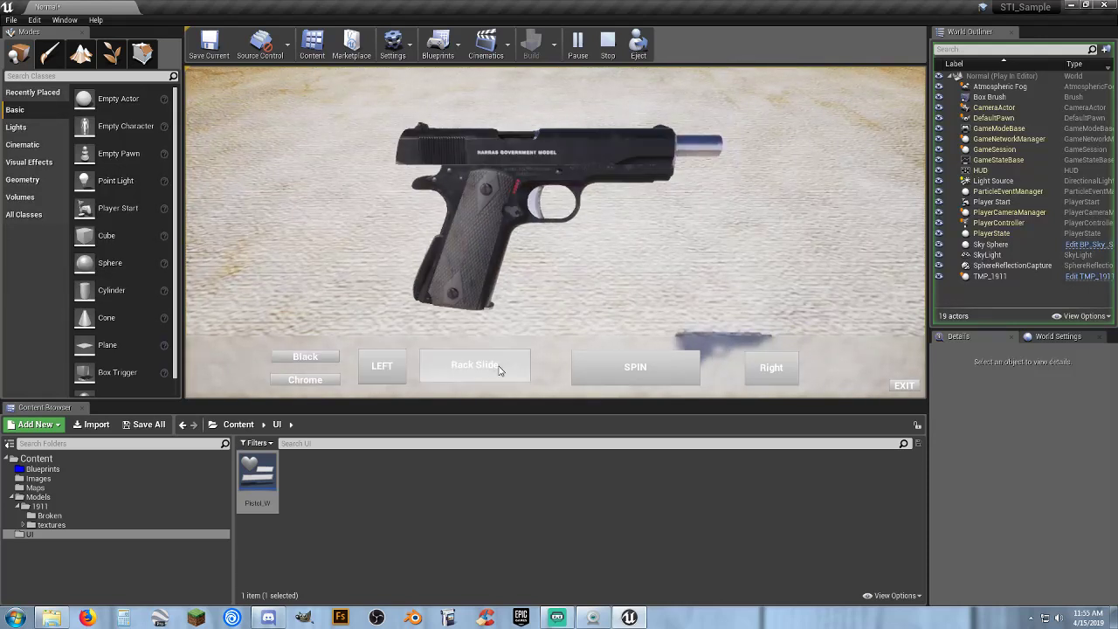
Switch the pistol to Chrome and spin it, and switch it back to Black and rack its slide.
{"action": "left_click", "coordinate": [330, 381]}
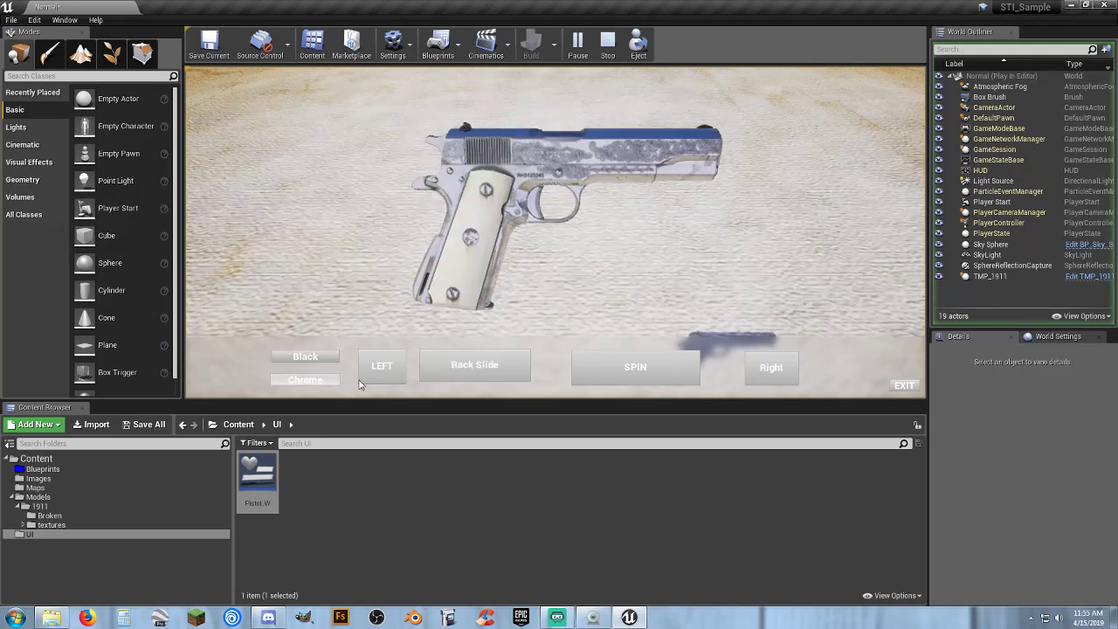
{"action": "left_click", "coordinate": [666, 375]}
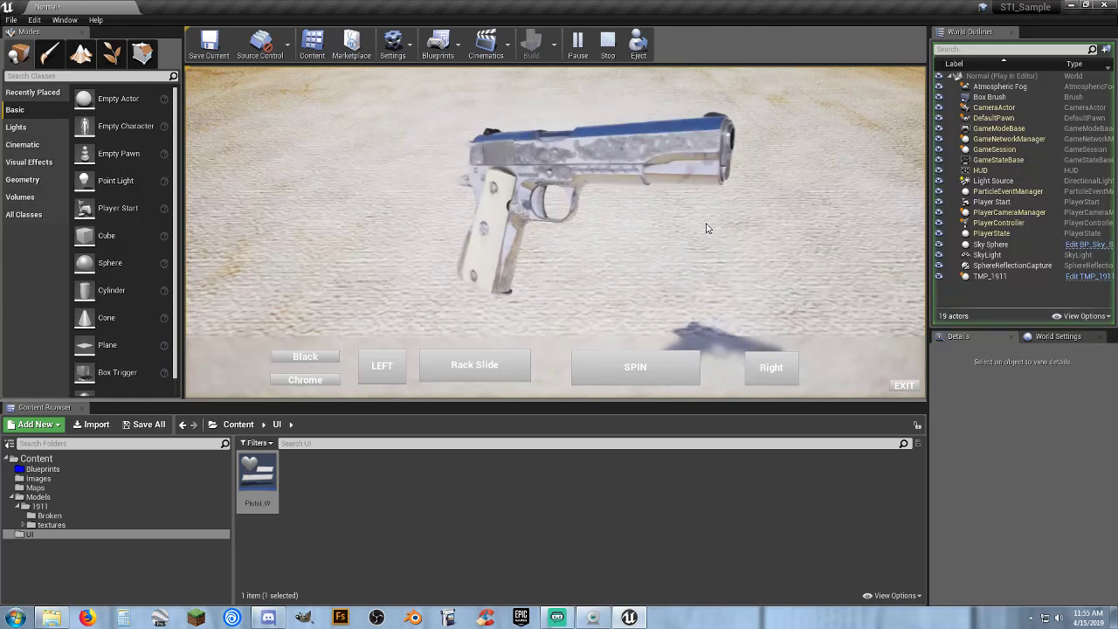
{"action": "left_click", "coordinate": [305, 356]}
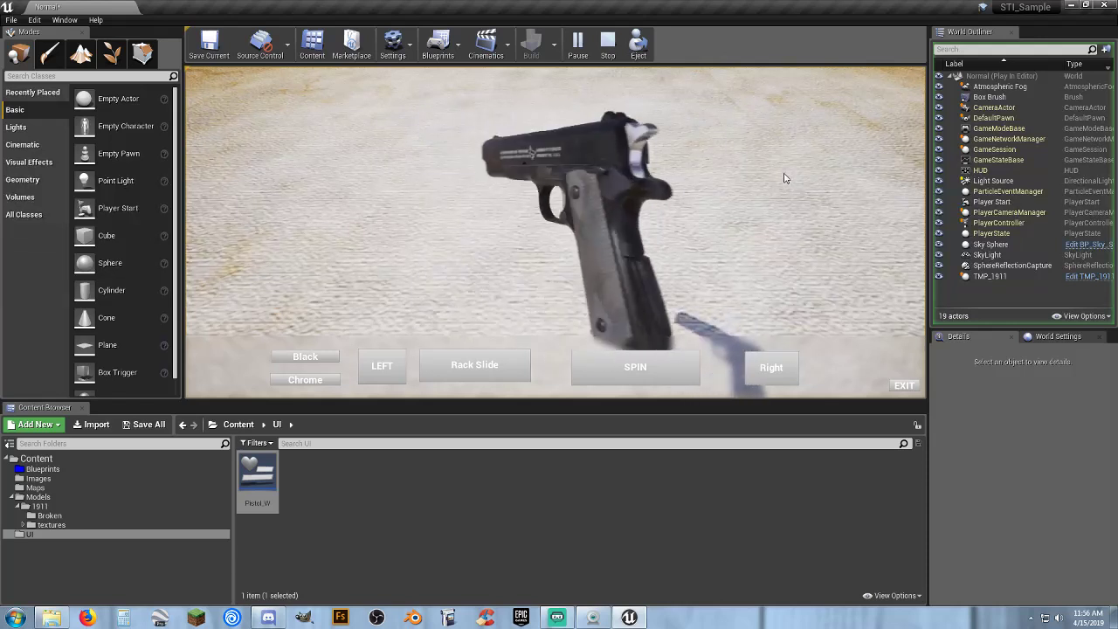
{"action": "left_click", "coordinate": [489, 374]}
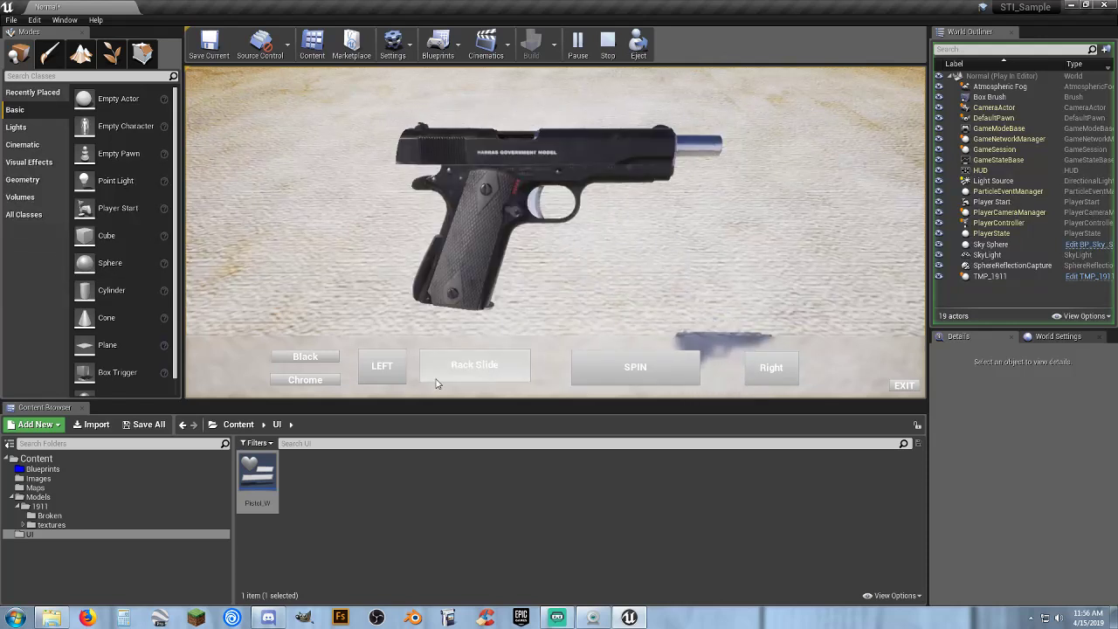